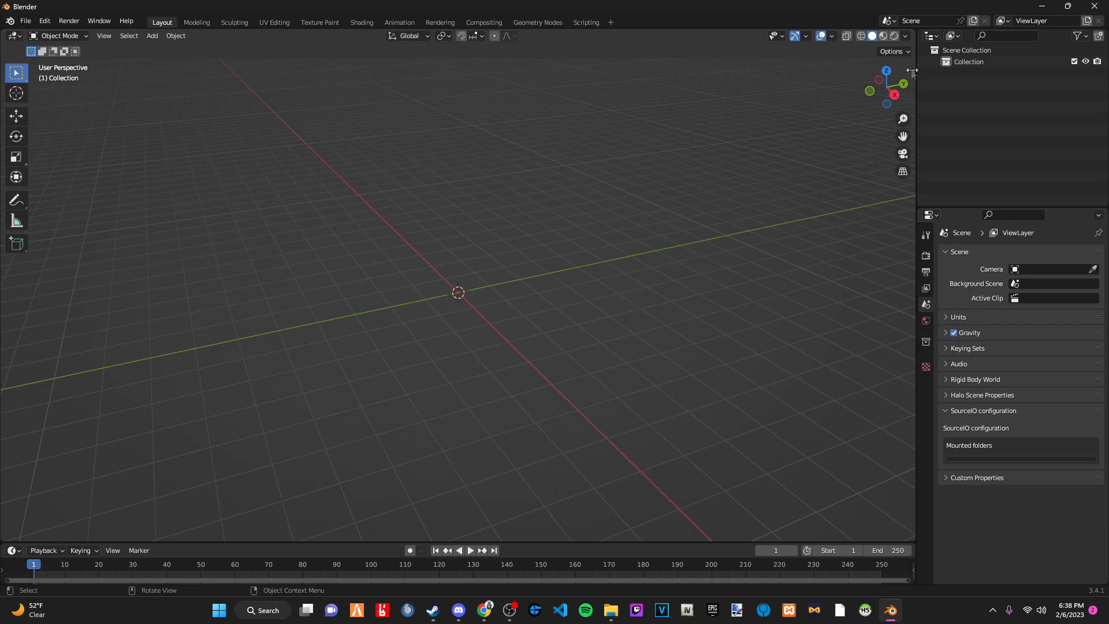
Show the sidebar of the 3D viewport.
{"action": "left_click", "coordinate": [913, 70]}
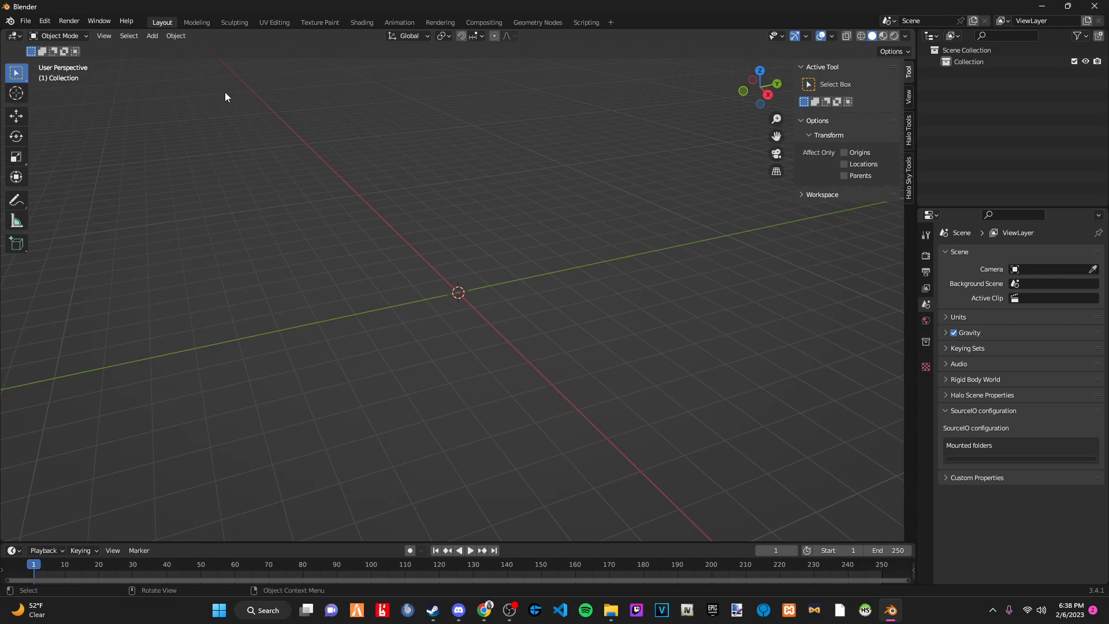
Try to install the add-on Release_2.2.0.4.zip from the Downloads folder through the preferences, and close the preferences.
{"action": "left_click", "coordinate": [27, 22]}
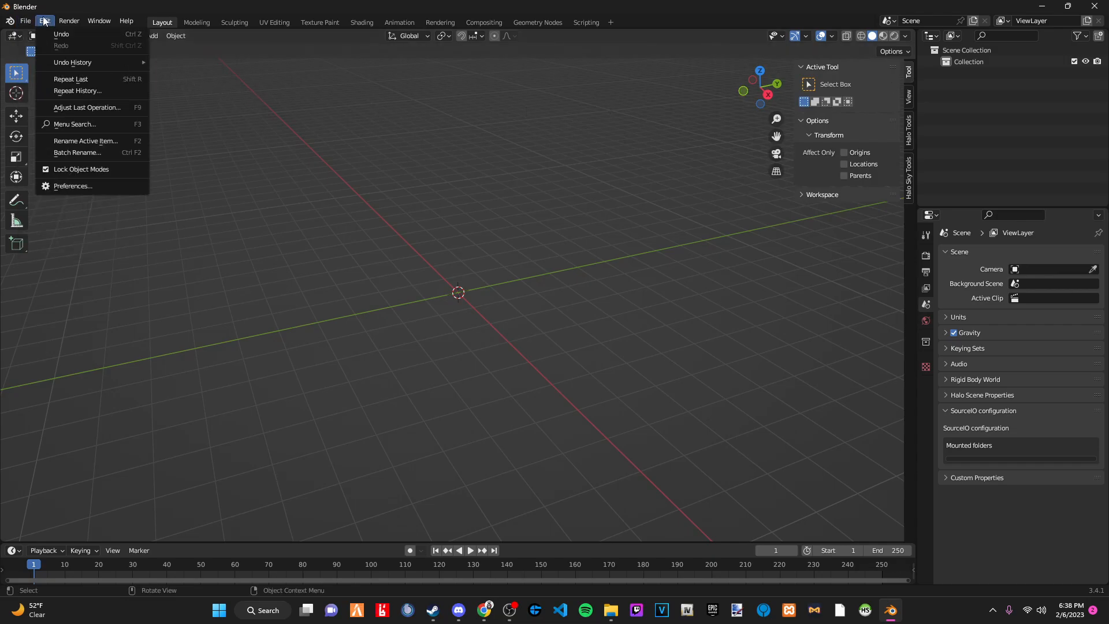
{"action": "mouse_move", "coordinate": [44, 23]}
{"action": "left_click", "coordinate": [73, 186]}
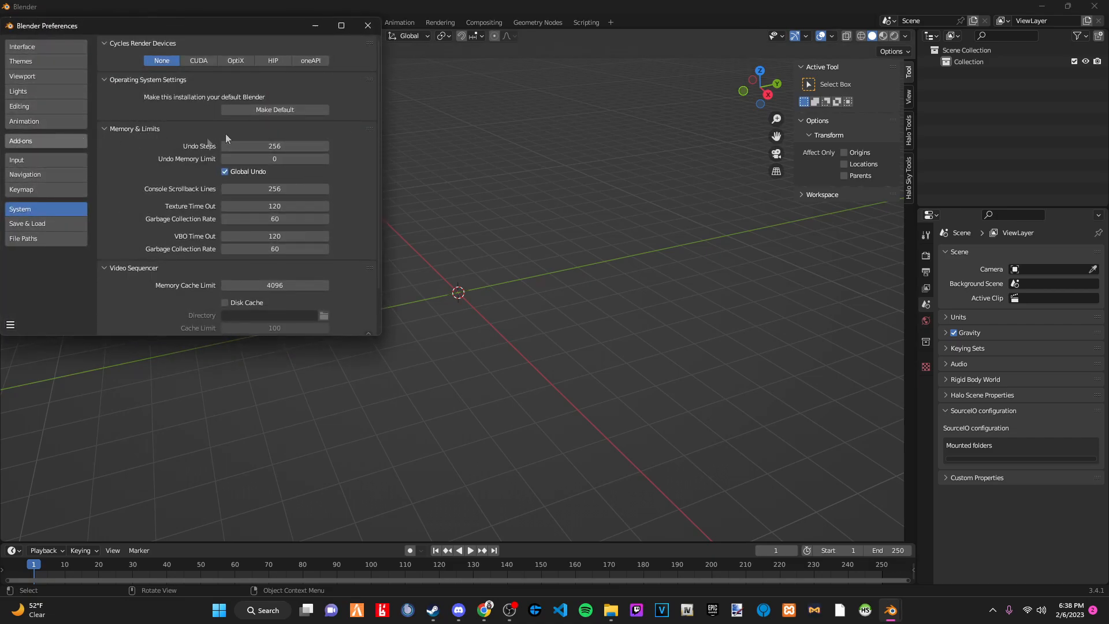
{"action": "left_click", "coordinate": [26, 142]}
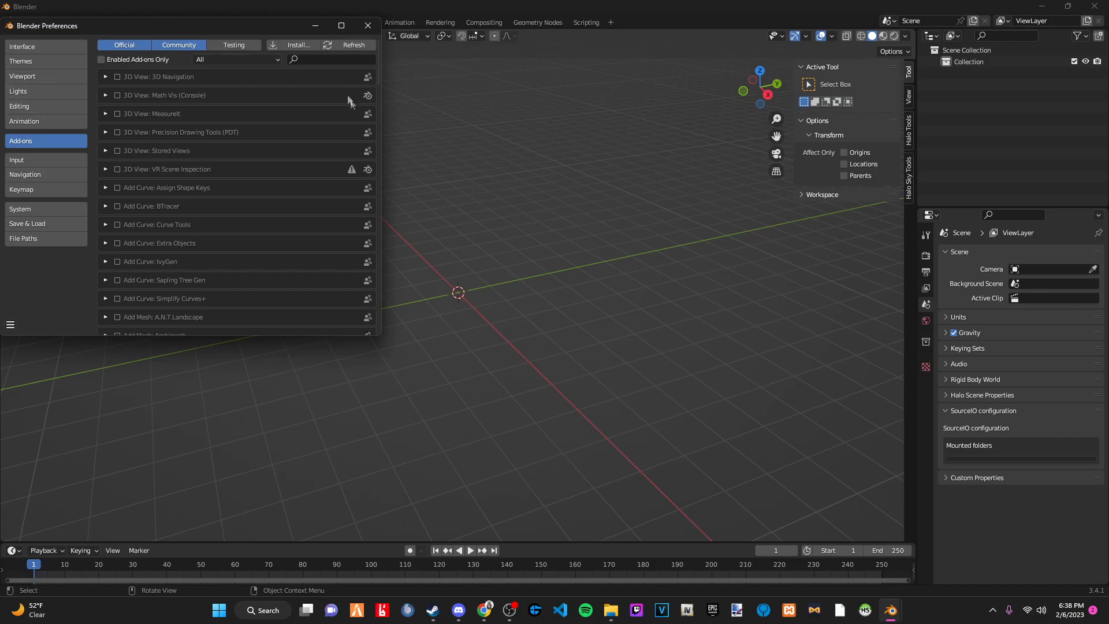
{"action": "left_click", "coordinate": [293, 45]}
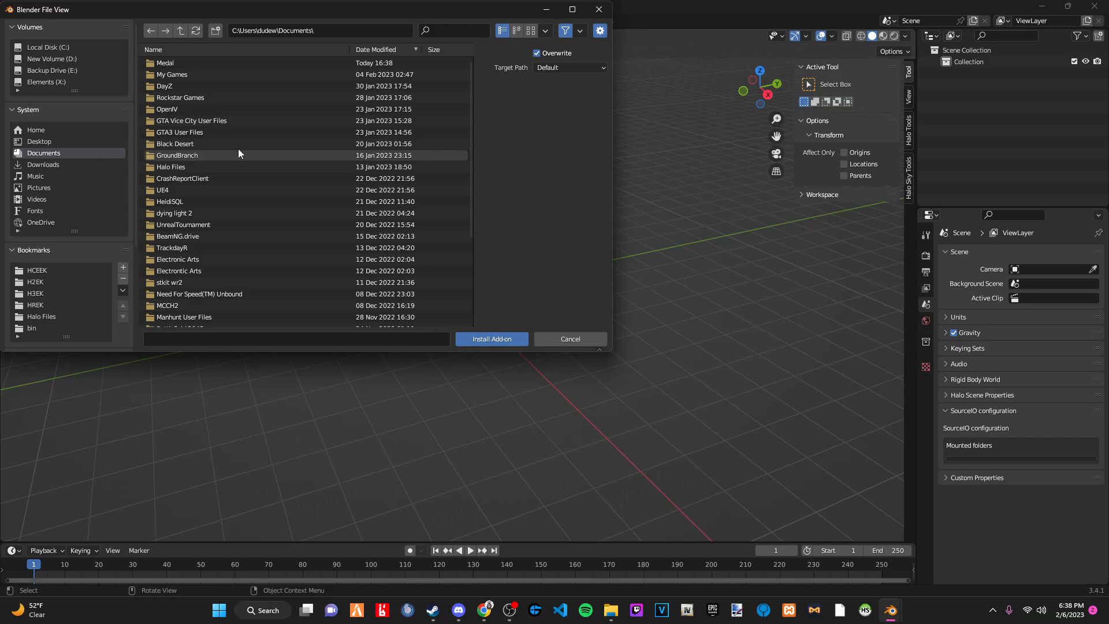
{"action": "left_click", "coordinate": [40, 164]}
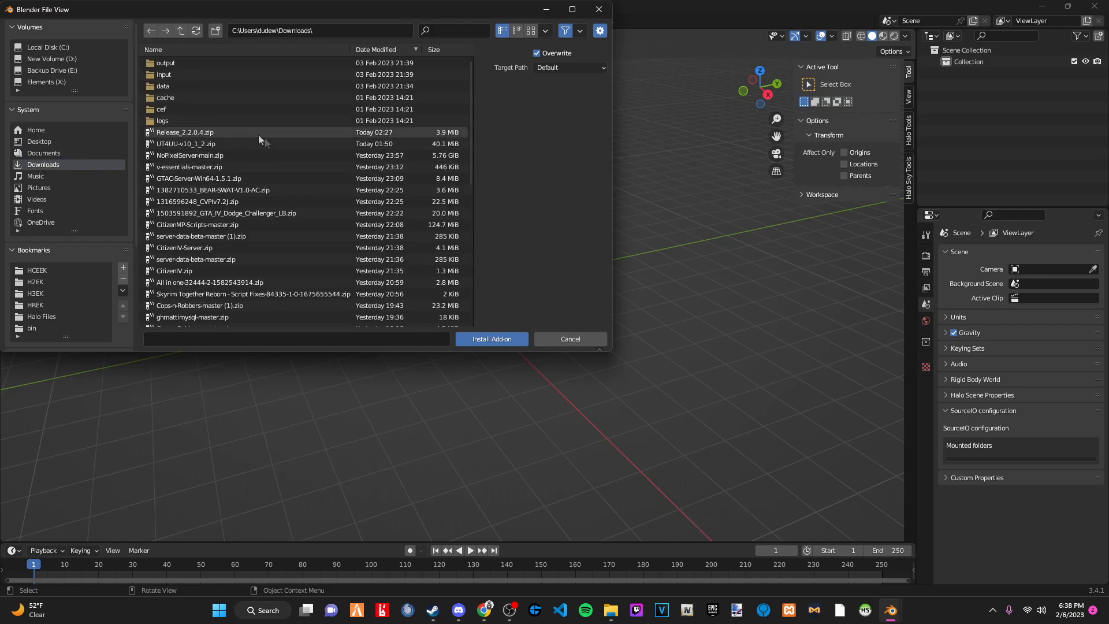
{"action": "left_click", "coordinate": [226, 133]}
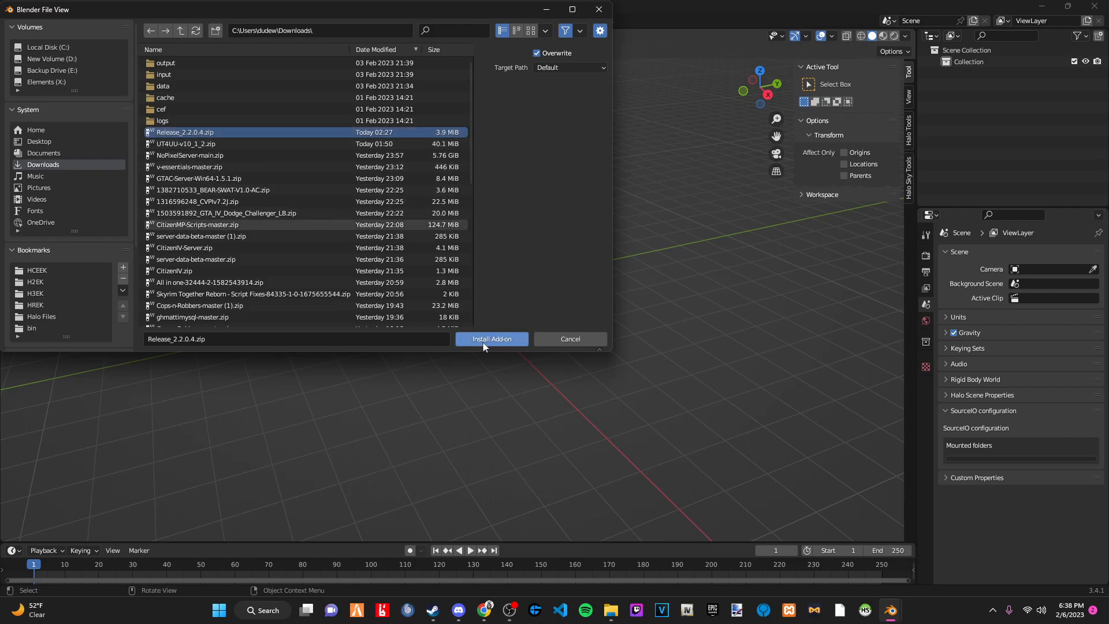
{"action": "left_click", "coordinate": [551, 338]}
{"action": "left_click", "coordinate": [367, 25]}
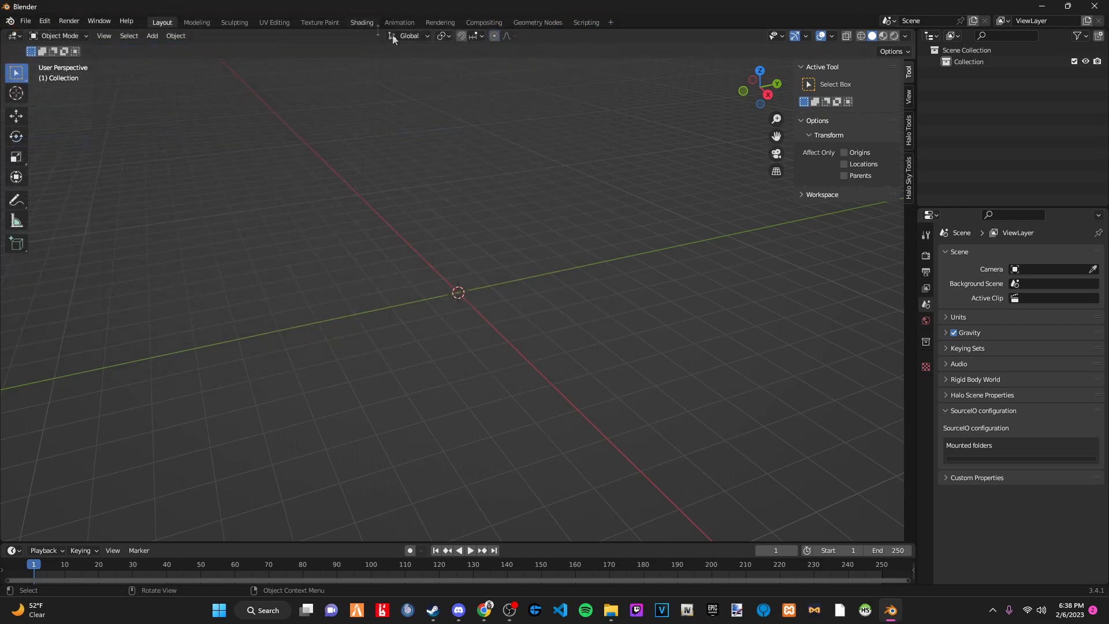
Examine the Halo Tools helpers, especially the game choices in the Scale Model Helper.
{"action": "left_click", "coordinate": [909, 130]}
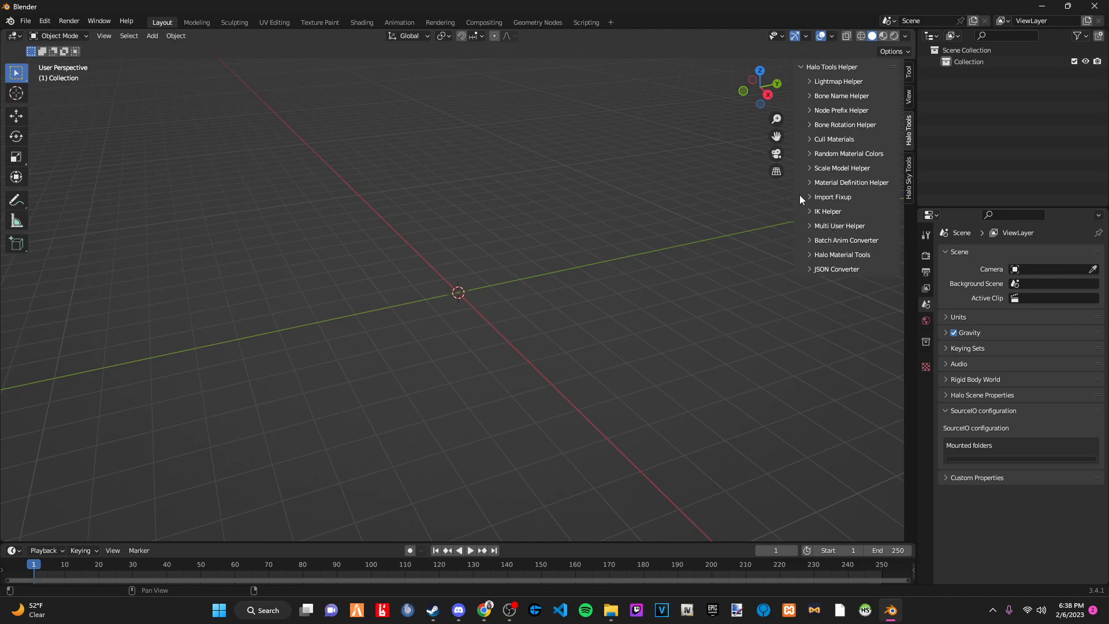
{"action": "left_click", "coordinate": [809, 168]}
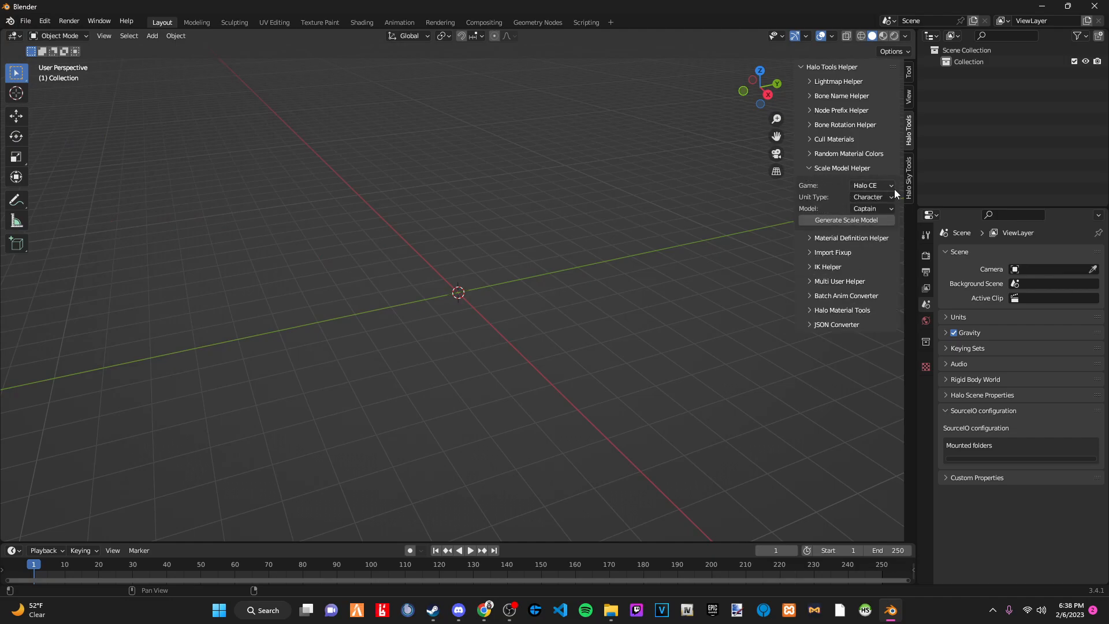
{"action": "left_click", "coordinate": [876, 186]}
{"action": "left_click", "coordinate": [876, 186]}
{"action": "left_click", "coordinate": [877, 186]}
{"action": "left_click", "coordinate": [877, 187]}
{"action": "left_click", "coordinate": [809, 168]}
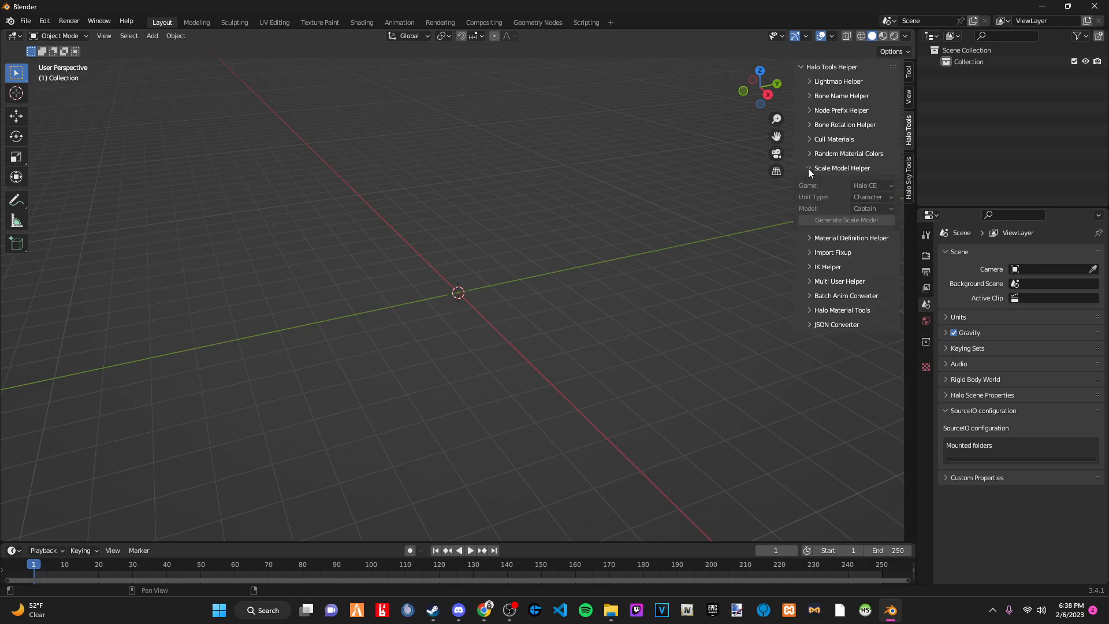
Examine the Lightmap Helper, Bone Name Helper and Import Fixup settings among the Halo tools.
{"action": "left_click", "coordinate": [809, 82]}
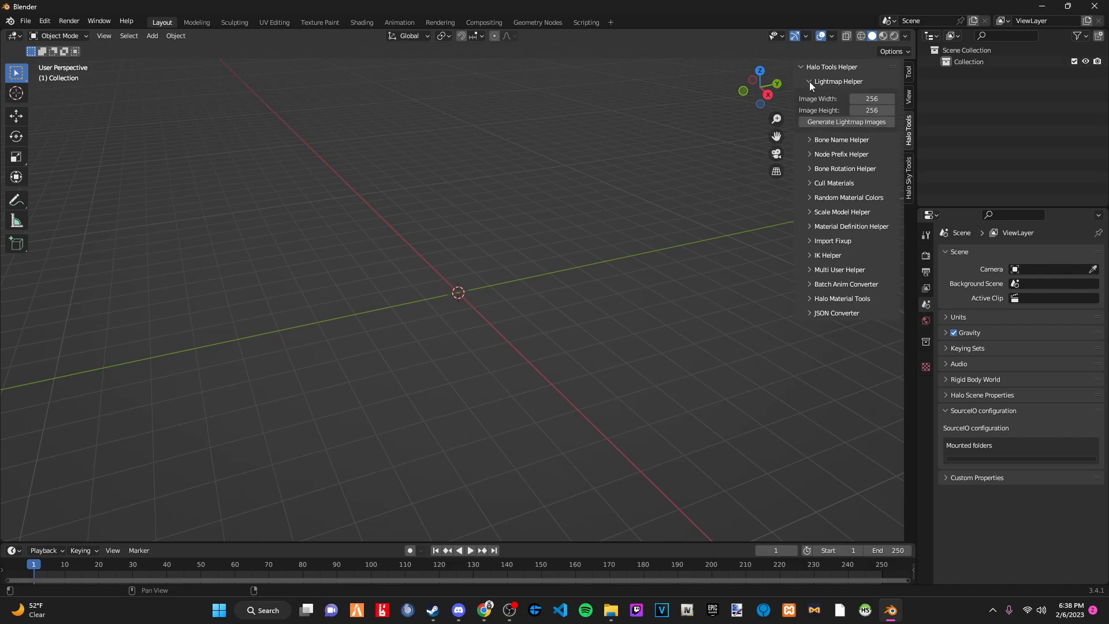
{"action": "left_click", "coordinate": [809, 81]}
{"action": "left_click", "coordinate": [812, 96]}
{"action": "left_click", "coordinate": [811, 97]}
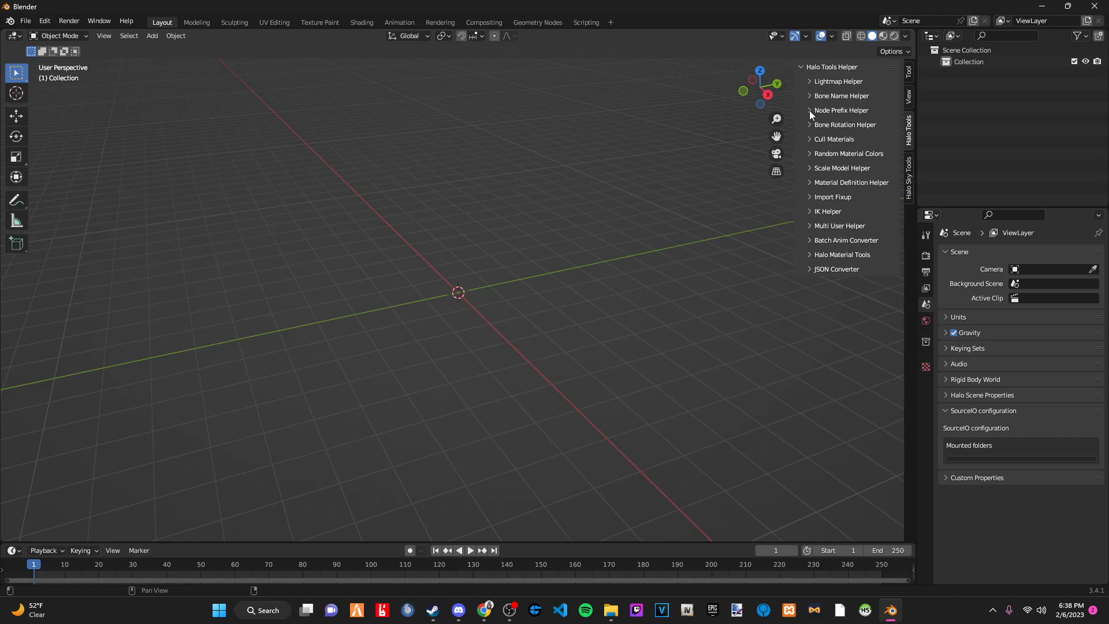
{"action": "left_click", "coordinate": [810, 197]}
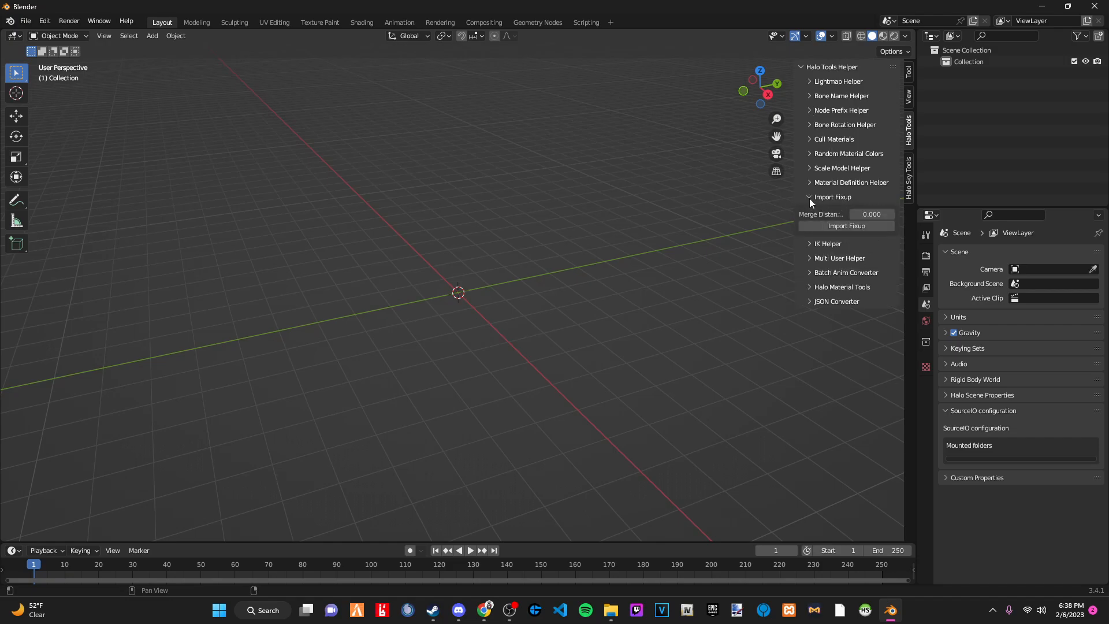
{"action": "left_click", "coordinate": [809, 198]}
{"action": "left_click", "coordinate": [809, 199]}
{"action": "left_click", "coordinate": [809, 197]}
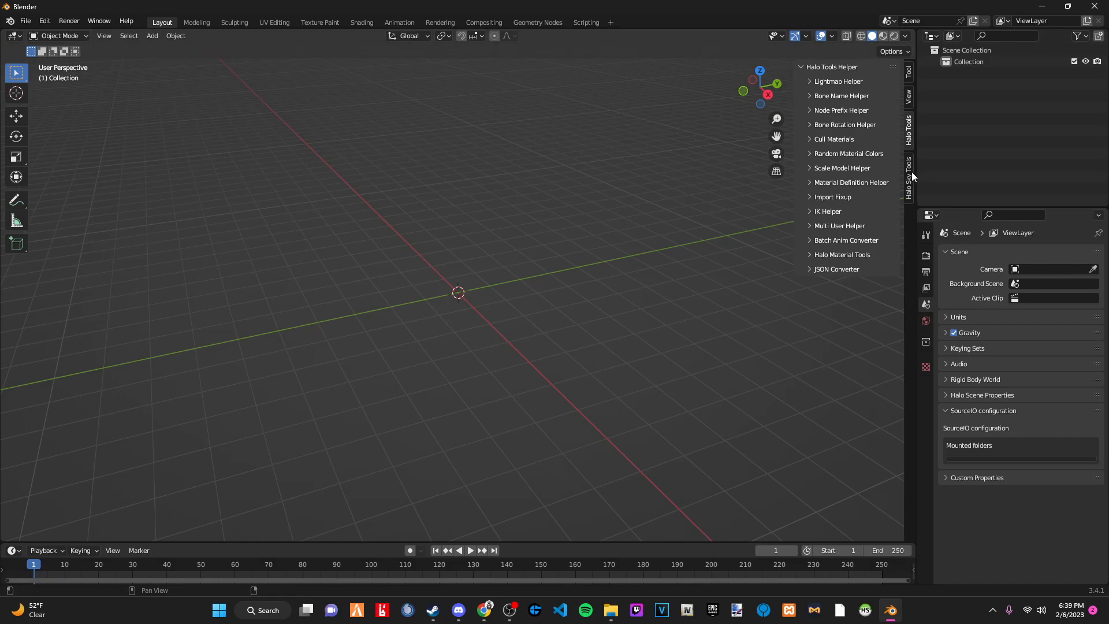
Examine the Halo Sky Tools Helper and collapse both Halo helper sections.
{"action": "left_click", "coordinate": [911, 172]}
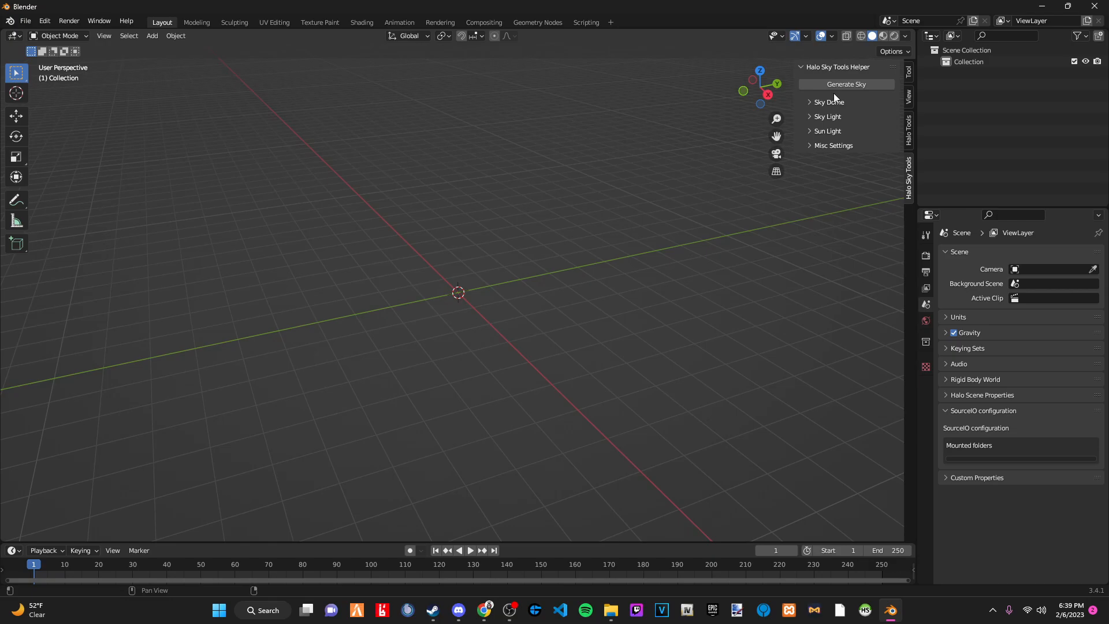
{"action": "left_click", "coordinate": [801, 68]}
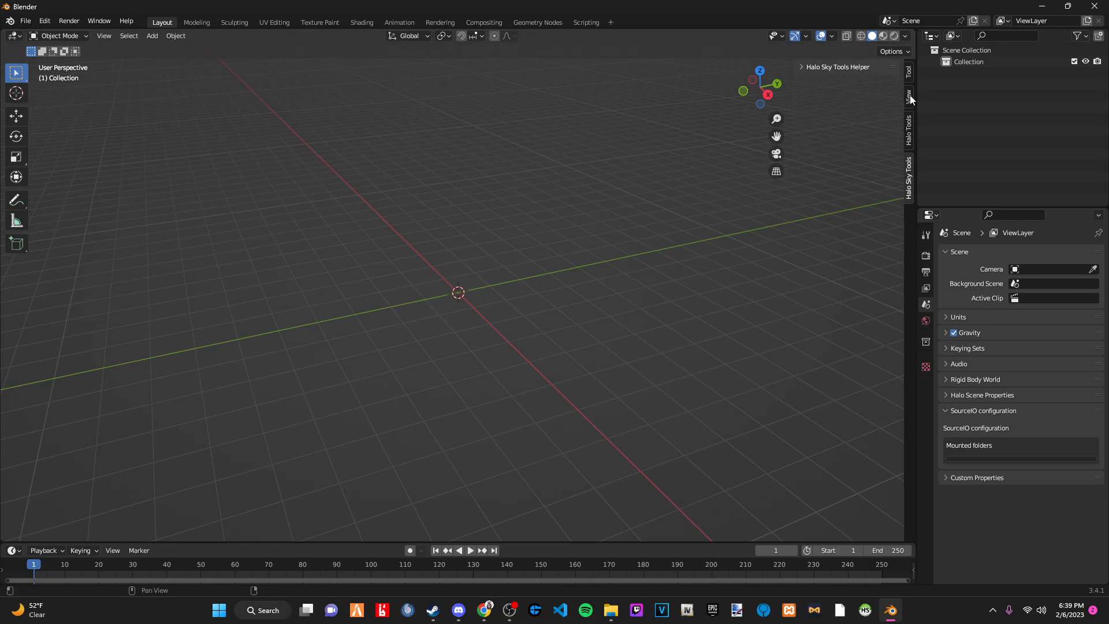
{"action": "left_click", "coordinate": [908, 129]}
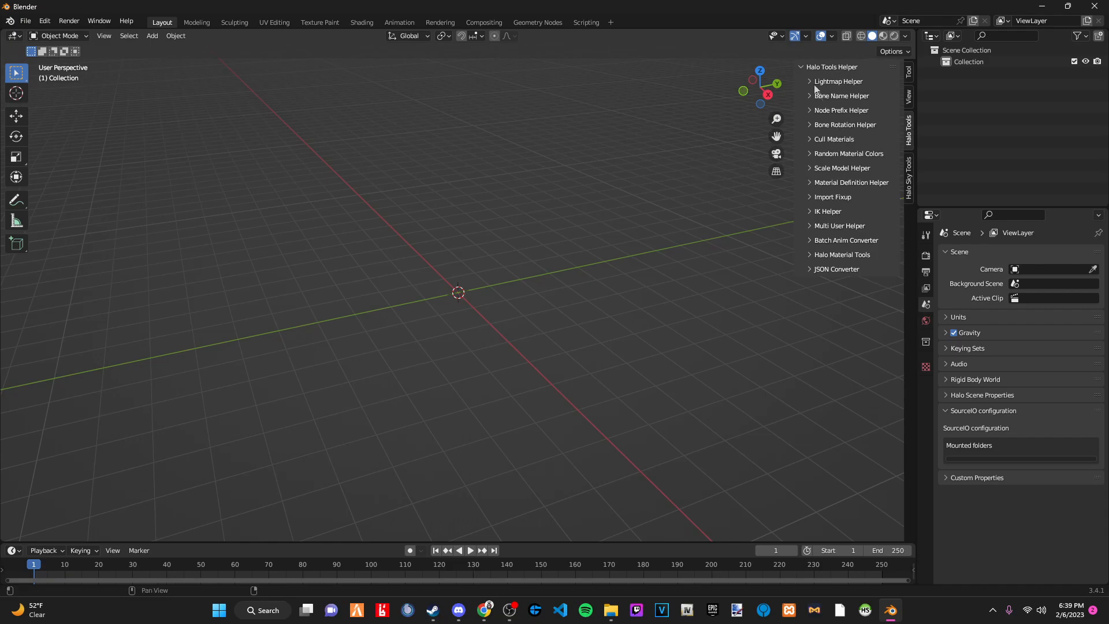
{"action": "left_click", "coordinate": [801, 67]}
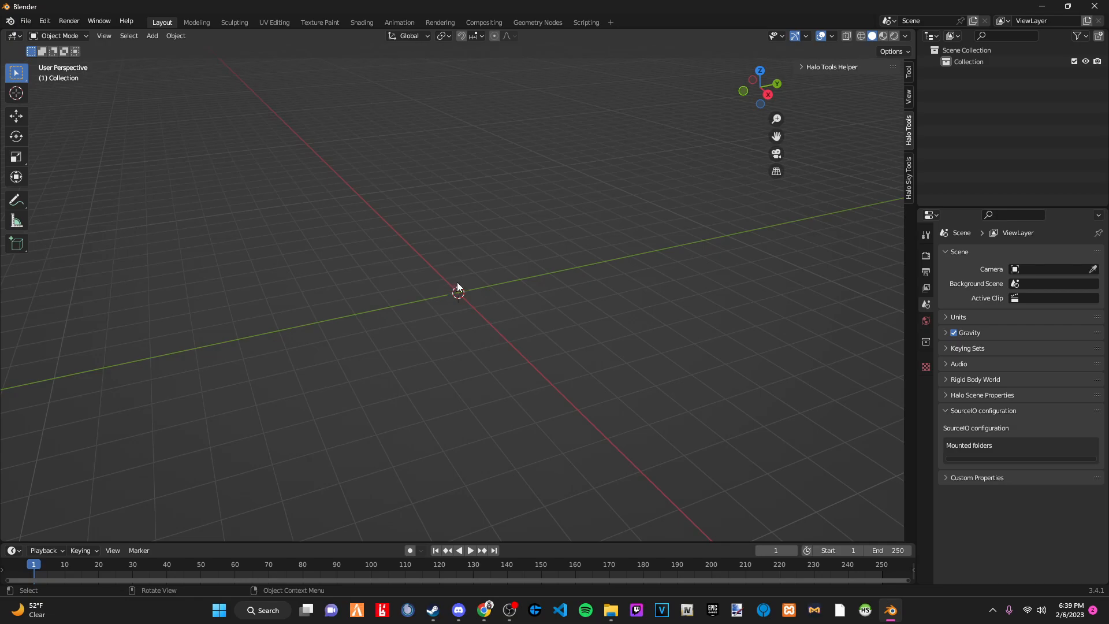
{"action": "left_click", "coordinate": [152, 36]}
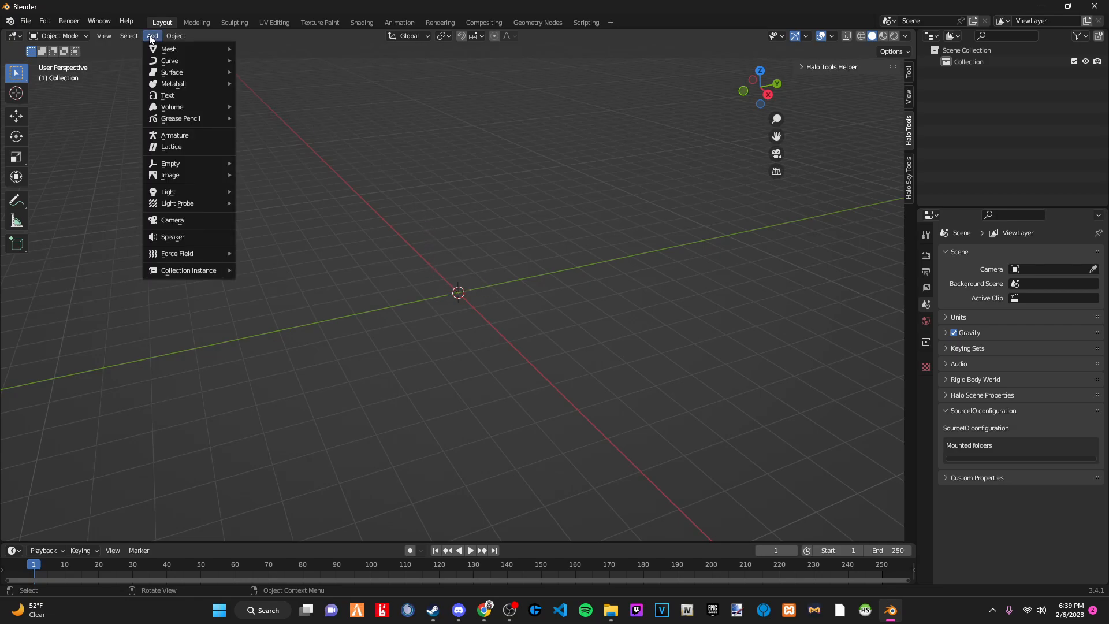
{"action": "mouse_move", "coordinate": [164, 50]}
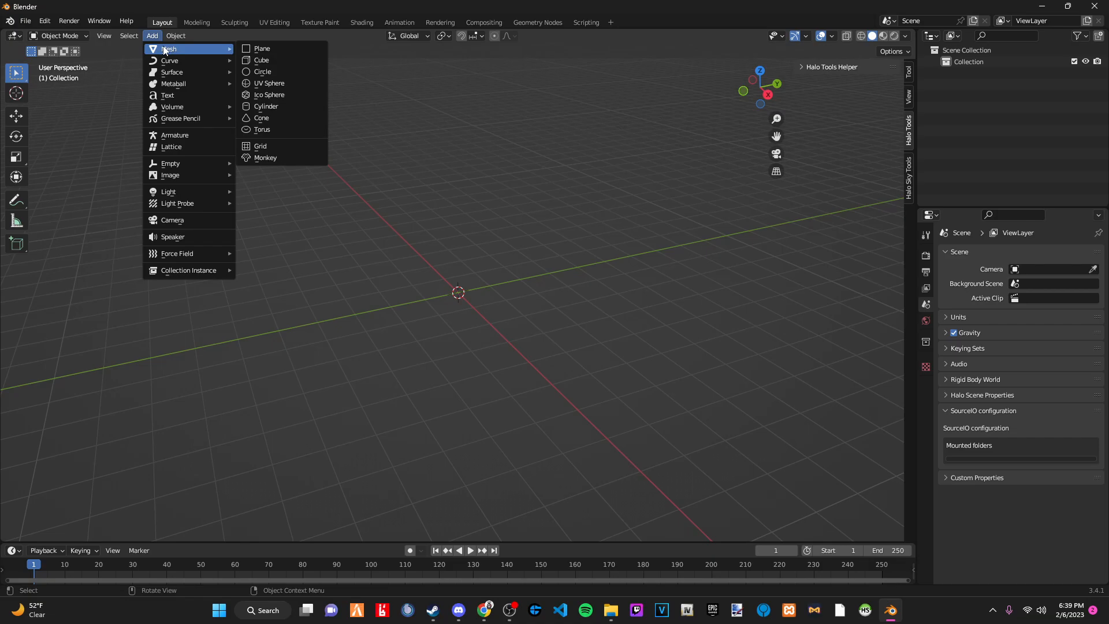
{"action": "left_click", "coordinate": [261, 60]}
{"action": "key", "text": "Delete"}
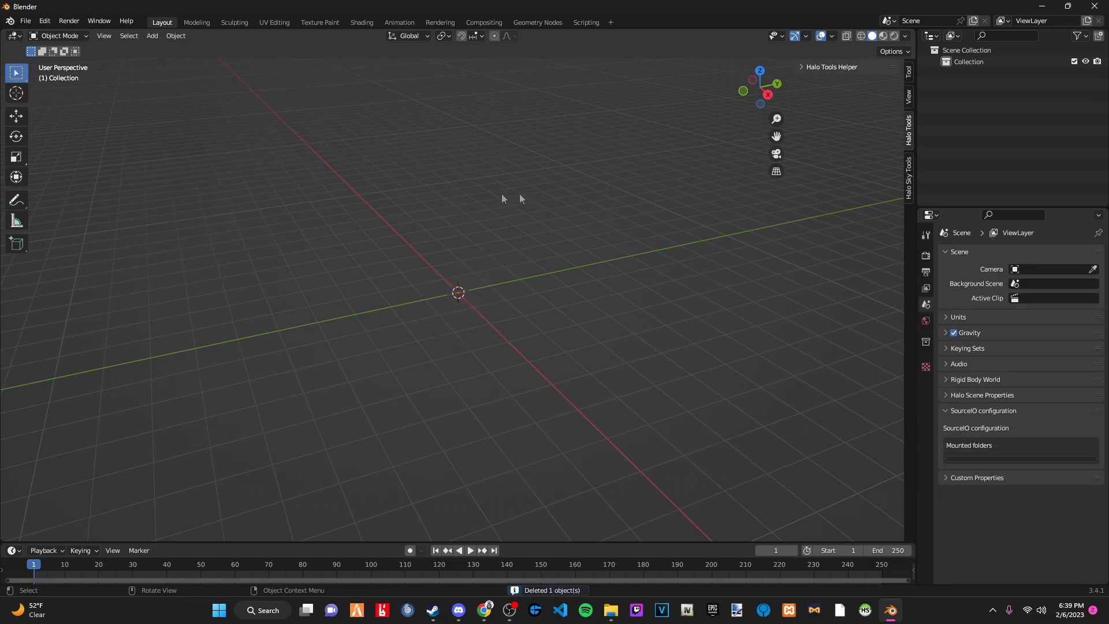
Add a UV sphere at the origin and rename it b_levelrooot.
{"action": "left_click", "coordinate": [153, 36]}
{"action": "mouse_move", "coordinate": [177, 49]}
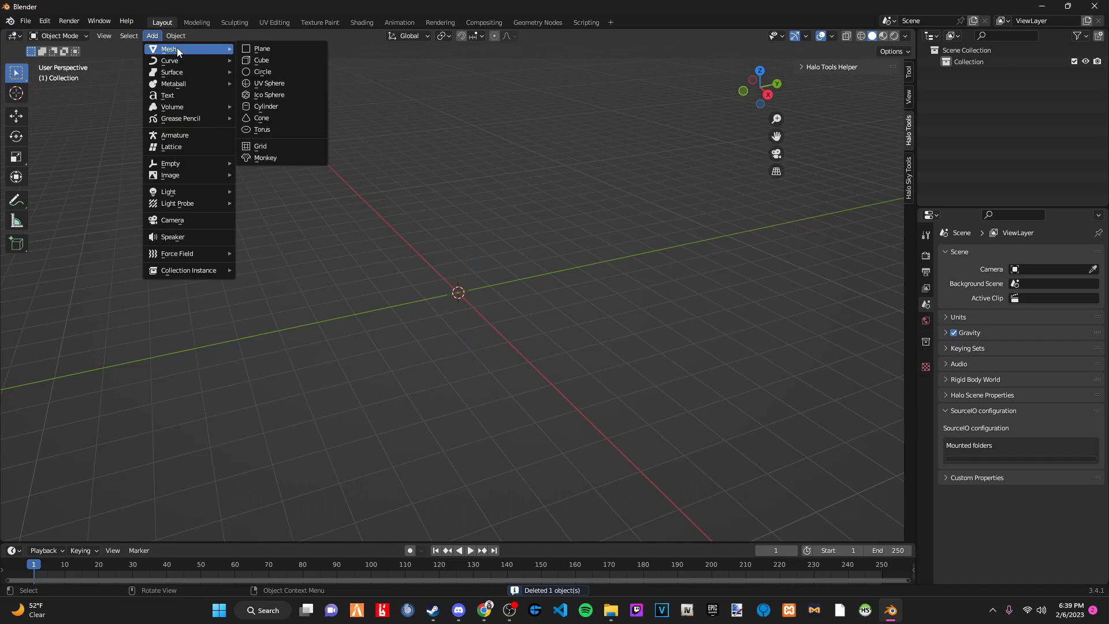
{"action": "left_click", "coordinate": [269, 83]}
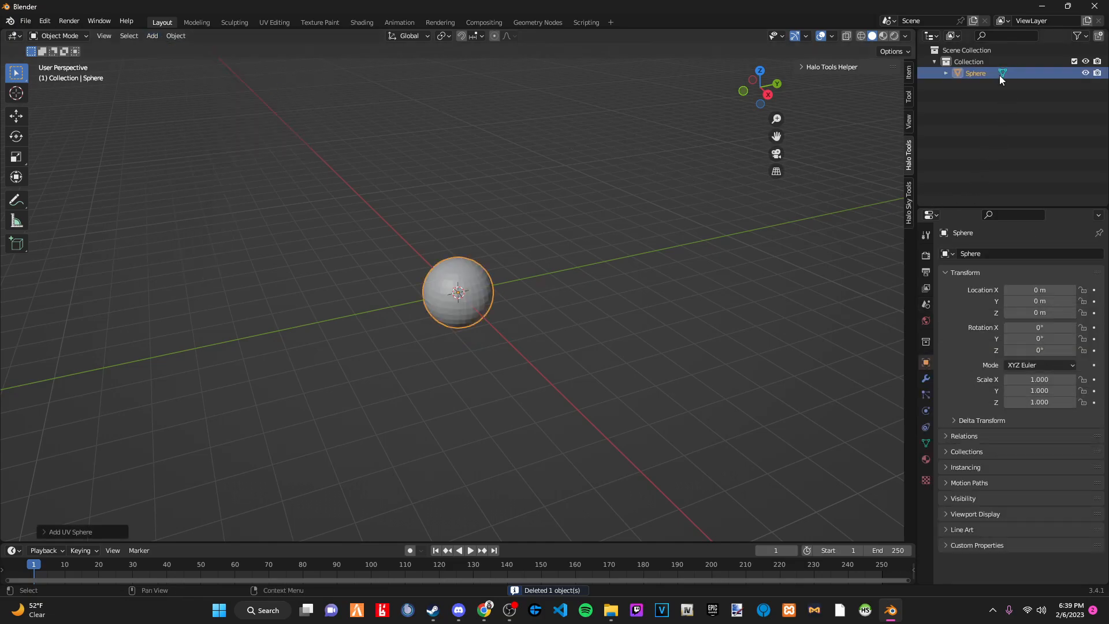
{"action": "left_click", "coordinate": [983, 73]}
{"action": "double_click", "coordinate": [982, 73]}
{"action": "type", "text": "b"}
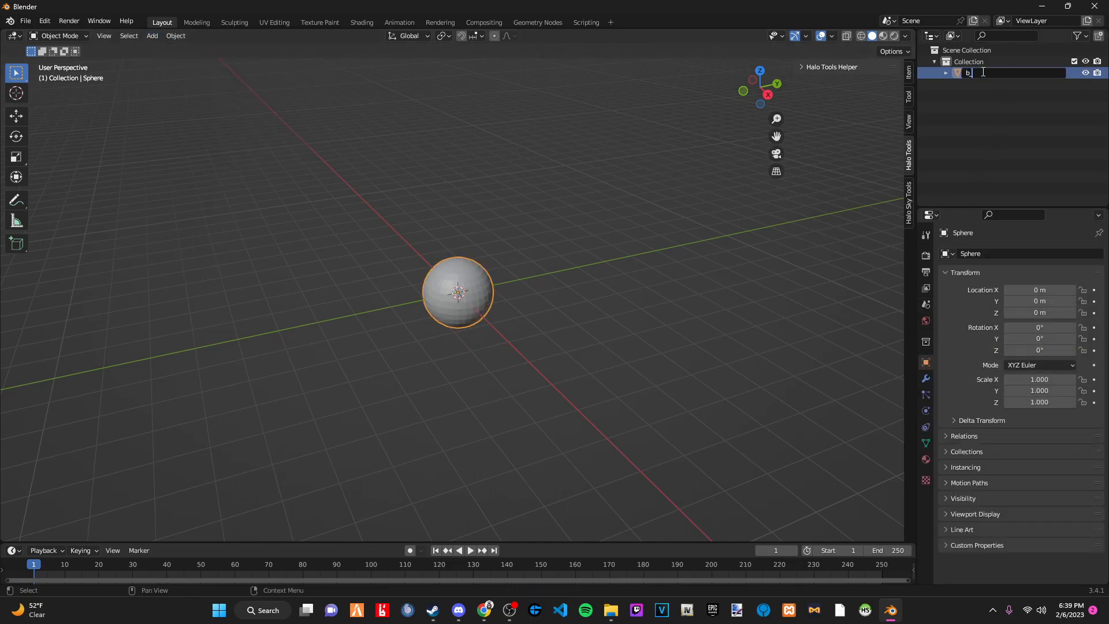
{"action": "type", "text": "_levelrooot"}
{"action": "key", "text": "Return"}
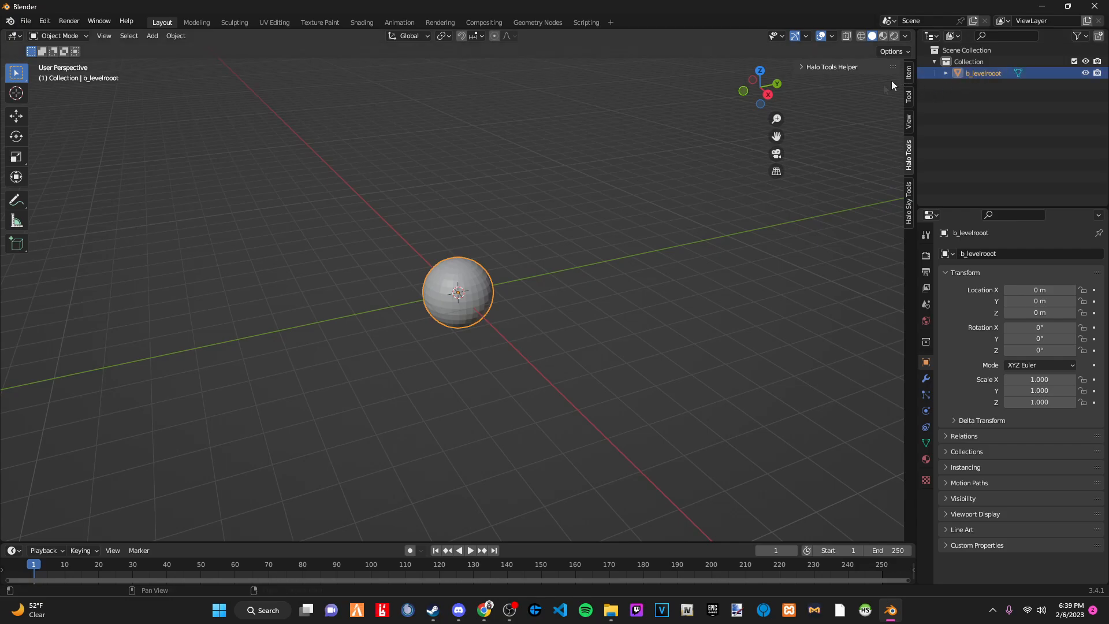
Deselect the sphere and add a cube mesh at the origin.
{"action": "scroll", "coordinate": [543, 243], "scroll_direction": "down", "scroll_amount": 12}
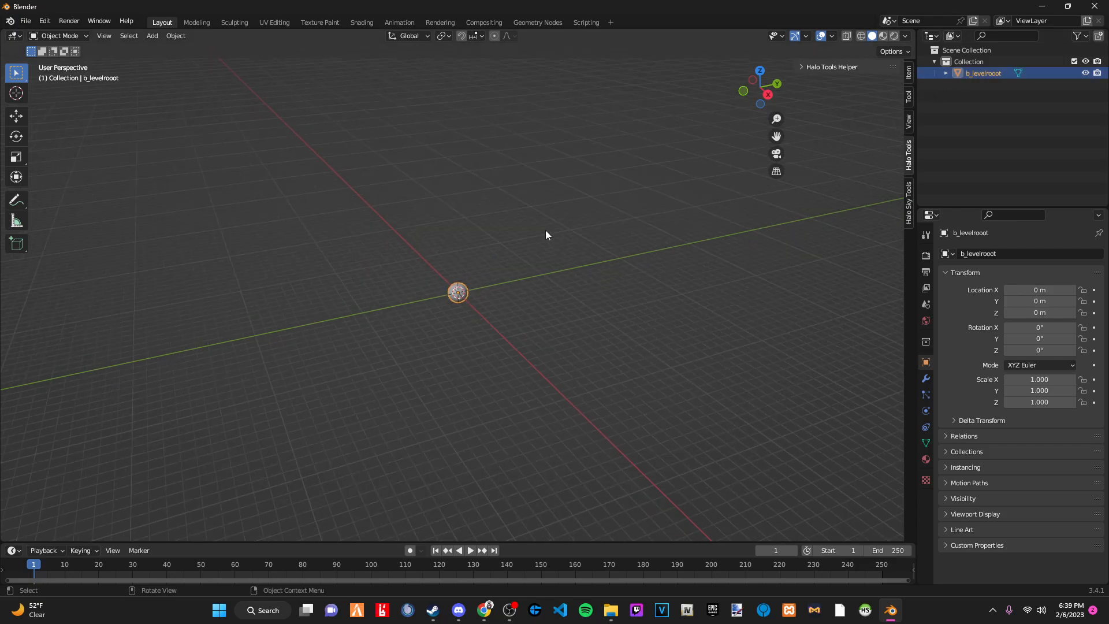
{"action": "left_click", "coordinate": [512, 261]}
{"action": "scroll", "coordinate": [522, 225], "scroll_direction": "up", "scroll_amount": 5}
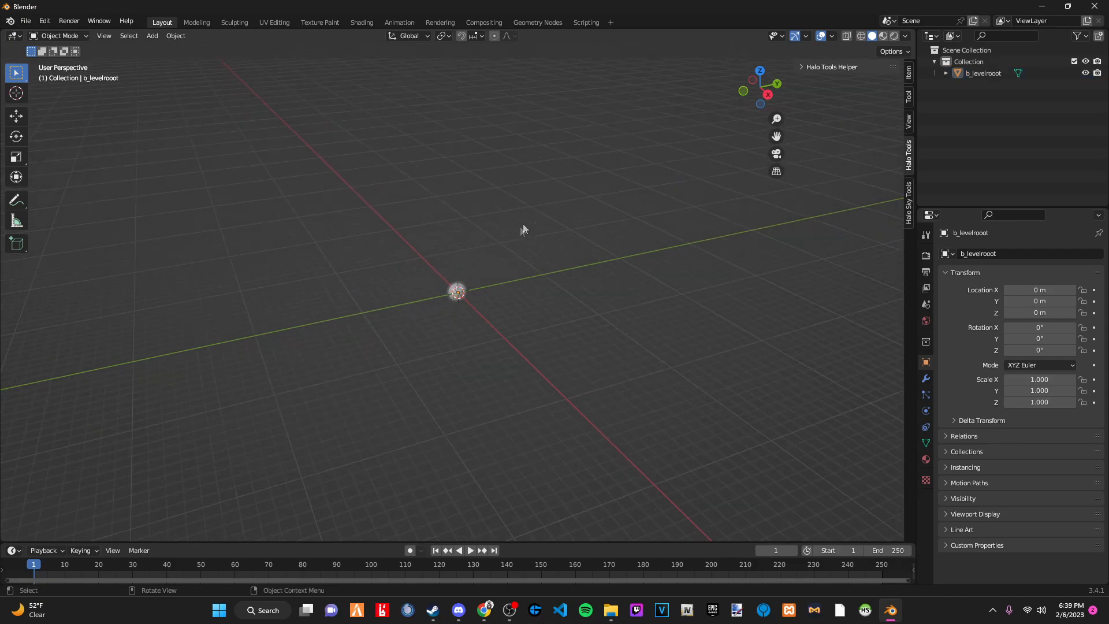
{"action": "left_click", "coordinate": [154, 36]}
{"action": "mouse_move", "coordinate": [174, 50]}
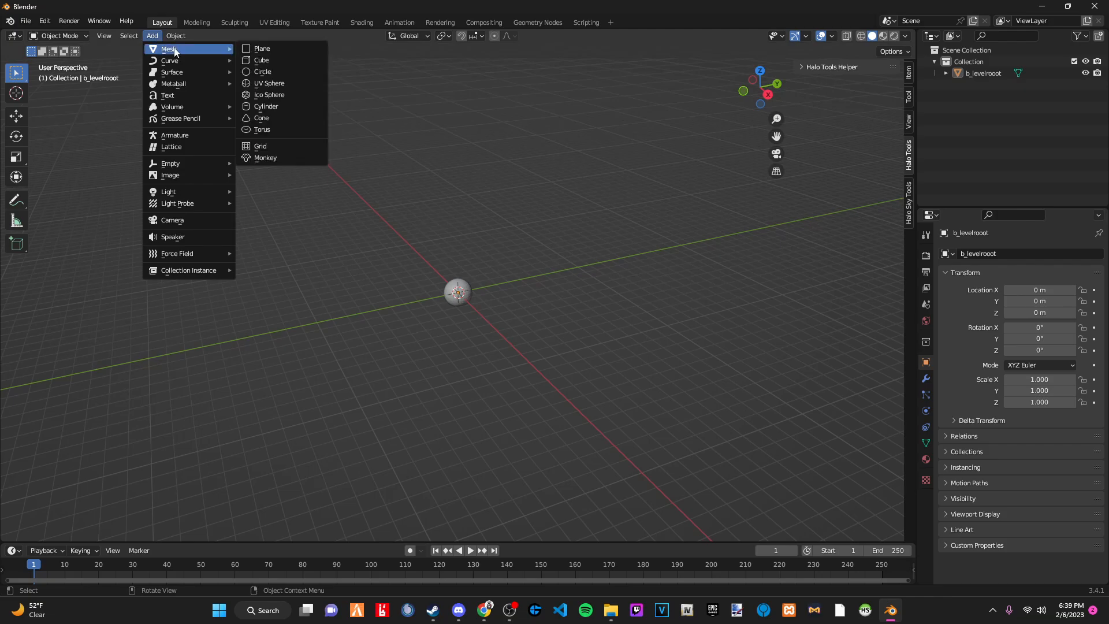
{"action": "left_click", "coordinate": [259, 62]}
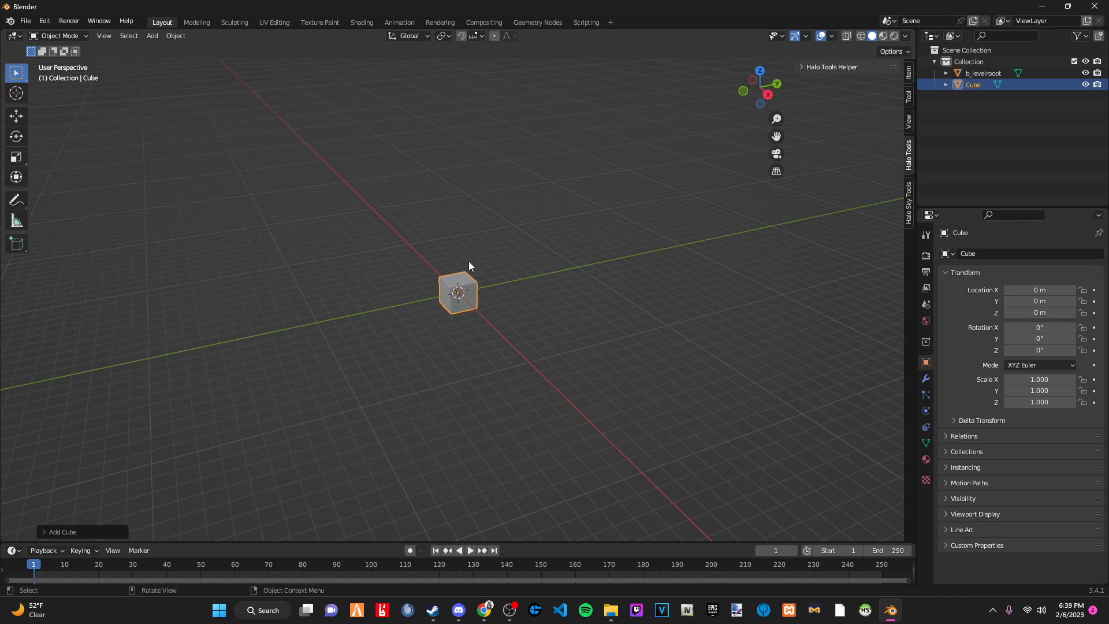
Scale the cube up uniformly to about 59.85 on all three axes.
{"action": "key", "text": "s"}
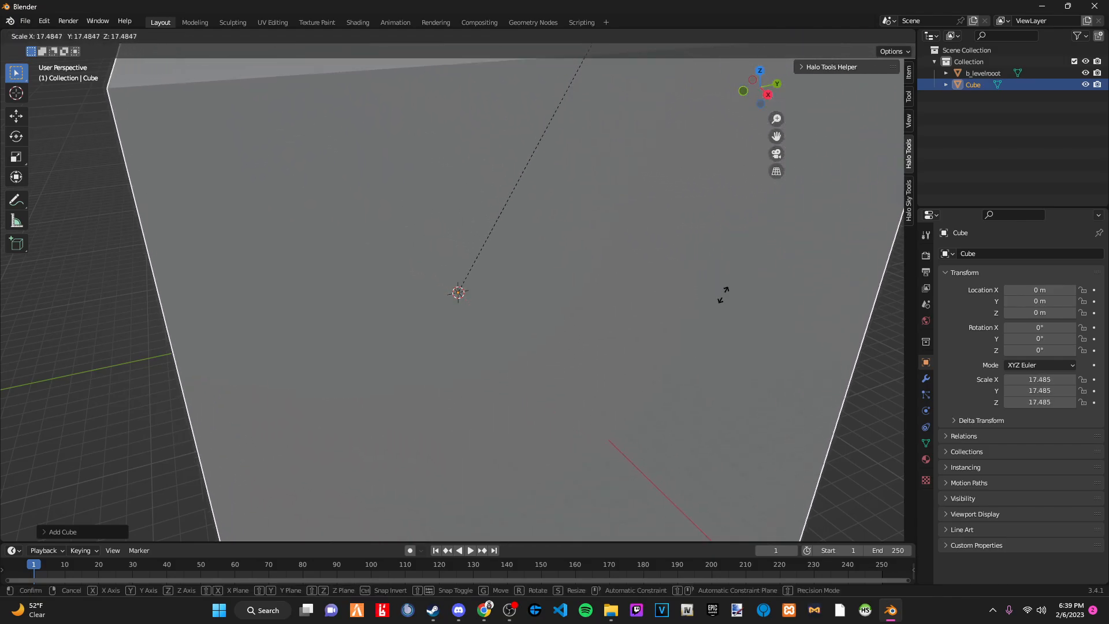
{"action": "left_click", "coordinate": [731, 270]}
{"action": "scroll", "coordinate": [730, 269], "scroll_direction": "down", "scroll_amount": 4}
{"action": "scroll", "coordinate": [729, 270], "scroll_direction": "down", "scroll_amount": 2}
{"action": "key", "text": "s"}
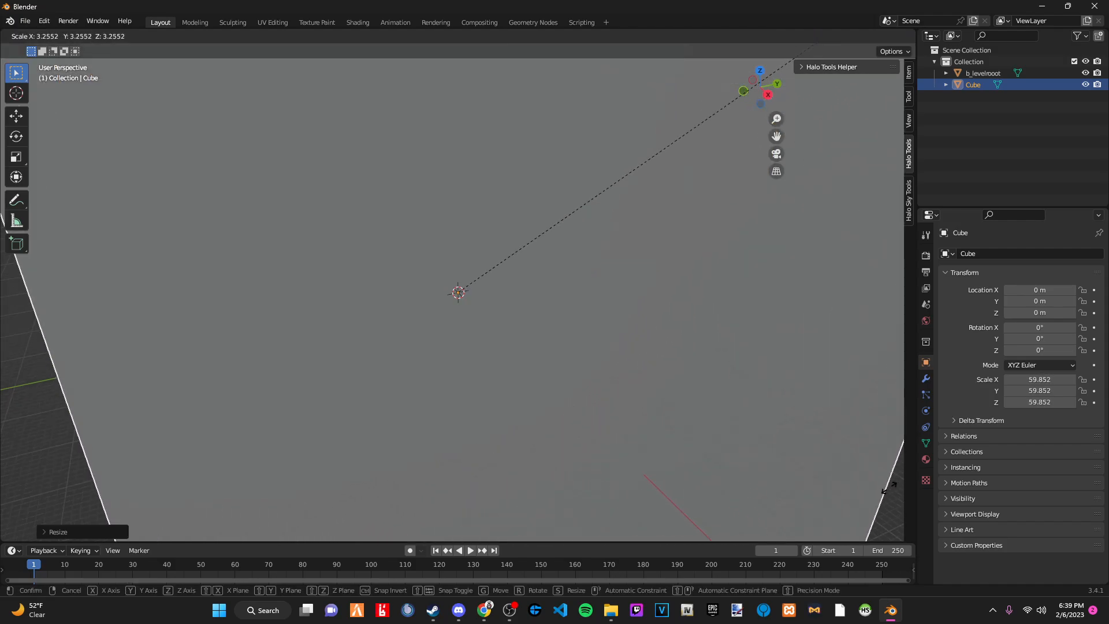
{"action": "left_click", "coordinate": [887, 487]}
{"action": "scroll", "coordinate": [546, 325], "scroll_direction": "down", "scroll_amount": 6}
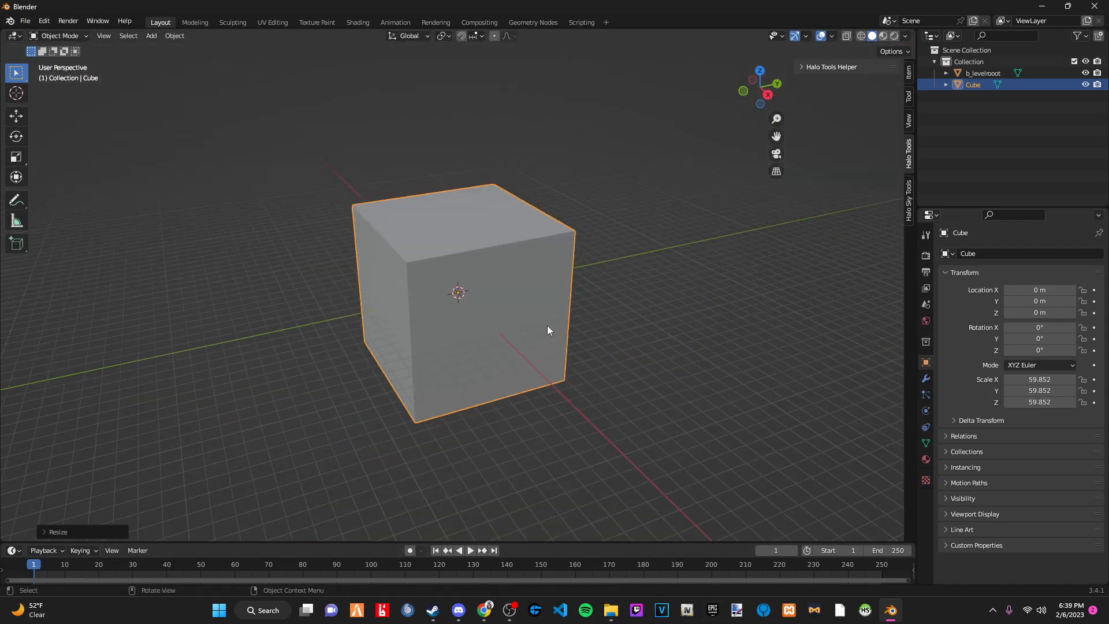
{"action": "left_click", "coordinate": [910, 120]}
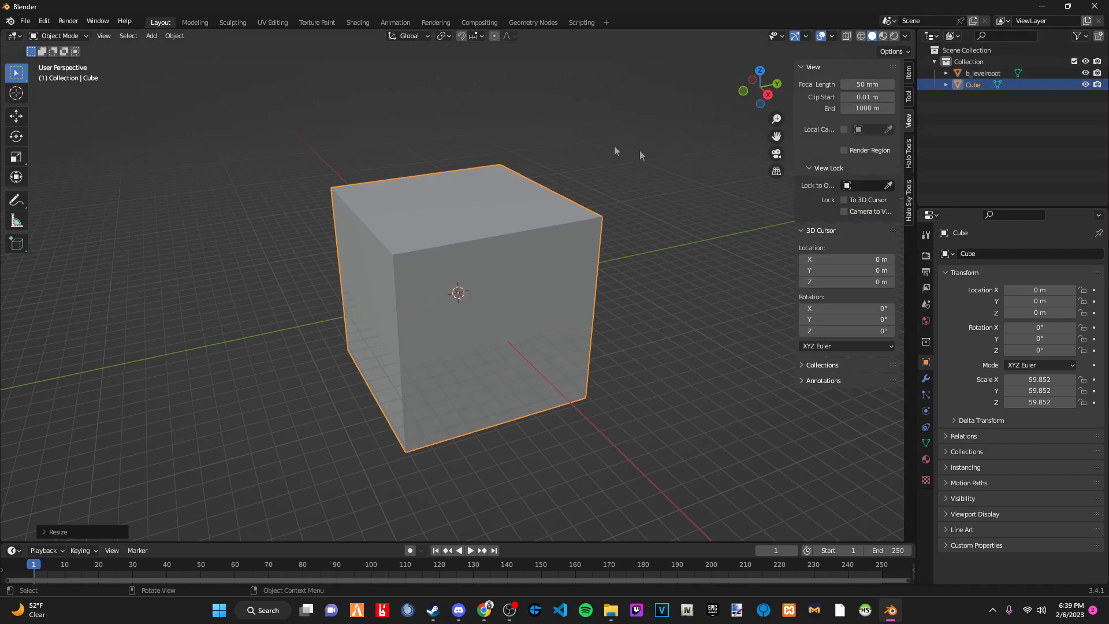
{"action": "left_click", "coordinate": [860, 108]}
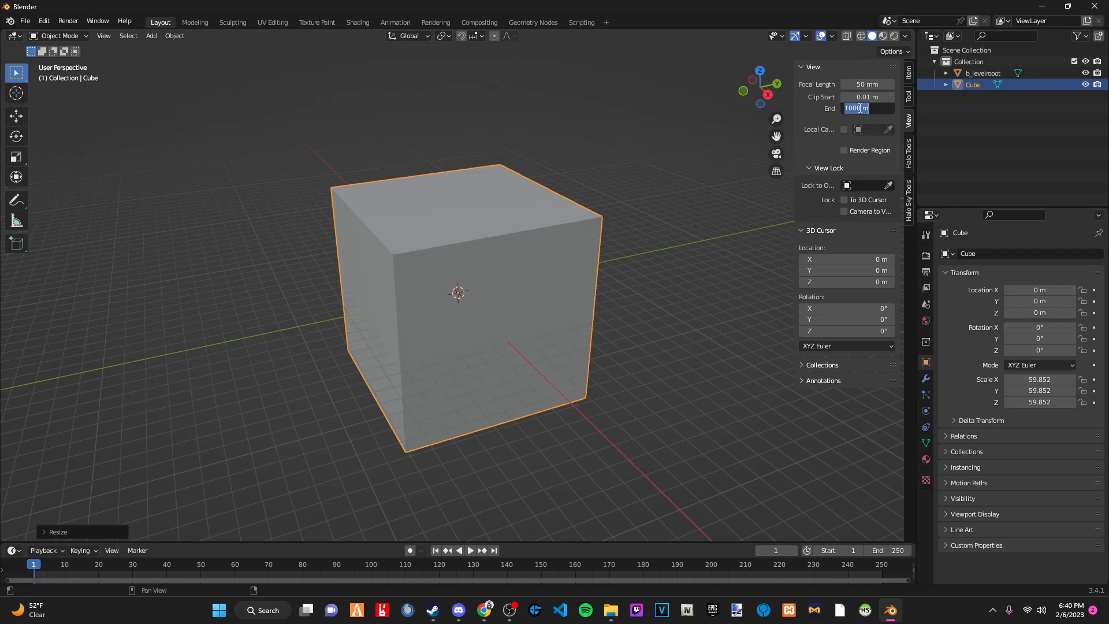
{"action": "type", "text": "1"}
{"action": "type", "text": "000000000000"}
{"action": "key", "text": "Return"}
{"action": "middle_click_drag", "start_coordinate": [731, 151], "coordinate": [637, 156]}
{"action": "left_click", "coordinate": [858, 97]}
{"action": "type", "text": "1"}
{"action": "key", "text": "Return"}
{"action": "middle_click_drag", "start_coordinate": [700, 227], "coordinate": [647, 218]}
{"action": "middle_click_drag", "start_coordinate": [509, 208], "coordinate": [450, 218]}
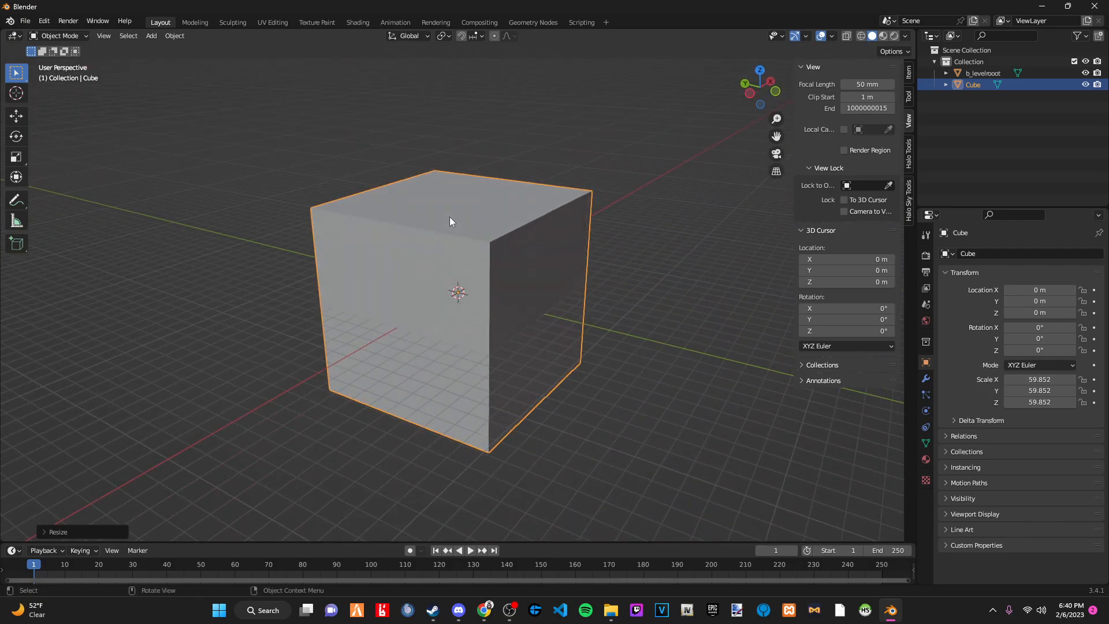
{"action": "left_click", "coordinate": [868, 108]}
{"action": "type", "text": "1000000000"}
{"action": "key", "text": "Return"}
Scale the cube up uniformly in two passes to about 505.1 on all three axes.
{"action": "middle_click_drag", "start_coordinate": [647, 260], "coordinate": [716, 257]}
{"action": "scroll", "coordinate": [636, 234], "scroll_direction": "down", "scroll_amount": 3}
{"action": "middle_click_drag", "start_coordinate": [574, 265], "coordinate": [586, 278]}
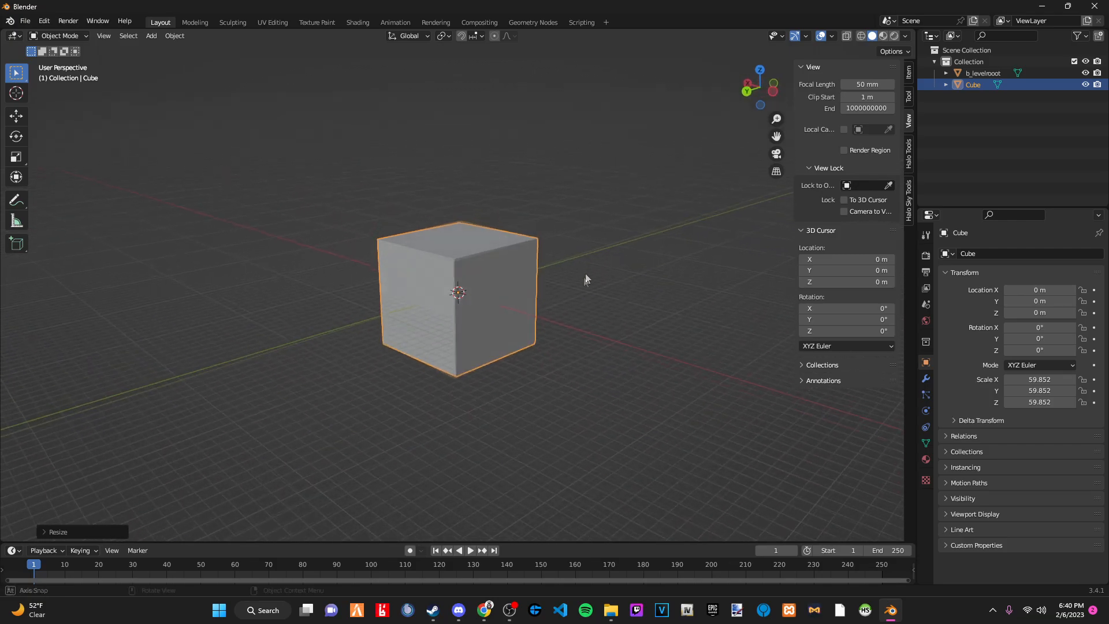
{"action": "key", "text": "s"}
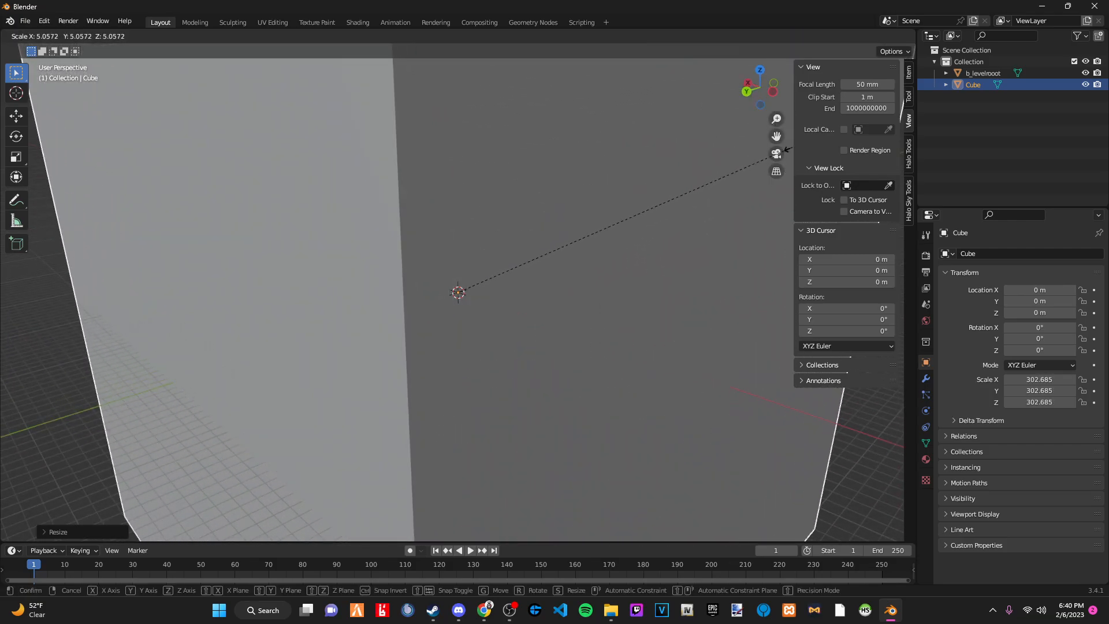
{"action": "left_click", "coordinate": [667, 193]}
{"action": "scroll", "coordinate": [667, 193], "scroll_direction": "down", "scroll_amount": 3}
{"action": "key", "text": "s"}
{"action": "left_click", "coordinate": [725, 173]}
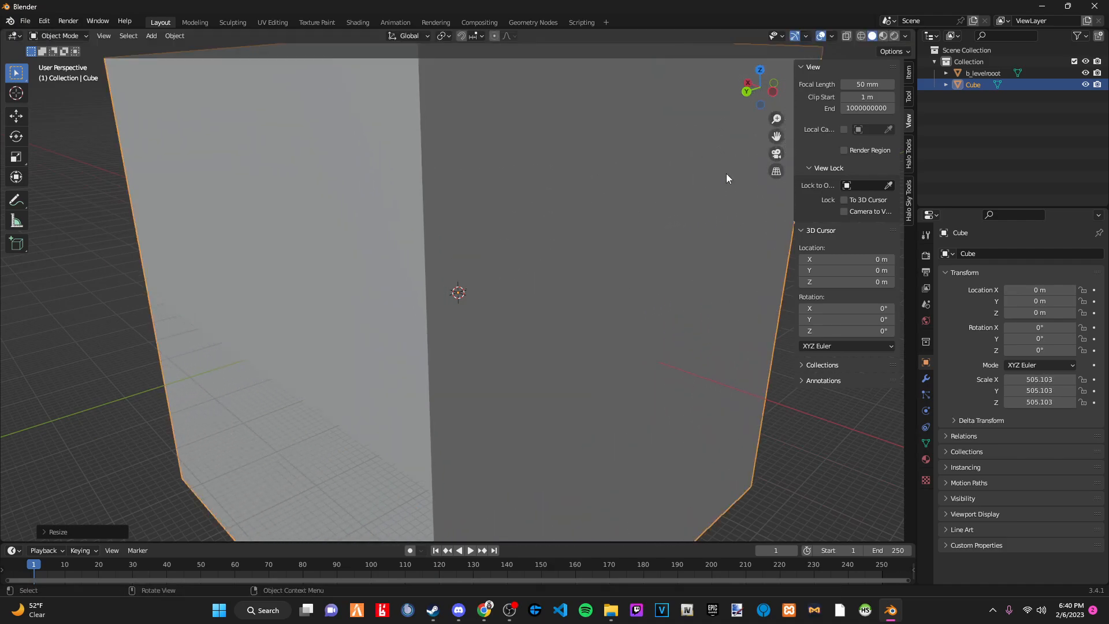
Generate a Halo 3 Master Chief character scale model with the Scale Model Helper and view it inside the cube.
{"action": "left_click", "coordinate": [909, 155]}
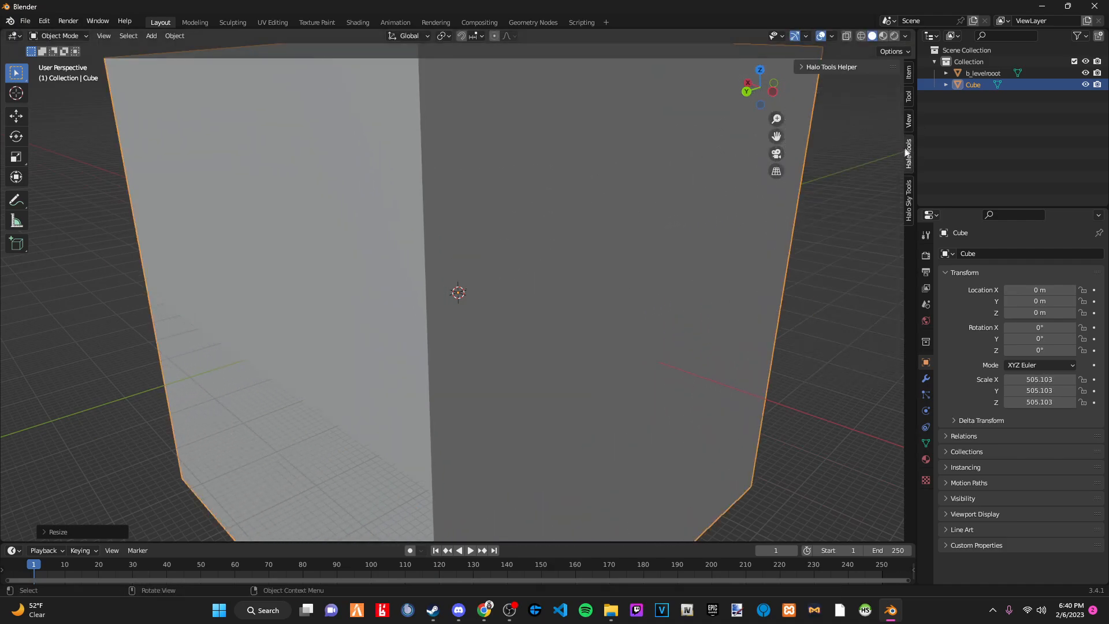
{"action": "left_click", "coordinate": [801, 67]}
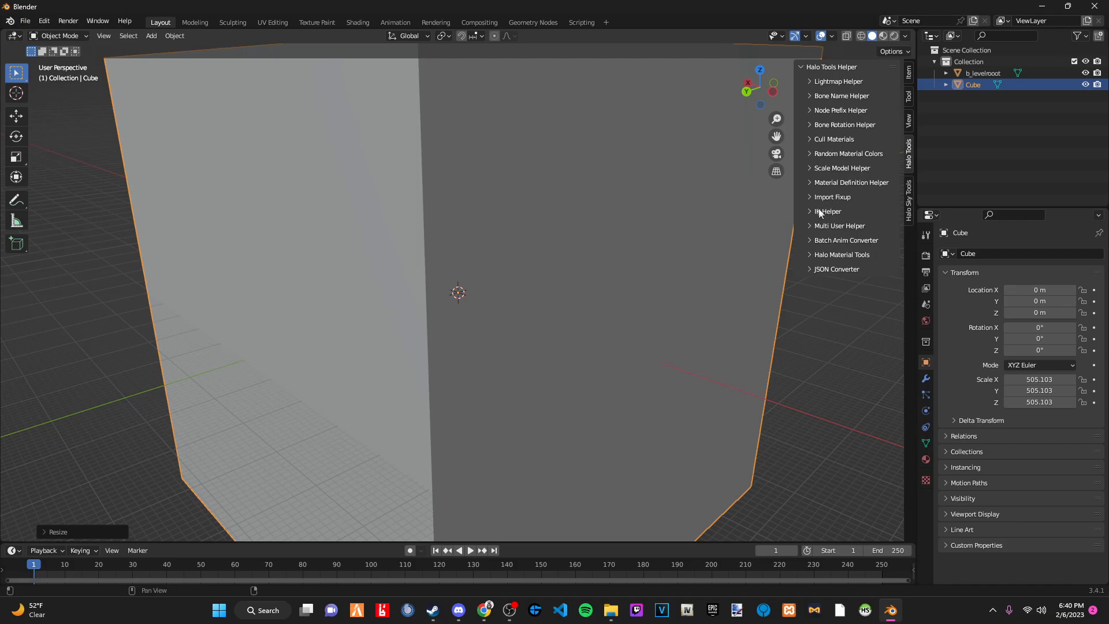
{"action": "left_click", "coordinate": [809, 167]}
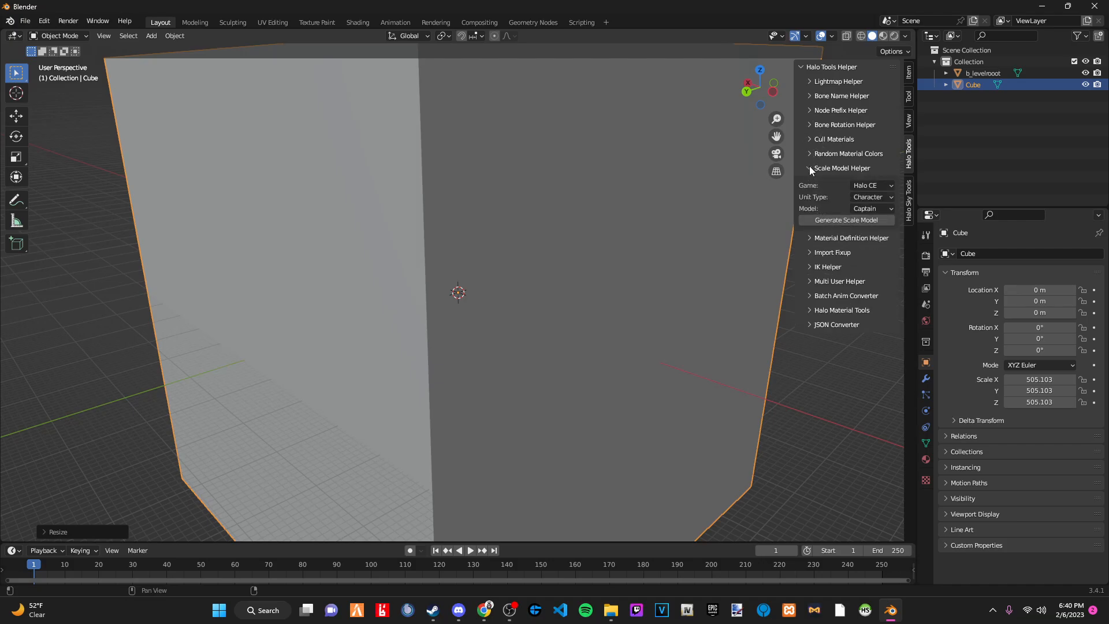
{"action": "left_click", "coordinate": [878, 185]}
{"action": "left_click", "coordinate": [871, 226]}
{"action": "left_click", "coordinate": [868, 209]}
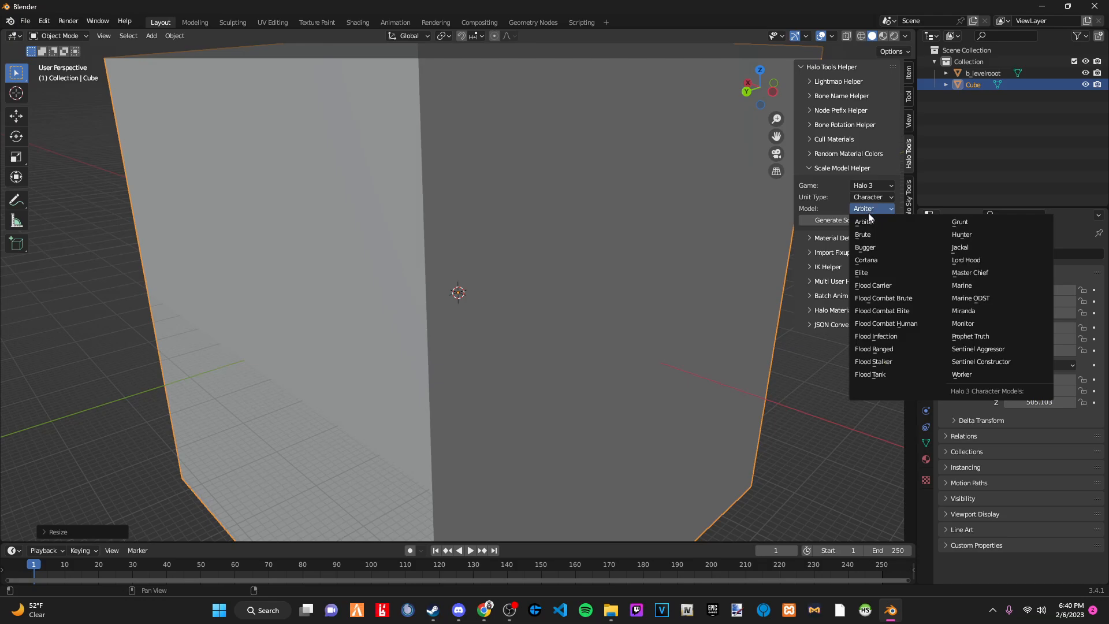
{"action": "left_click", "coordinate": [974, 273]}
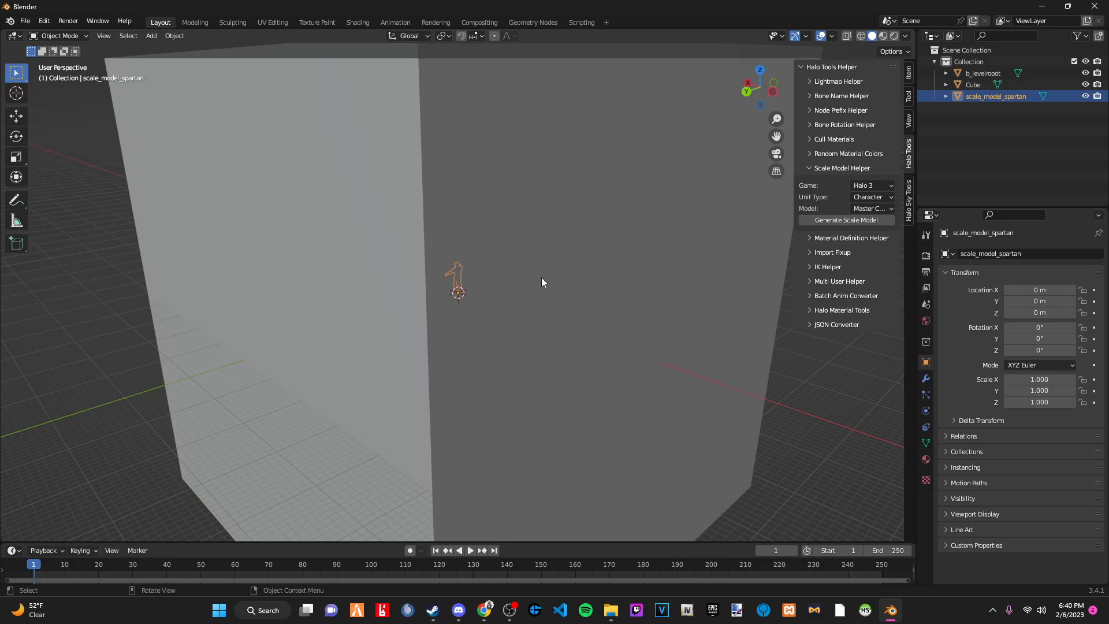
{"action": "scroll", "coordinate": [493, 282], "scroll_direction": "down", "scroll_amount": 4}
{"action": "scroll", "coordinate": [459, 312], "scroll_direction": "up", "scroll_amount": 6}
{"action": "middle_click_drag", "start_coordinate": [451, 316], "coordinate": [534, 265]}
{"action": "scroll", "coordinate": [502, 338], "scroll_direction": "up", "scroll_amount": 5}
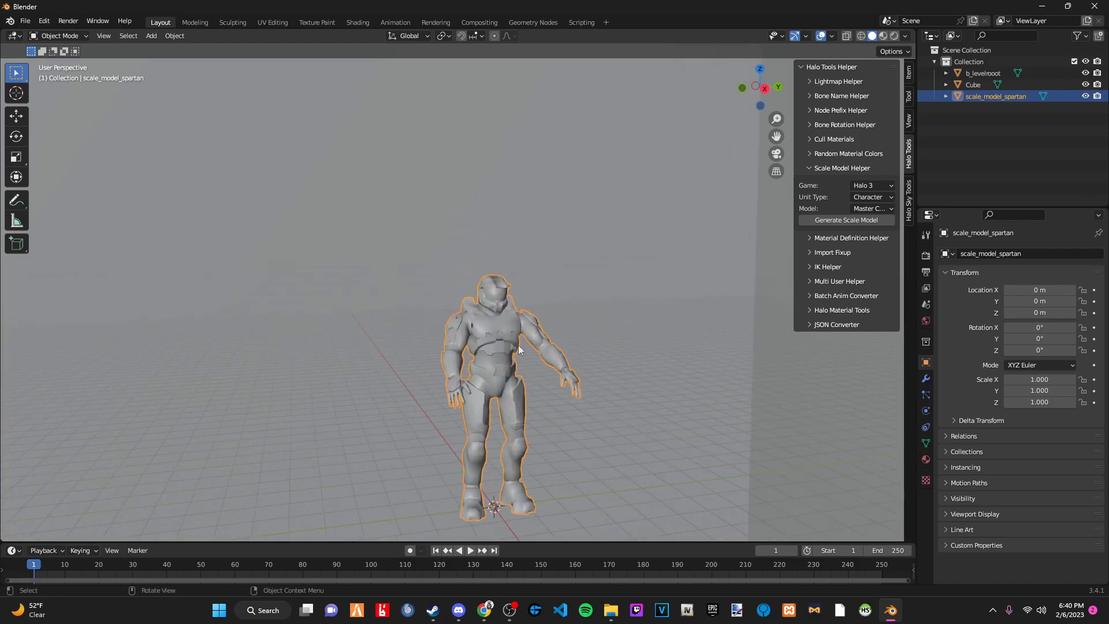
{"action": "middle_click_drag", "start_coordinate": [511, 342], "coordinate": [544, 358]}
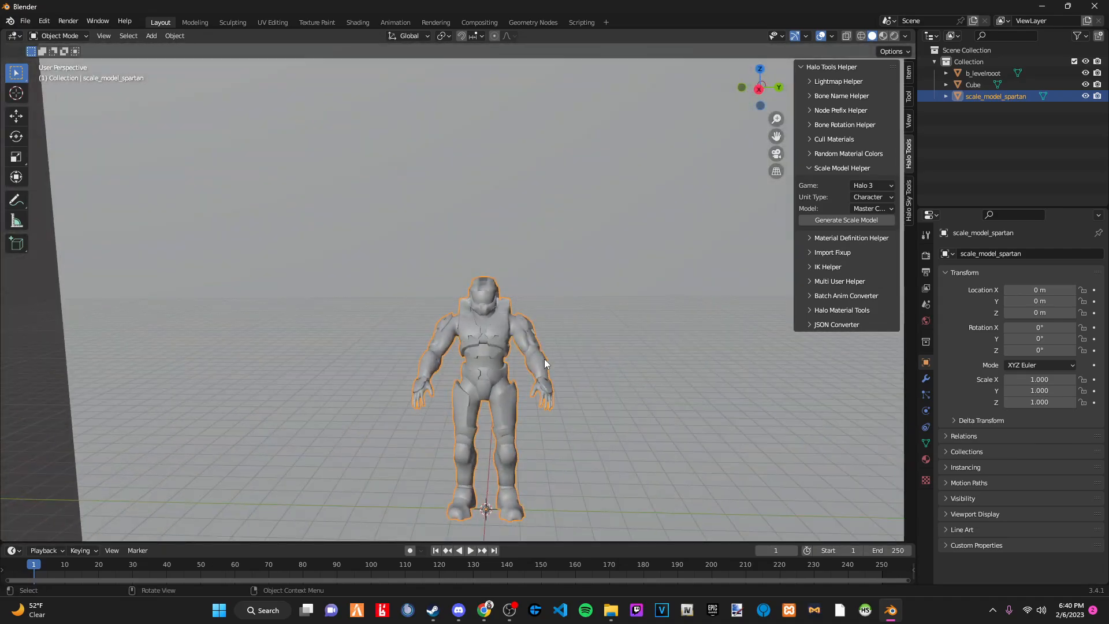
Select the cube and move it up along Z to about 481.06 m.
{"action": "scroll", "coordinate": [544, 359], "scroll_direction": "down", "scroll_amount": 5}
{"action": "scroll", "coordinate": [544, 359], "scroll_direction": "down", "scroll_amount": 4}
{"action": "left_click", "coordinate": [501, 253]}
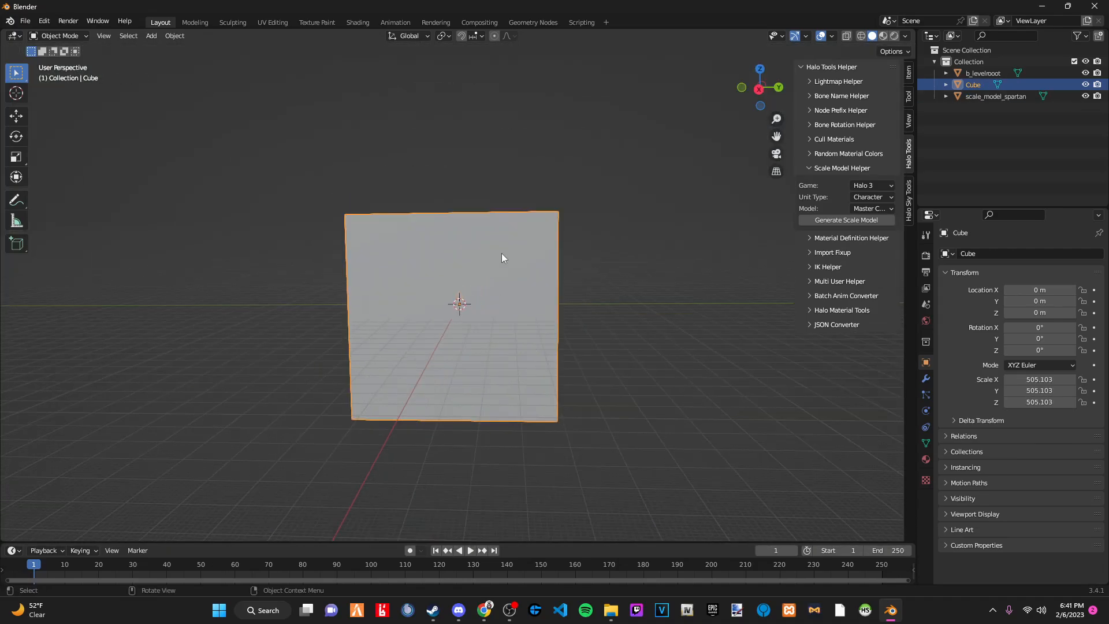
{"action": "left_click", "coordinate": [22, 120]}
{"action": "left_click_drag", "start_coordinate": [455, 270], "coordinate": [458, 177]}
{"action": "middle_click_drag", "start_coordinate": [458, 177], "coordinate": [668, 243]}
{"action": "scroll", "coordinate": [485, 211], "scroll_direction": "up", "scroll_amount": 8}
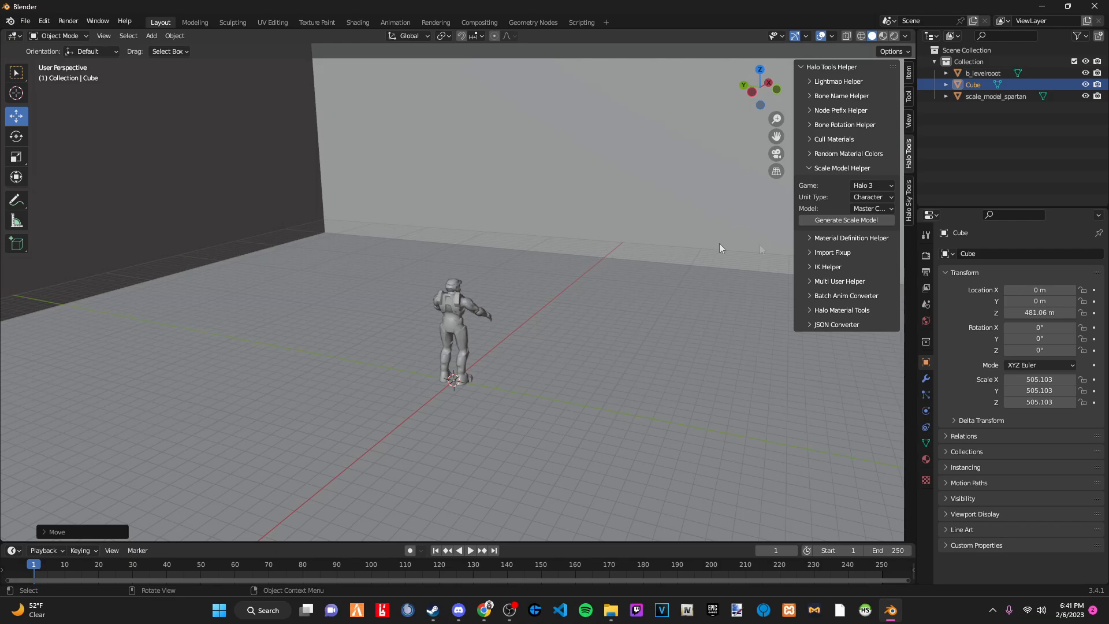
{"action": "key", "text": "KP_Decimal"}
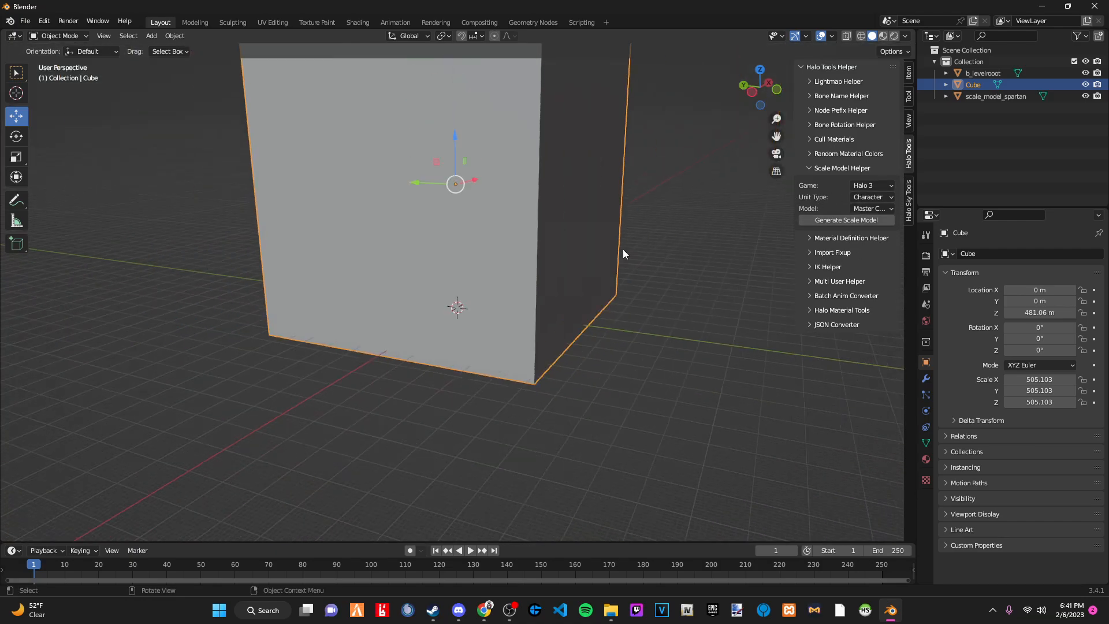
{"action": "middle_click_drag", "start_coordinate": [547, 212], "coordinate": [500, 220]}
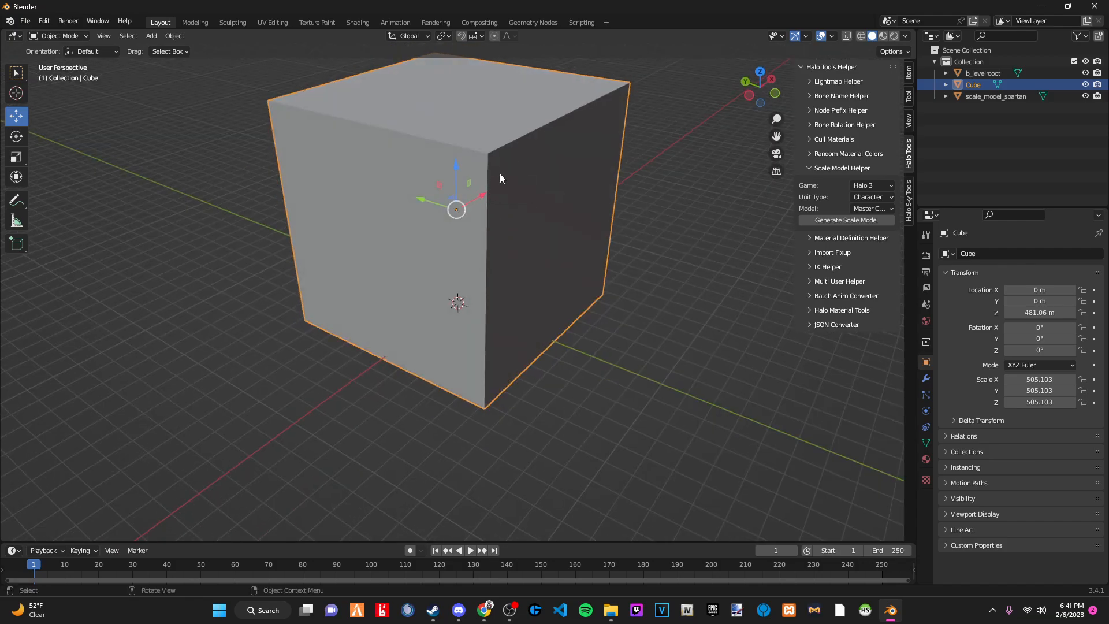
{"action": "left_click", "coordinate": [908, 121]}
{"action": "left_click", "coordinate": [909, 164]}
{"action": "left_click", "coordinate": [910, 100]}
{"action": "left_click", "coordinate": [909, 126]}
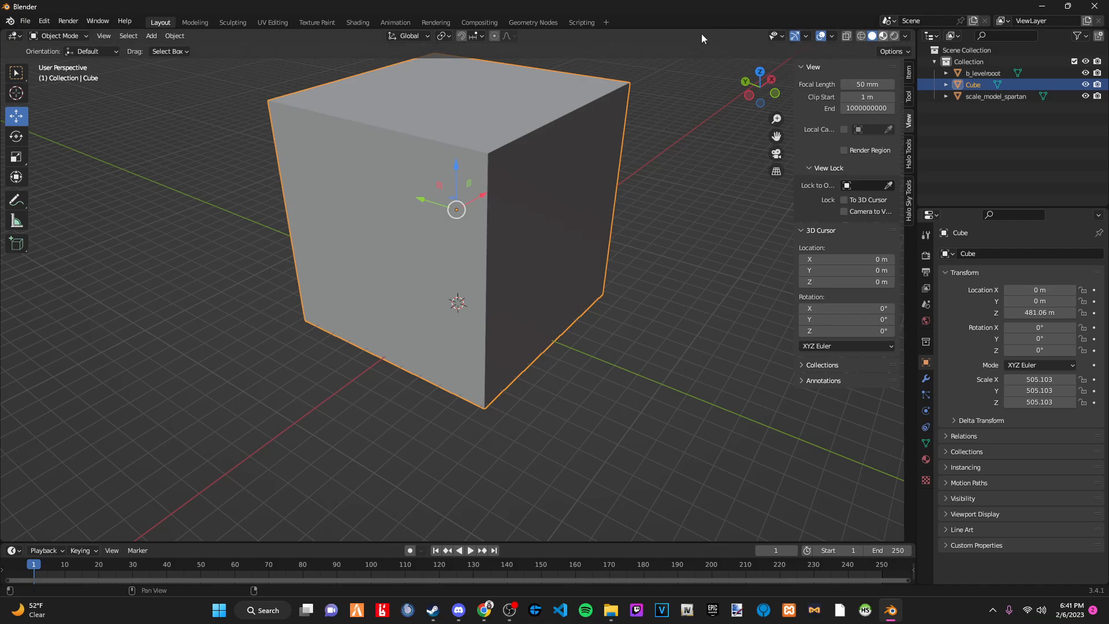
Keep the viewport in solid shading and enable Backface Culling in its shading options.
{"action": "left_click", "coordinate": [904, 36]}
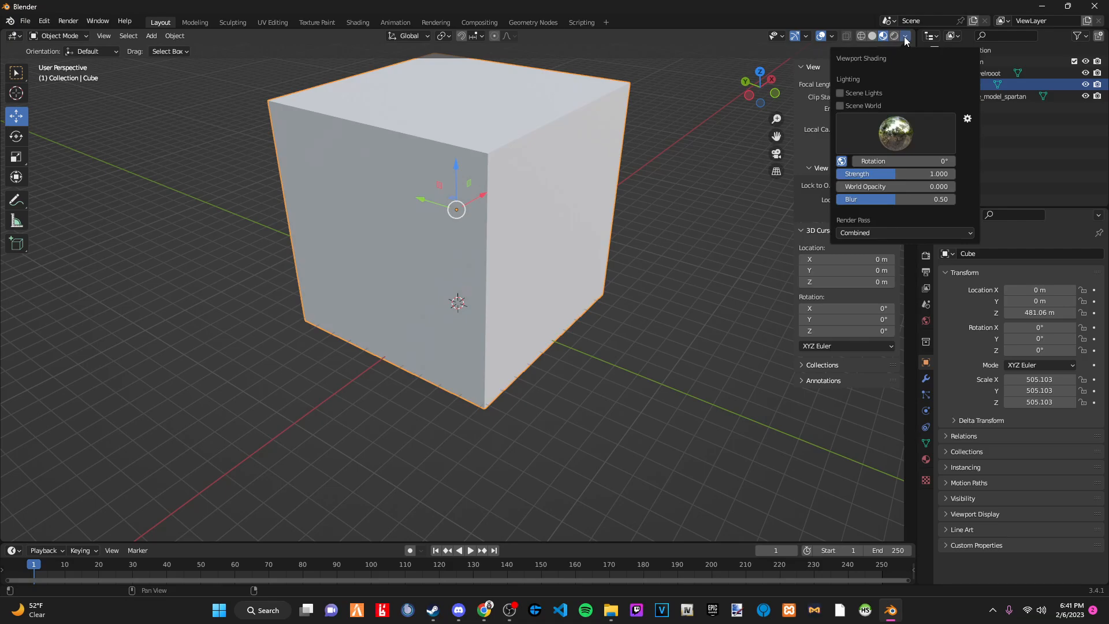
{"action": "left_click", "coordinate": [873, 36]}
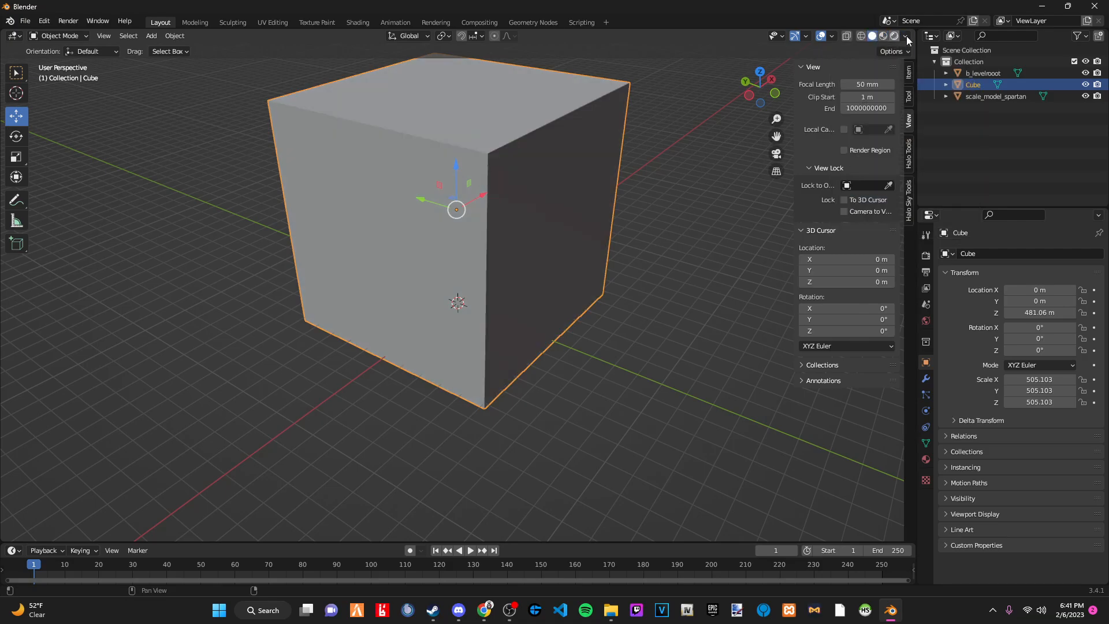
{"action": "left_click", "coordinate": [906, 36]}
{"action": "left_click", "coordinate": [872, 35]}
{"action": "left_click", "coordinate": [905, 36]}
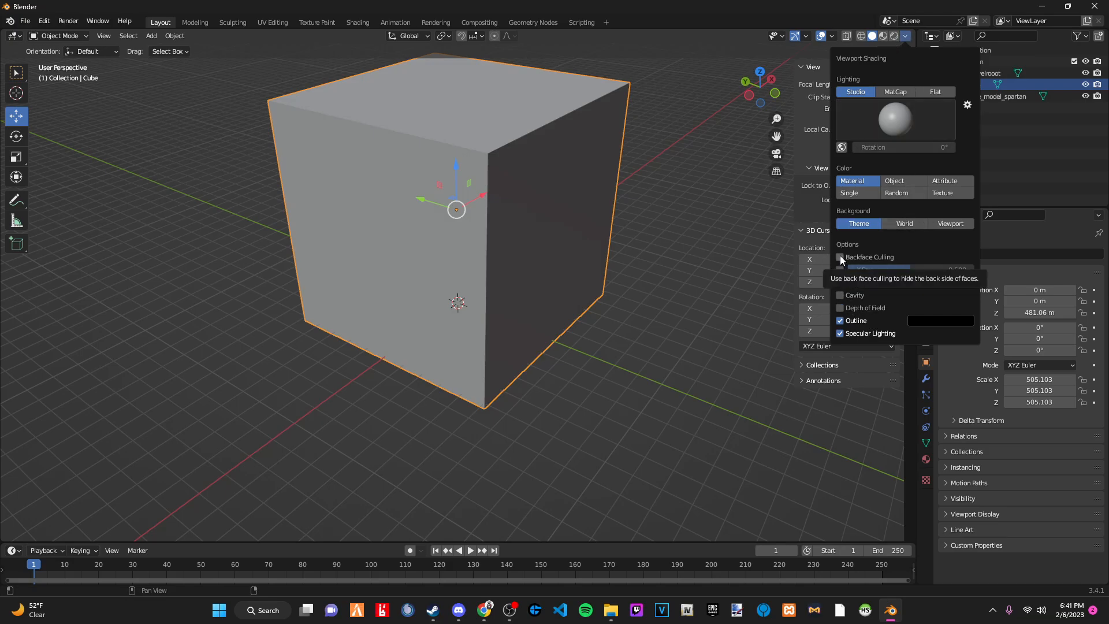
{"action": "left_click", "coordinate": [874, 37]}
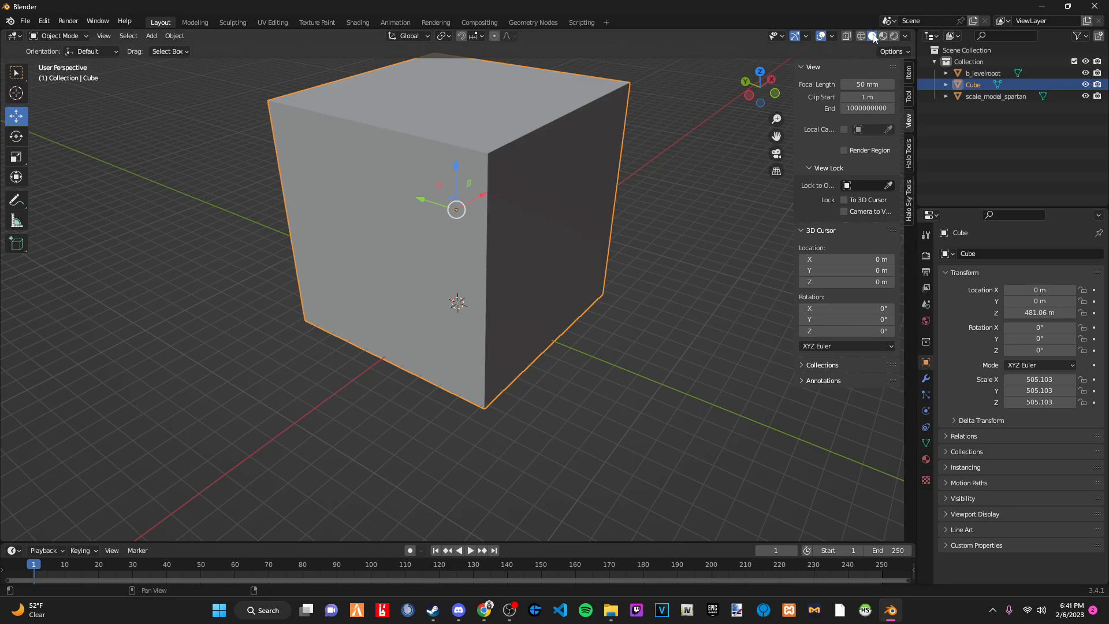
{"action": "left_click", "coordinate": [904, 36]}
Switch the cube to Edit Mode and flip the normals of all its faces.
{"action": "left_click", "coordinate": [56, 37]}
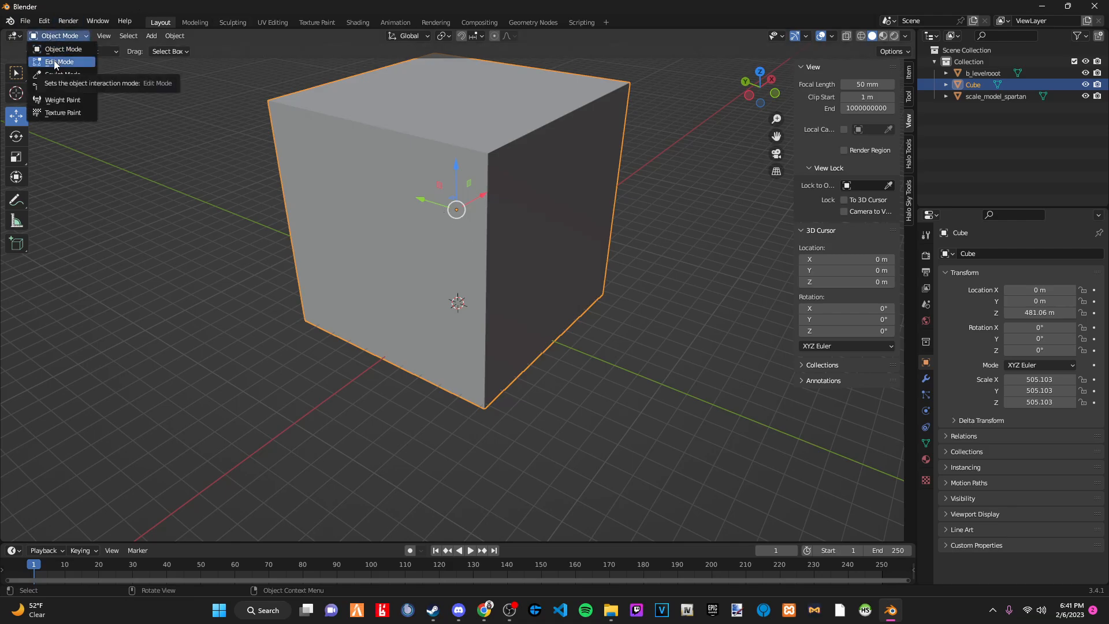
{"action": "left_click", "coordinate": [56, 62]}
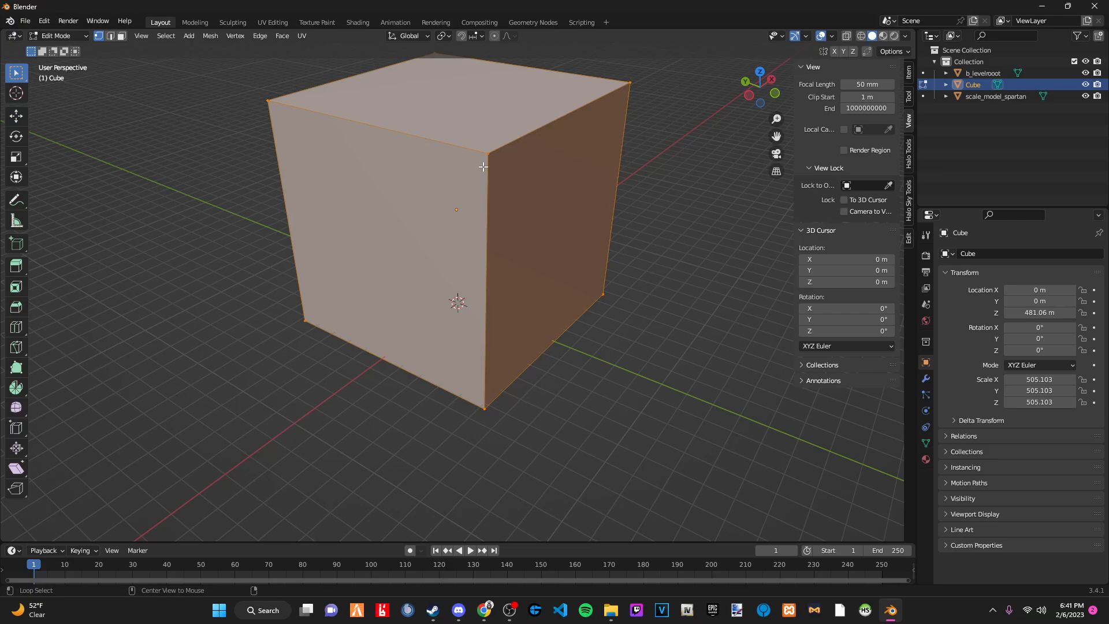
{"action": "key", "text": "alt+n"}
{"action": "left_click", "coordinate": [484, 169]}
Examine the inside of the cube and how its floor meets the Spartan scale model's feet.
{"action": "middle_click_drag", "start_coordinate": [512, 180], "coordinate": [669, 168]}
{"action": "scroll", "coordinate": [493, 167], "scroll_direction": "up", "scroll_amount": 2}
{"action": "scroll", "coordinate": [493, 168], "scroll_direction": "up", "scroll_amount": 2}
{"action": "middle_click_drag", "start_coordinate": [454, 190], "coordinate": [461, 211]}
{"action": "scroll", "coordinate": [461, 211], "scroll_direction": "up", "scroll_amount": 2}
{"action": "middle_click_drag", "start_coordinate": [547, 223], "coordinate": [449, 205]}
{"action": "scroll", "coordinate": [449, 205], "scroll_direction": "up", "scroll_amount": 2}
{"action": "middle_click_drag", "start_coordinate": [537, 215], "coordinate": [440, 205]}
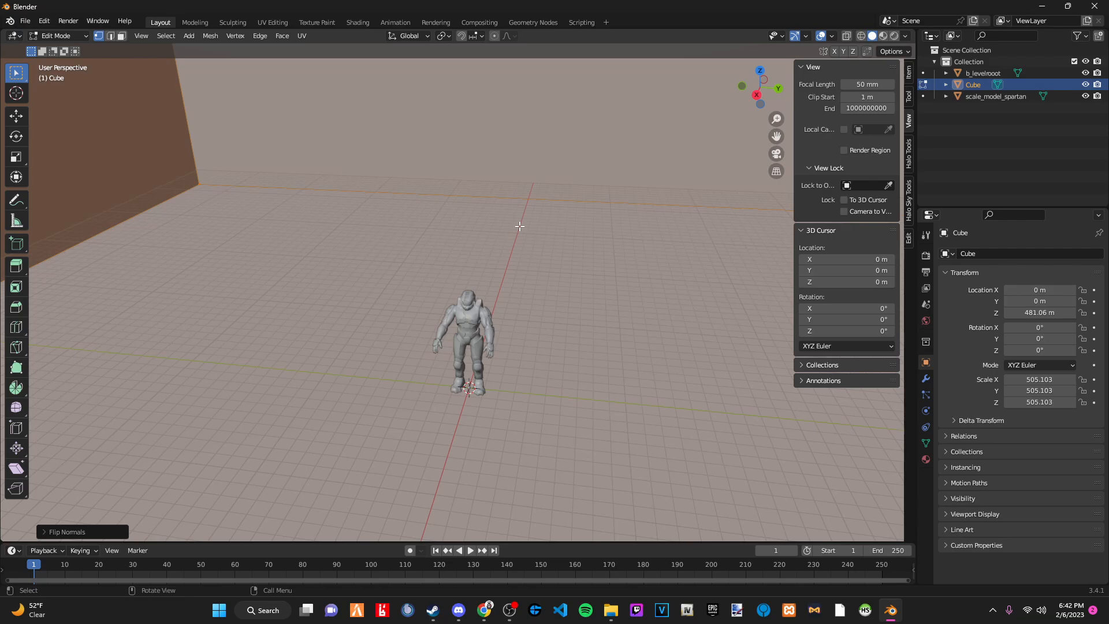
{"action": "middle_click_drag", "start_coordinate": [460, 350], "coordinate": [501, 323]}
{"action": "scroll", "coordinate": [501, 323], "scroll_direction": "down", "scroll_amount": 9}
{"action": "mouse_move", "coordinate": [506, 265]}
{"action": "middle_mouse_down"}
{"action": "mouse_move", "coordinate": [482, 294]}
{"action": "mouse_move", "coordinate": [507, 280]}
{"action": "mouse_move", "coordinate": [503, 270]}
{"action": "middle_mouse_up"}
{"action": "scroll", "coordinate": [482, 295], "scroll_direction": "down", "scroll_amount": 3}
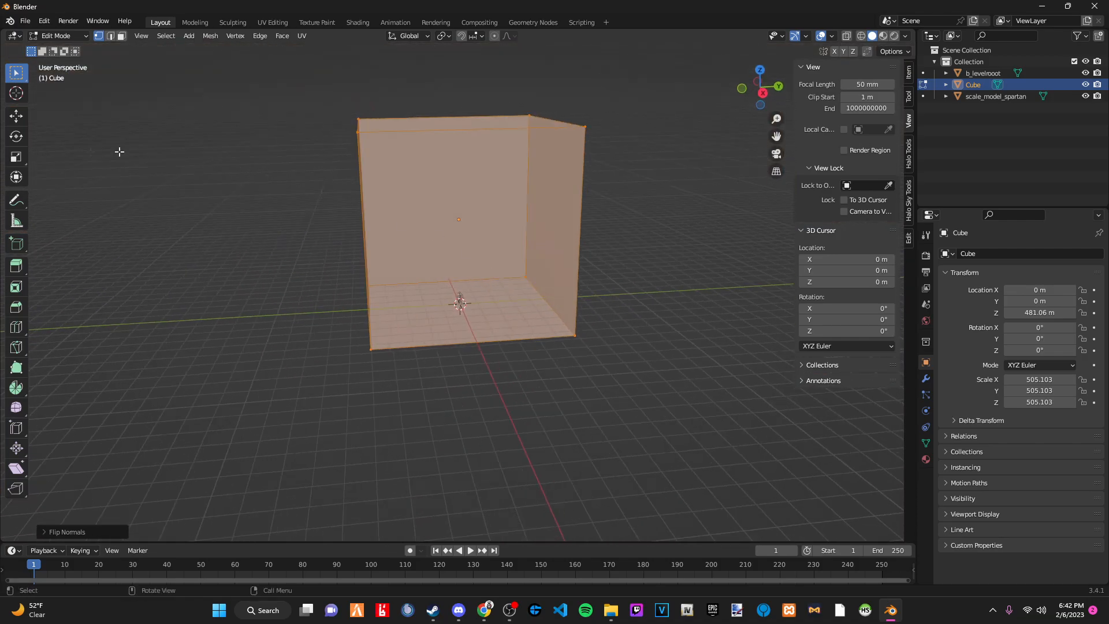
Move all of the cube's geometry slightly up along Z to bring its floor level with the Spartan's feet.
{"action": "left_click", "coordinate": [17, 118]}
{"action": "left_click_drag", "start_coordinate": [460, 182], "coordinate": [461, 174]}
{"action": "scroll", "coordinate": [460, 173], "scroll_direction": "up", "scroll_amount": 10}
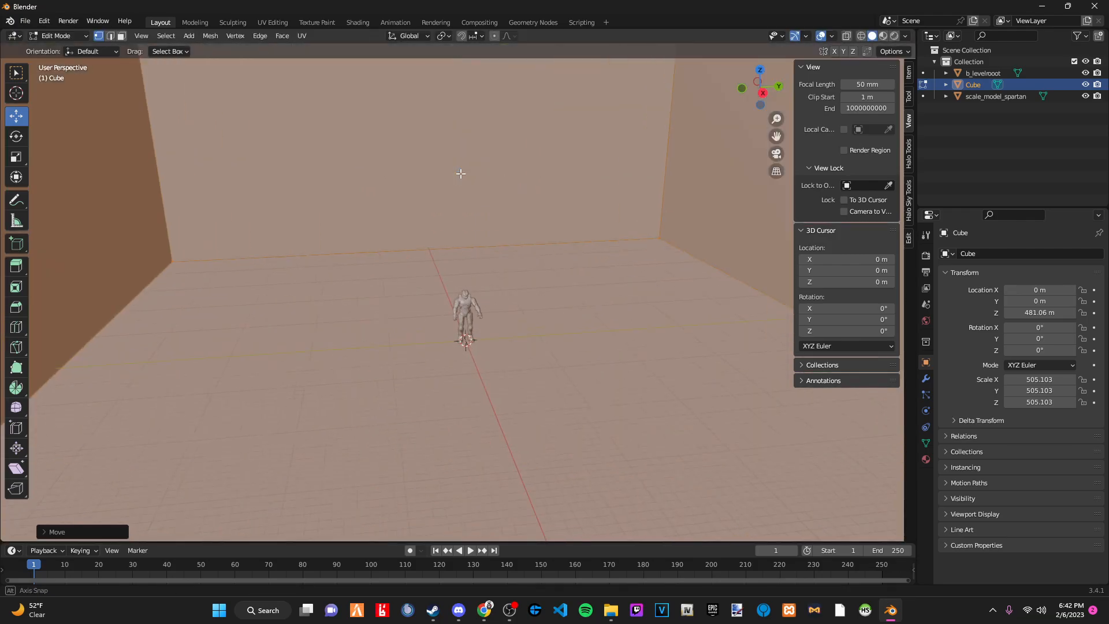
{"action": "middle_click_drag", "start_coordinate": [494, 175], "coordinate": [575, 221]}
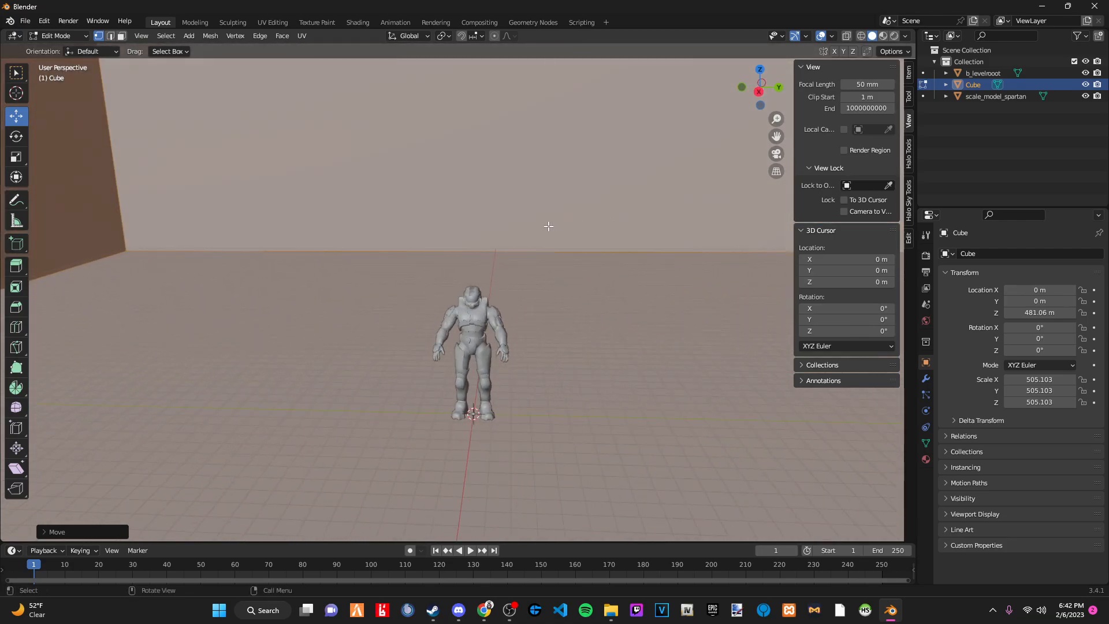
{"action": "scroll", "coordinate": [549, 225], "scroll_direction": "down", "scroll_amount": 8}
{"action": "middle_click_drag", "start_coordinate": [574, 223], "coordinate": [477, 238]}
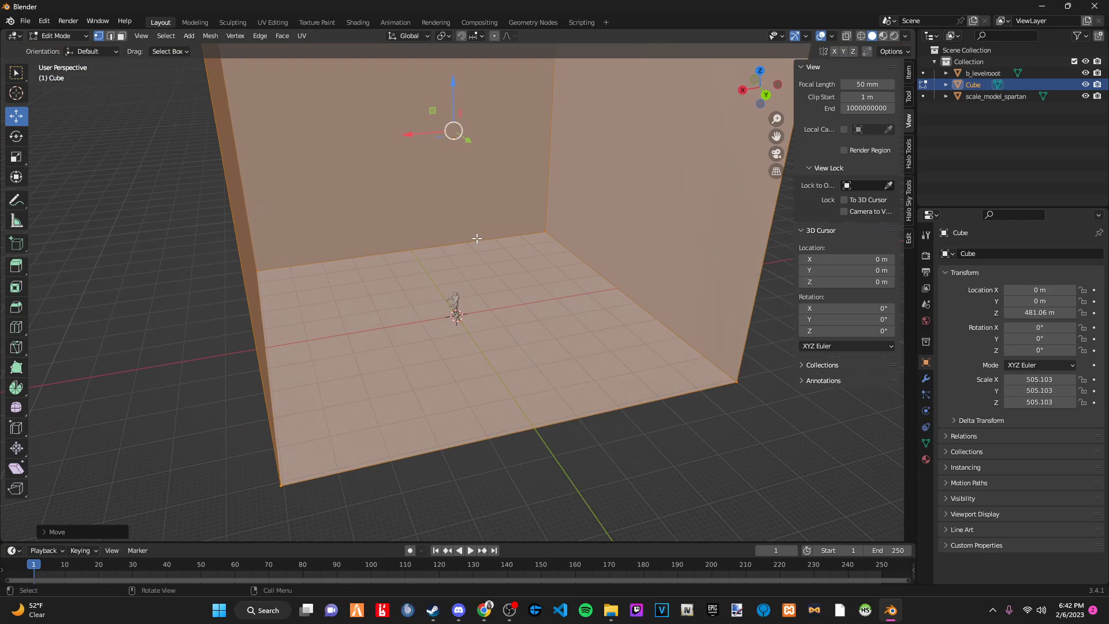
{"action": "scroll", "coordinate": [477, 238], "scroll_direction": "down", "scroll_amount": 4}
{"action": "middle_click_drag", "start_coordinate": [528, 206], "coordinate": [616, 222]}
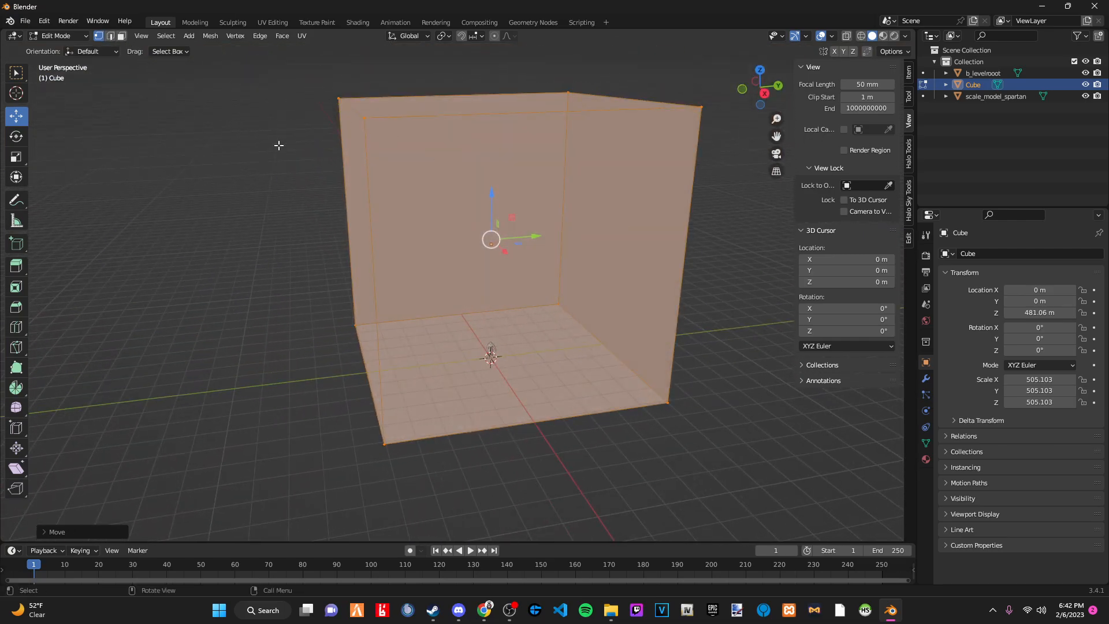
Select the cube's four walls and ceiling as faces, leaving the floor unselected.
{"action": "key", "text": "3"}
{"action": "middle_click_drag", "start_coordinate": [341, 191], "coordinate": [452, 198]}
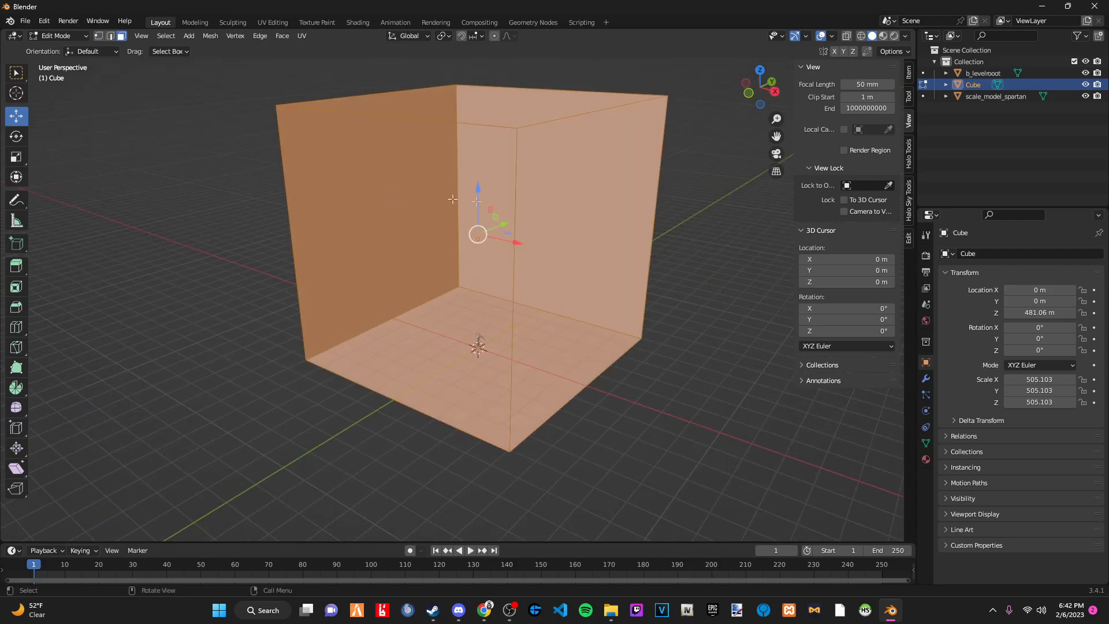
{"action": "left_click", "coordinate": [540, 211]}
{"action": "middle_click_drag", "start_coordinate": [541, 210], "coordinate": [627, 194]}
{"action": "left_click", "coordinate": [461, 214], "text": "shift"}
{"action": "middle_click_drag", "start_coordinate": [462, 215], "coordinate": [617, 224]}
{"action": "left_click", "coordinate": [501, 220], "text": "shift"}
{"action": "middle_click_drag", "start_coordinate": [501, 220], "coordinate": [516, 252]}
{"action": "left_click", "coordinate": [488, 229], "text": "shift"}
{"action": "left_click", "coordinate": [531, 222], "text": "shift"}
{"action": "middle_click_drag", "start_coordinate": [610, 240], "coordinate": [635, 219]}
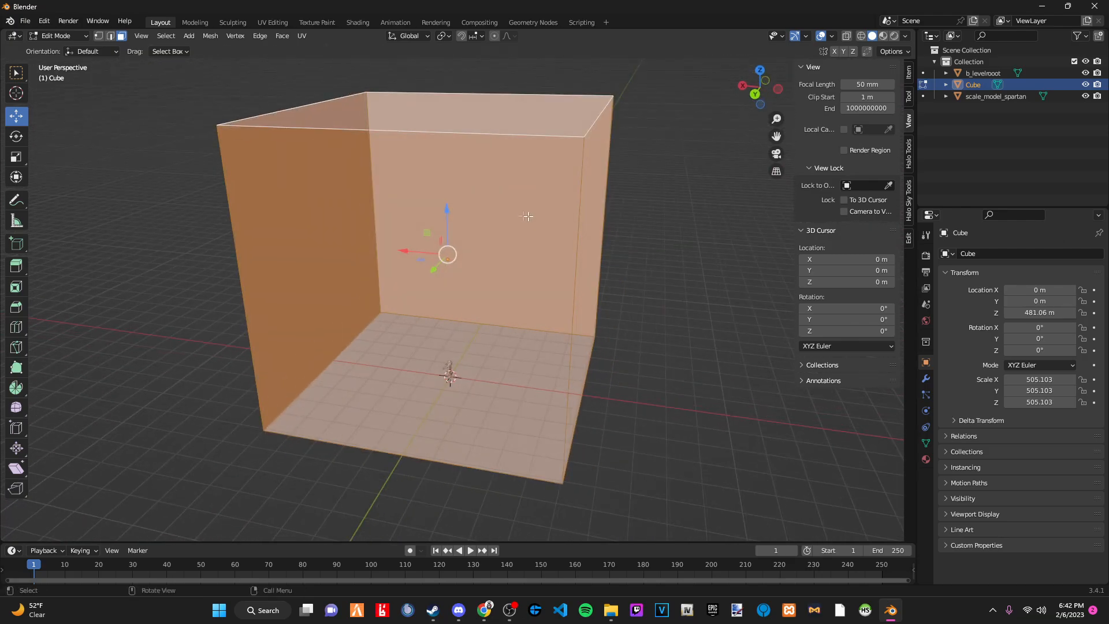
Create a new material on the cube and name it +sky.
{"action": "left_click", "coordinate": [925, 459]}
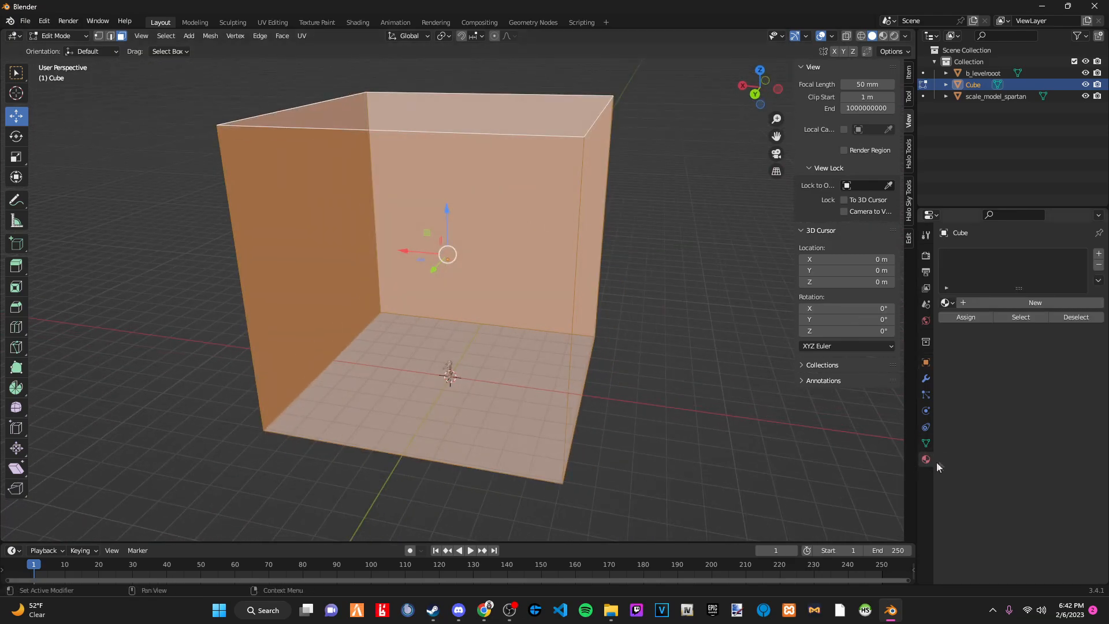
{"action": "left_click", "coordinate": [990, 303]}
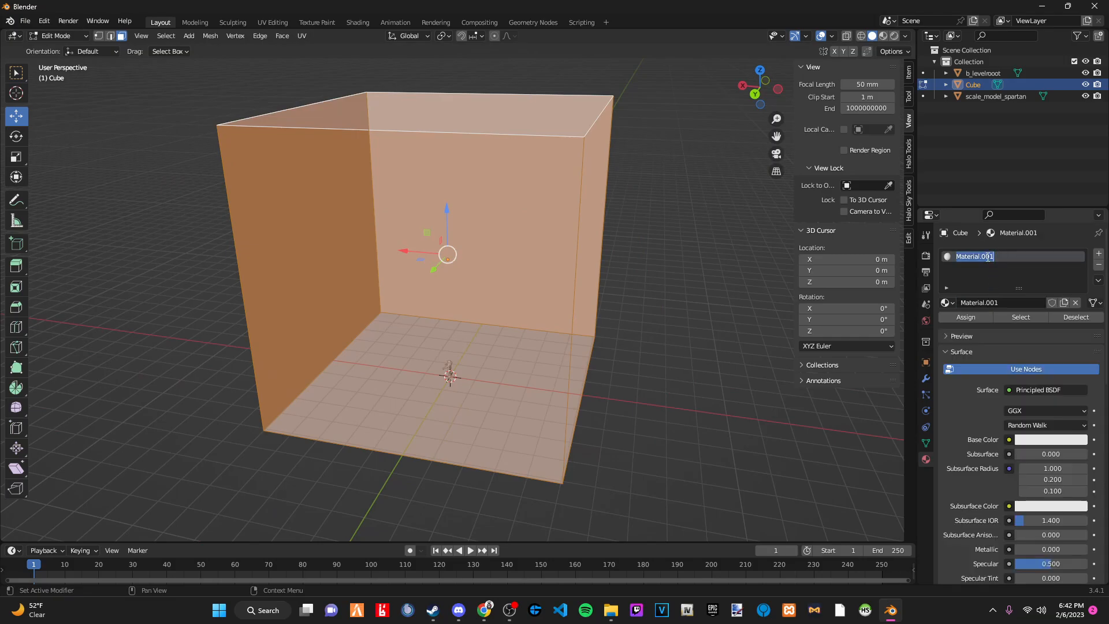
{"action": "type", "text": "t"}
{"action": "type", "text": "sky"}
{"action": "key", "text": "Return"}
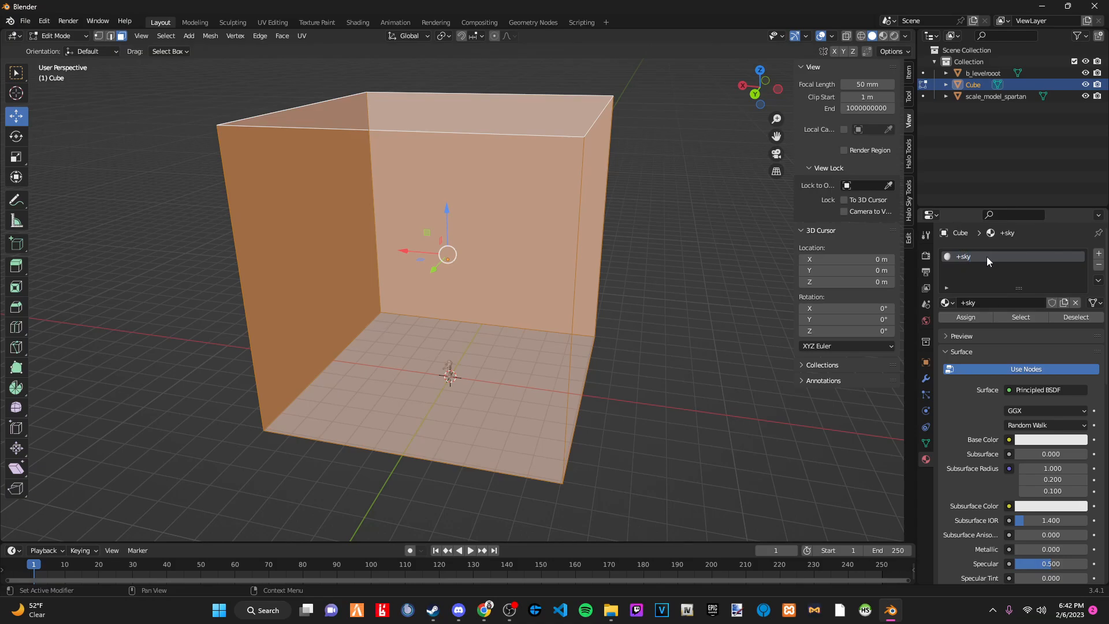
Set the +sky material's base color to a deep, saturated blue.
{"action": "left_click", "coordinate": [1038, 439]}
{"action": "left_click_drag", "start_coordinate": [1040, 323], "coordinate": [1051, 303]}
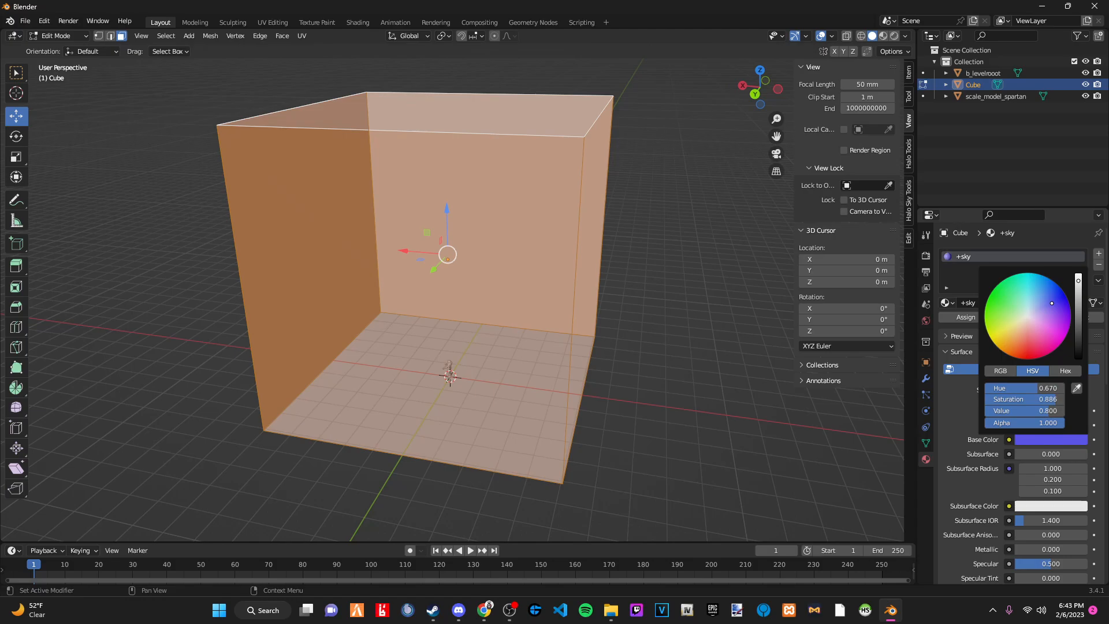
{"action": "left_click_drag", "start_coordinate": [1052, 303], "coordinate": [1053, 299]}
{"action": "left_click_drag", "start_coordinate": [1053, 297], "coordinate": [1062, 297]}
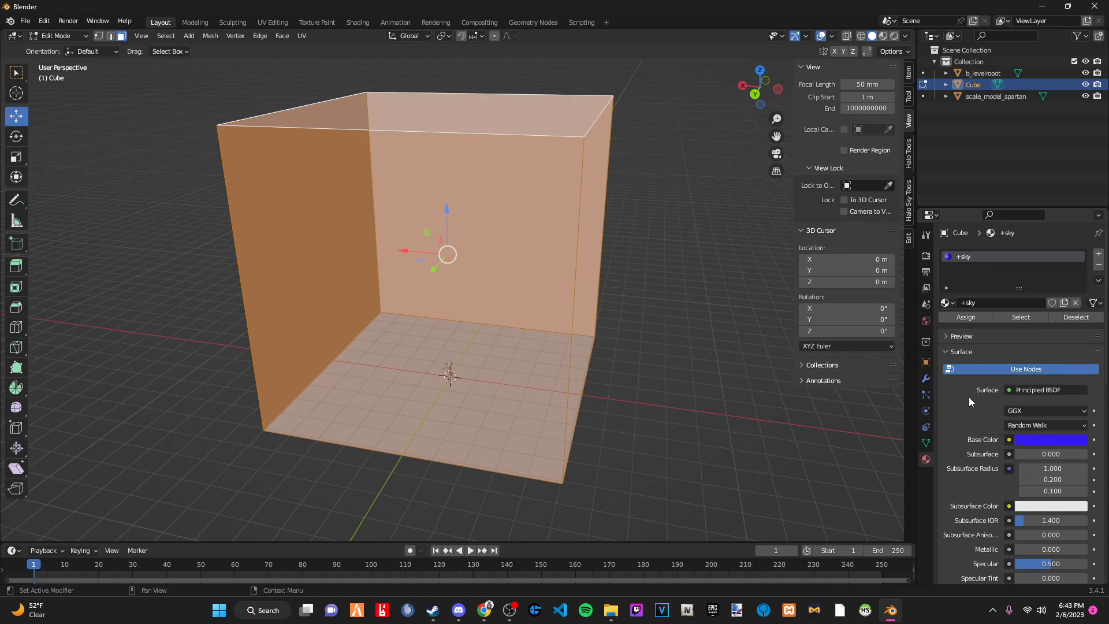
Assign the +sky material to the selected wall and ceiling faces and show the cube in Material Preview shading.
{"action": "left_click", "coordinate": [959, 317]}
{"action": "left_click", "coordinate": [883, 36]}
{"action": "middle_click_drag", "start_coordinate": [673, 272], "coordinate": [725, 250]}
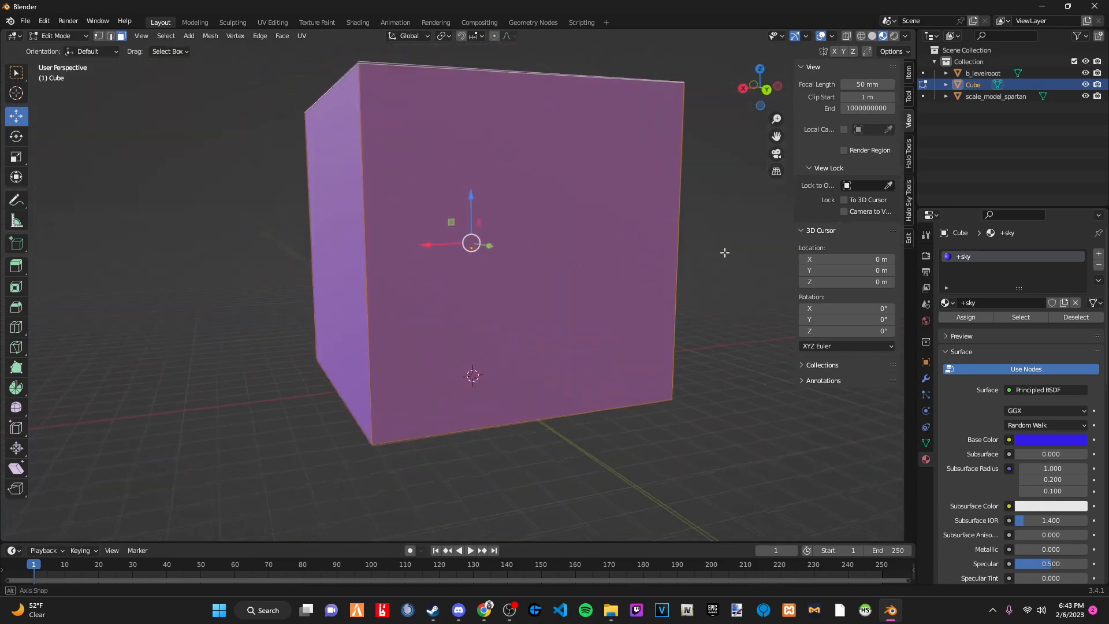
{"action": "scroll", "coordinate": [604, 255], "scroll_direction": "up", "scroll_amount": 2}
{"action": "middle_click_drag", "start_coordinate": [616, 267], "coordinate": [581, 309]}
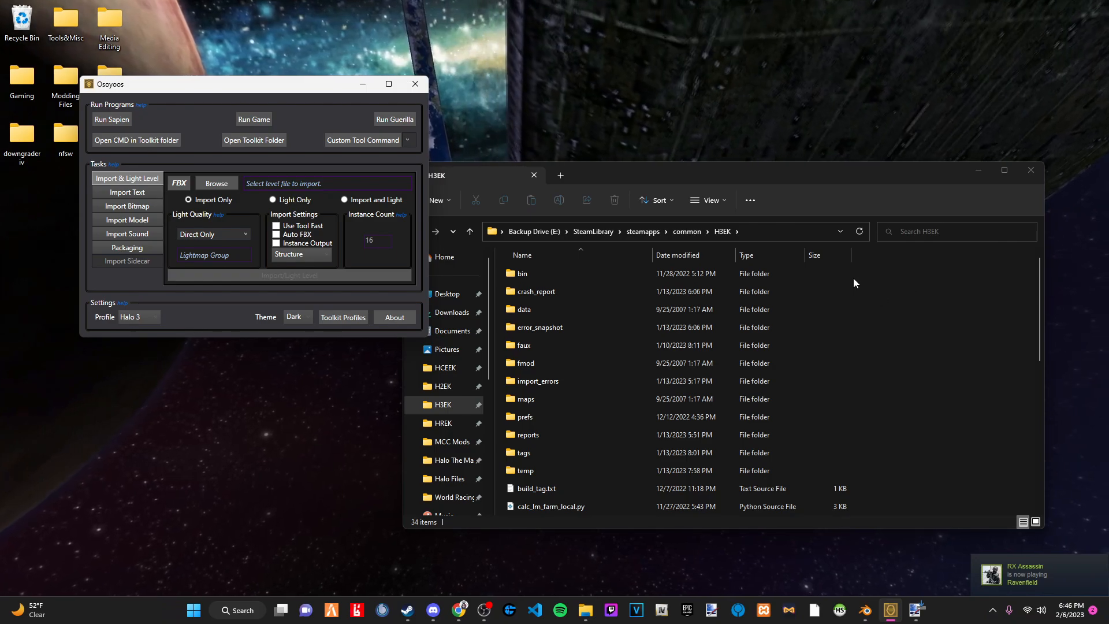
Switch to File Explorer and open the data\levels\multi folder inside H3EK.
{"action": "left_click", "coordinate": [917, 308]}
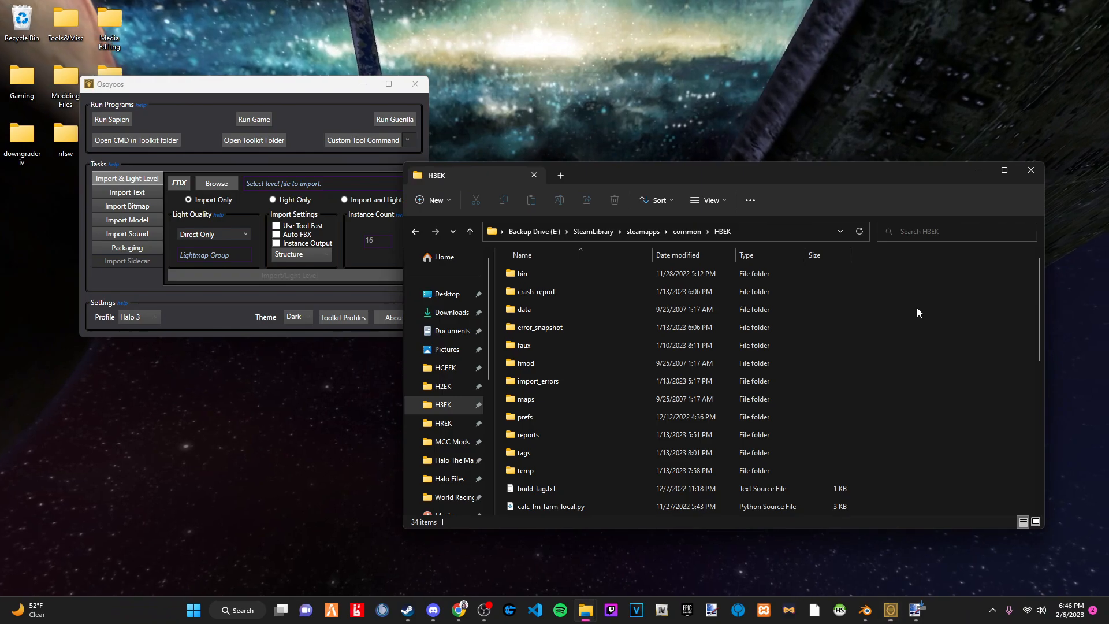
{"action": "left_click", "coordinate": [244, 157]}
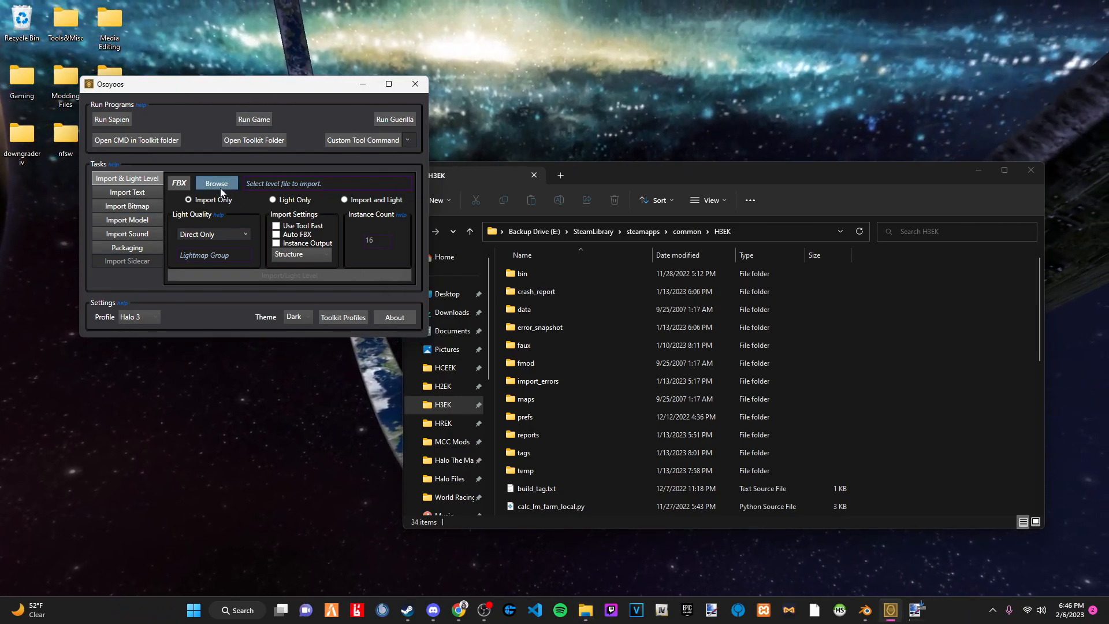
{"action": "left_click", "coordinate": [939, 326]}
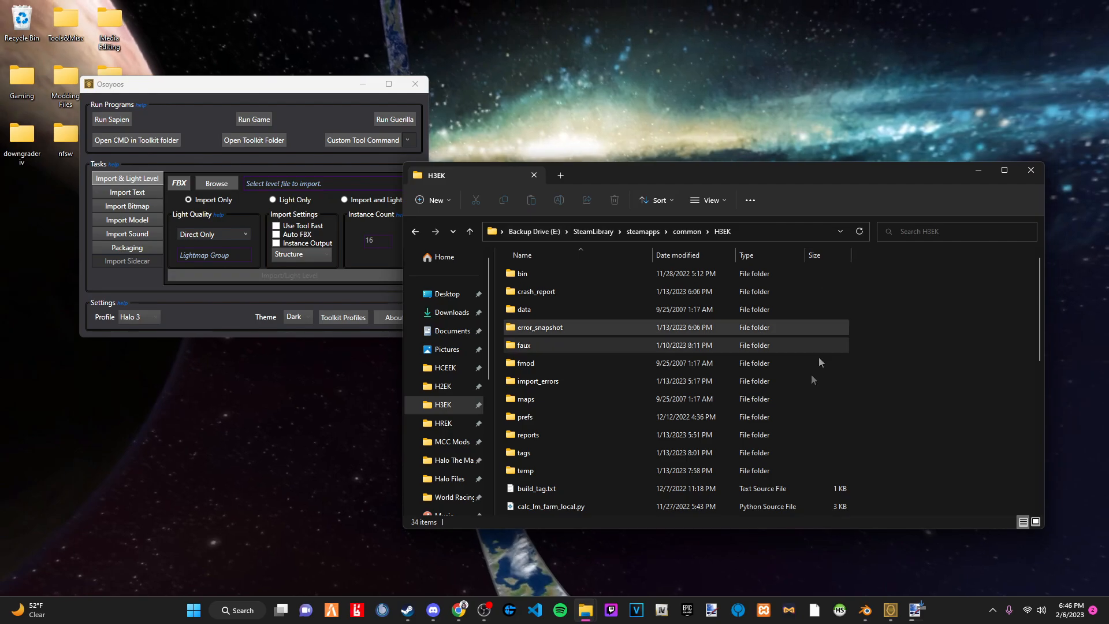
{"action": "left_click", "coordinate": [520, 310]}
{"action": "double_click", "coordinate": [520, 310]}
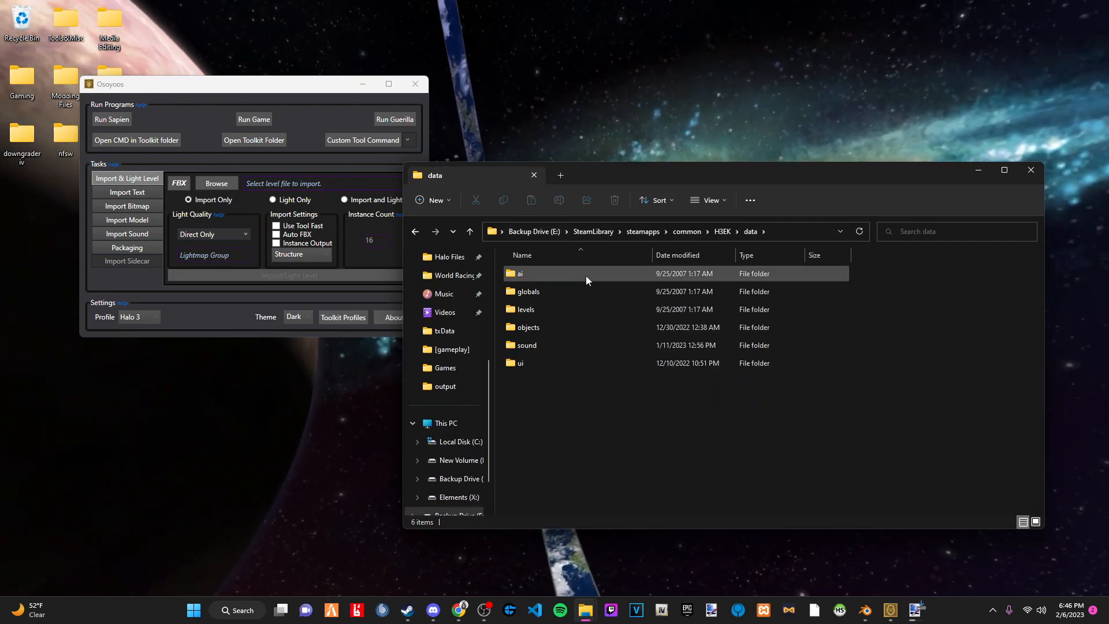
{"action": "double_click", "coordinate": [563, 313]}
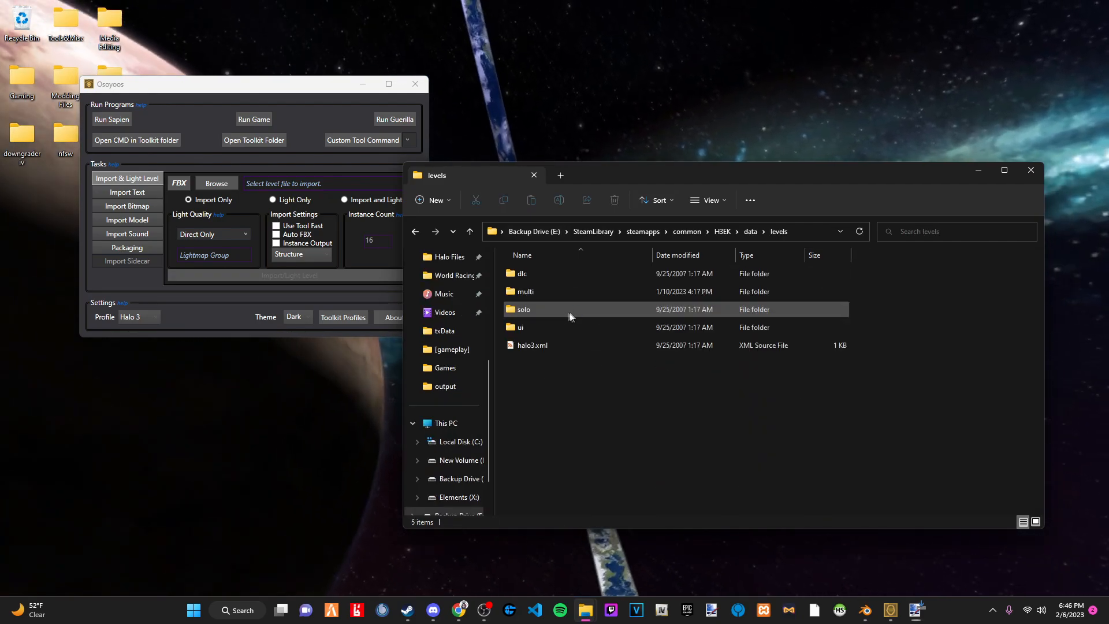
{"action": "double_click", "coordinate": [536, 294]}
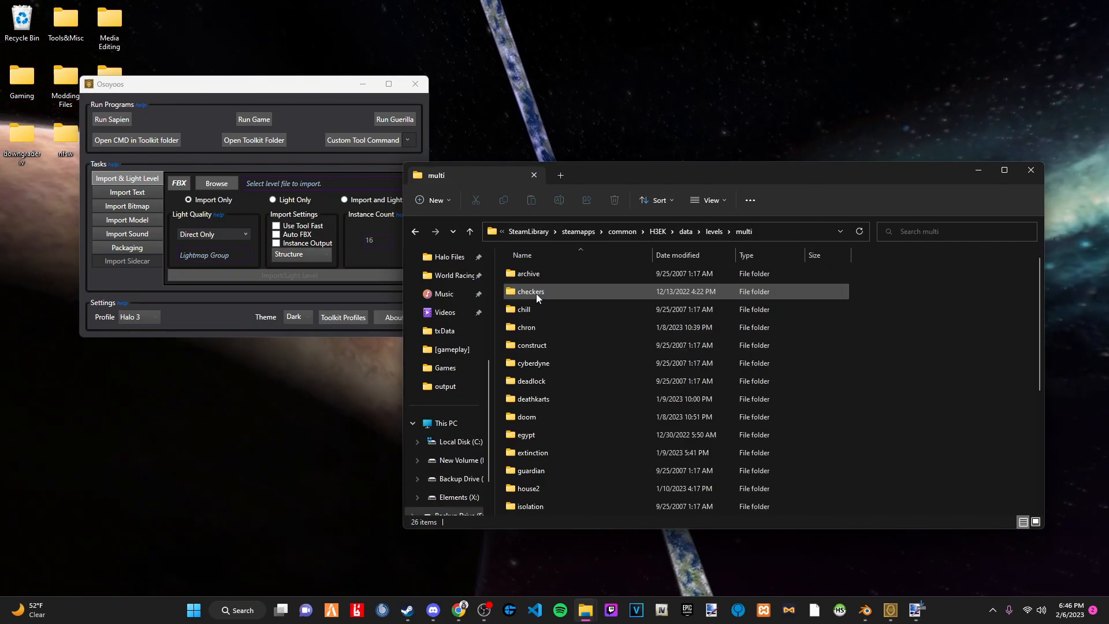
Create a new folder named tutorial in the multi folder.
{"action": "right_click", "coordinate": [858, 291]}
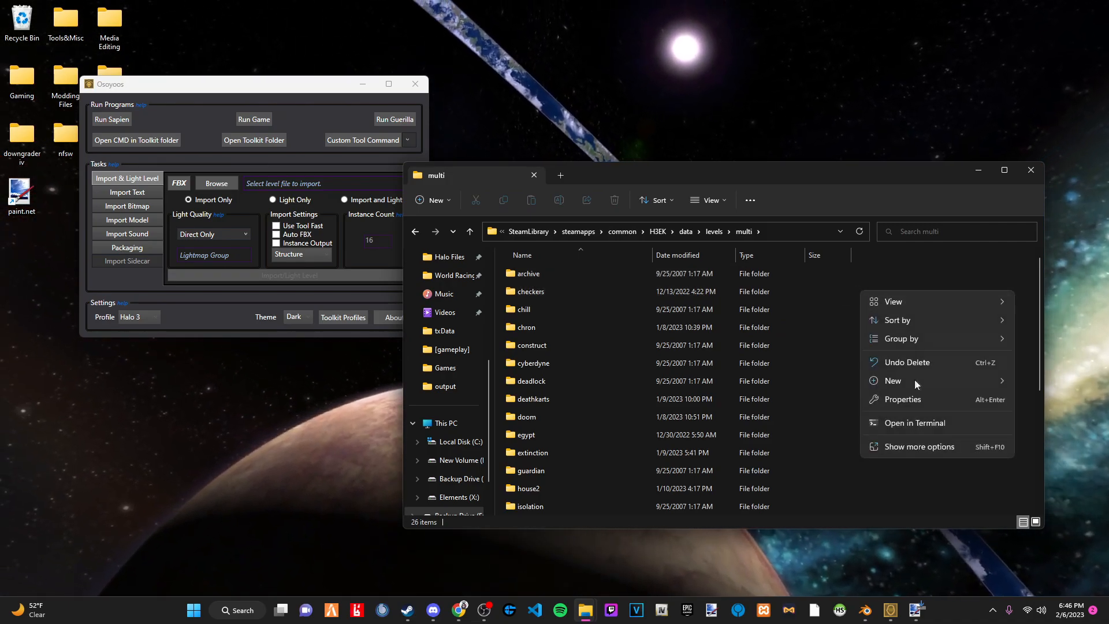
{"action": "left_click", "coordinate": [906, 364]}
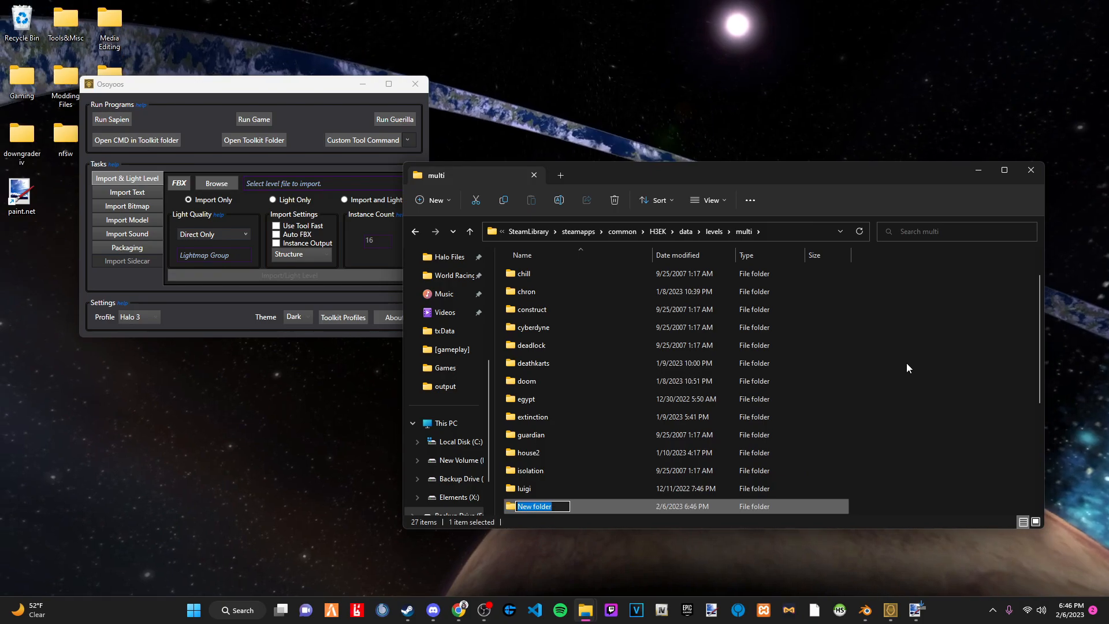
{"action": "type", "text": "tutro"}
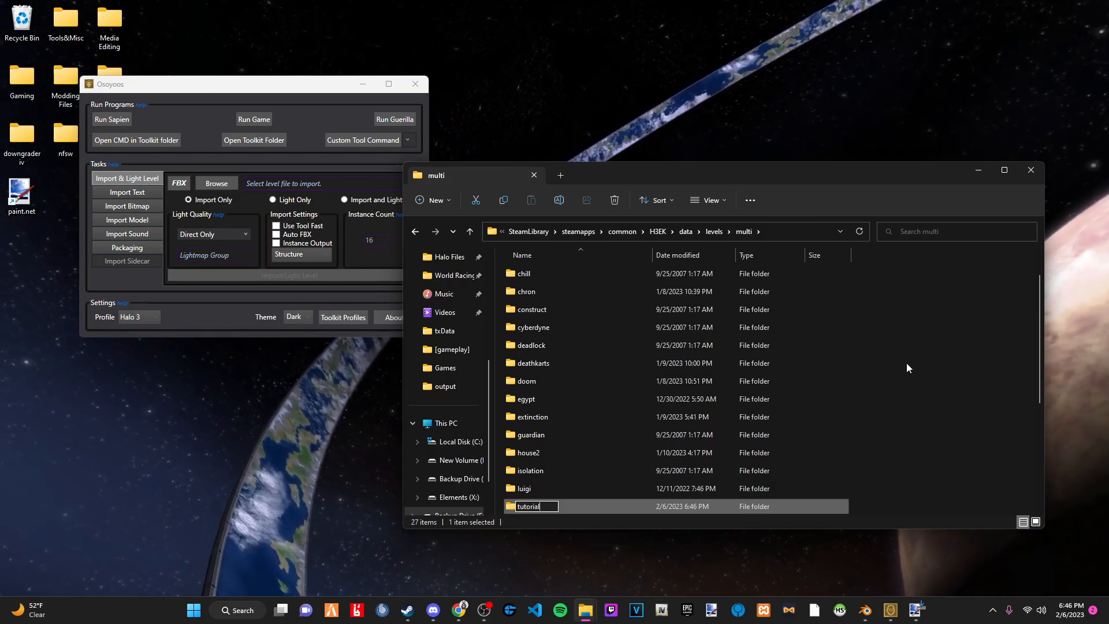
{"action": "type", "text": "ial"}
{"action": "key", "text": "Return"}
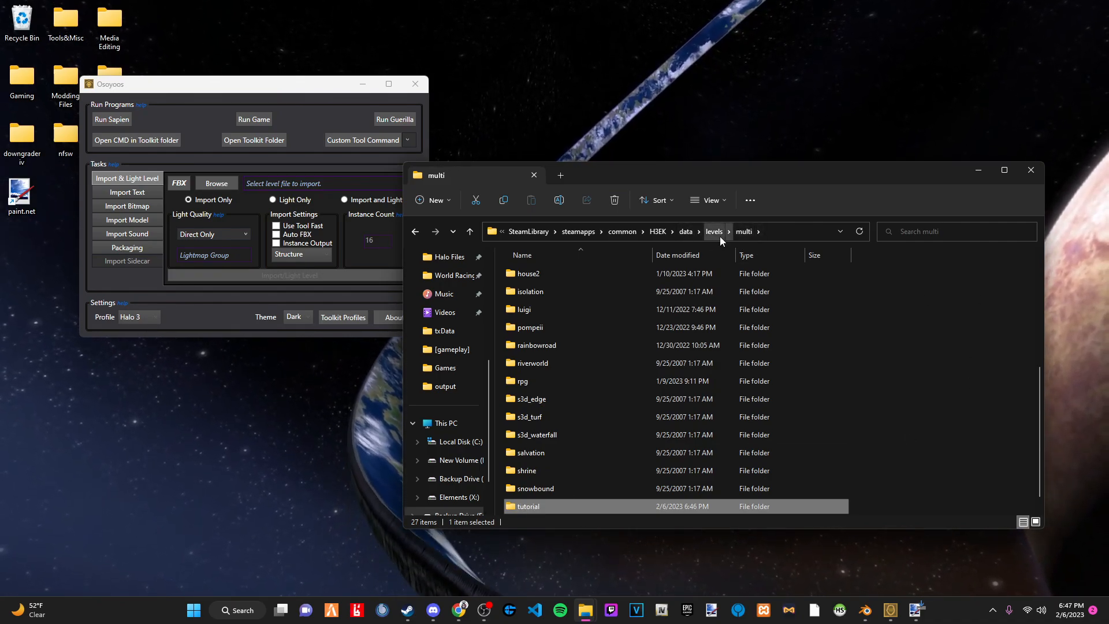
Open the tutorial folder and create a subfolder named structure in it.
{"action": "double_click", "coordinate": [537, 506]}
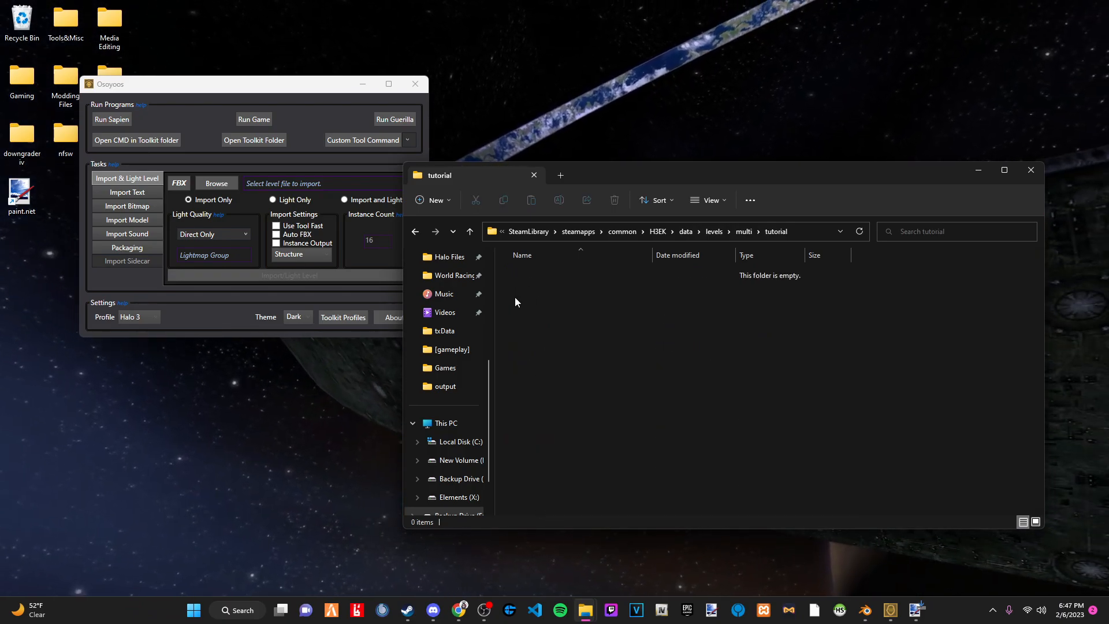
{"action": "right_click", "coordinate": [518, 278]}
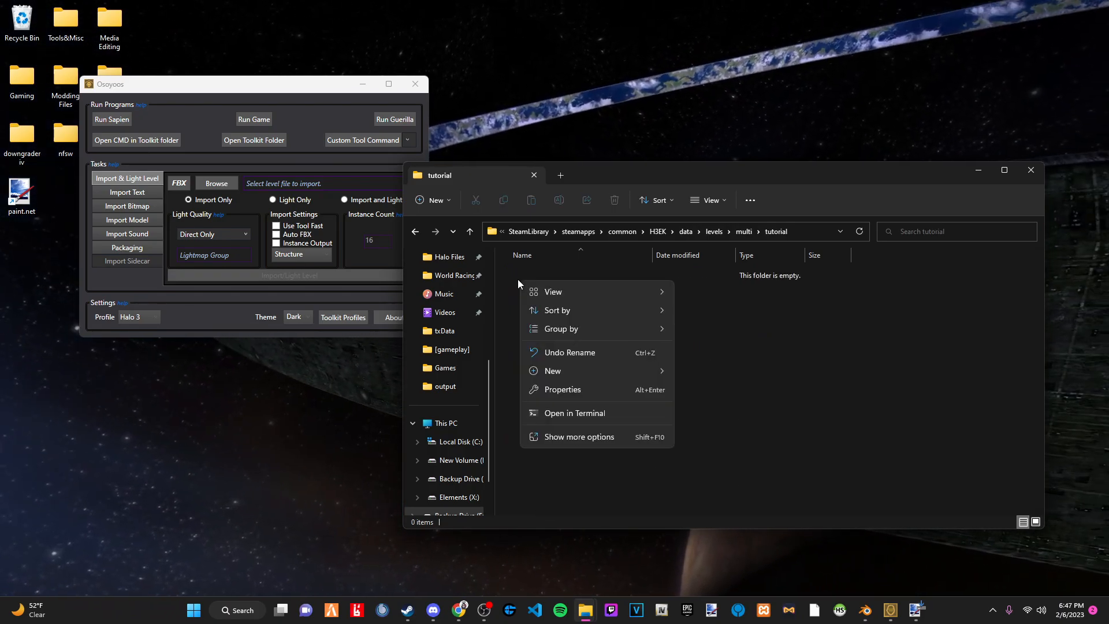
{"action": "mouse_move", "coordinate": [591, 372]}
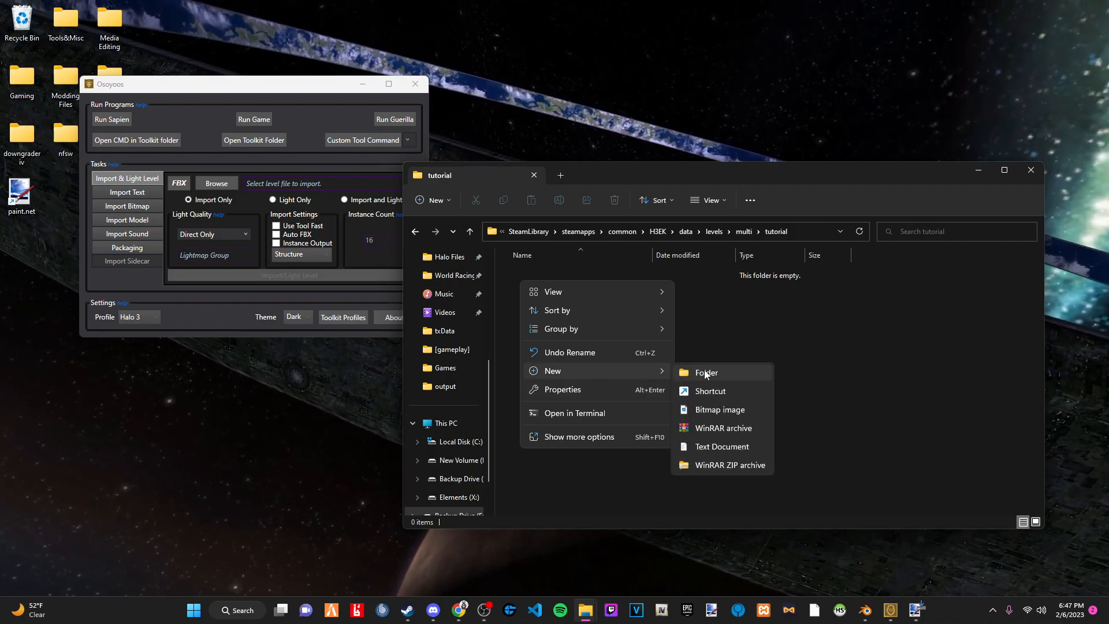
{"action": "left_click", "coordinate": [709, 374]}
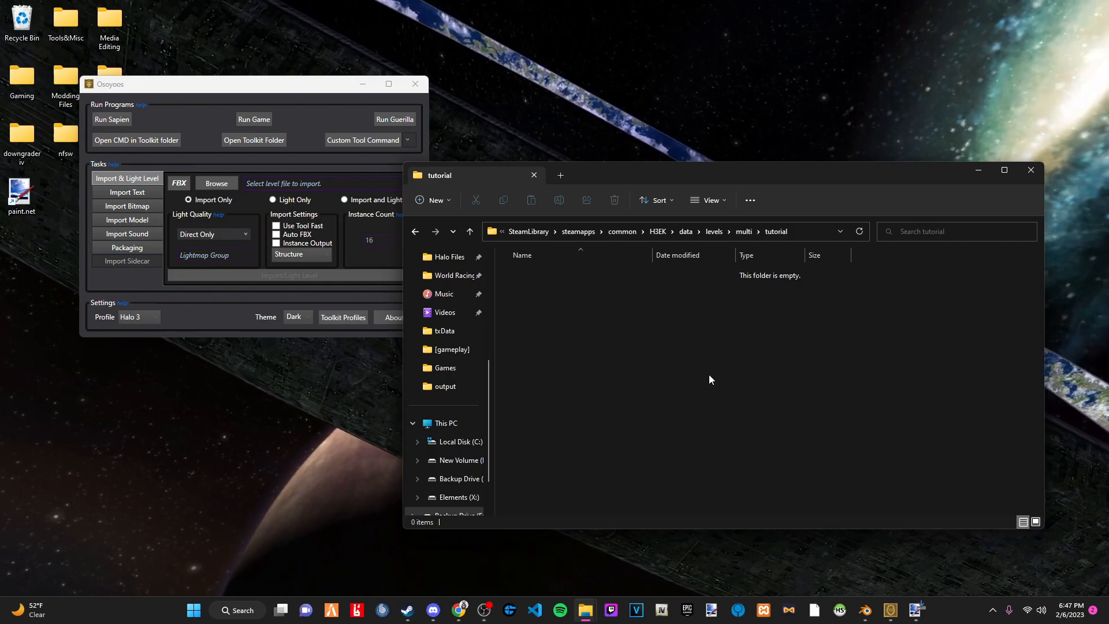
{"action": "type", "text": "structure"}
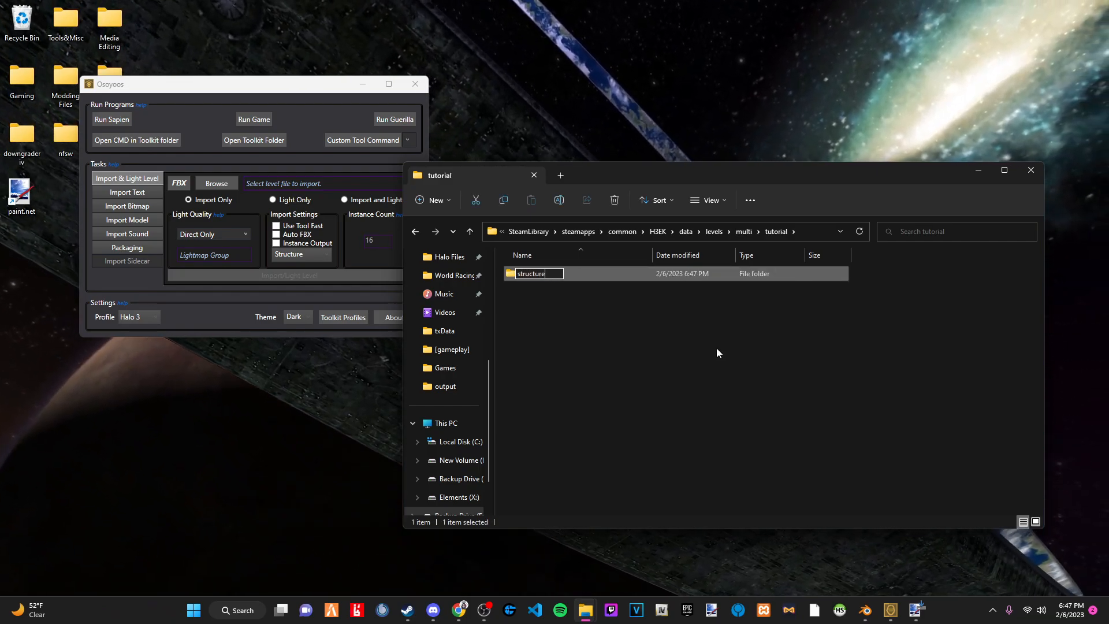
{"action": "key", "text": "Return"}
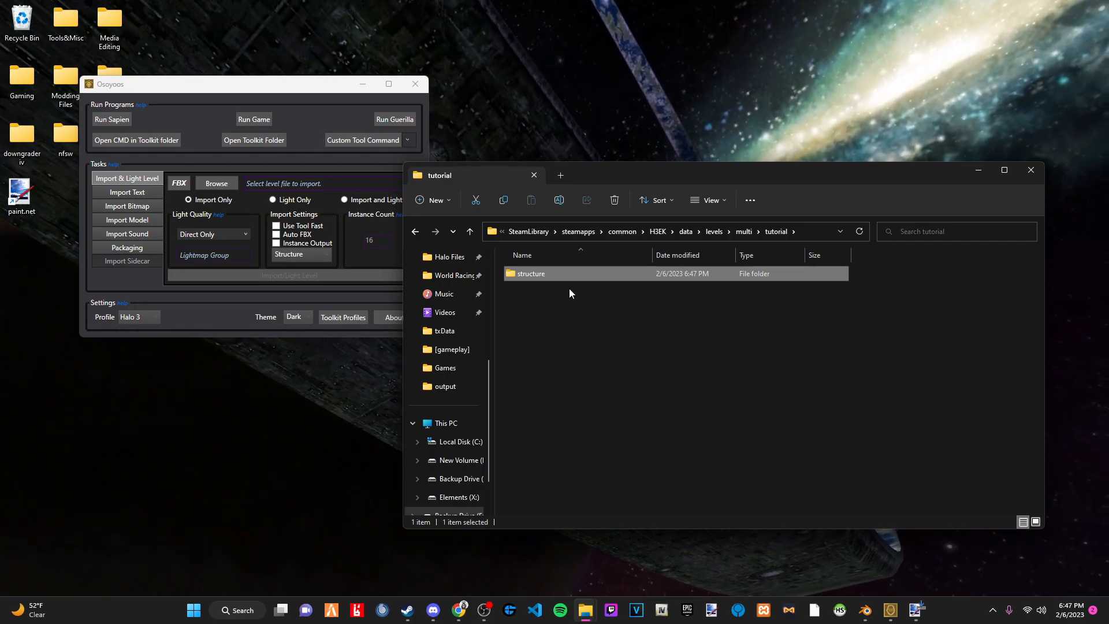
{"action": "left_click", "coordinate": [552, 293]}
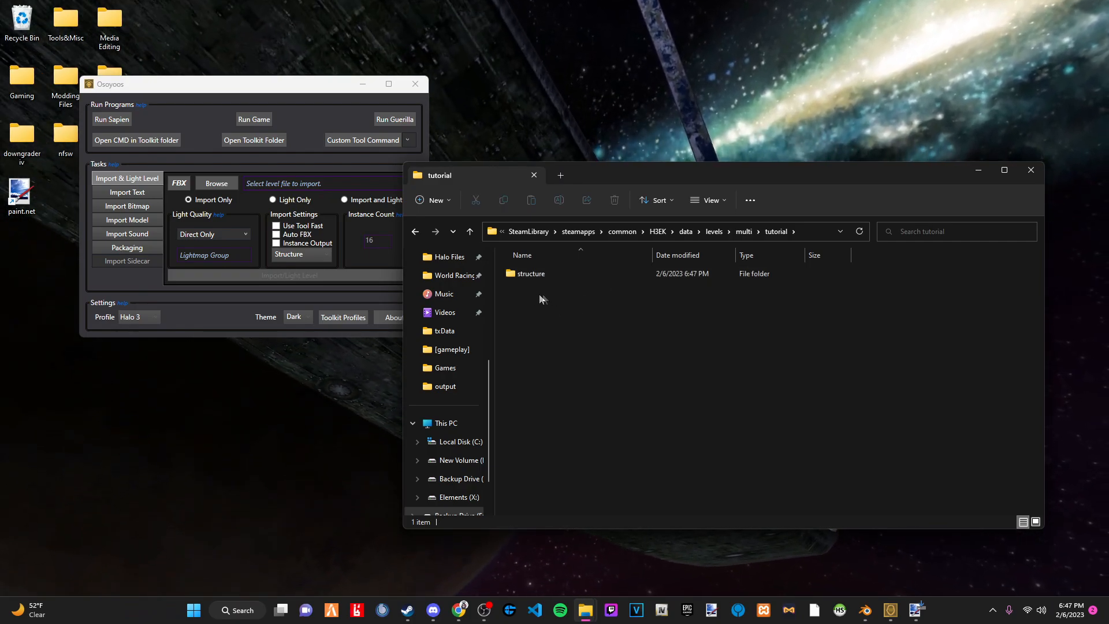
Create a second subfolder named bitmaps in the tutorial folder, beside structure.
{"action": "right_click", "coordinate": [511, 289]}
{"action": "mouse_move", "coordinate": [577, 378]}
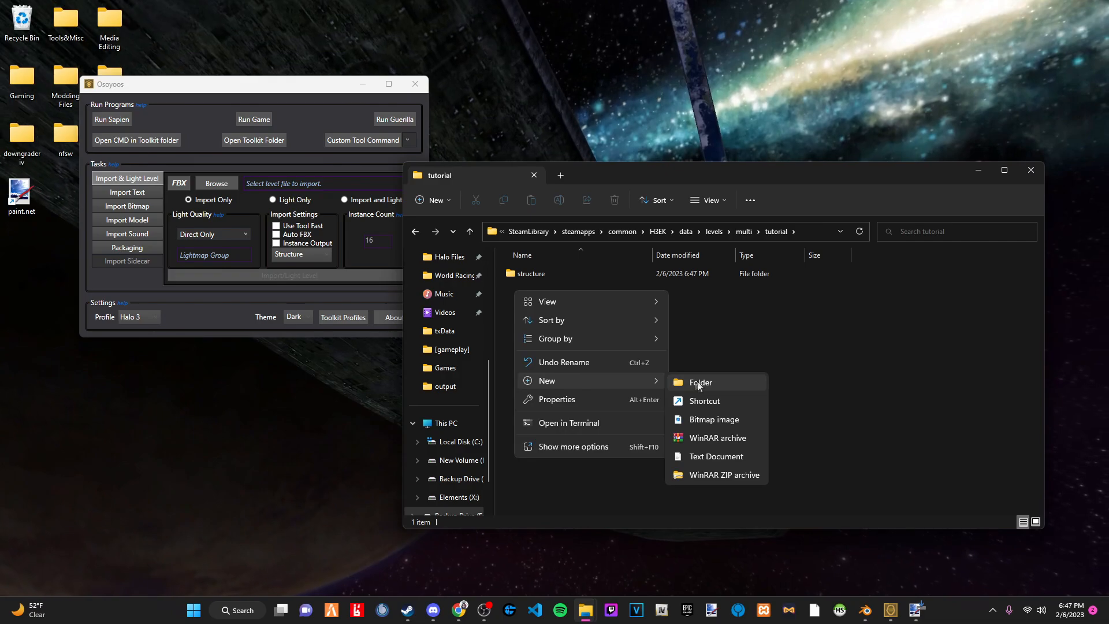
{"action": "left_click", "coordinate": [702, 381]}
{"action": "type", "text": "bit"}
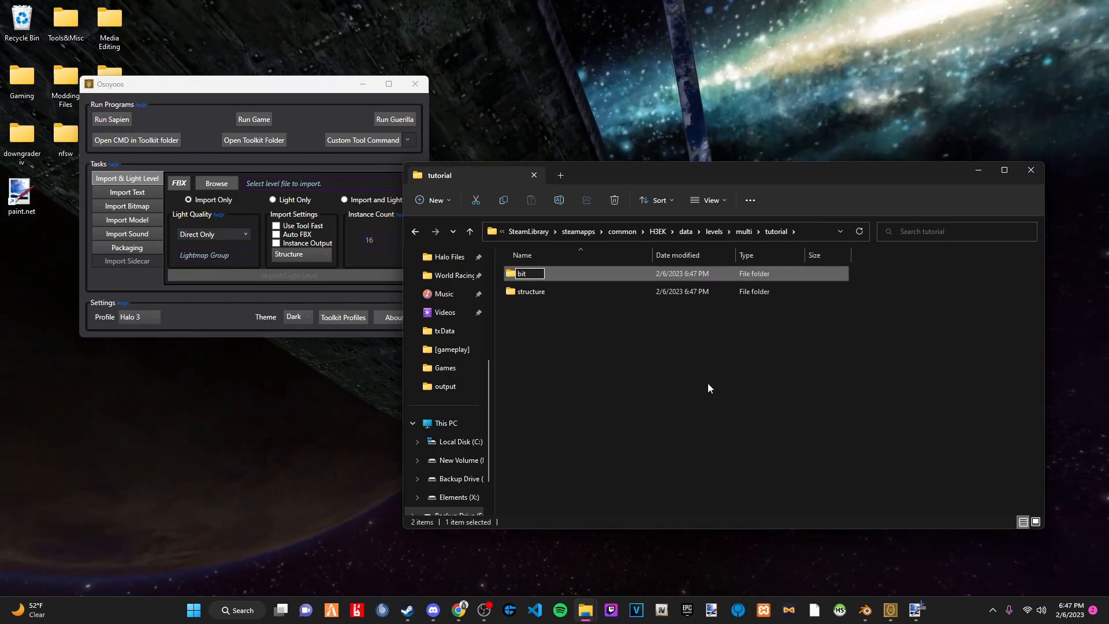
{"action": "type", "text": "maps"}
{"action": "key", "text": "Return"}
{"action": "left_click", "coordinate": [571, 413]}
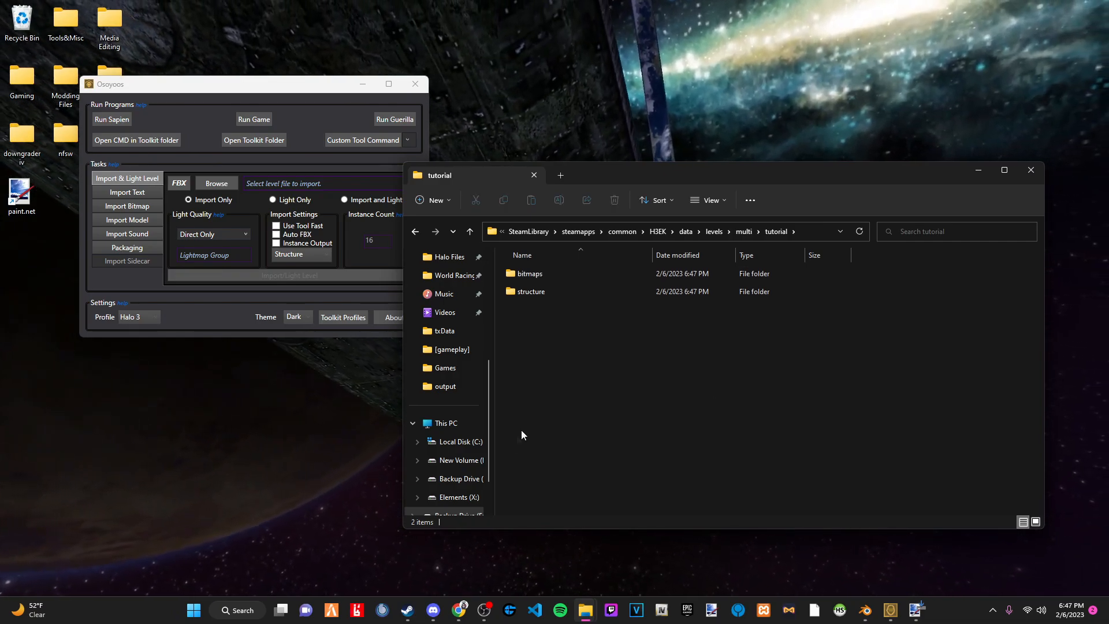
Copy dirt.tiff from Documents into the tutorial level's bitmaps folder.
{"action": "scroll", "coordinate": [459, 368], "scroll_direction": "down", "scroll_amount": 1}
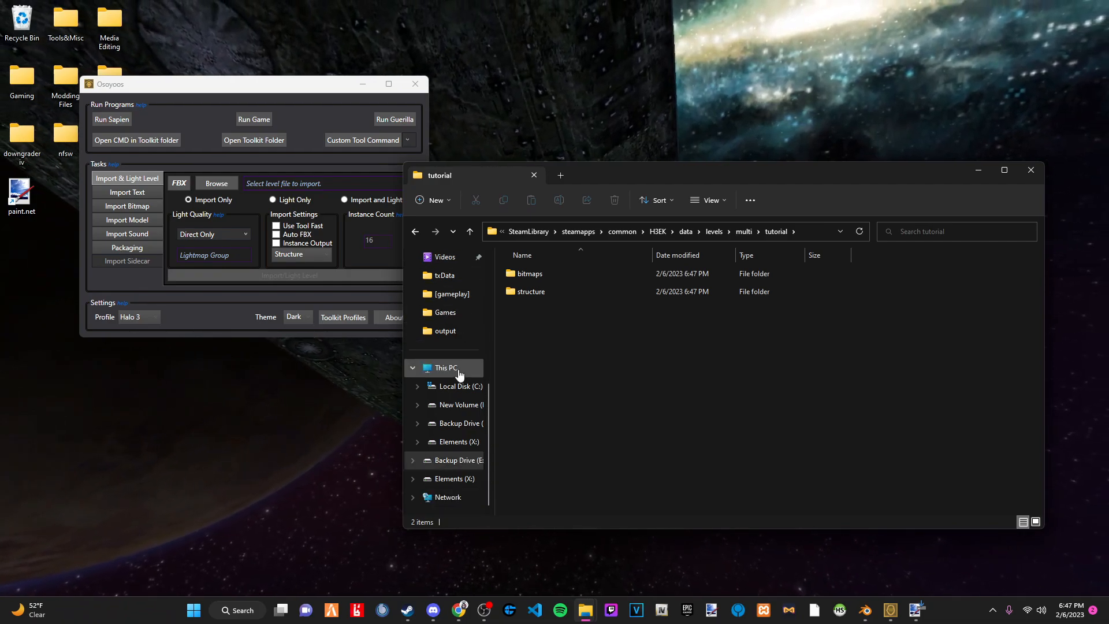
{"action": "scroll", "coordinate": [458, 390], "scroll_direction": "up", "scroll_amount": 4}
{"action": "scroll", "coordinate": [458, 391], "scroll_direction": "up", "scroll_amount": 3}
{"action": "left_click", "coordinate": [450, 330]}
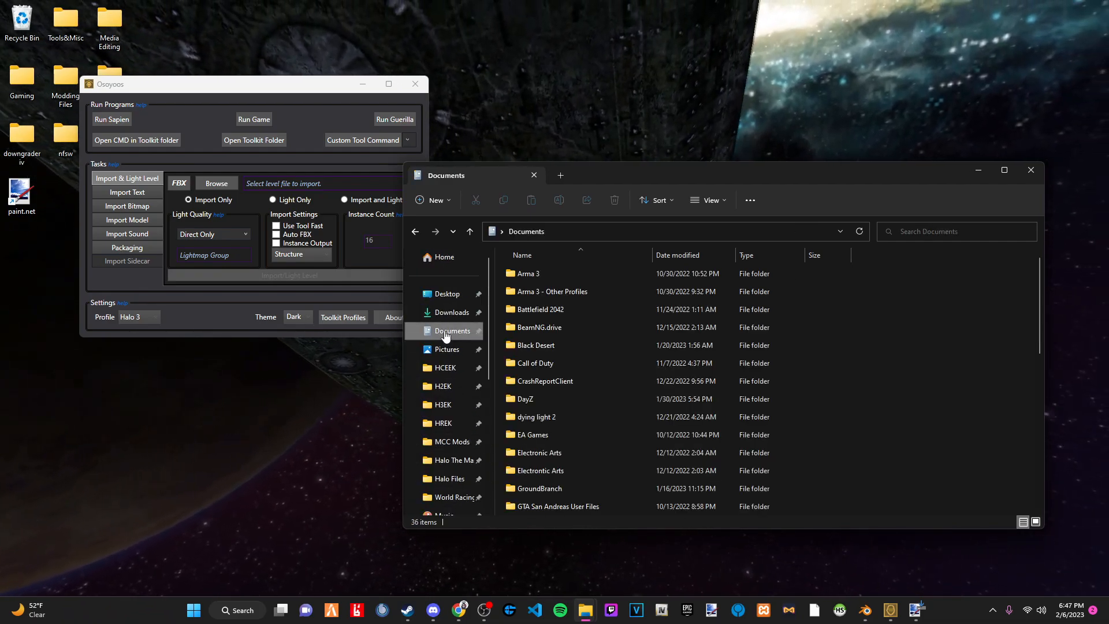
{"action": "scroll", "coordinate": [816, 345], "scroll_direction": "down", "scroll_amount": 3}
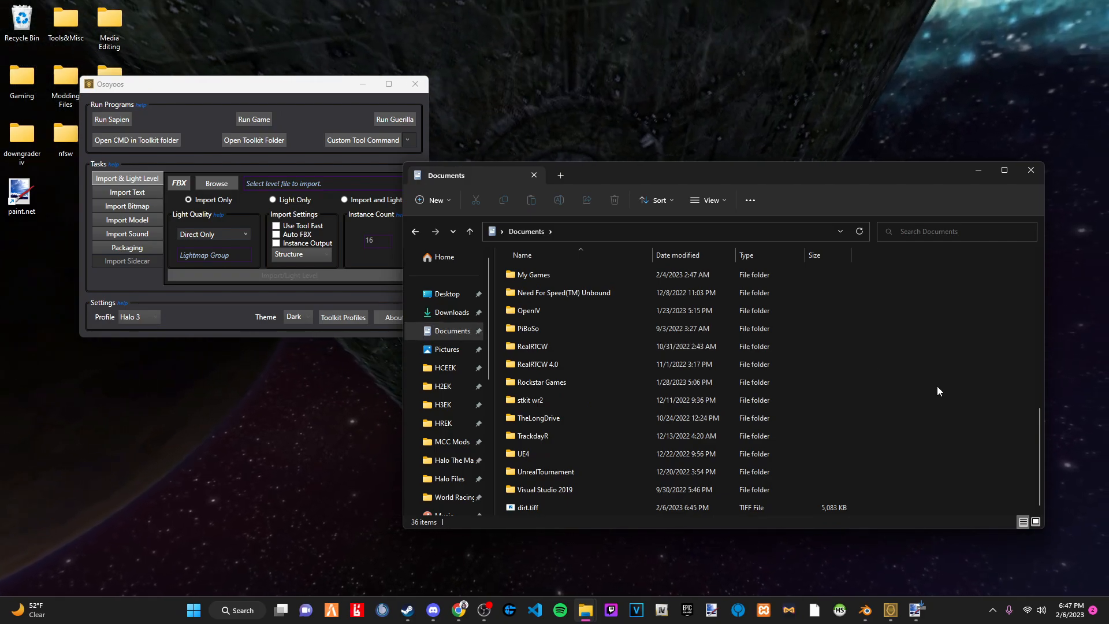
{"action": "left_click", "coordinate": [544, 507]}
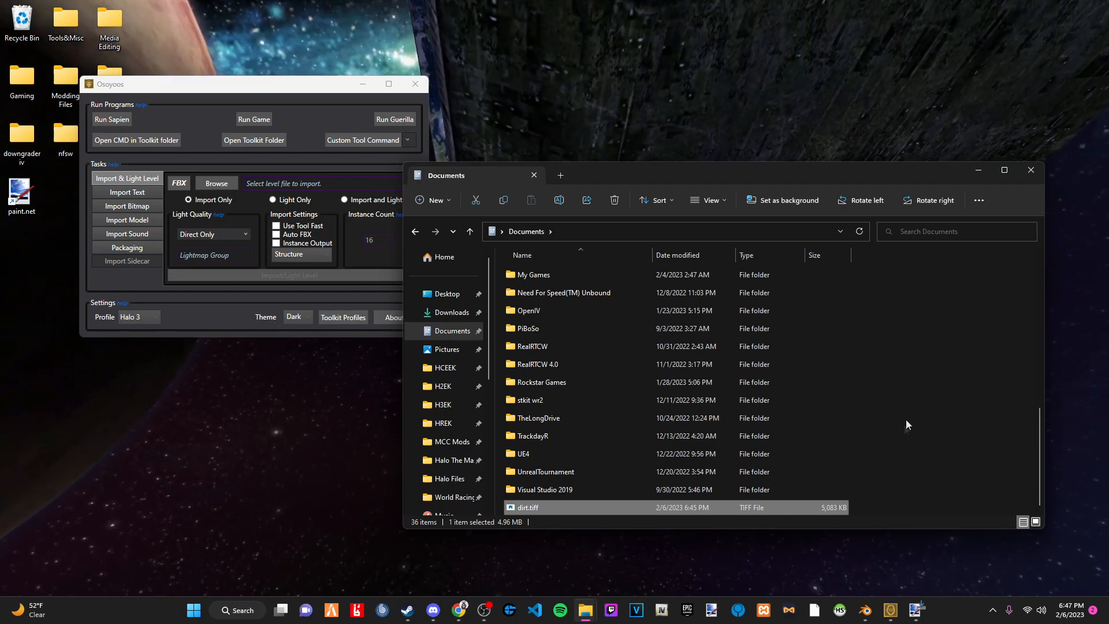
{"action": "left_click", "coordinate": [416, 232]}
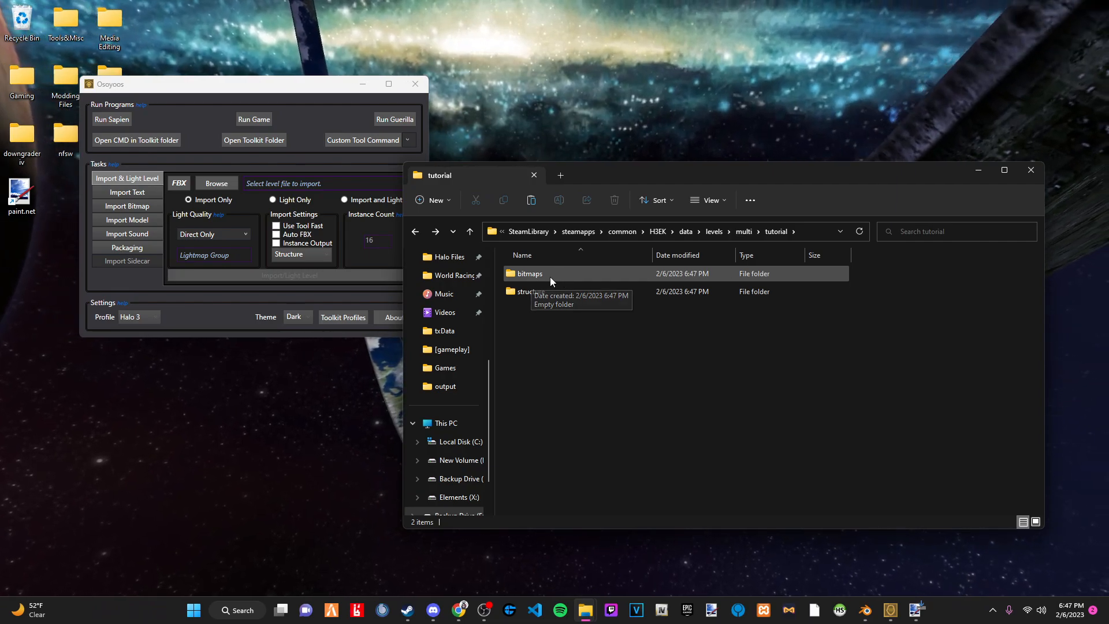
{"action": "double_click", "coordinate": [549, 276]}
{"action": "key", "text": "ctrl+v"}
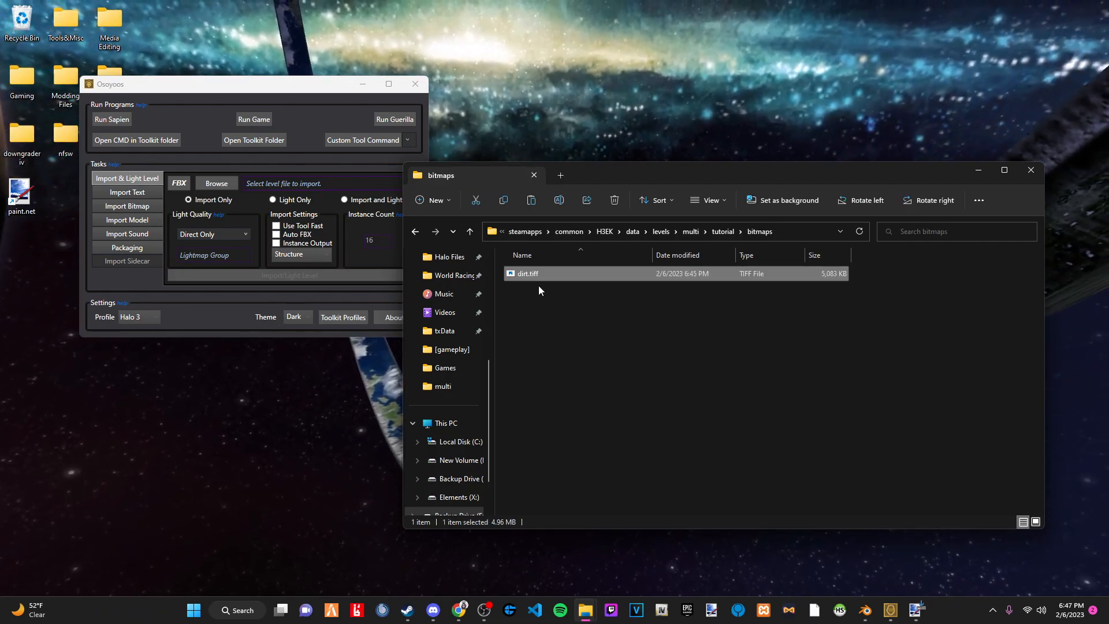
{"action": "left_click", "coordinate": [586, 311]}
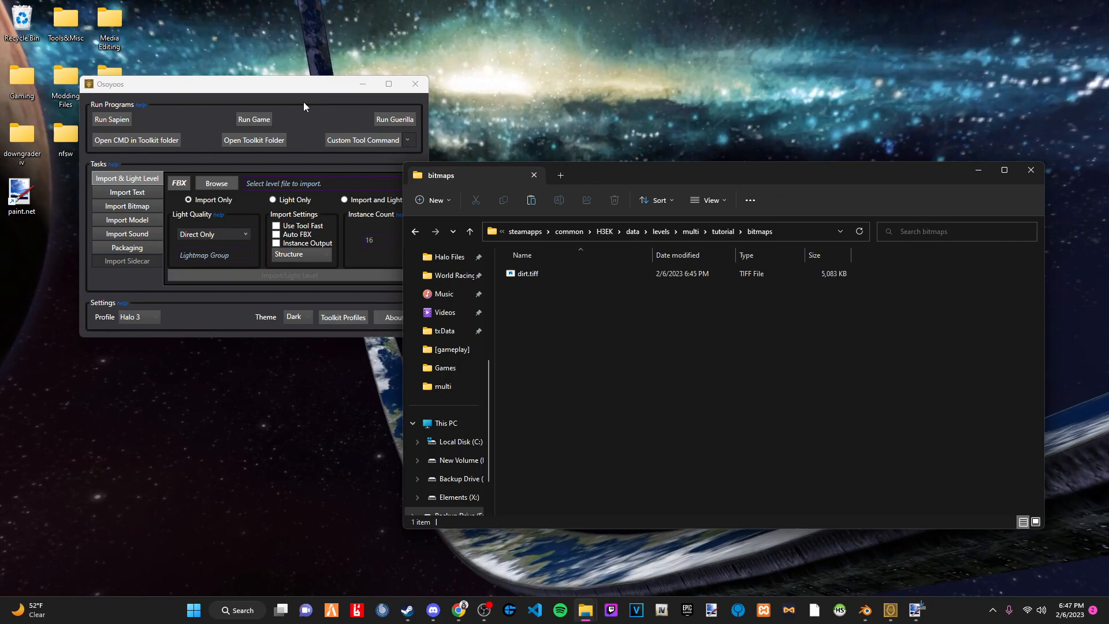
In Osoyoos, use the Import Bitmap task to import dirt.tiff from H3EK's data\levels\multi\tutorial\bitmaps folder.
{"action": "left_click", "coordinate": [287, 98]}
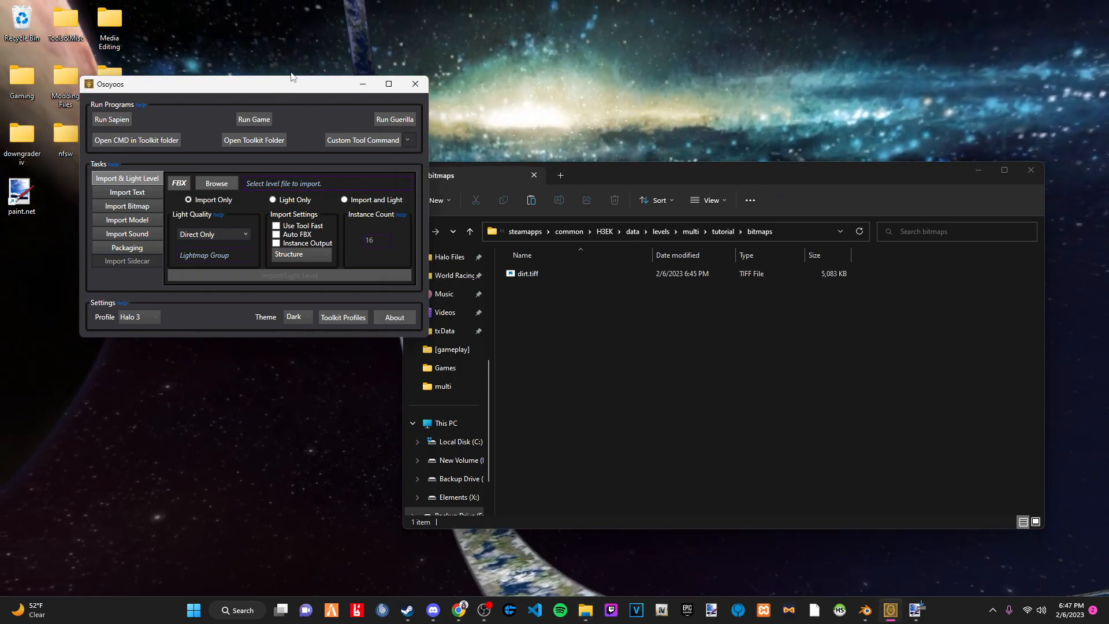
{"action": "left_click", "coordinate": [147, 205]}
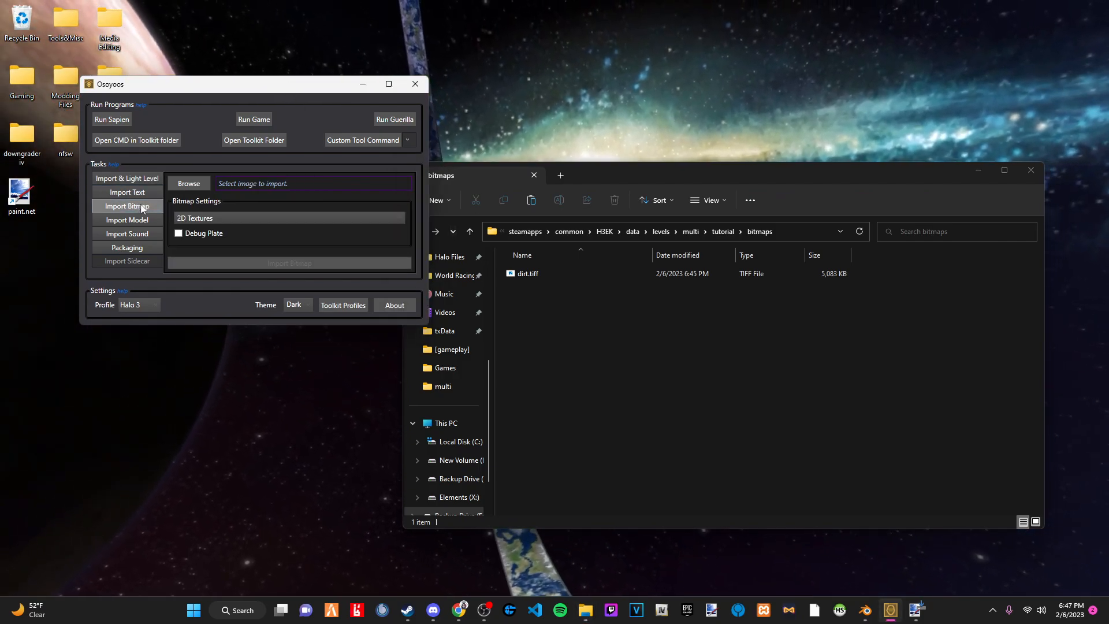
{"action": "left_click", "coordinate": [191, 184]}
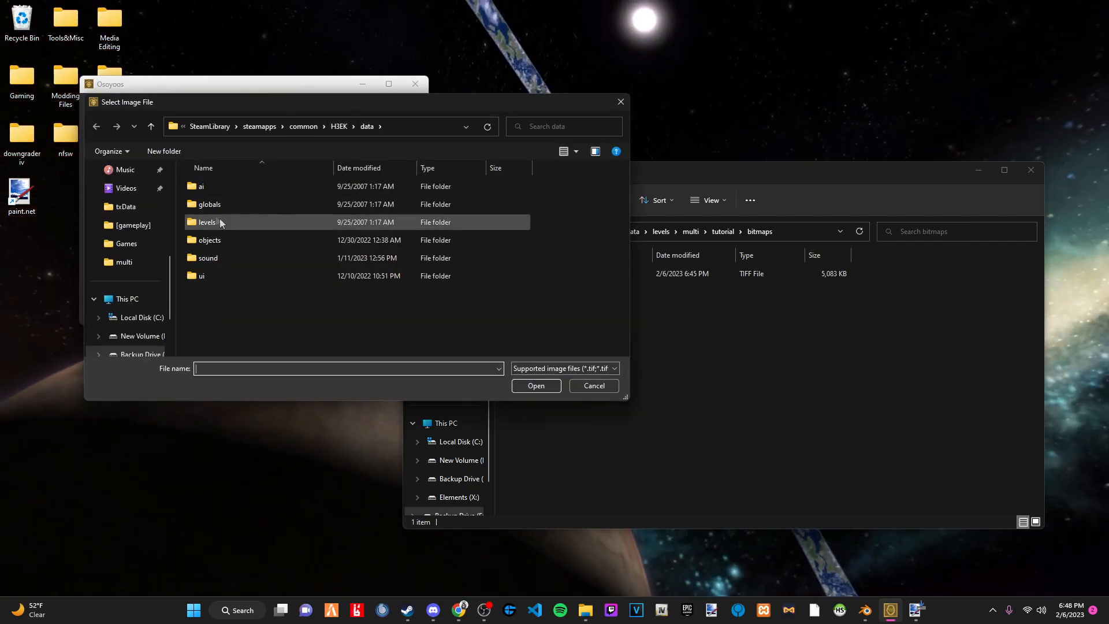
{"action": "left_click", "coordinate": [339, 126]}
{"action": "double_click", "coordinate": [205, 222]}
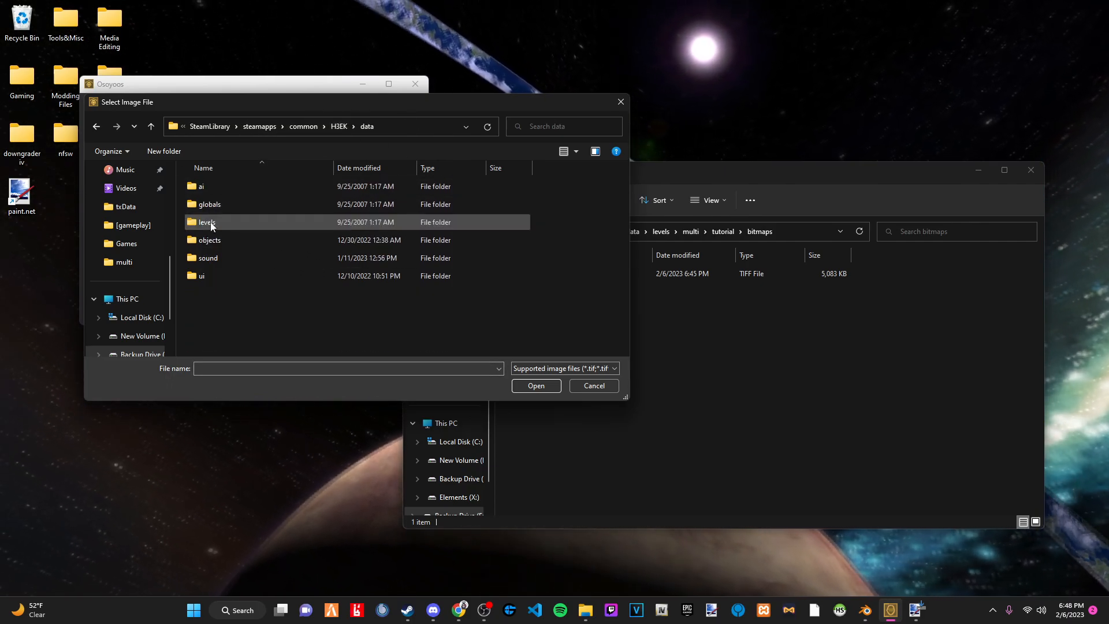
{"action": "double_click", "coordinate": [210, 223]}
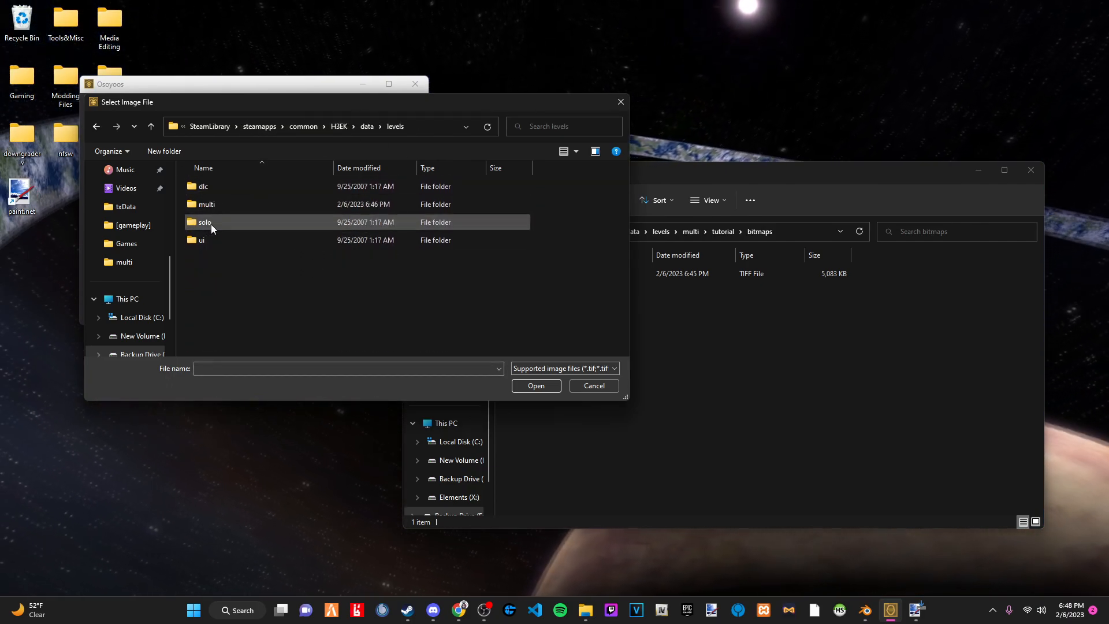
{"action": "double_click", "coordinate": [211, 206]}
{"action": "scroll", "coordinate": [289, 204], "scroll_direction": "down", "scroll_amount": 5}
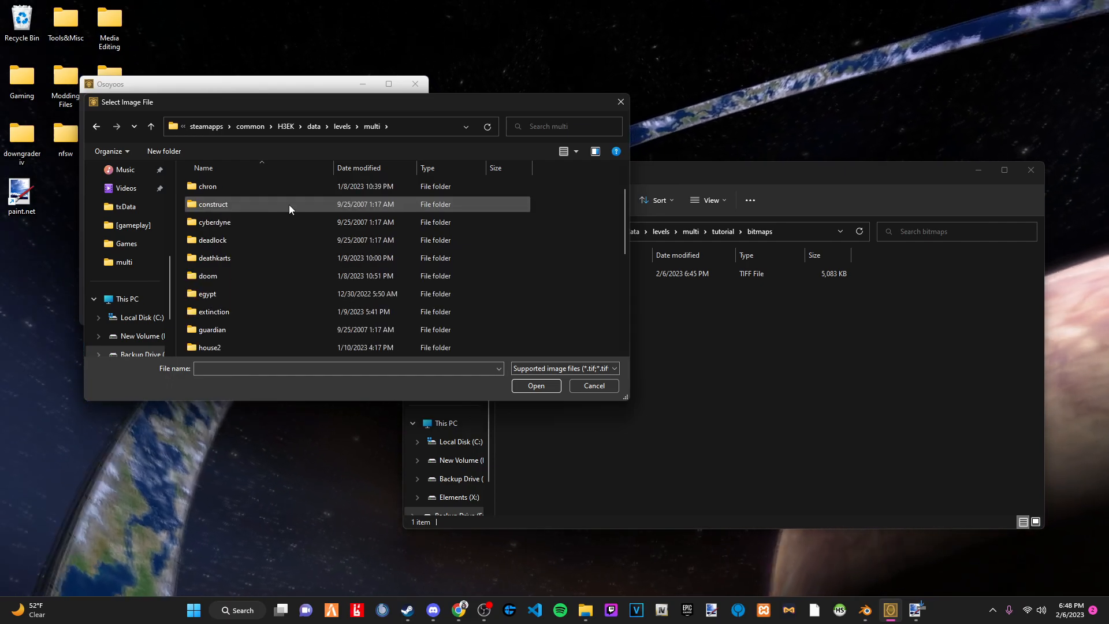
{"action": "double_click", "coordinate": [225, 331]}
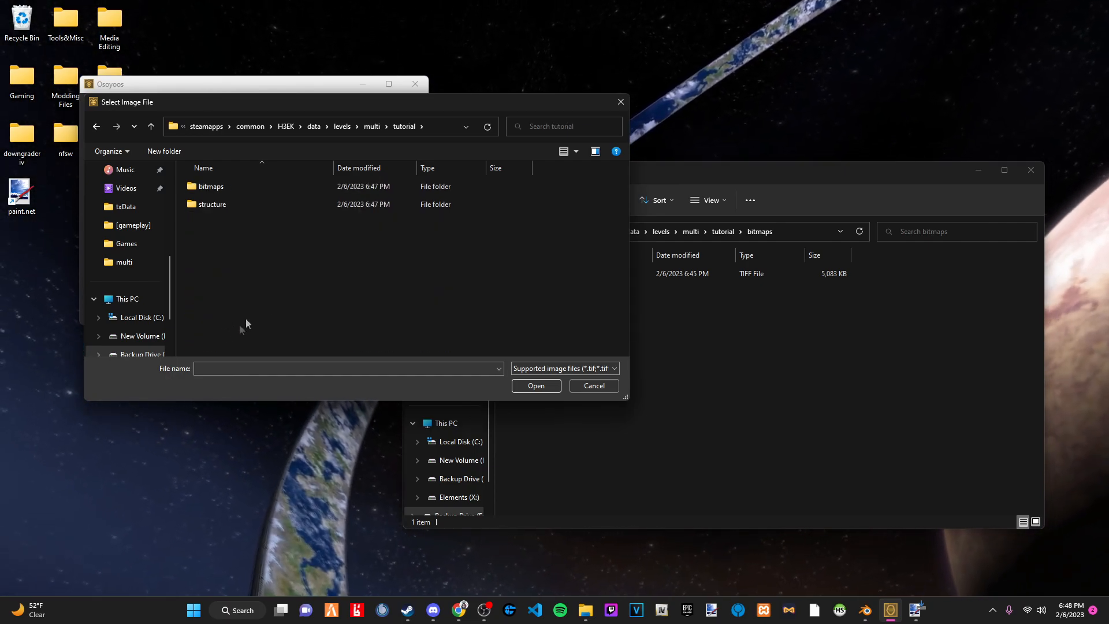
{"action": "double_click", "coordinate": [208, 187]}
{"action": "left_click", "coordinate": [208, 192]}
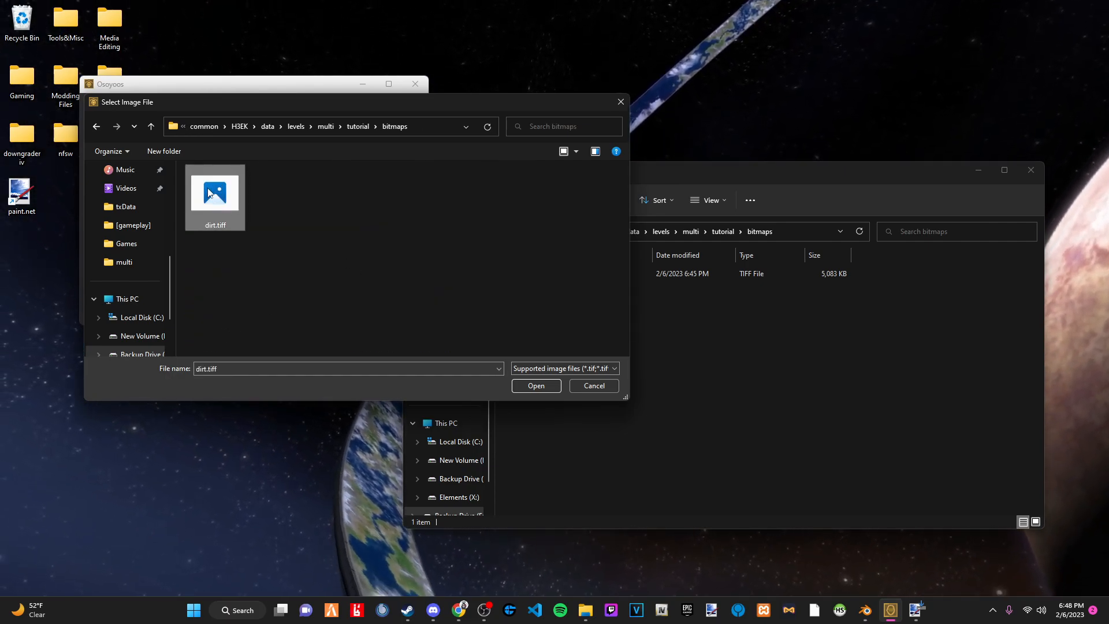
{"action": "left_click", "coordinate": [535, 385]}
{"action": "left_click", "coordinate": [266, 264]}
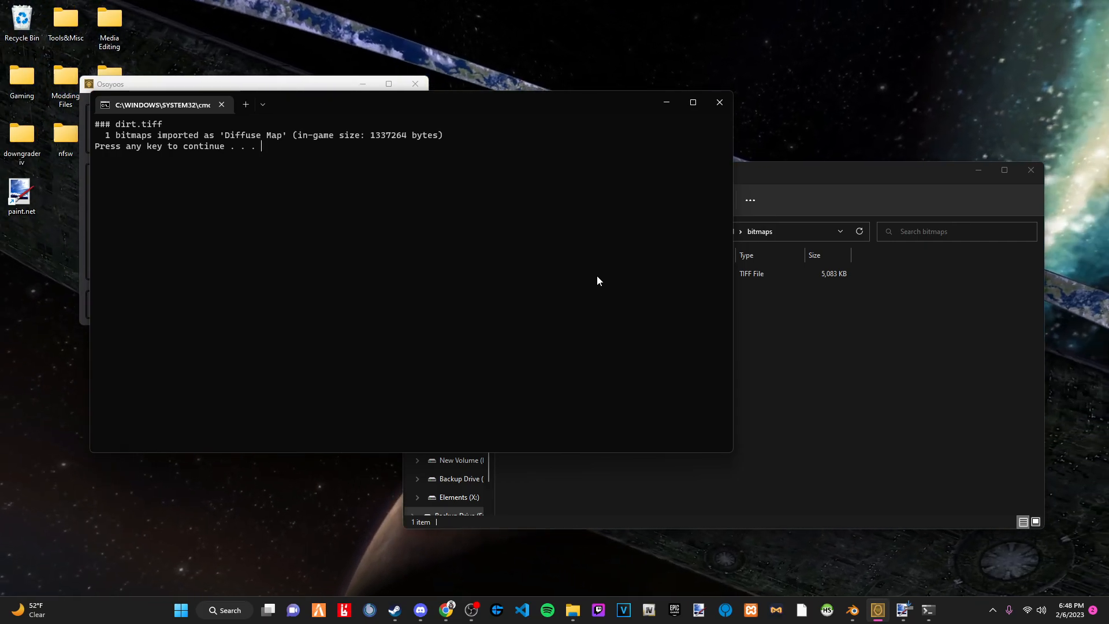
{"action": "key", "text": "Return"}
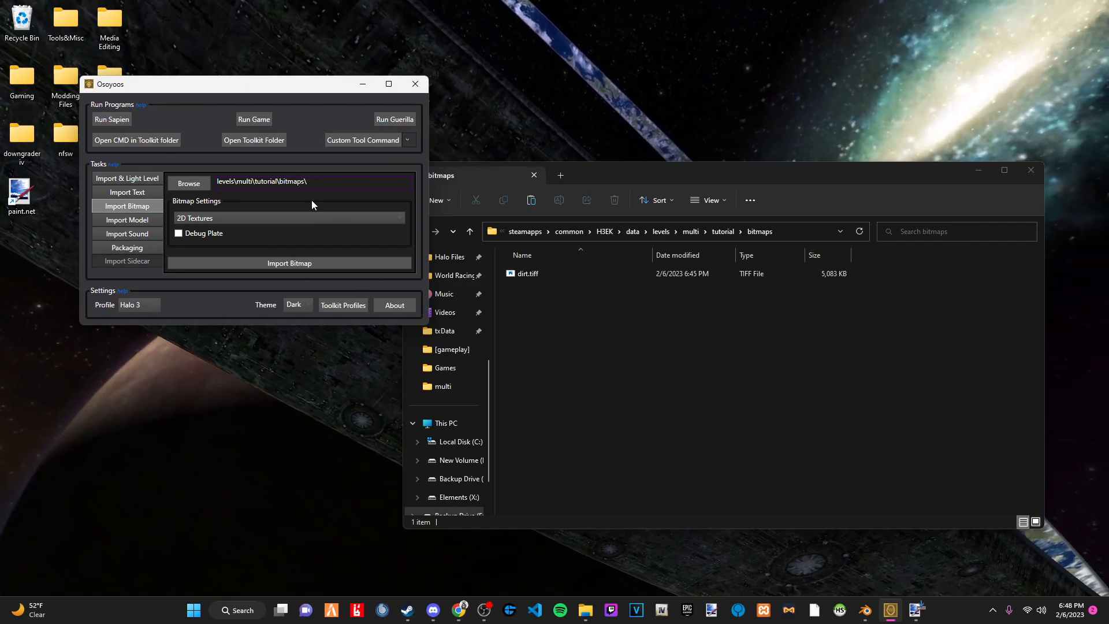
Return to File Explorer, launch guerilla.exe from the H3EK root folder and maximize the Guerilla window.
{"action": "left_click", "coordinate": [806, 442]}
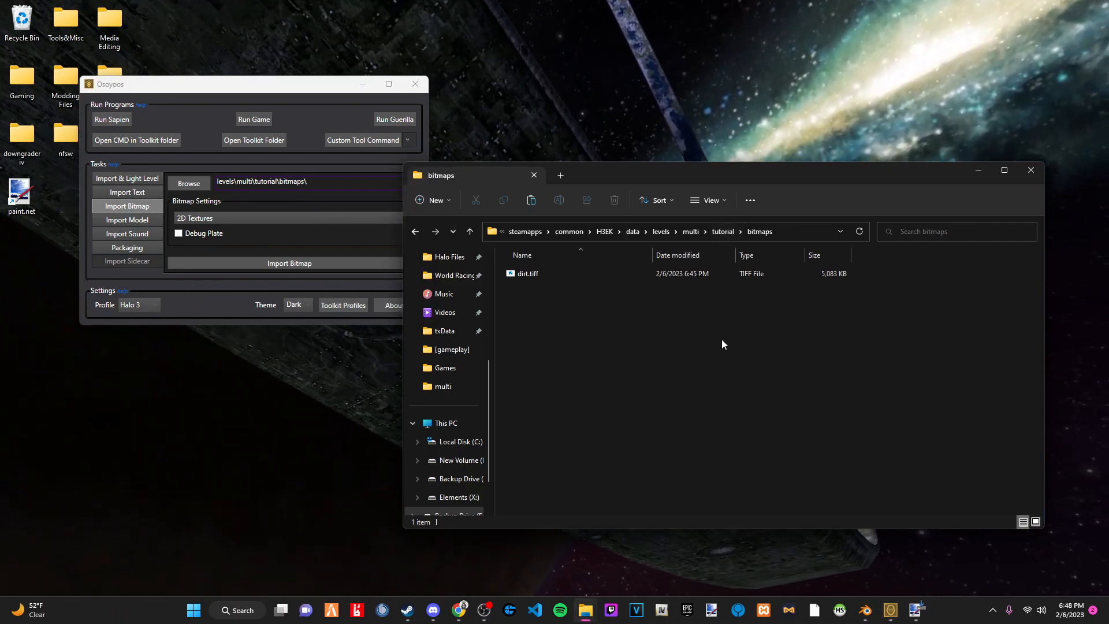
{"action": "left_click", "coordinate": [604, 231]}
{"action": "scroll", "coordinate": [878, 324], "scroll_direction": "down", "scroll_amount": 5}
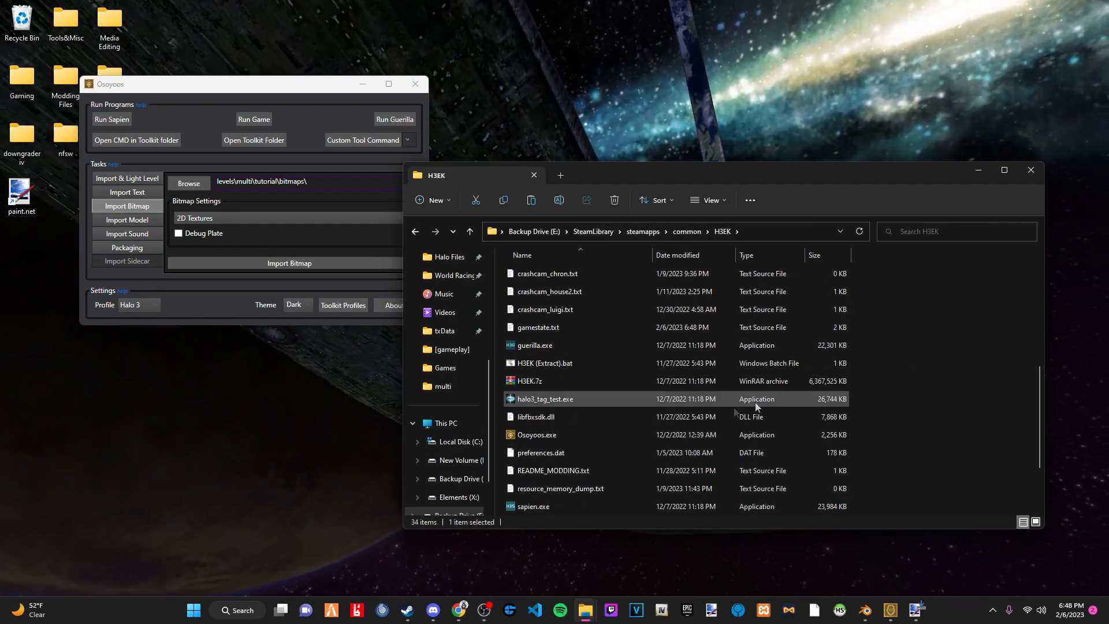
{"action": "scroll", "coordinate": [556, 508], "scroll_direction": "down", "scroll_amount": 1}
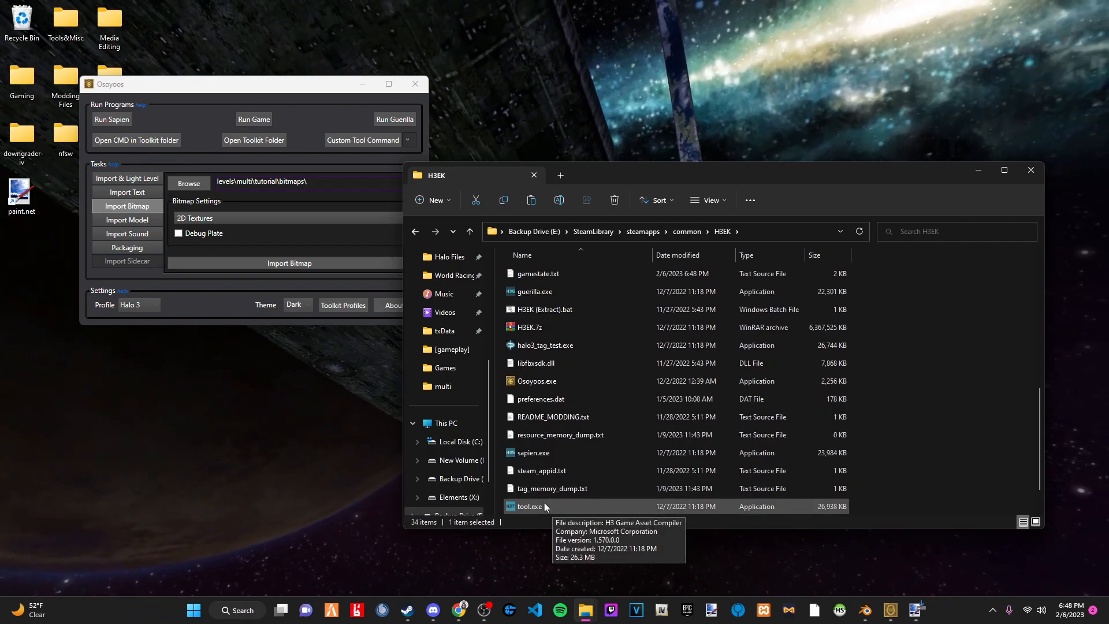
{"action": "scroll", "coordinate": [556, 508], "scroll_direction": "down", "scroll_amount": 1}
{"action": "scroll", "coordinate": [529, 337], "scroll_direction": "up", "scroll_amount": 3}
{"action": "left_click", "coordinate": [553, 362]}
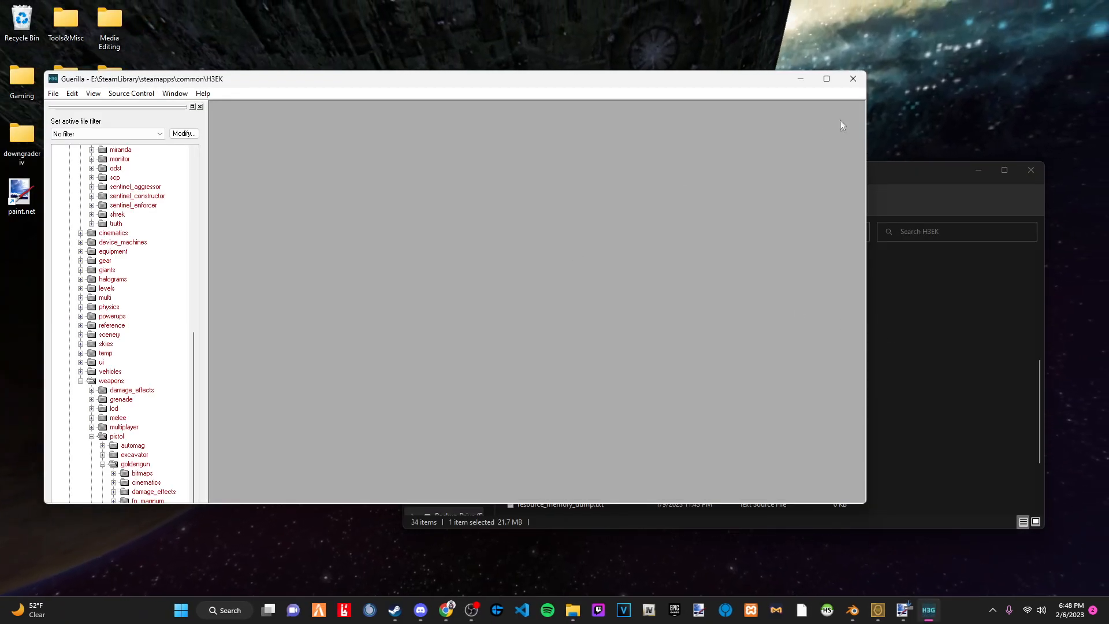
{"action": "left_click", "coordinate": [827, 79]}
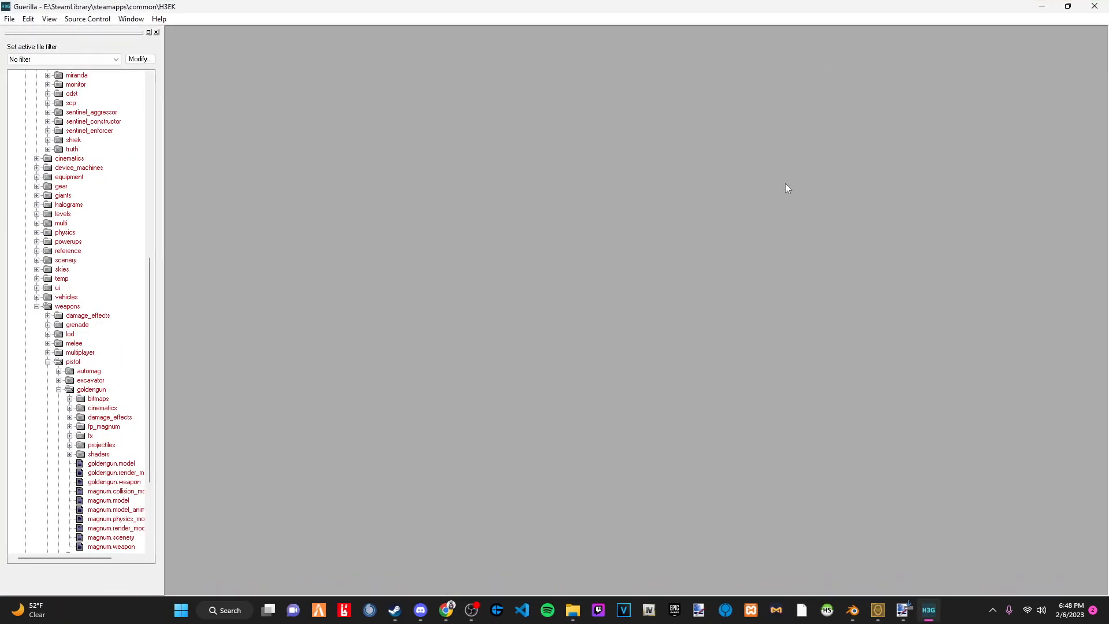
Collapse the expanded weapons, characters and objects folders in Guerilla's tag tree.
{"action": "left_click", "coordinate": [36, 306]}
{"action": "scroll", "coordinate": [35, 255], "scroll_direction": "up", "scroll_amount": 10}
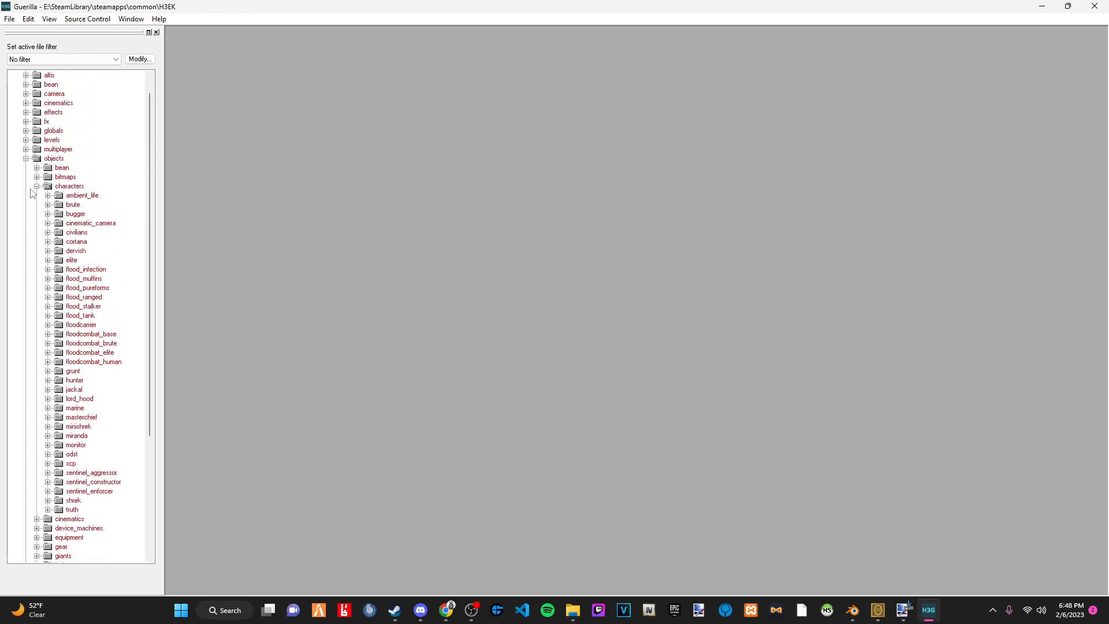
{"action": "left_click", "coordinate": [37, 186]}
{"action": "left_click", "coordinate": [25, 177]}
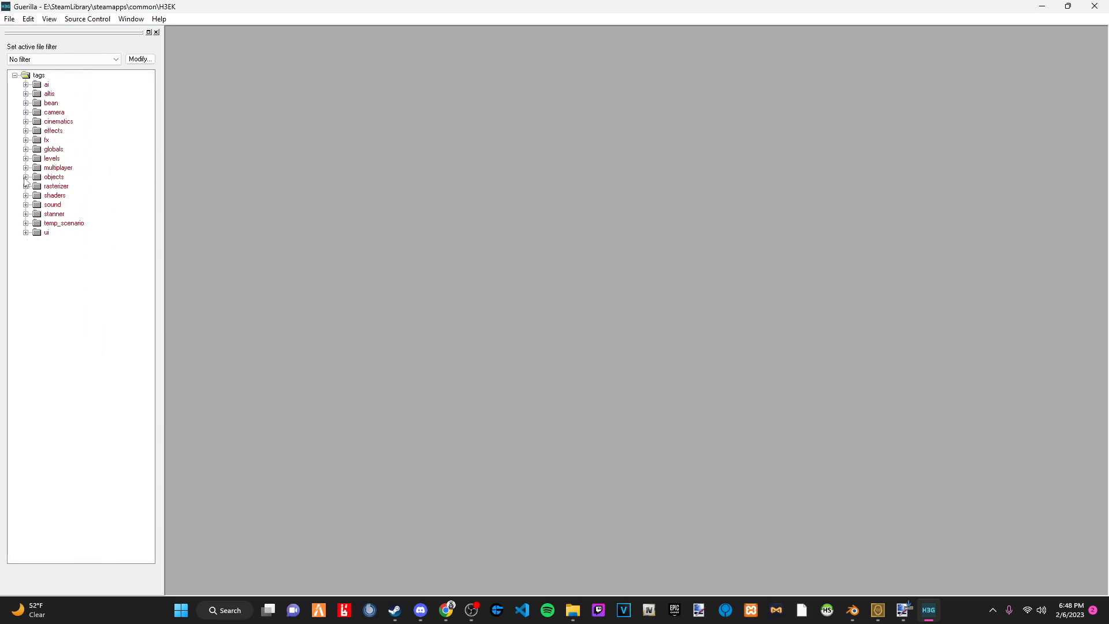
Create a new tag of the shader group.
{"action": "left_click", "coordinate": [10, 19]}
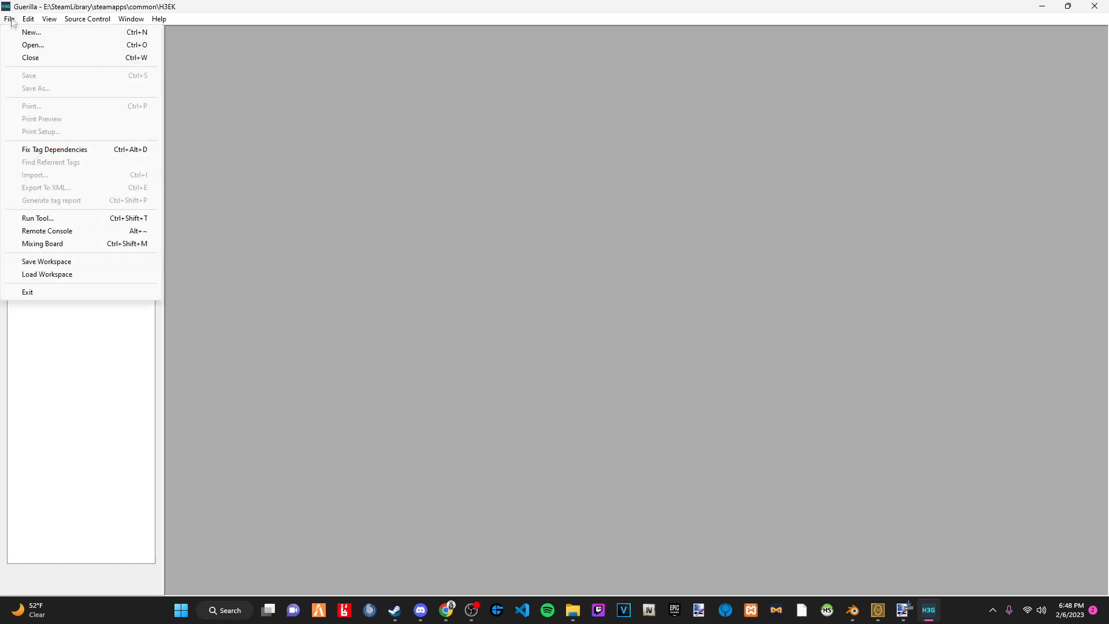
{"action": "left_click", "coordinate": [26, 33]}
{"action": "left_click", "coordinate": [566, 300]}
{"action": "scroll", "coordinate": [579, 413], "scroll_direction": "down", "scroll_amount": 10}
{"action": "scroll", "coordinate": [579, 413], "scroll_direction": "down", "scroll_amount": 10}
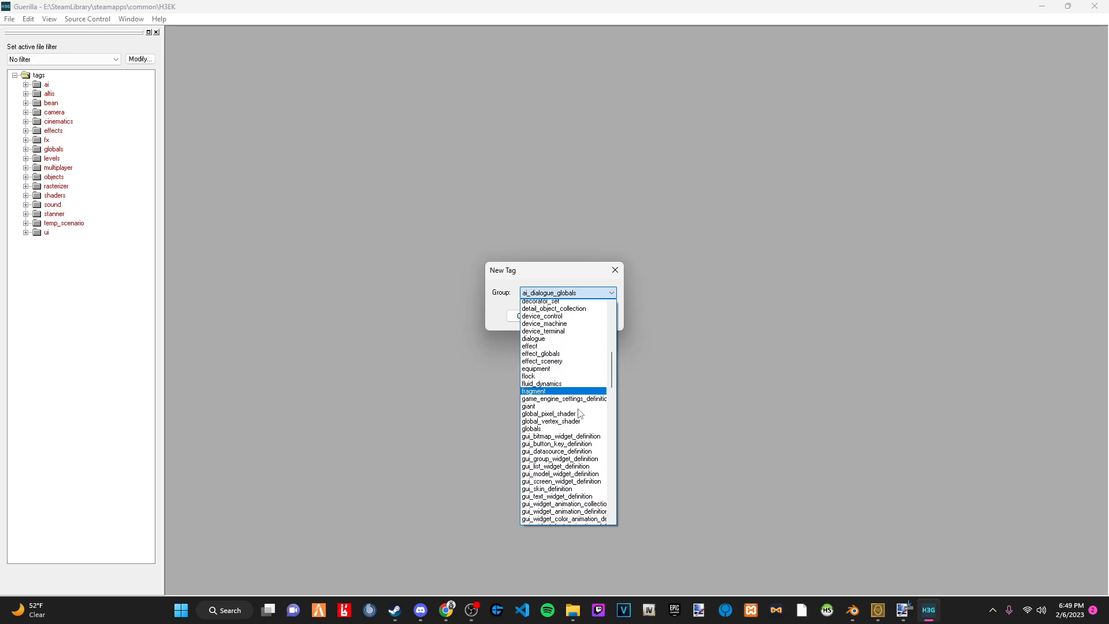
{"action": "left_click_drag", "start_coordinate": [612, 399], "coordinate": [613, 471]}
{"action": "left_click", "coordinate": [544, 402]}
{"action": "left_click", "coordinate": [578, 315]}
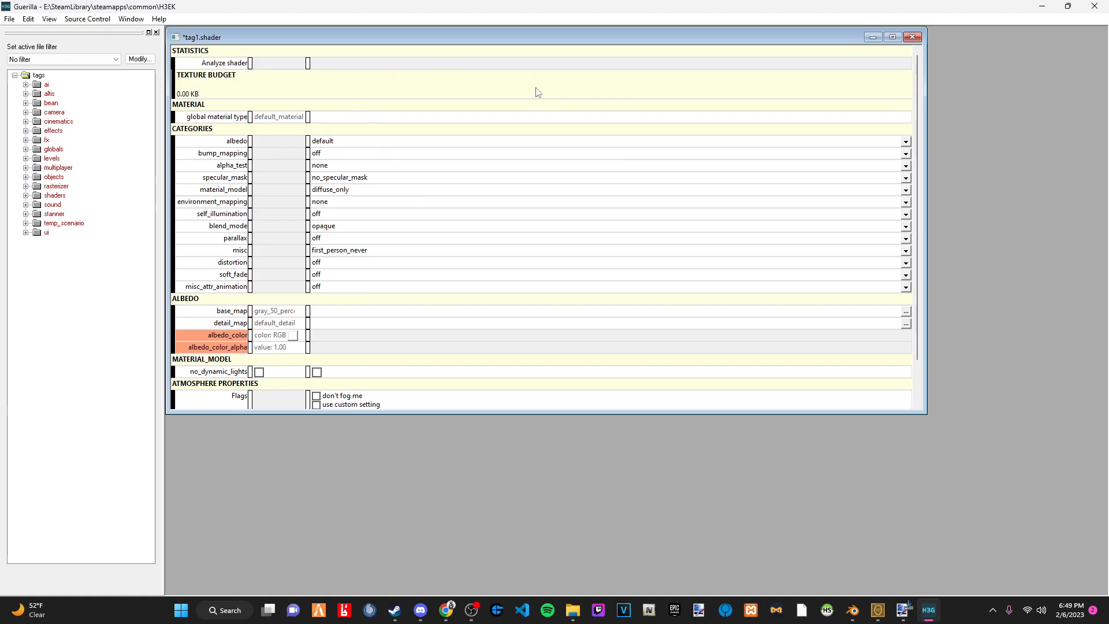
Set the new shader's base_map to dirt.bitmap from the tags\levels\multi\tutorial\bitmaps folder.
{"action": "left_click", "coordinate": [340, 313]}
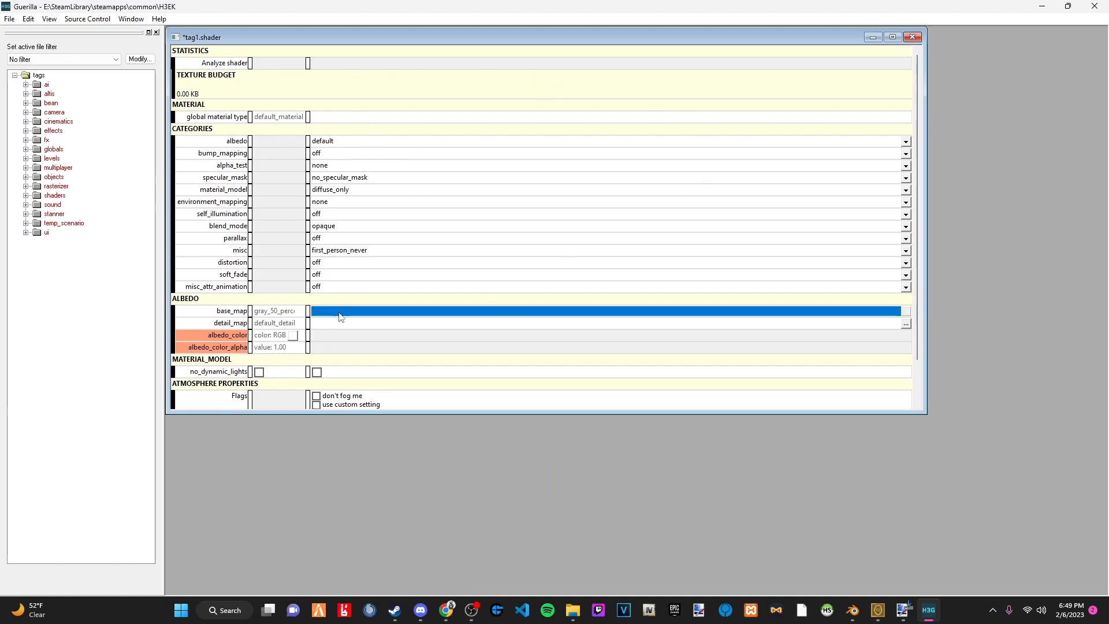
{"action": "left_click", "coordinate": [907, 313]}
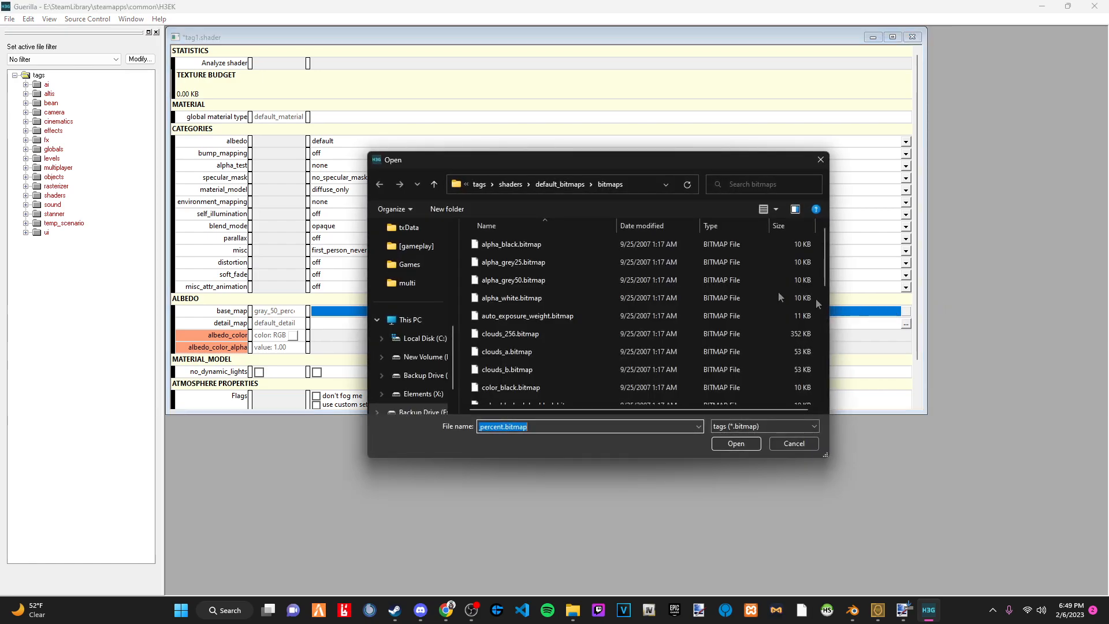
{"action": "left_click", "coordinate": [479, 184]}
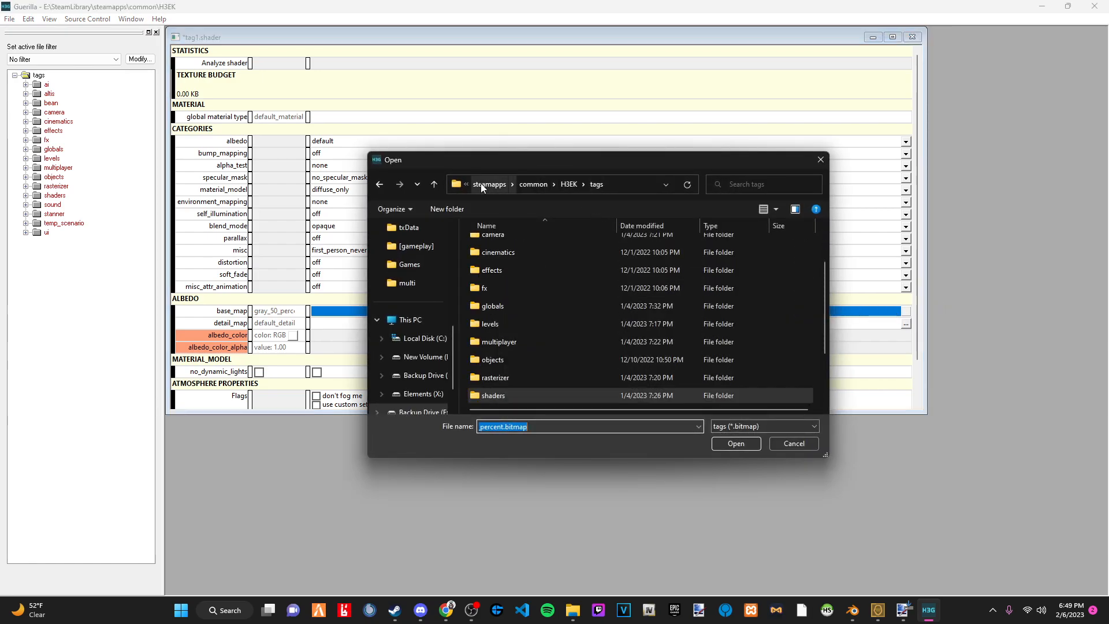
{"action": "left_click", "coordinate": [570, 185]}
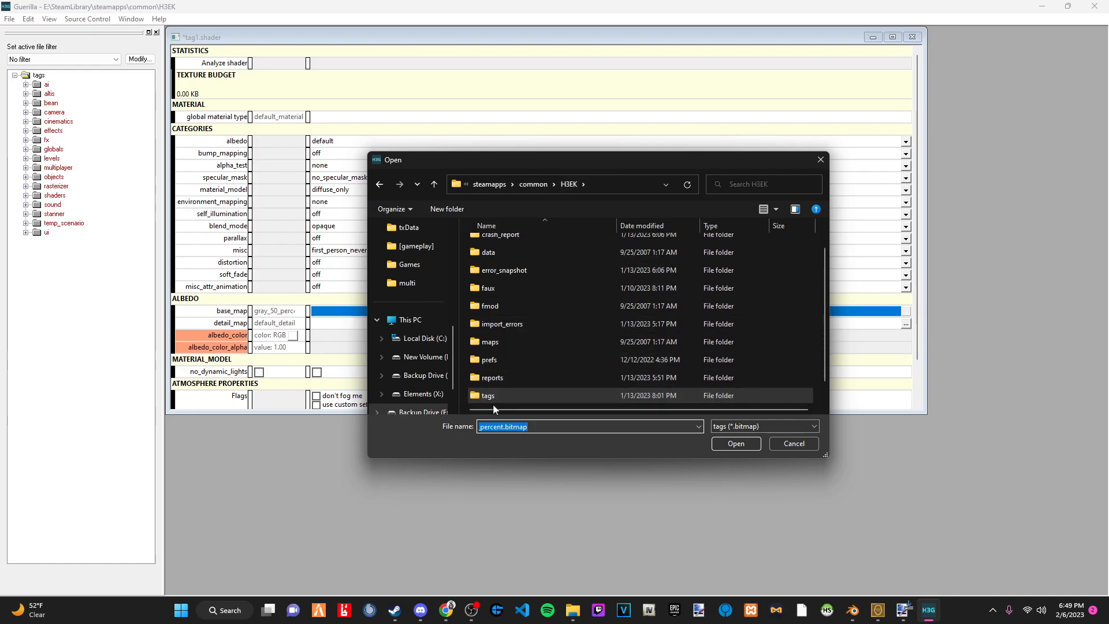
{"action": "double_click", "coordinate": [491, 394]}
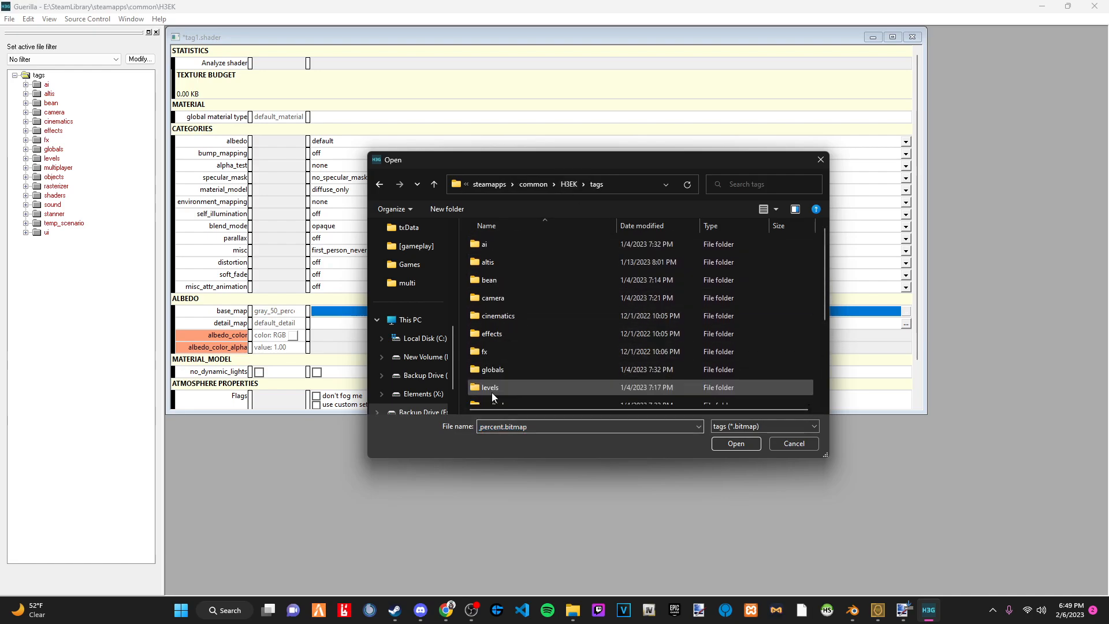
{"action": "scroll", "coordinate": [542, 289], "scroll_direction": "down", "scroll_amount": 3}
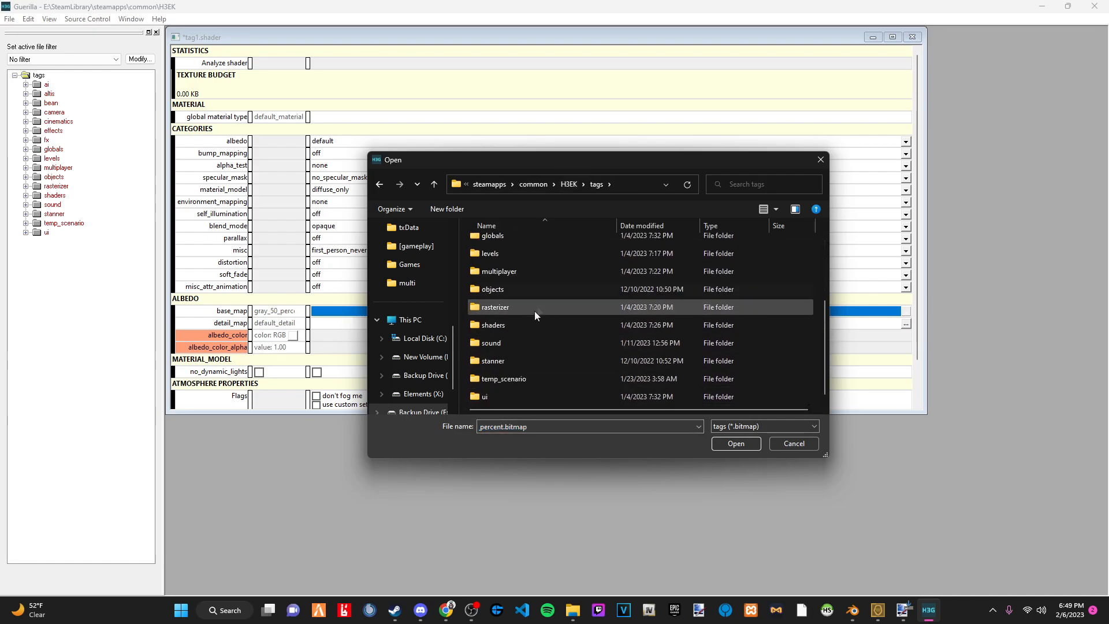
{"action": "double_click", "coordinate": [498, 252]}
{"action": "double_click", "coordinate": [488, 281]}
{"action": "scroll", "coordinate": [558, 306], "scroll_direction": "down", "scroll_amount": 7}
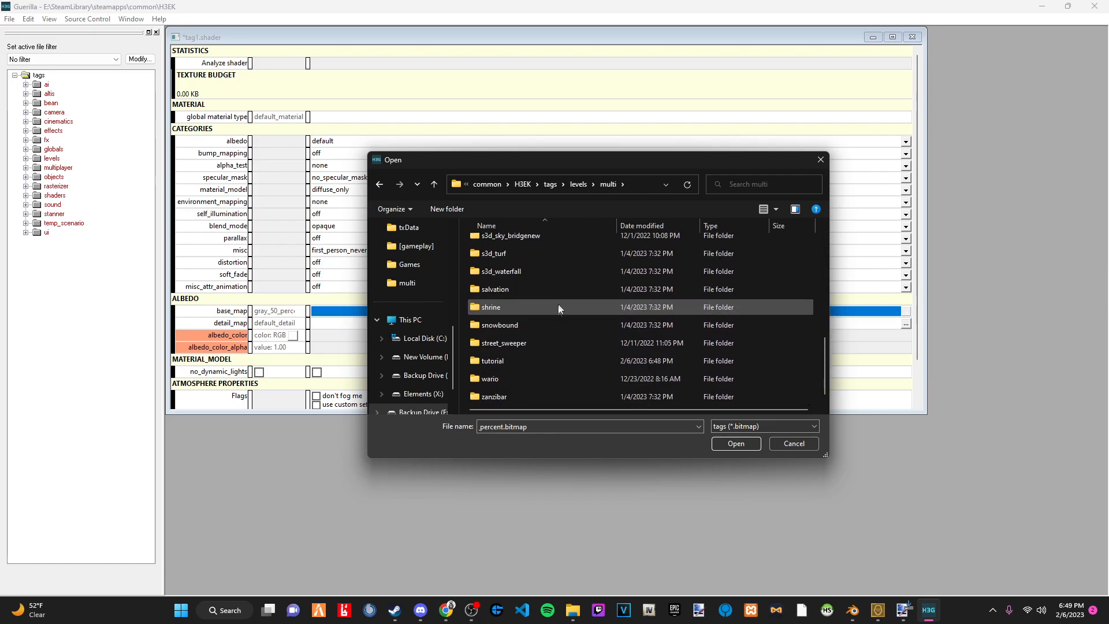
{"action": "double_click", "coordinate": [490, 361]}
{"action": "double_click", "coordinate": [504, 249]}
{"action": "left_click", "coordinate": [504, 252]}
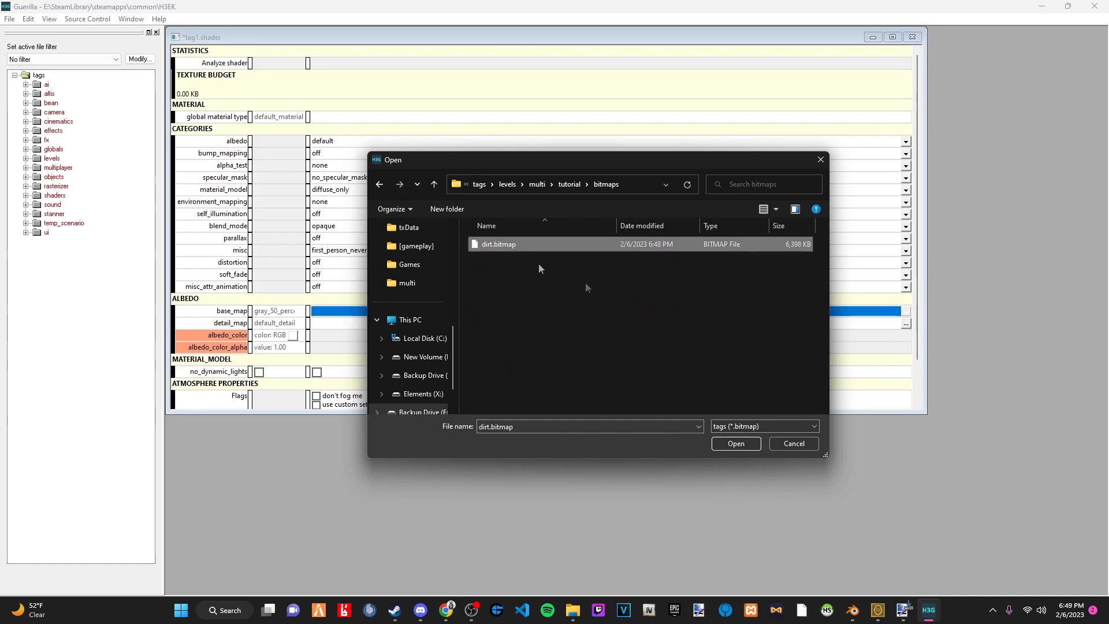
{"action": "left_click", "coordinate": [731, 446]}
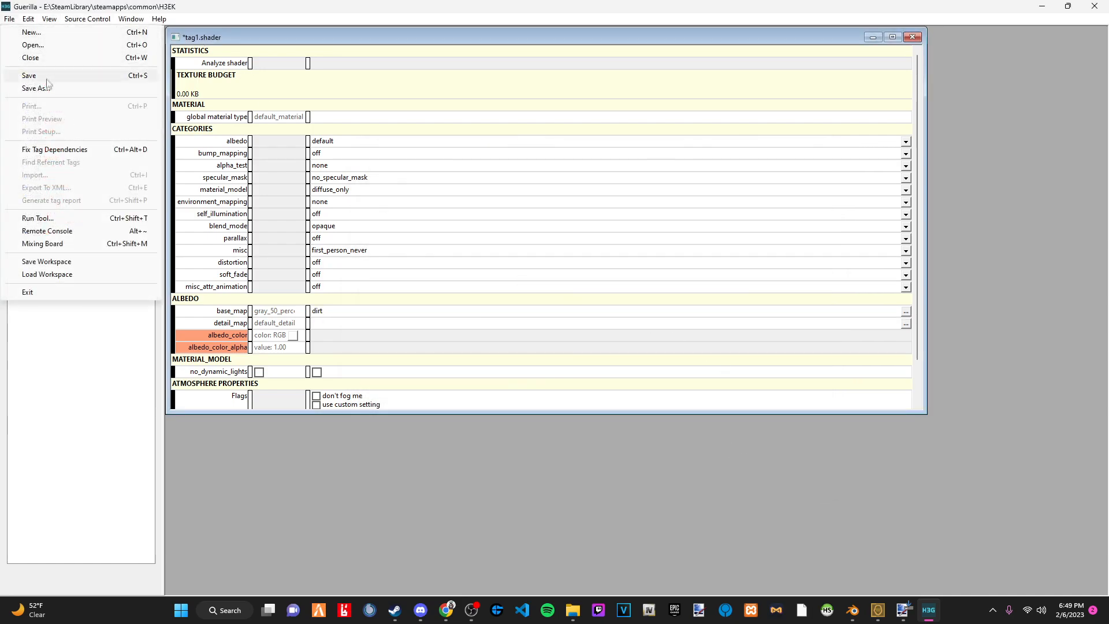
Start saving the shader tag and browse to the tags\levels\multi\tutorial folder as its destination.
{"action": "left_click", "coordinate": [29, 75]}
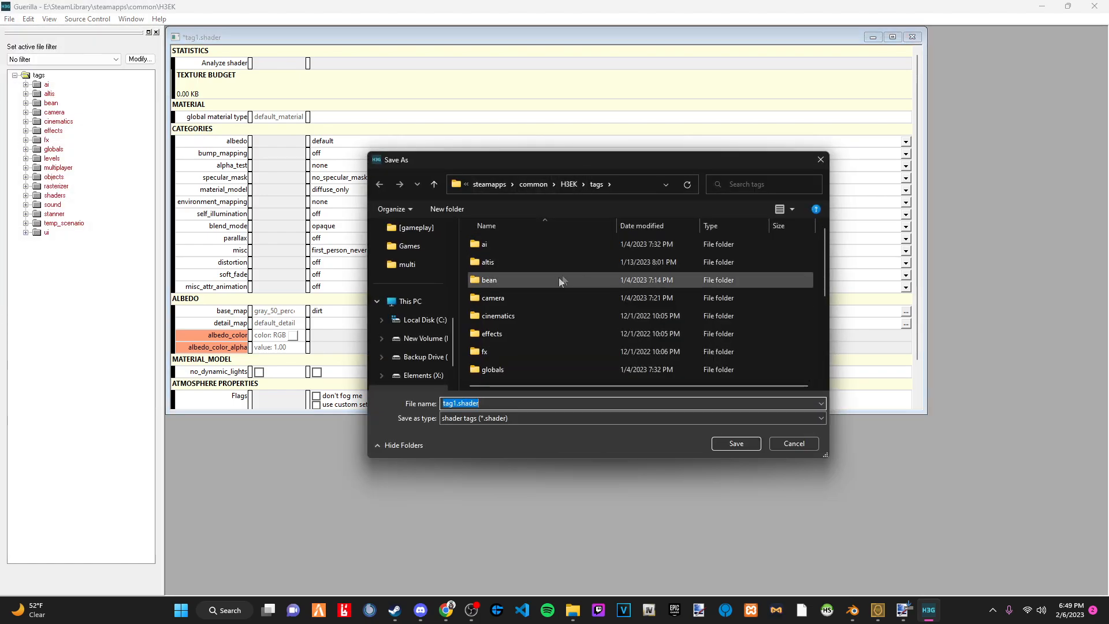
{"action": "scroll", "coordinate": [617, 263], "scroll_direction": "down", "scroll_amount": 3}
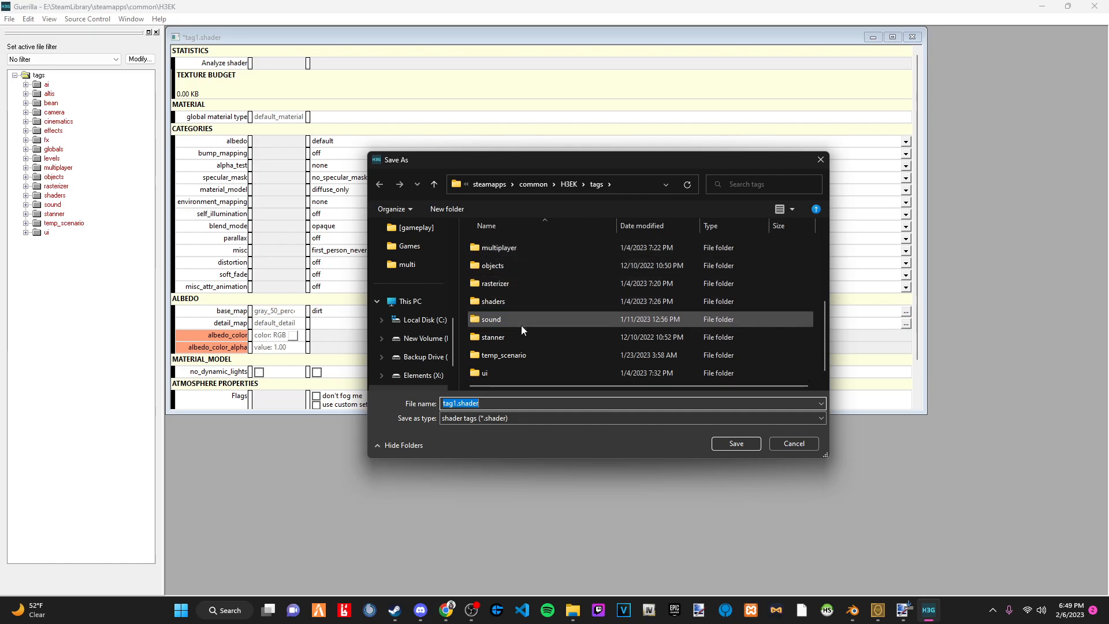
{"action": "scroll", "coordinate": [501, 319], "scroll_direction": "up", "scroll_amount": 2}
{"action": "left_click", "coordinate": [495, 332]}
{"action": "double_click", "coordinate": [496, 332]}
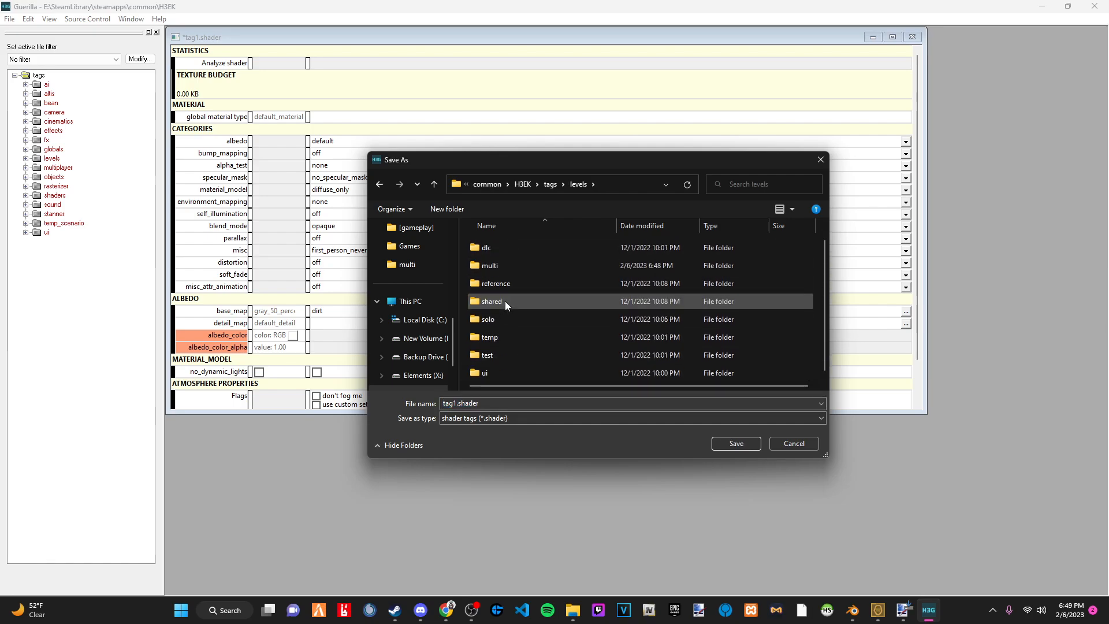
{"action": "double_click", "coordinate": [498, 280]}
{"action": "scroll", "coordinate": [529, 317], "scroll_direction": "down", "scroll_amount": 3}
{"action": "double_click", "coordinate": [500, 335]}
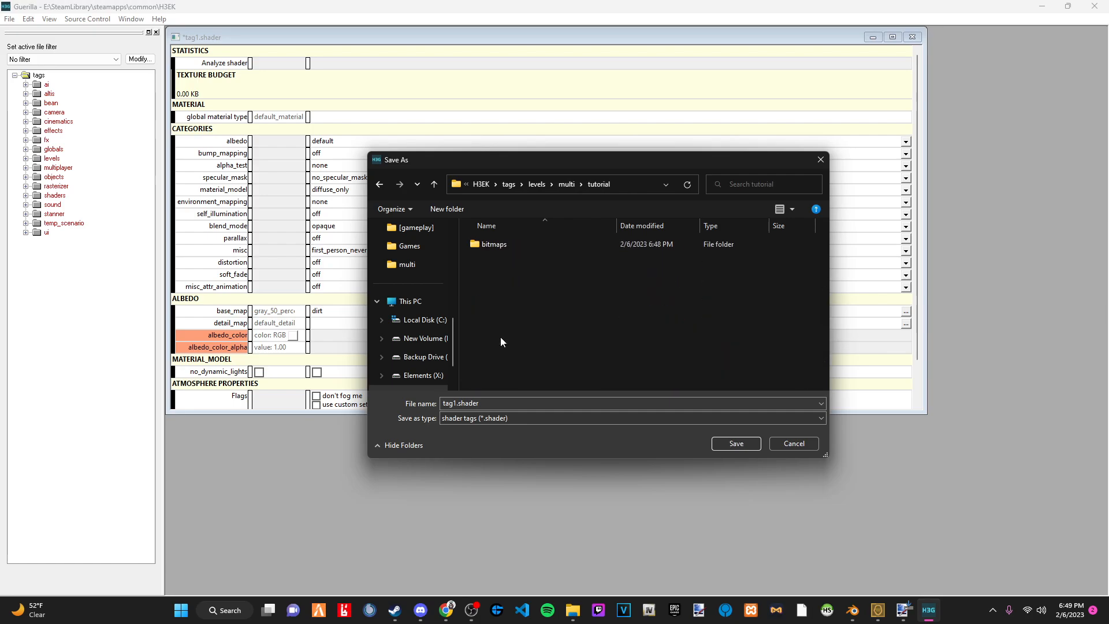
Create a folder named shaders inside the tutorial folder and open it as the save destination.
{"action": "right_click", "coordinate": [469, 255]}
{"action": "mouse_move", "coordinate": [521, 392]}
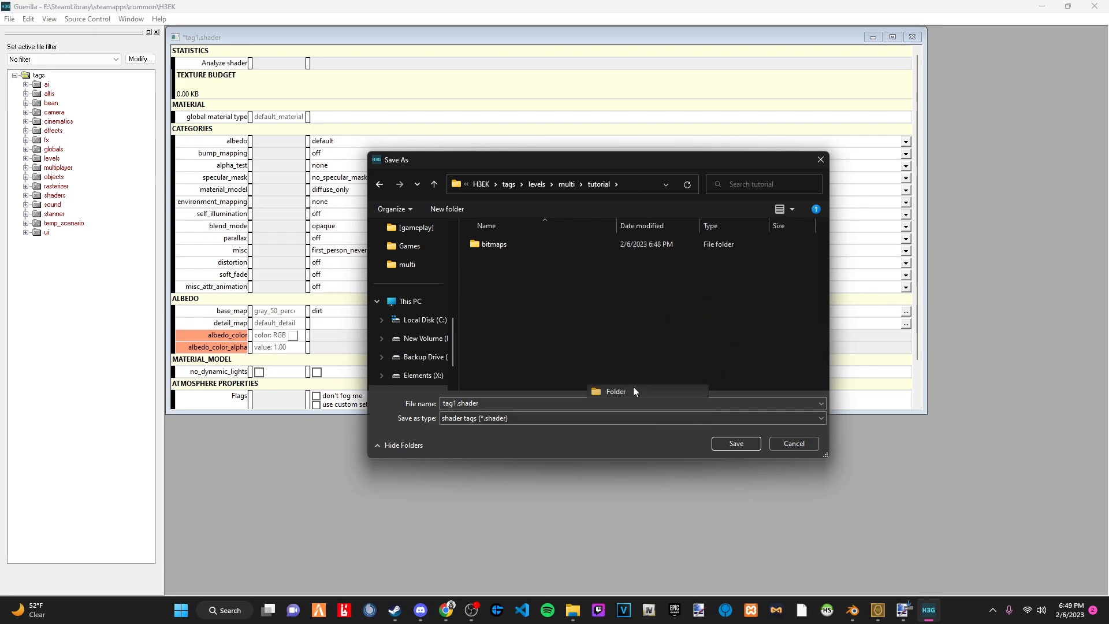
{"action": "left_click", "coordinate": [634, 390]}
{"action": "type", "text": "shadre"}
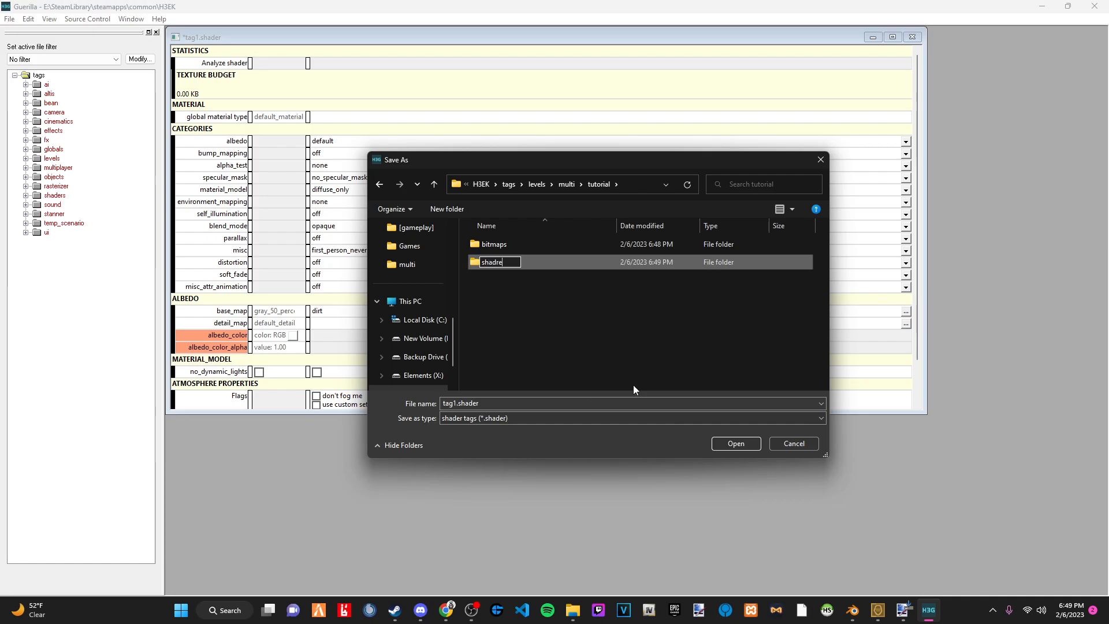
{"action": "key", "text": "BackSpace"}
{"action": "key", "text": "BackSpace"}
{"action": "type", "text": "ers"}
{"action": "key", "text": "Return"}
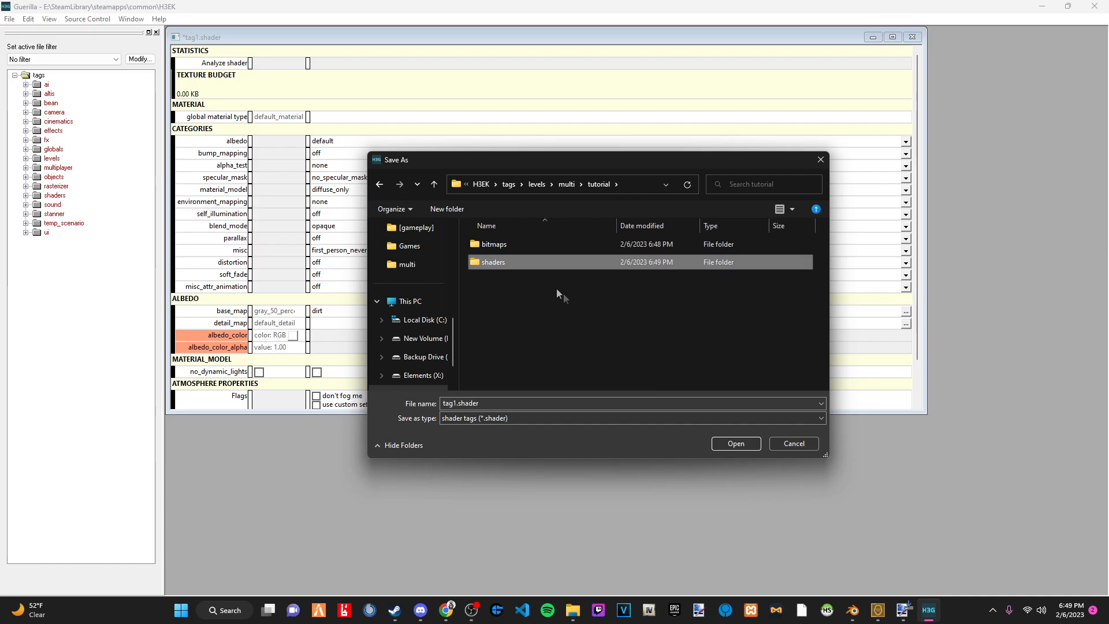
{"action": "double_click", "coordinate": [515, 262]}
Save the shader tag as dirt.shader in the shaders folder, then close the tag and Guerilla.
{"action": "double_click", "coordinate": [456, 403]}
{"action": "left_click_drag", "start_coordinate": [455, 403], "coordinate": [418, 407]}
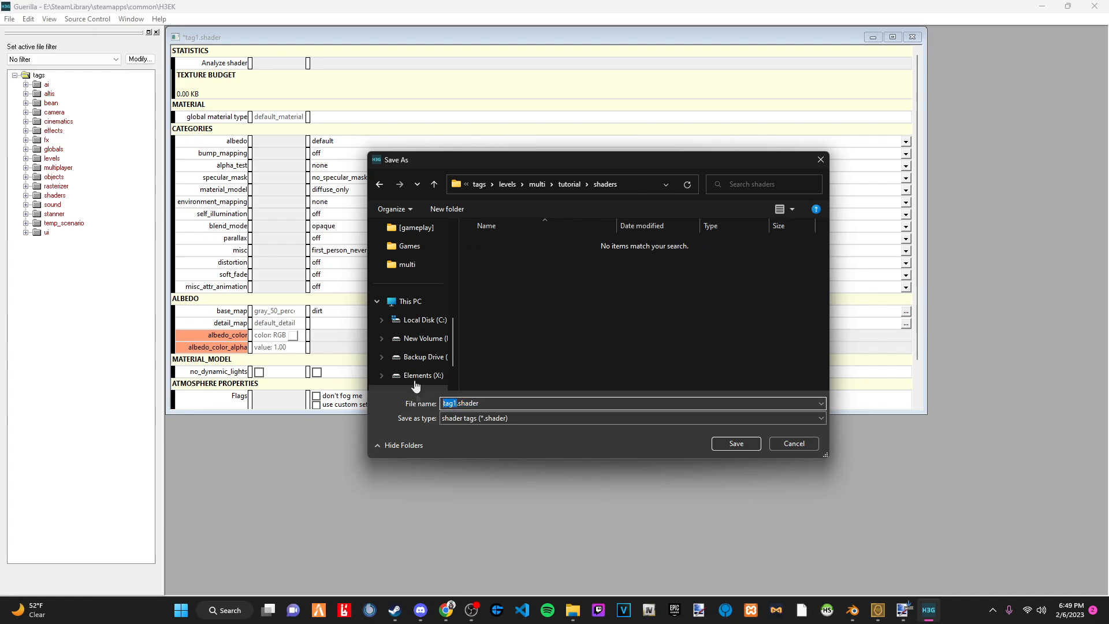
{"action": "left_click_drag", "start_coordinate": [481, 160], "coordinate": [751, 71]}
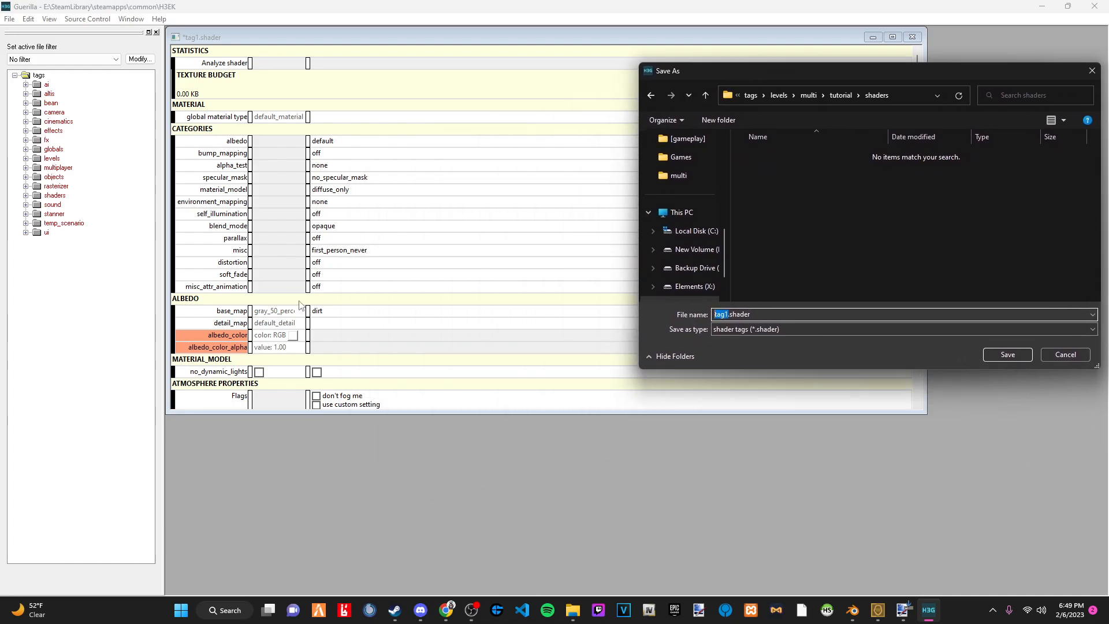
{"action": "type", "text": "dirt"}
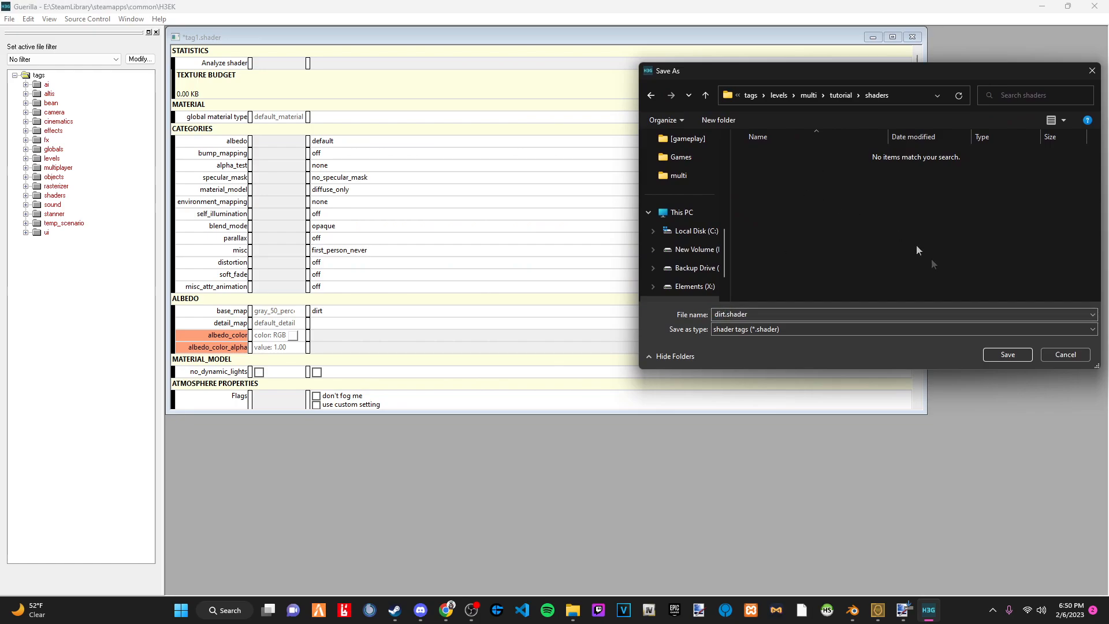
{"action": "left_click", "coordinate": [1007, 354]}
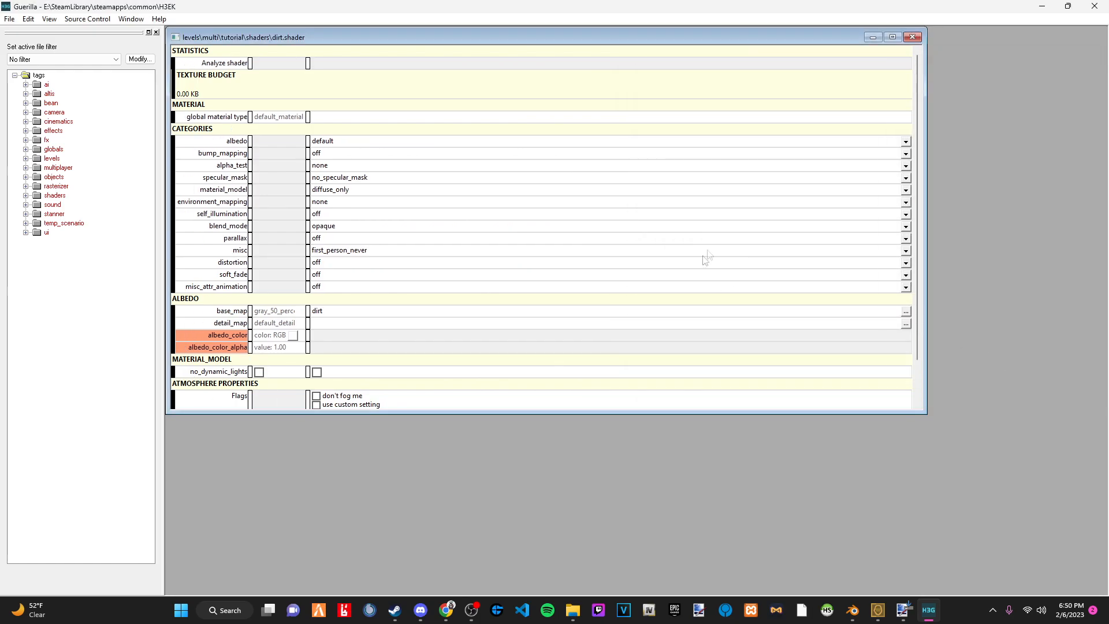
{"action": "left_click", "coordinate": [911, 37]}
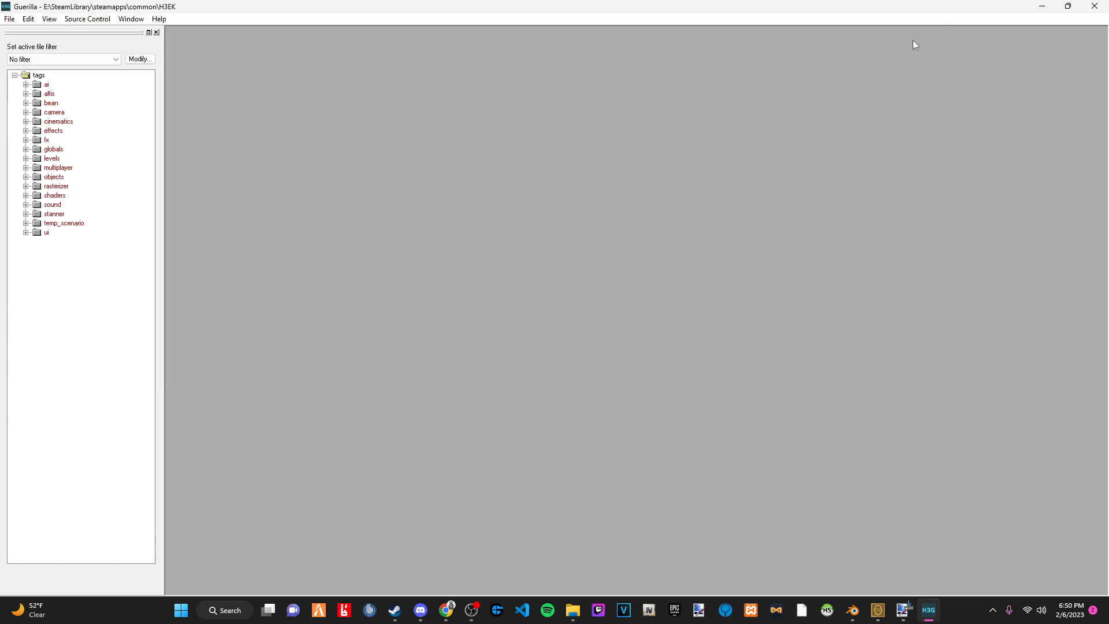
{"action": "left_click", "coordinate": [1095, 7]}
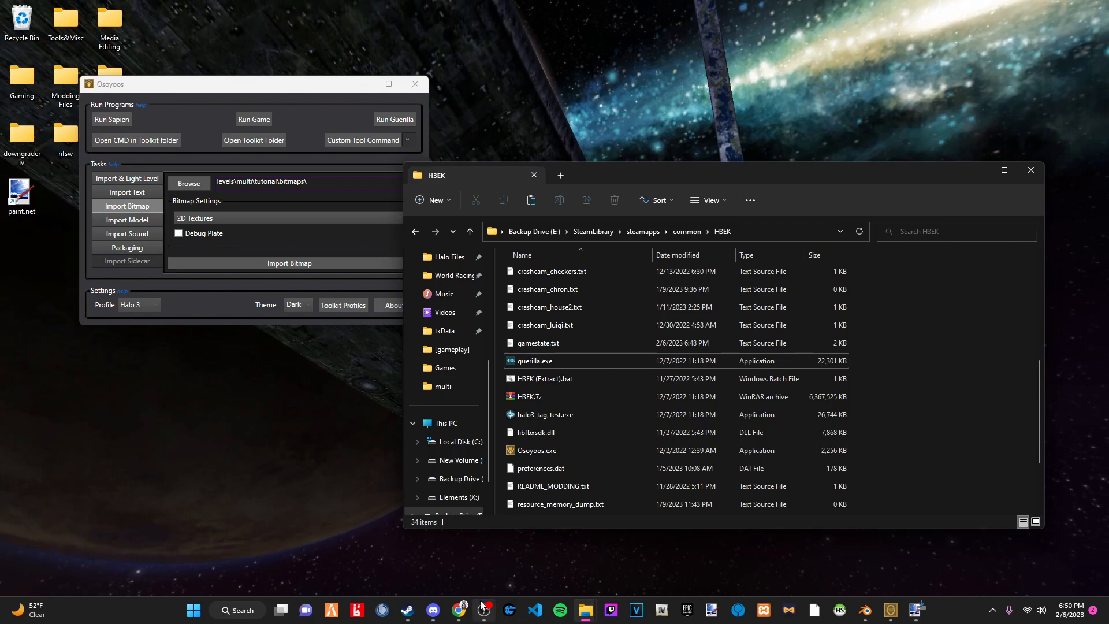
Switch to Blender and add a second material slot with a new material to the cube.
{"action": "mouse_move", "coordinate": [483, 612]}
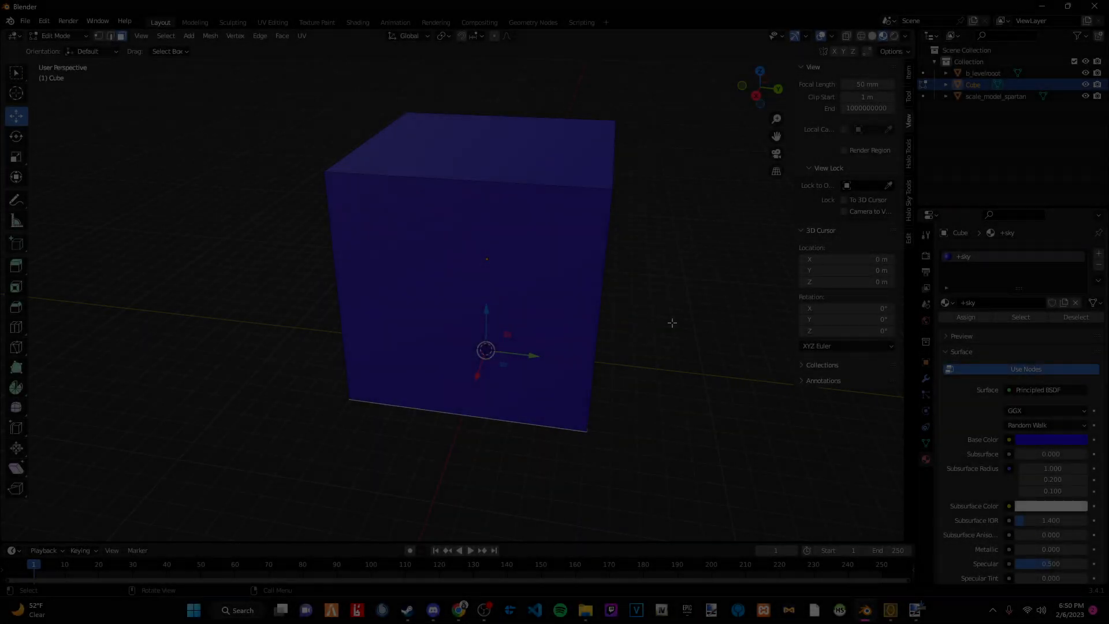
{"action": "right_click", "coordinate": [619, 322]}
{"action": "middle_click_drag", "start_coordinate": [669, 273], "coordinate": [461, 294]}
{"action": "scroll", "coordinate": [465, 298], "scroll_direction": "up", "scroll_amount": 8}
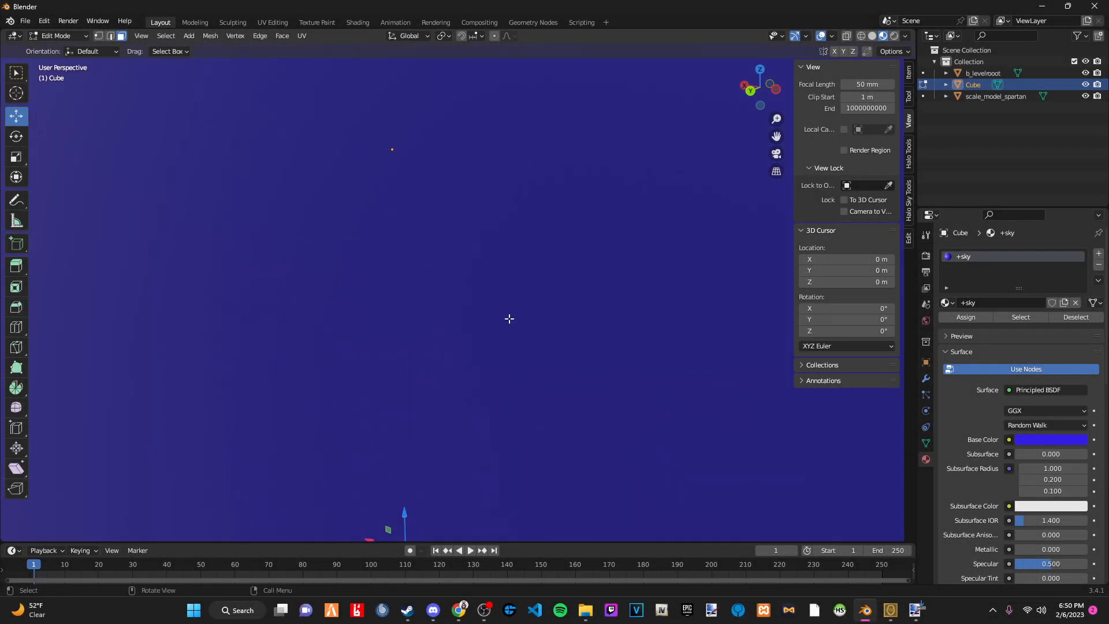
{"action": "middle_click_drag", "start_coordinate": [507, 334], "coordinate": [799, 385]}
{"action": "scroll", "coordinate": [664, 389], "scroll_direction": "up", "scroll_amount": 3}
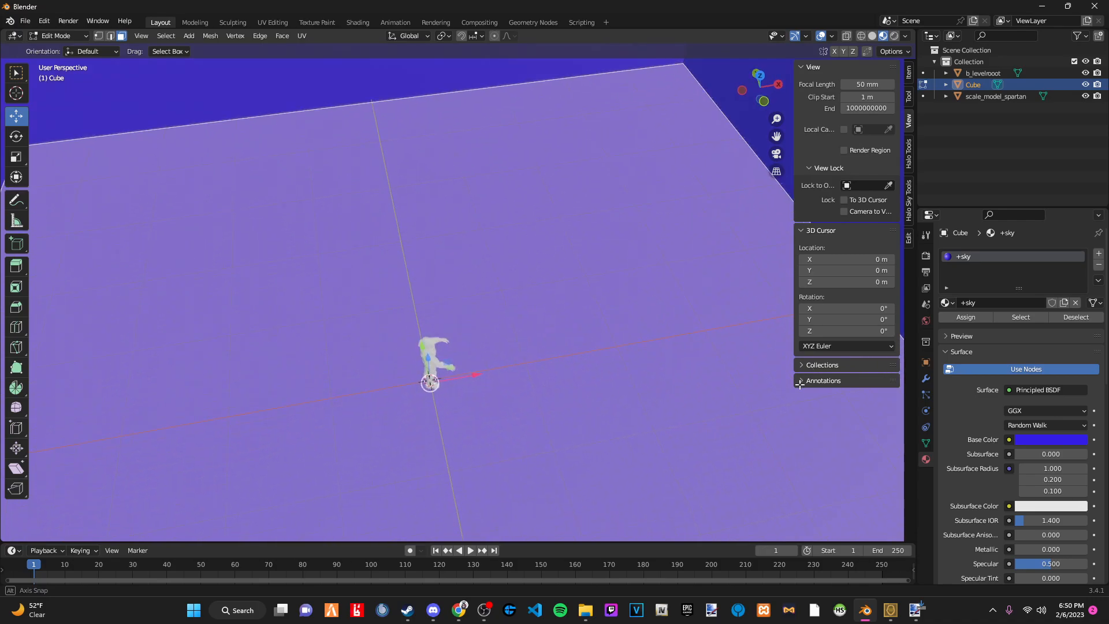
{"action": "middle_click_drag", "start_coordinate": [799, 384], "coordinate": [832, 384]}
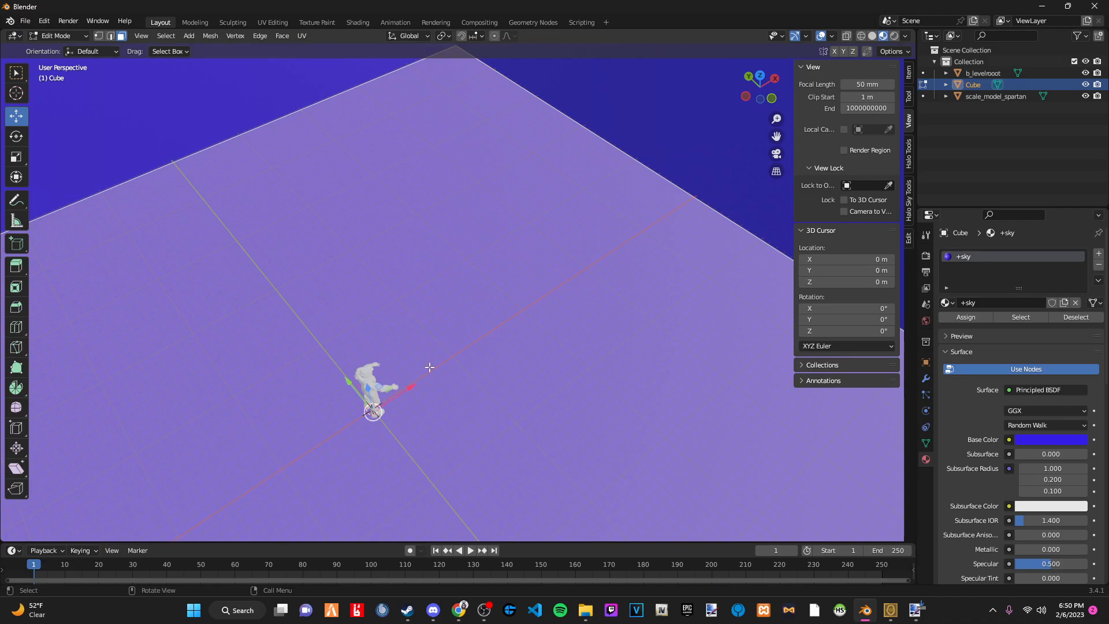
{"action": "left_click", "coordinate": [66, 39]}
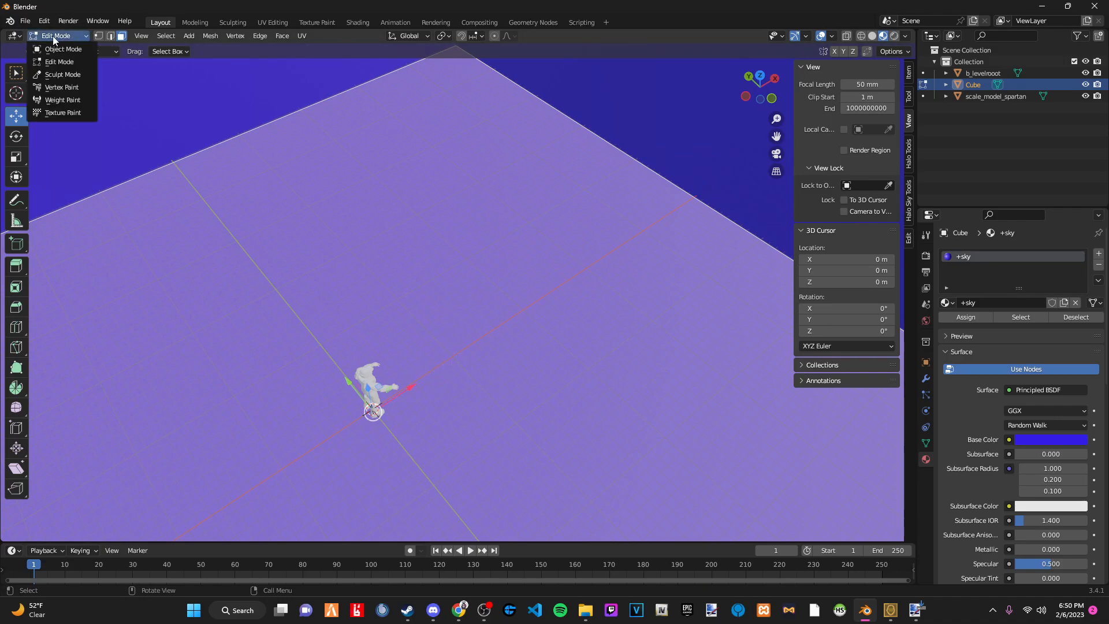
{"action": "left_click", "coordinate": [1099, 253]}
{"action": "left_click", "coordinate": [980, 325]}
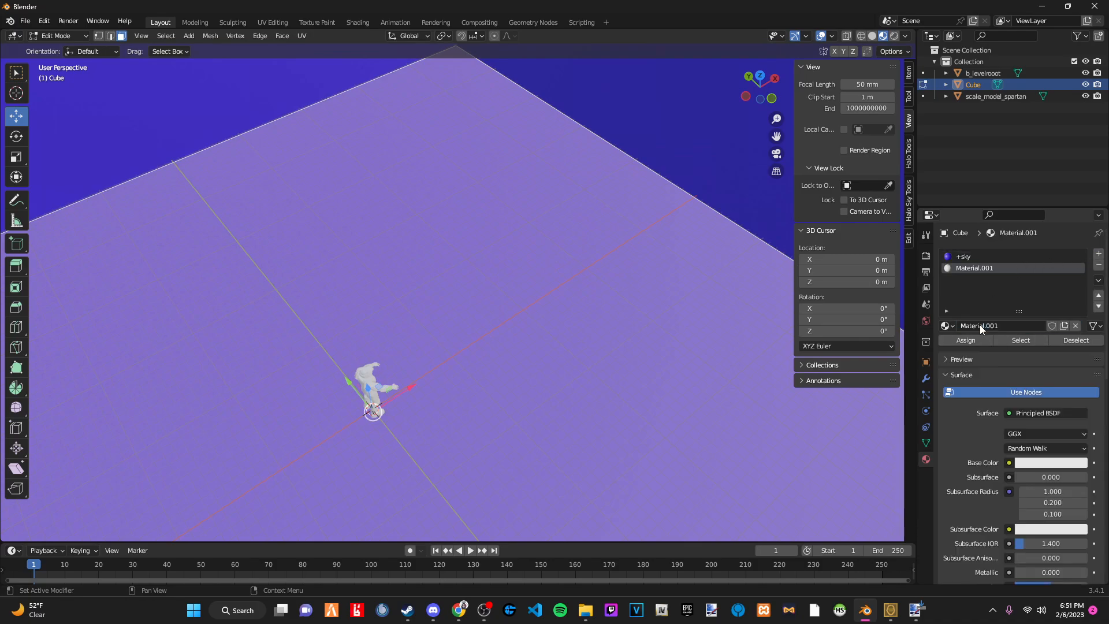
Set the new material's Base Color input to an Image Texture.
{"action": "left_click", "coordinate": [1009, 463]}
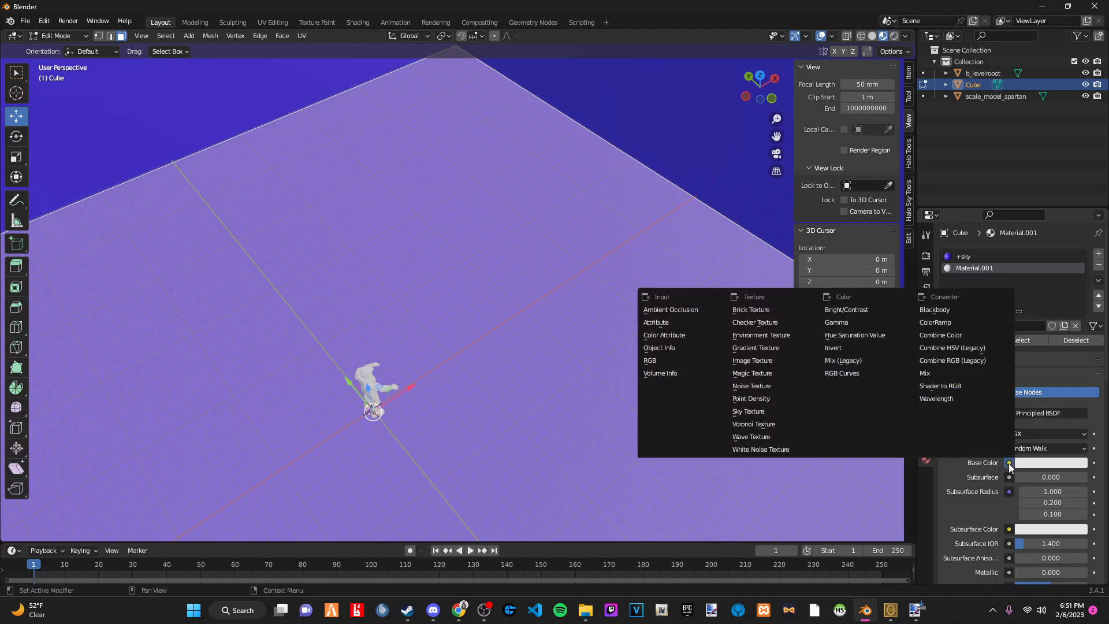
{"action": "left_click", "coordinate": [1010, 465]}
{"action": "left_click", "coordinate": [1009, 463]}
{"action": "left_click", "coordinate": [752, 361]}
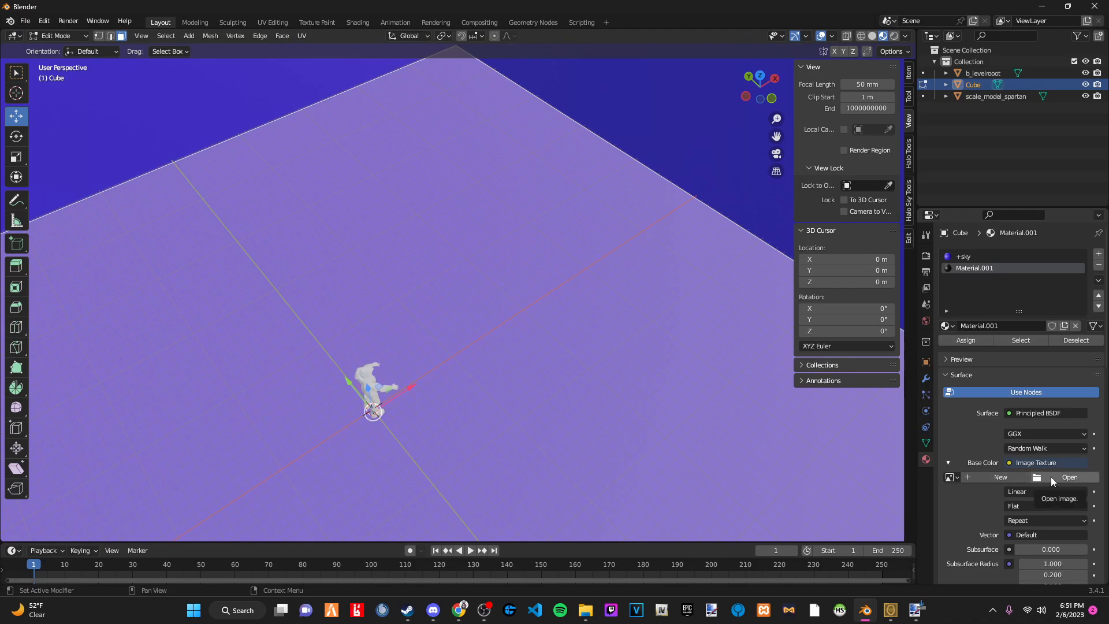
Load dirt.tiff from H3EK\data\levels\multi\tutorial\bitmaps as the material's Base Color image.
{"action": "left_click", "coordinate": [1051, 476]}
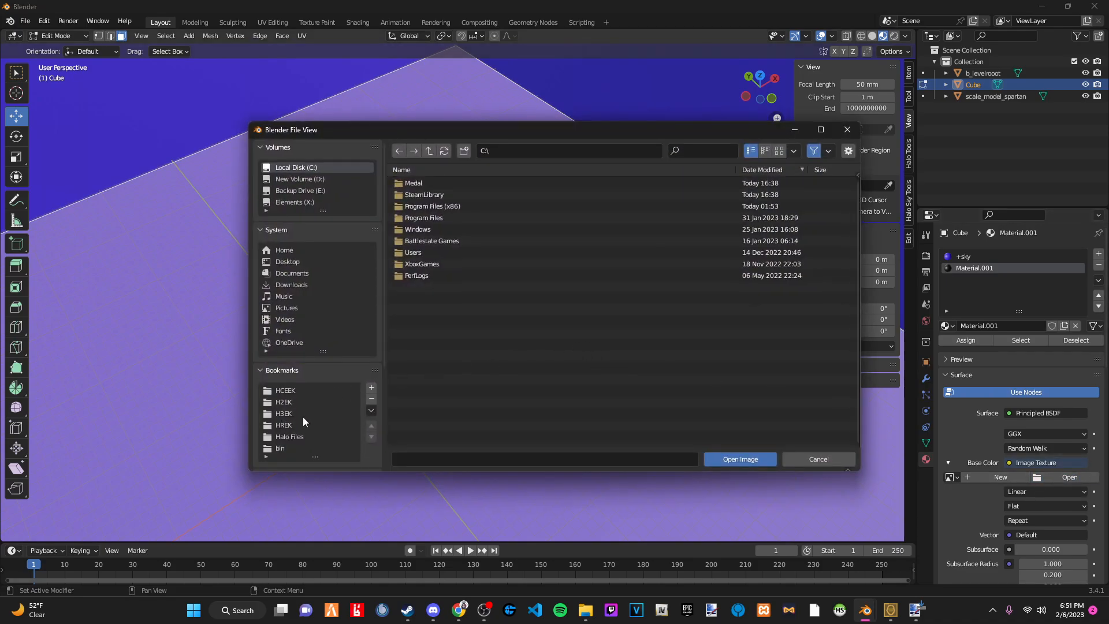
{"action": "left_click", "coordinate": [283, 413]}
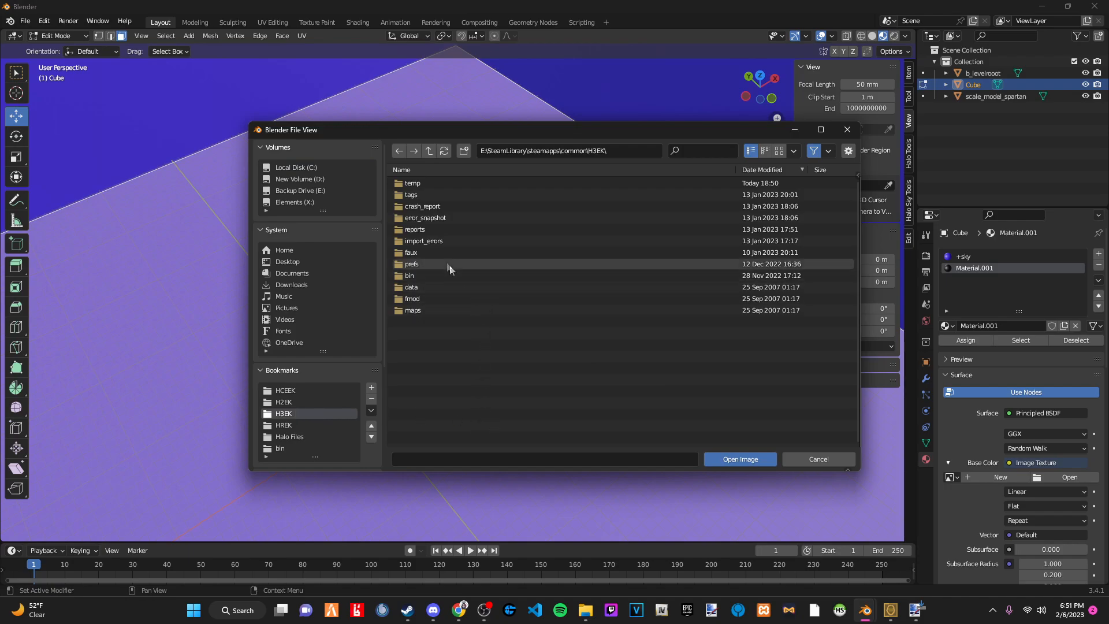
{"action": "double_click", "coordinate": [422, 286]}
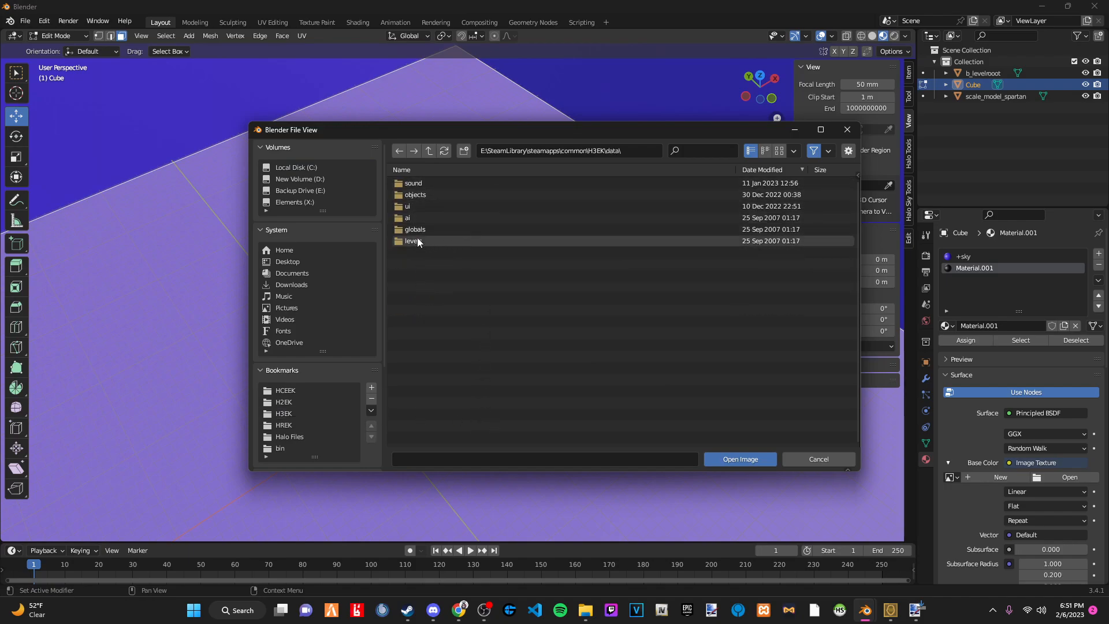
{"action": "double_click", "coordinate": [417, 241]}
{"action": "double_click", "coordinate": [421, 181]}
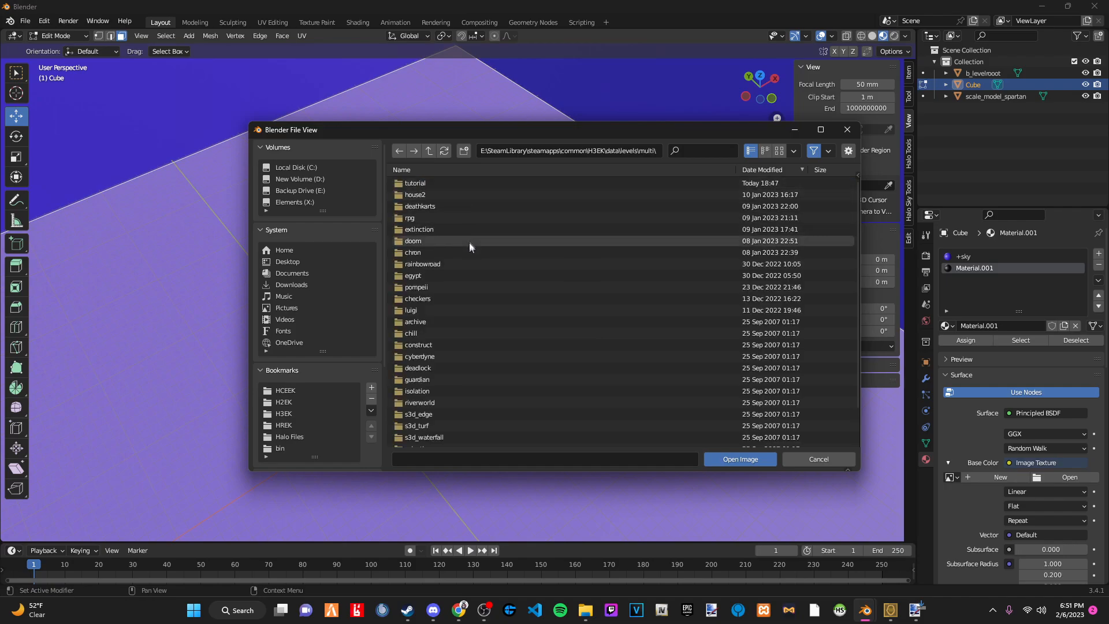
{"action": "double_click", "coordinate": [420, 183]}
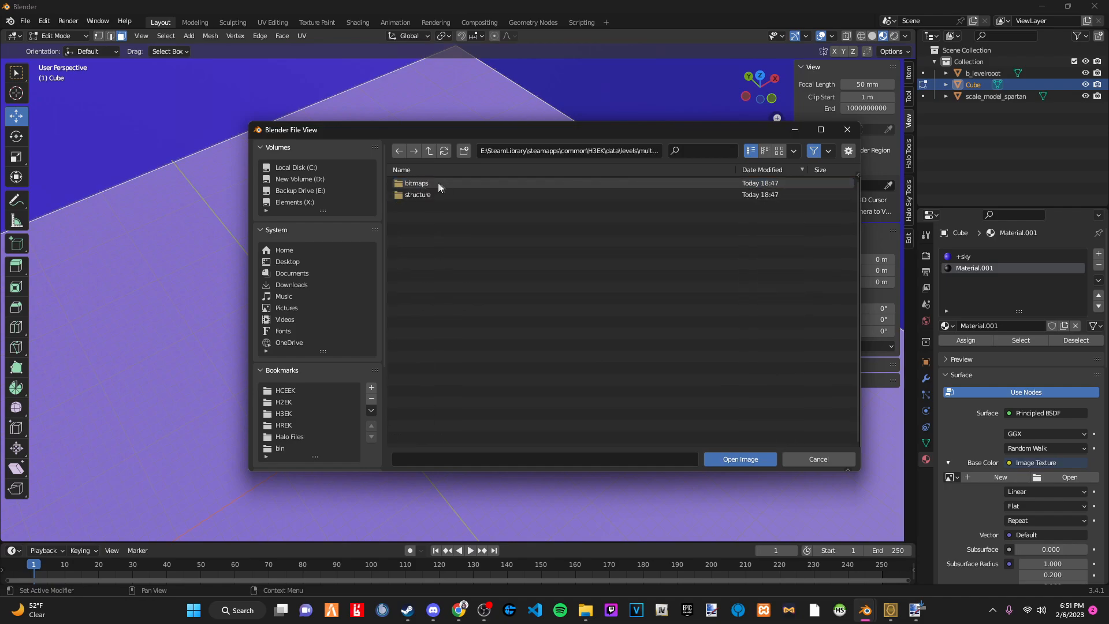
{"action": "double_click", "coordinate": [431, 182]}
{"action": "left_click", "coordinate": [432, 183]}
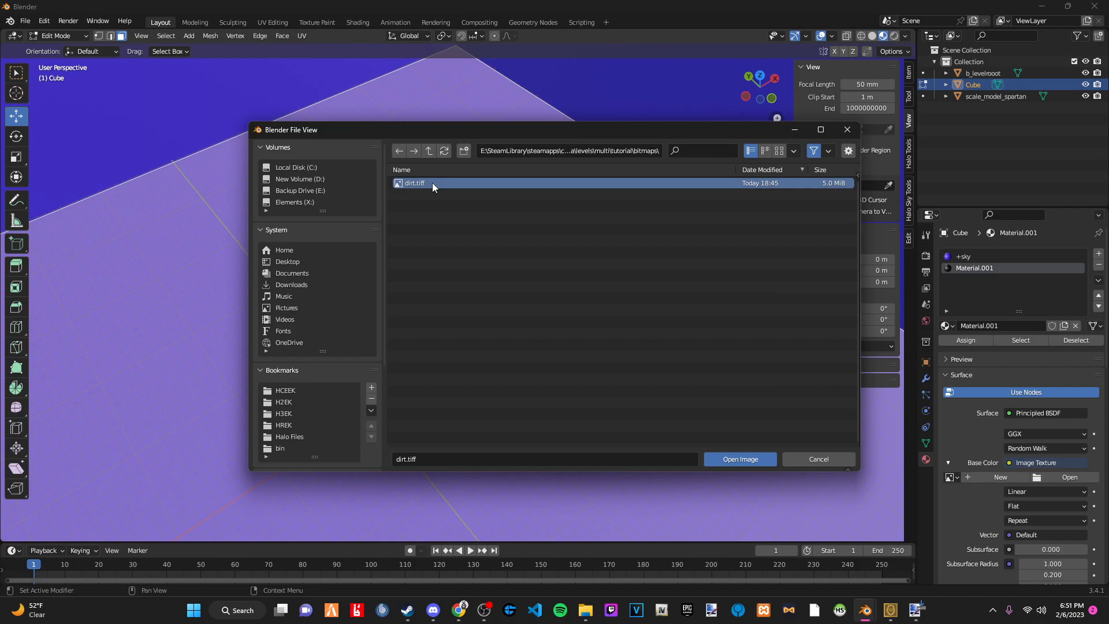
{"action": "left_click", "coordinate": [722, 459]}
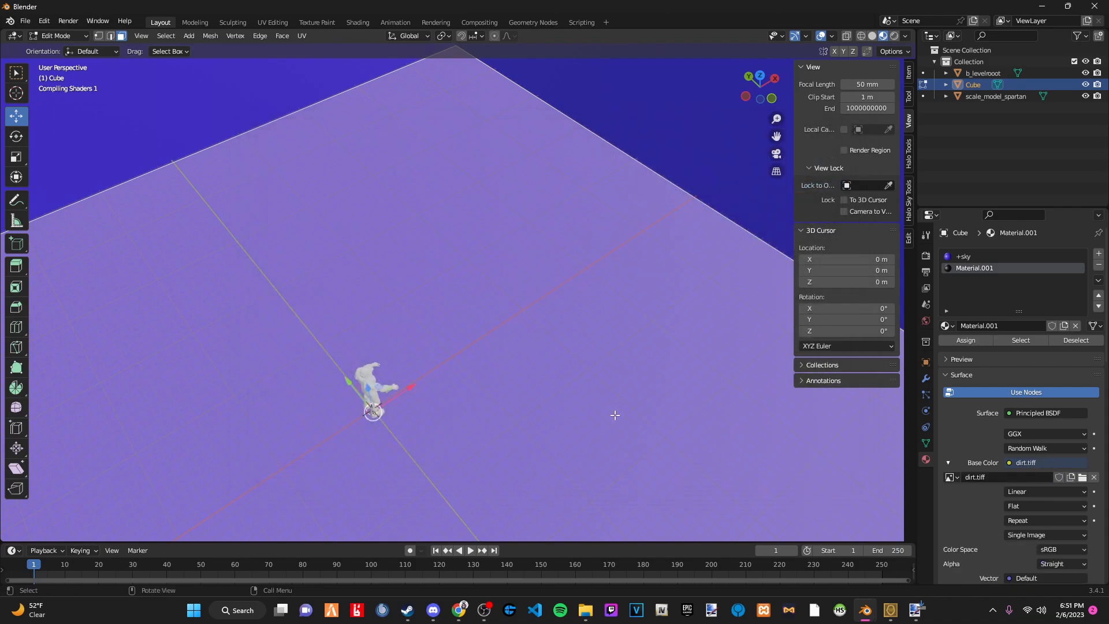
Rename the new material dirt and assign it to the selected floor face of the cube.
{"action": "double_click", "coordinate": [988, 266]}
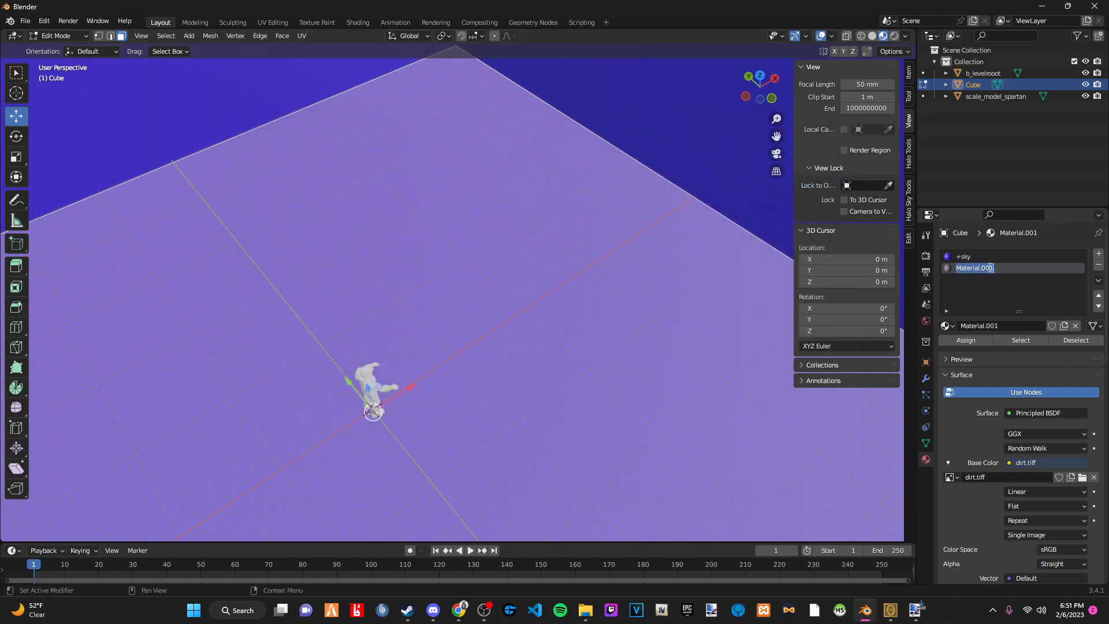
{"action": "type", "text": "dirt"}
{"action": "key", "text": "Return"}
{"action": "left_click", "coordinate": [972, 477]}
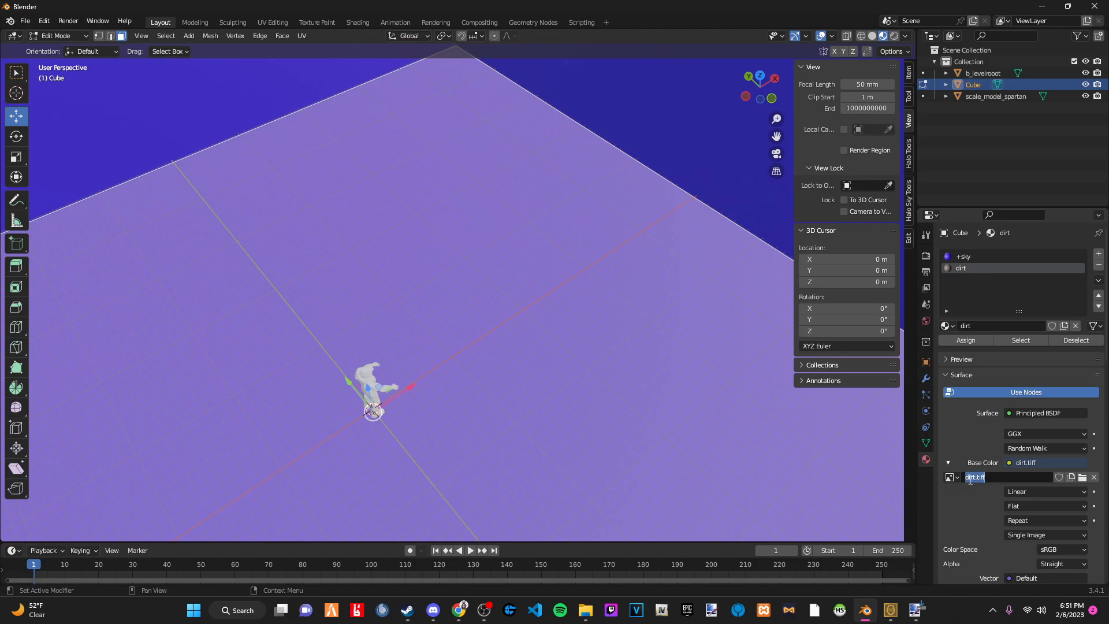
{"action": "left_click", "coordinate": [986, 477]}
{"action": "left_click", "coordinate": [964, 338]}
{"action": "middle_click_drag", "start_coordinate": [655, 323], "coordinate": [531, 331]}
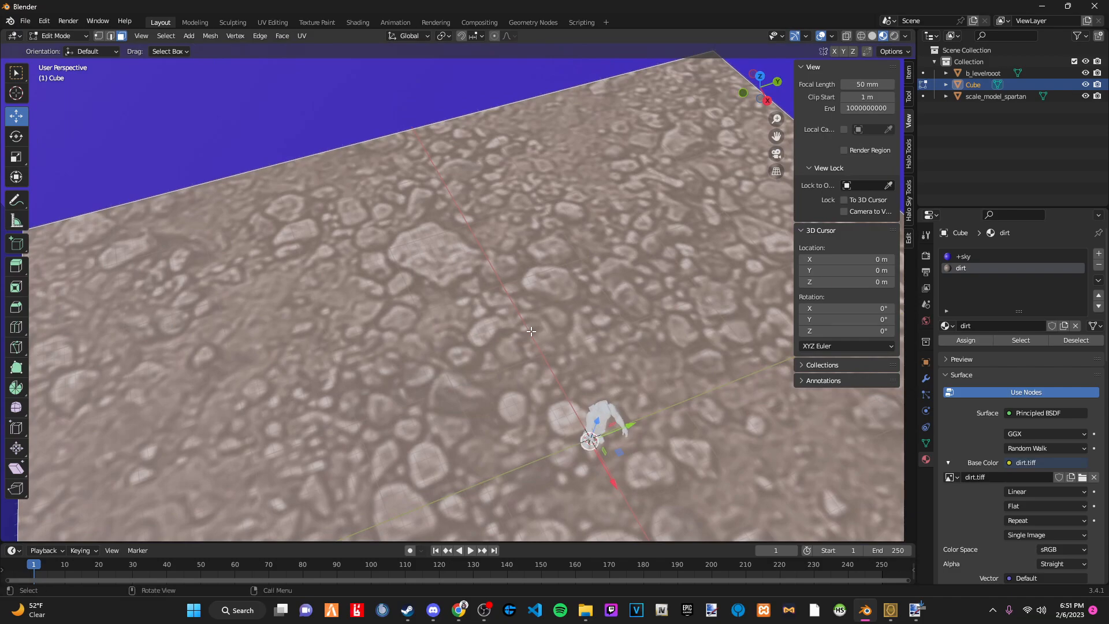
Split the 3D viewport vertically into two side-by-side areas of about equal width.
{"action": "left_click", "coordinate": [279, 105]}
{"action": "left_click", "coordinate": [512, 259]}
{"action": "left_click_drag", "start_coordinate": [917, 118], "coordinate": [916, 118]}
{"action": "right_click", "coordinate": [917, 118]}
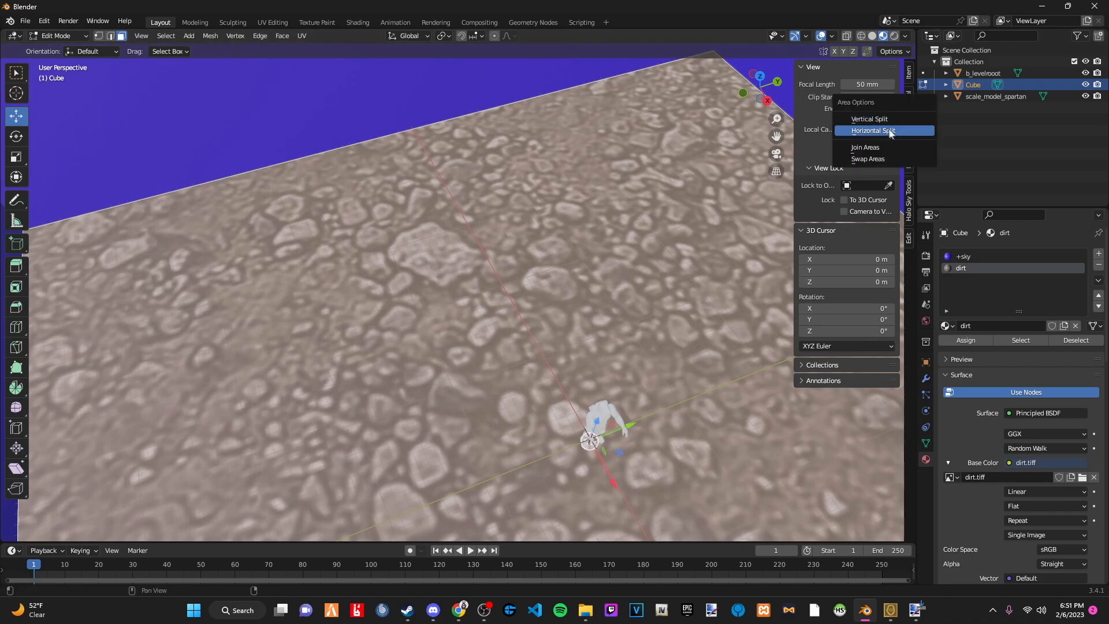
{"action": "left_click", "coordinate": [869, 119]}
{"action": "left_click", "coordinate": [523, 142]}
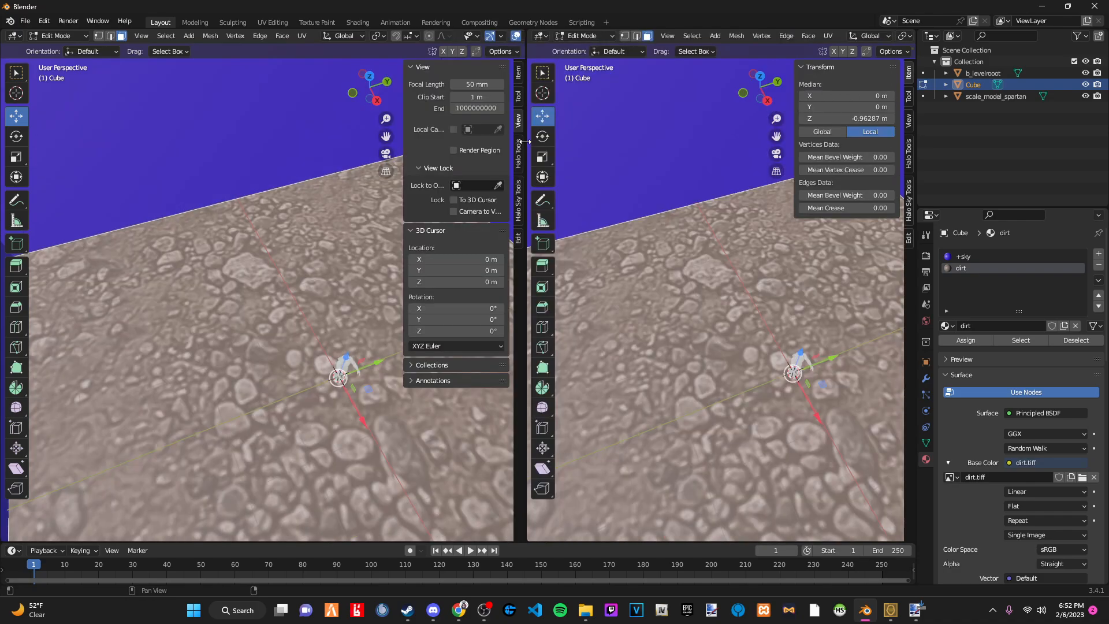
Switch the newly split viewport area to the UV Editor.
{"action": "middle_click_drag", "start_coordinate": [731, 234], "coordinate": [805, 276]}
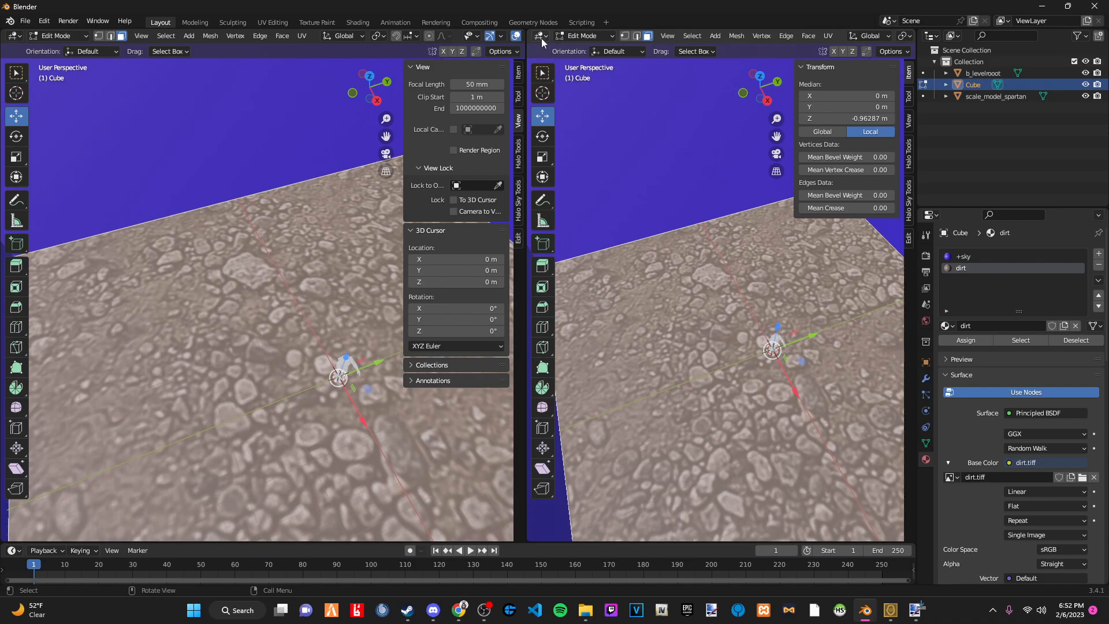
{"action": "right_click", "coordinate": [917, 144]}
{"action": "left_click", "coordinate": [539, 37]}
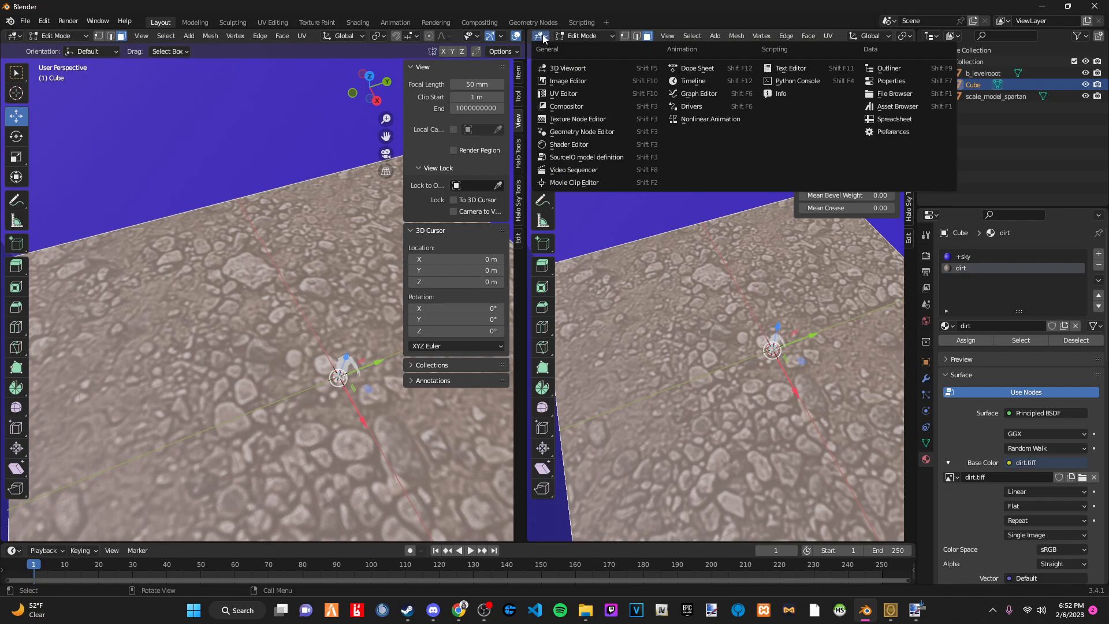
{"action": "left_click", "coordinate": [571, 92]}
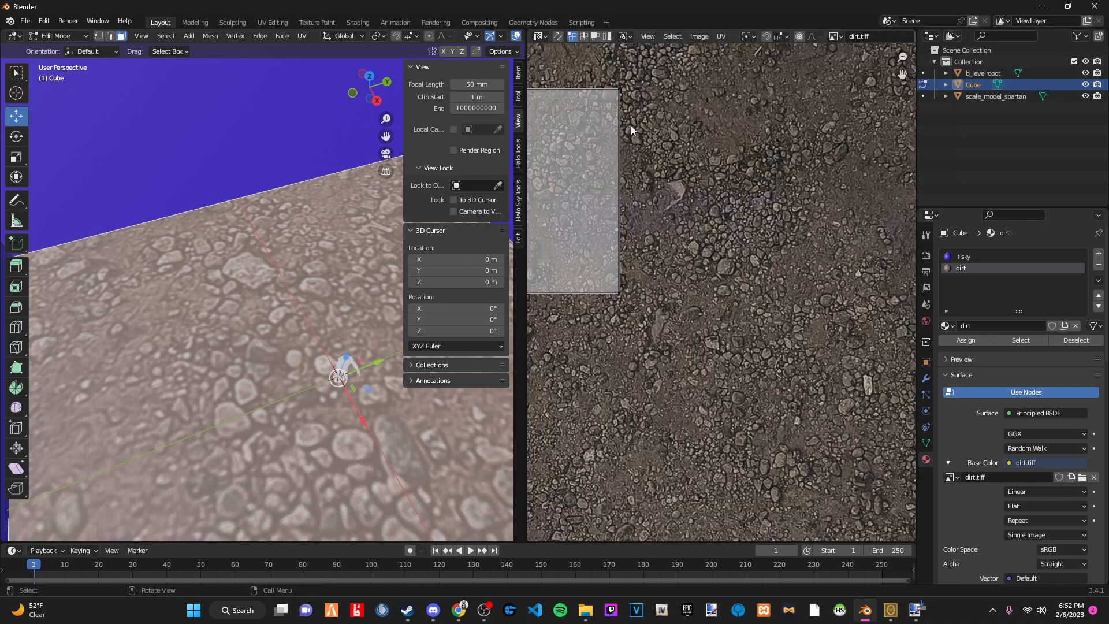
Unwrap the cube's floor face over the dirt texture in the UV Editor.
{"action": "right_click", "coordinate": [718, 287]}
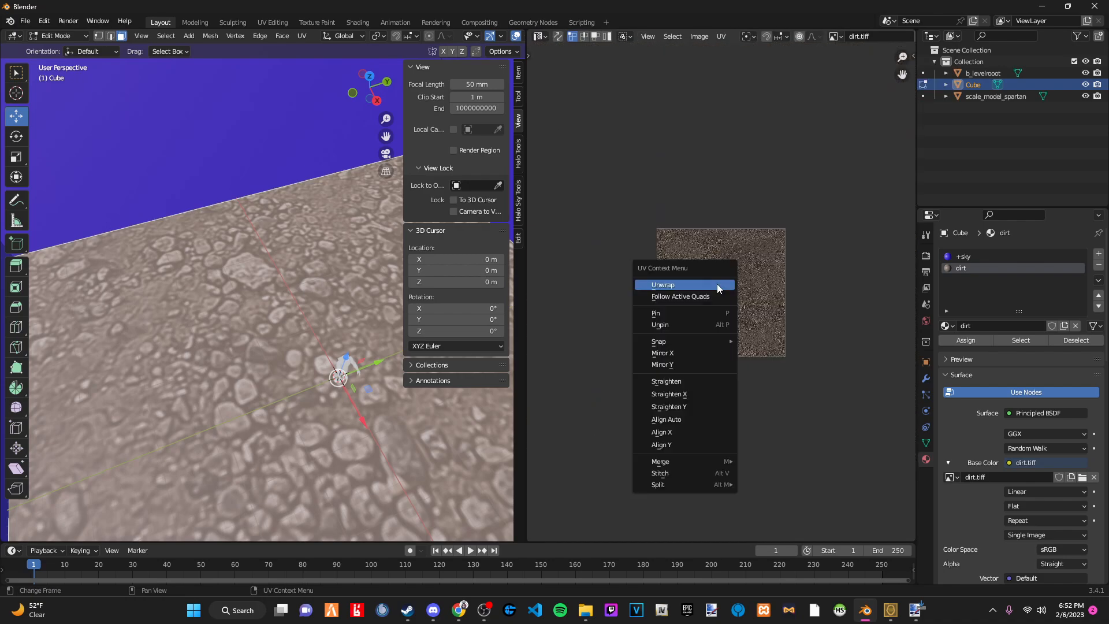
{"action": "left_click", "coordinate": [716, 284]}
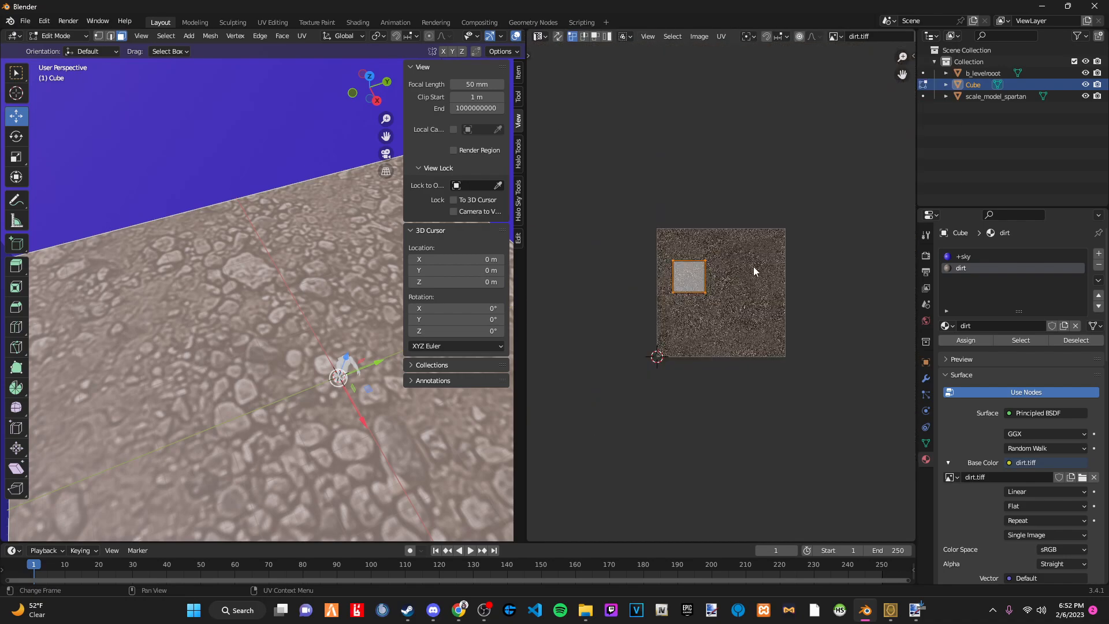
{"action": "right_click", "coordinate": [728, 302]}
{"action": "left_click", "coordinate": [681, 299]}
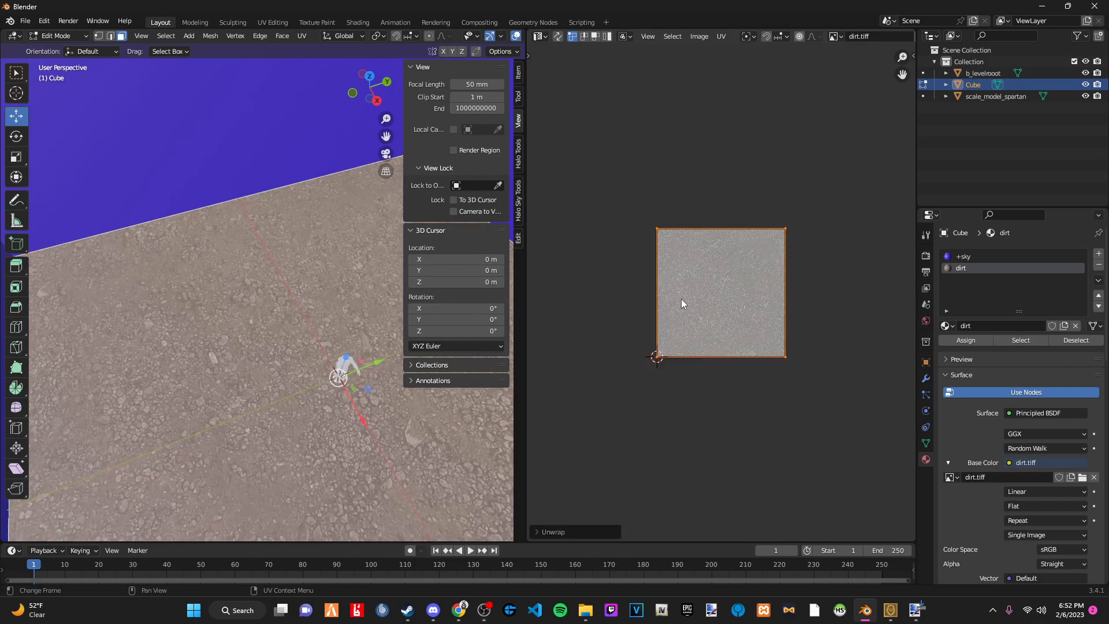
Inspect the dirt texture's scale and tiling on the level floor relative to the Spartan scale model.
{"action": "left_click", "coordinate": [699, 410]}
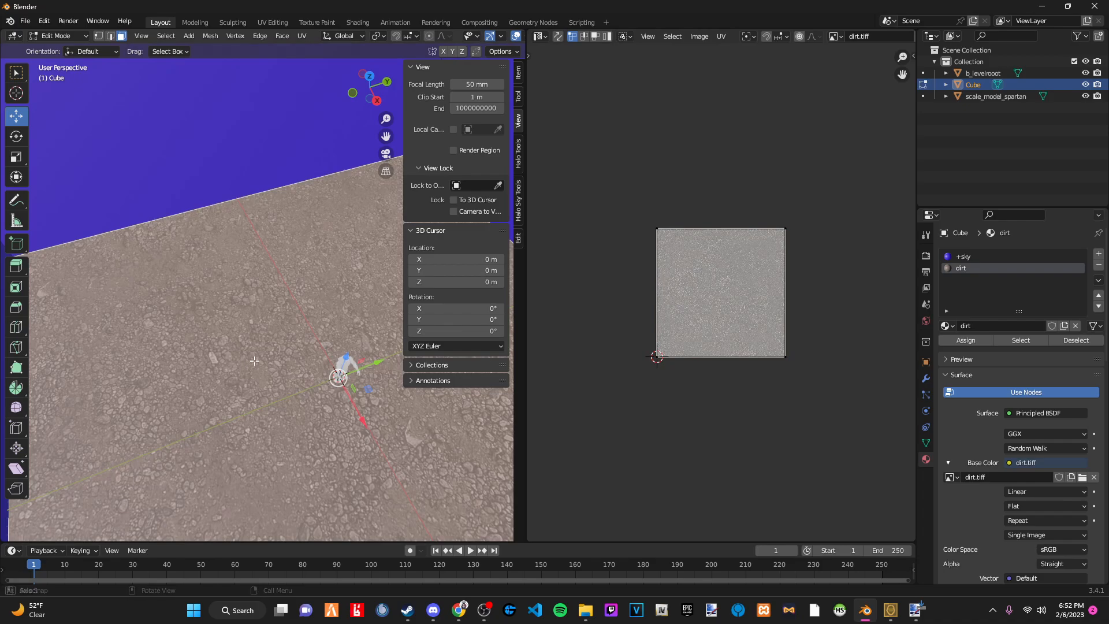
{"action": "middle_click_drag", "start_coordinate": [252, 363], "coordinate": [278, 358]}
{"action": "scroll", "coordinate": [278, 358], "scroll_direction": "up", "scroll_amount": 4}
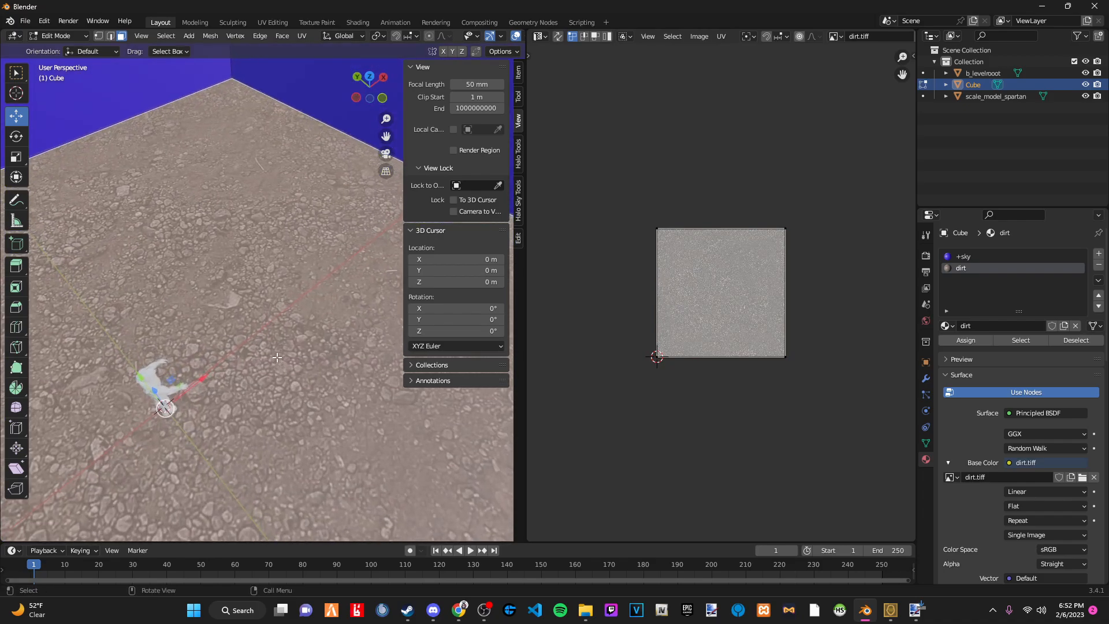
{"action": "scroll", "coordinate": [278, 358], "scroll_direction": "down", "scroll_amount": 5}
{"action": "scroll", "coordinate": [277, 355], "scroll_direction": "up", "scroll_amount": 5}
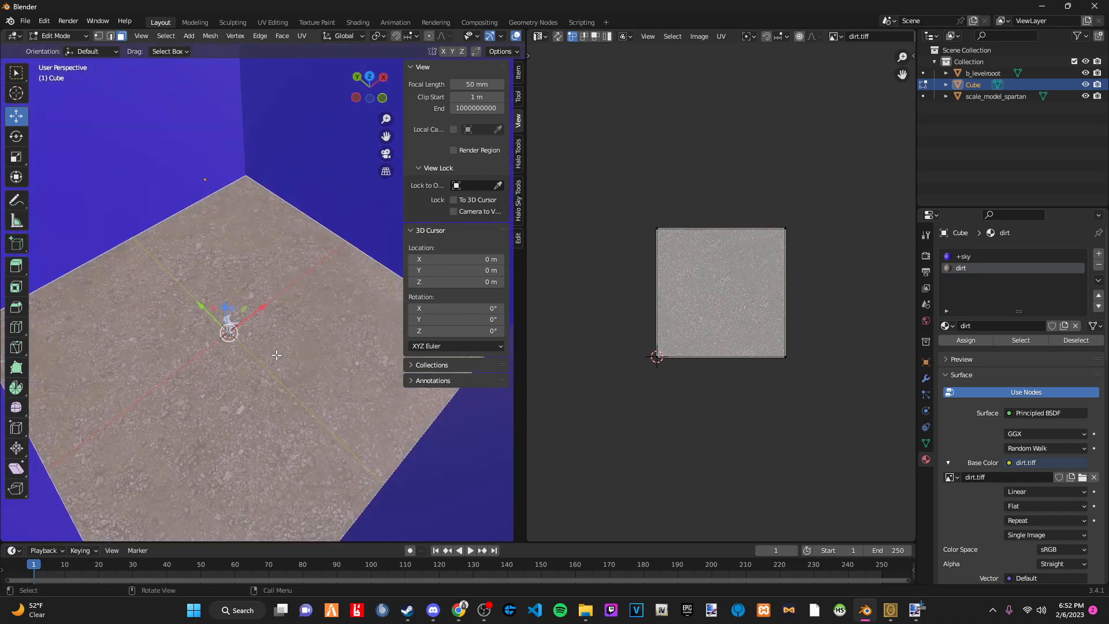
{"action": "middle_click_drag", "start_coordinate": [276, 355], "coordinate": [413, 57]}
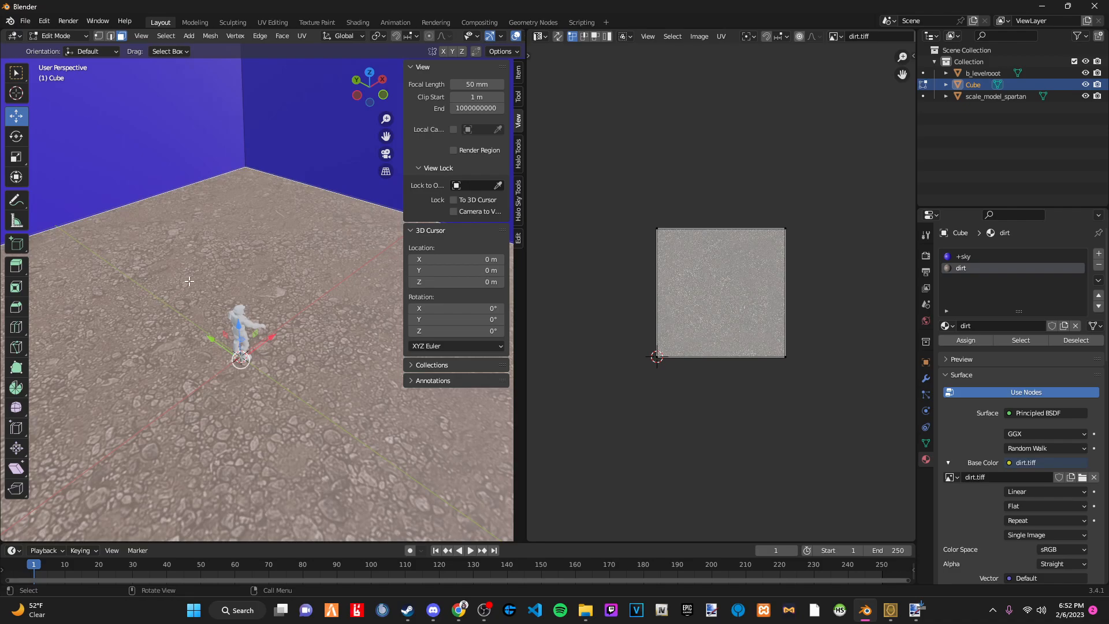
{"action": "middle_click_drag", "start_coordinate": [300, 304], "coordinate": [171, 330]}
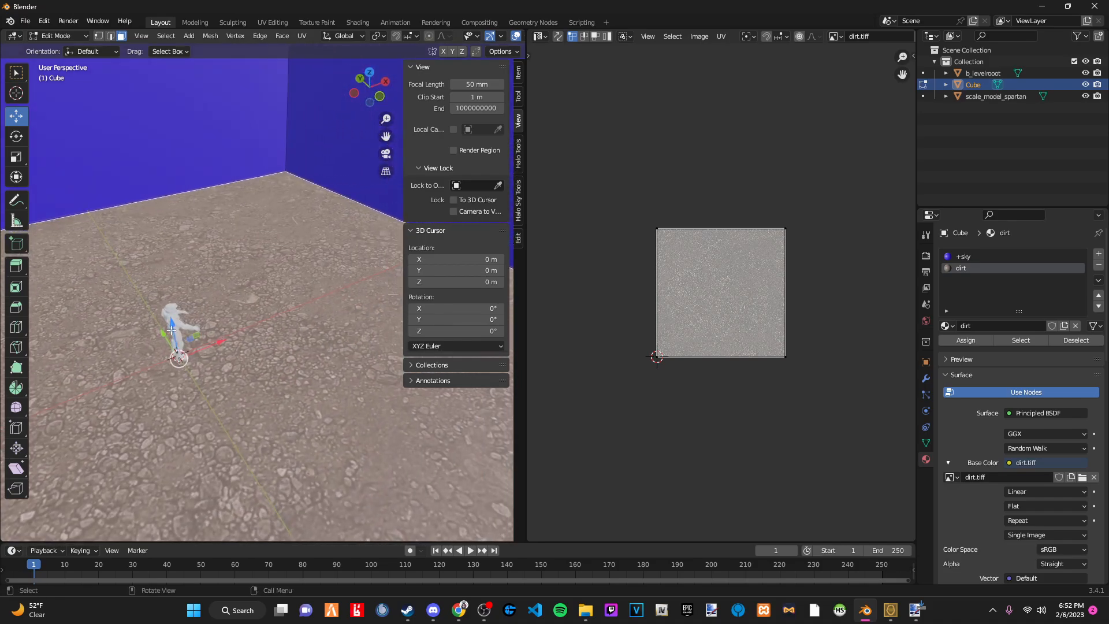
Delete the scale_model_spartan object and rename the Cube object level.
{"action": "left_click", "coordinate": [989, 97]}
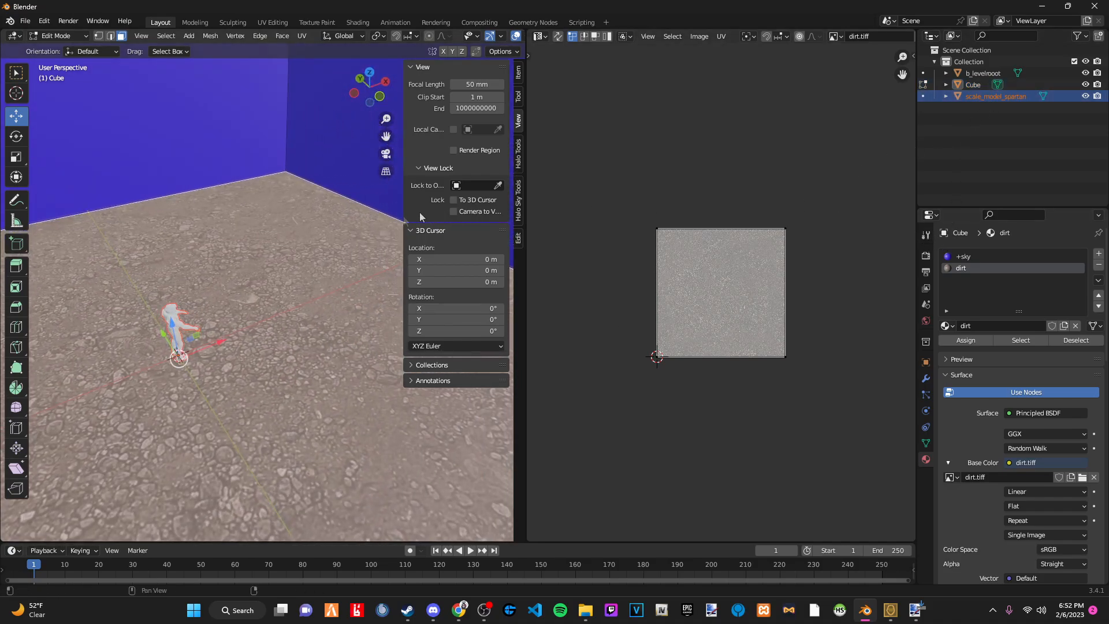
{"action": "key", "text": "Delete"}
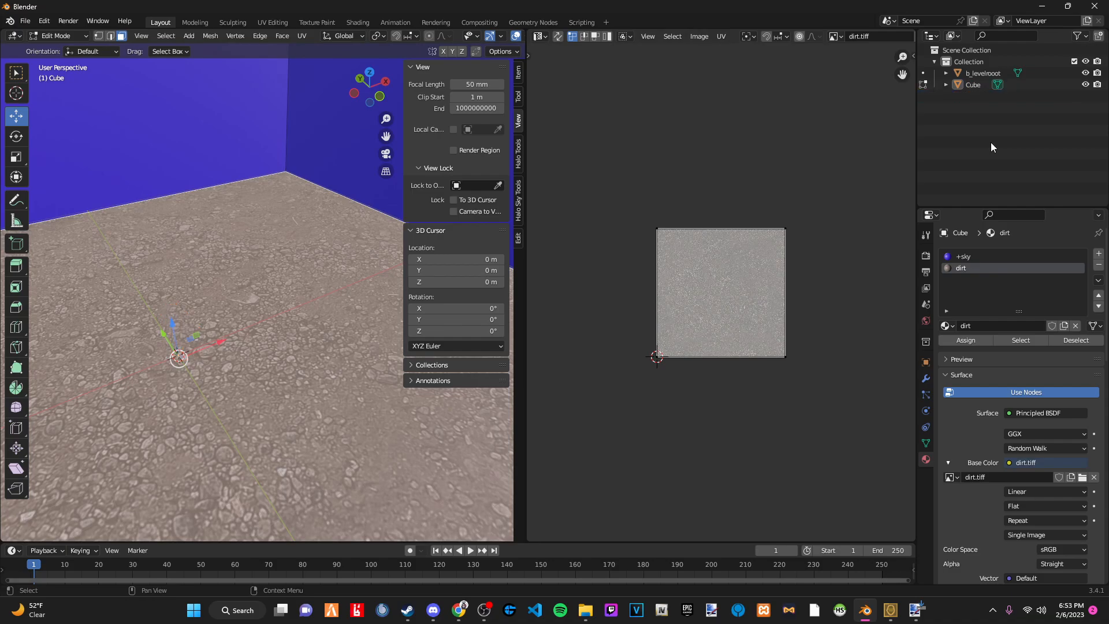
{"action": "left_click", "coordinate": [971, 84]}
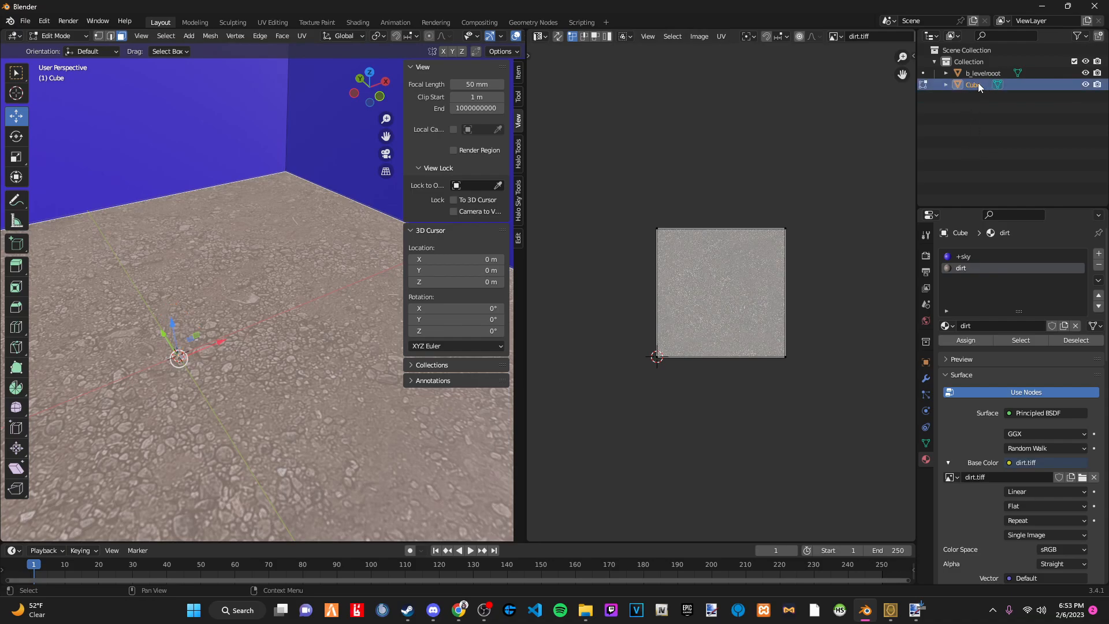
{"action": "double_click", "coordinate": [979, 85]}
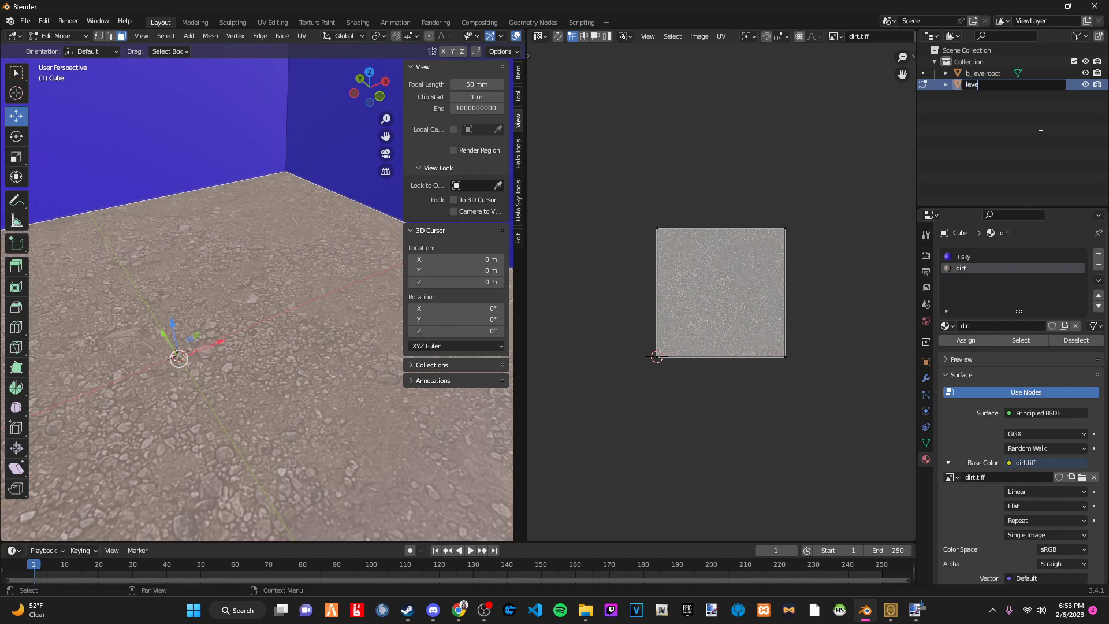
{"action": "type", "text": "l"}
{"action": "key", "text": "Return"}
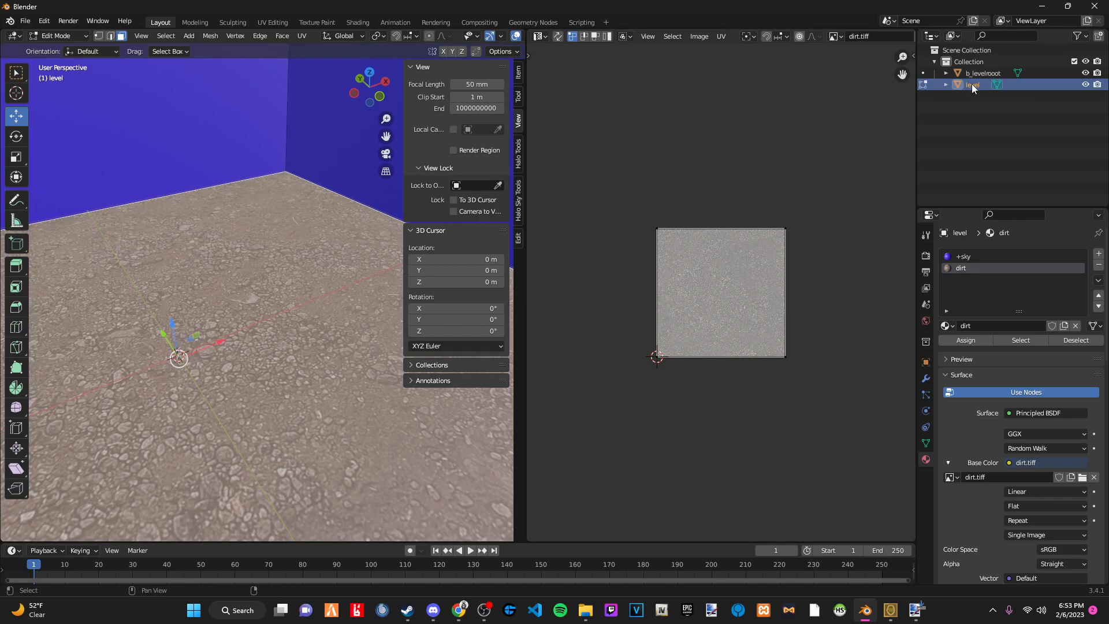
Parent the level object to the level root object and correct the root's name to b_levelroot.
{"action": "left_click_drag", "start_coordinate": [972, 84], "coordinate": [997, 71]}
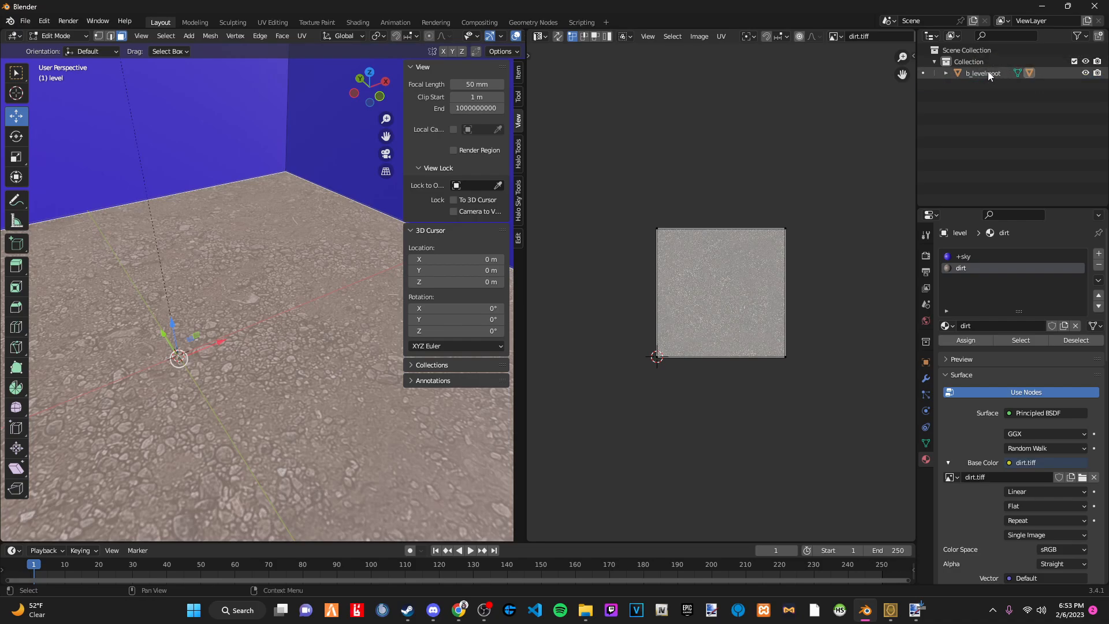
{"action": "double_click", "coordinate": [988, 71]}
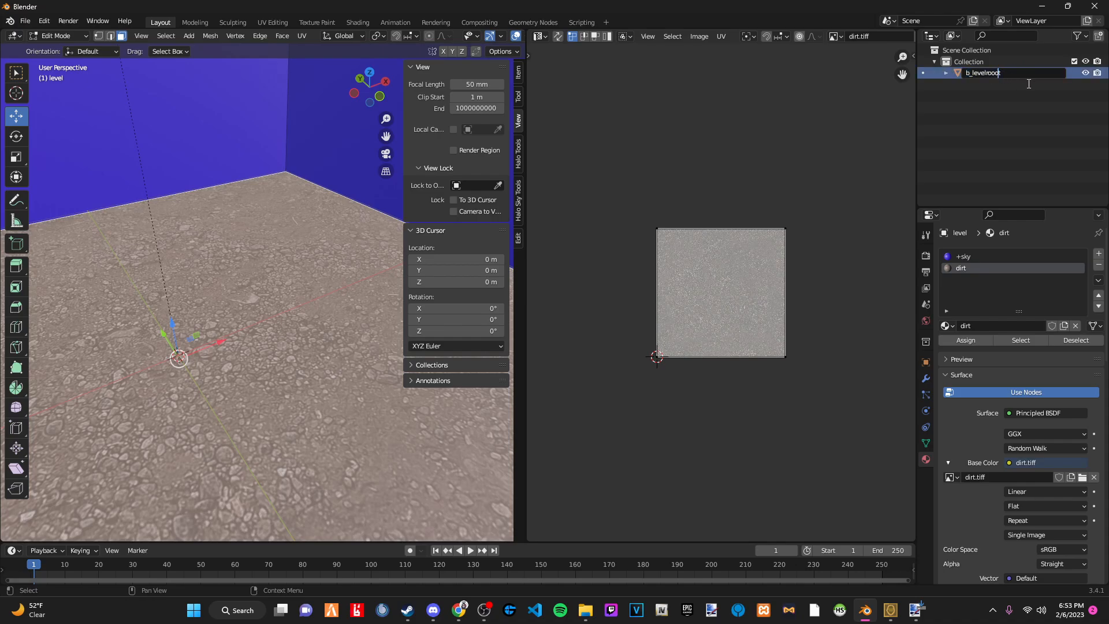
{"action": "key", "text": "Return"}
{"action": "left_click", "coordinate": [945, 72]}
{"action": "left_click", "coordinate": [979, 97]}
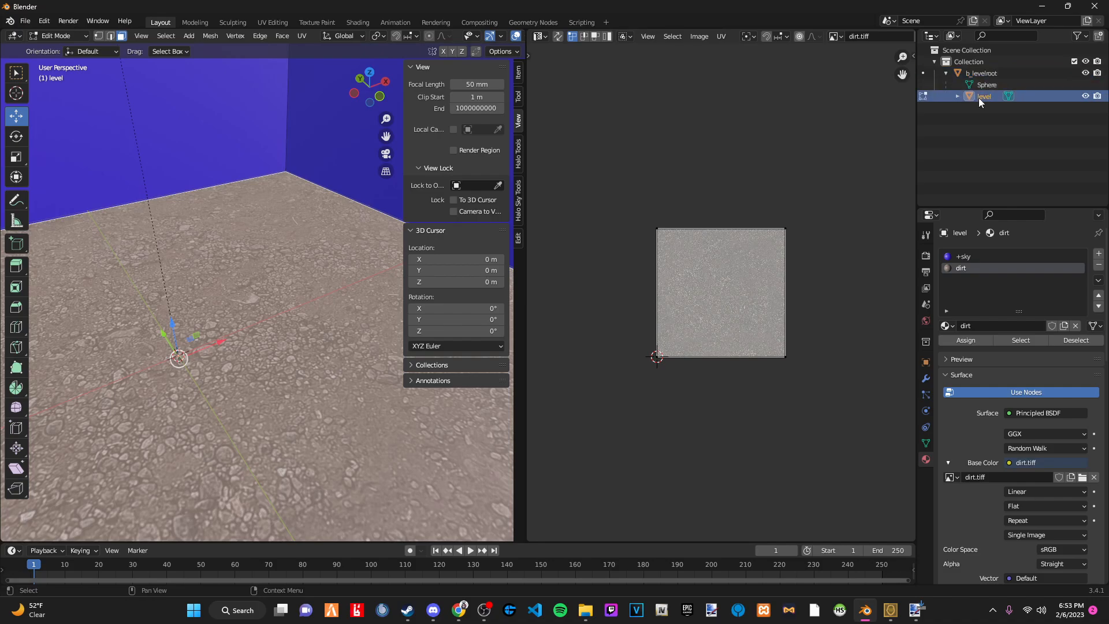
{"action": "left_click", "coordinate": [979, 74]}
{"action": "left_click", "coordinate": [945, 73]}
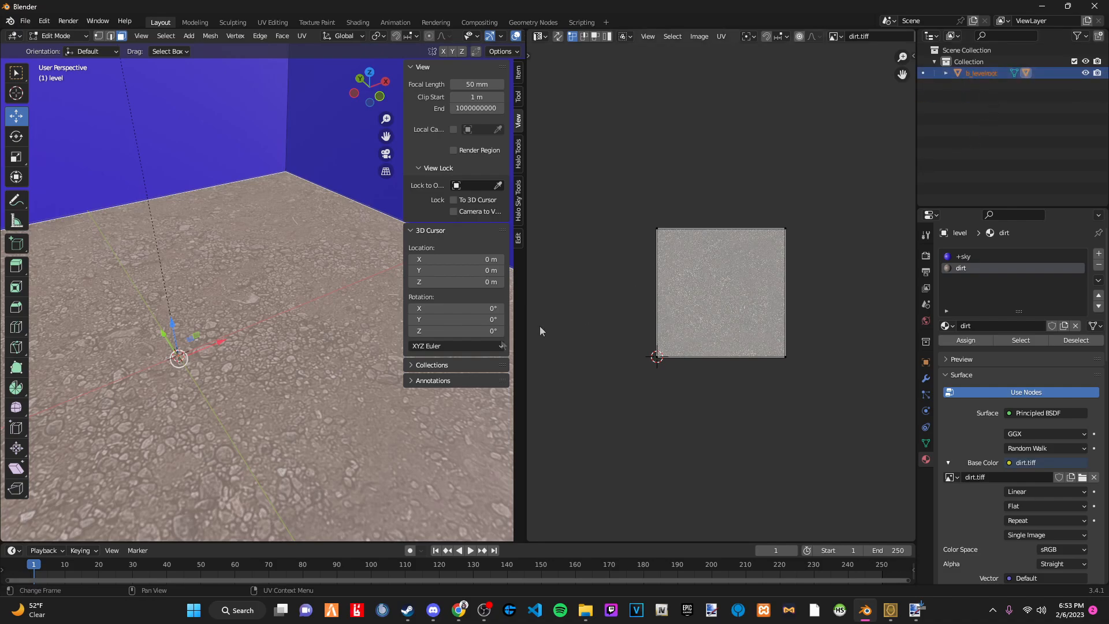
Examine the level box from the inside and outside to check its floor and sky faces.
{"action": "scroll", "coordinate": [367, 357], "scroll_direction": "down", "scroll_amount": 5}
{"action": "scroll", "coordinate": [338, 329], "scroll_direction": "down", "scroll_amount": 4}
{"action": "scroll", "coordinate": [287, 255], "scroll_direction": "up", "scroll_amount": 8}
{"action": "middle_click_drag", "start_coordinate": [226, 143], "coordinate": [321, 228]}
{"action": "scroll", "coordinate": [321, 230], "scroll_direction": "down", "scroll_amount": 3}
{"action": "scroll", "coordinate": [321, 231], "scroll_direction": "up", "scroll_amount": 1}
{"action": "scroll", "coordinate": [331, 272], "scroll_direction": "down", "scroll_amount": 3}
{"action": "middle_click_drag", "start_coordinate": [337, 292], "coordinate": [72, 212]}
{"action": "left_click", "coordinate": [362, 435]}
{"action": "middle_click_drag", "start_coordinate": [364, 433], "coordinate": [409, 435]}
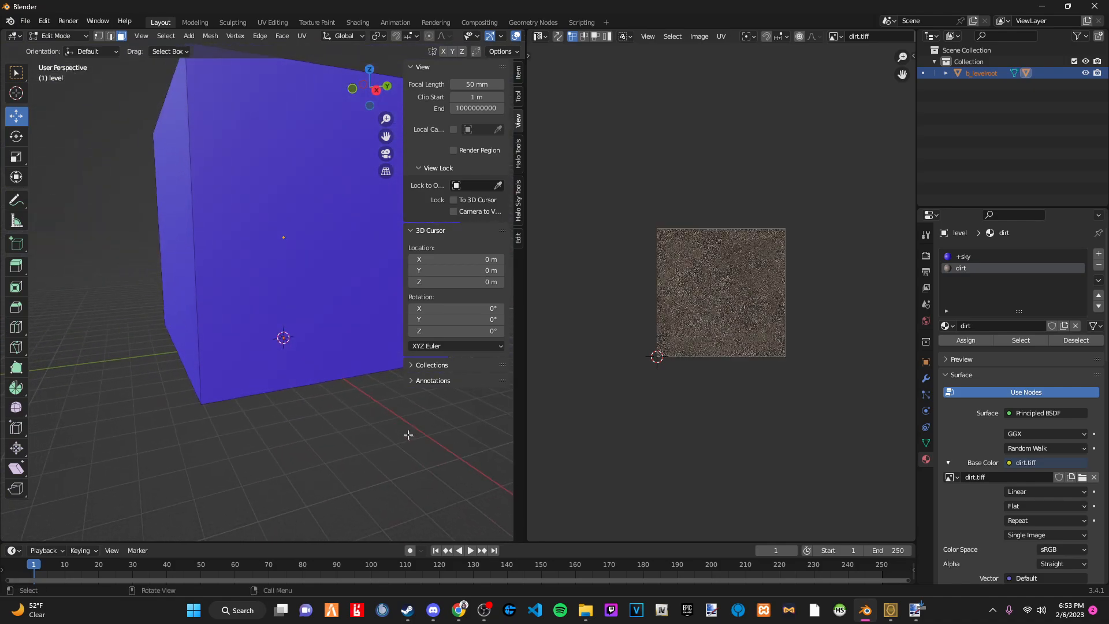
Start a Halo Amalgam Scene Specification (.ass) export and browse to H3EK\data\levels\multi\tutorial\structure as the destination.
{"action": "left_click", "coordinate": [25, 21]}
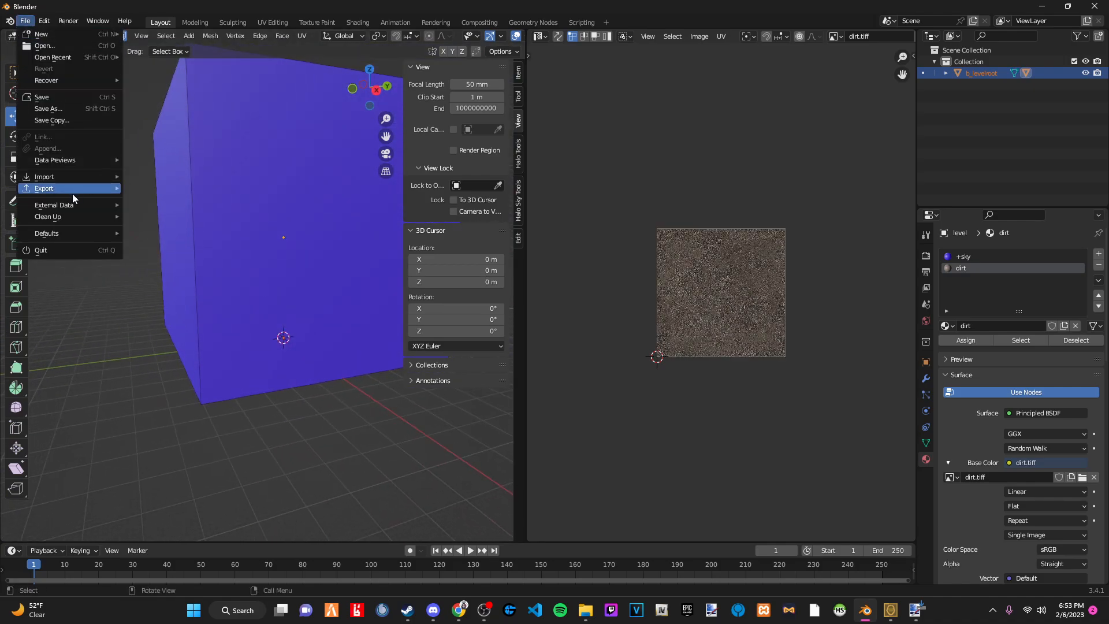
{"action": "mouse_move", "coordinate": [75, 191]}
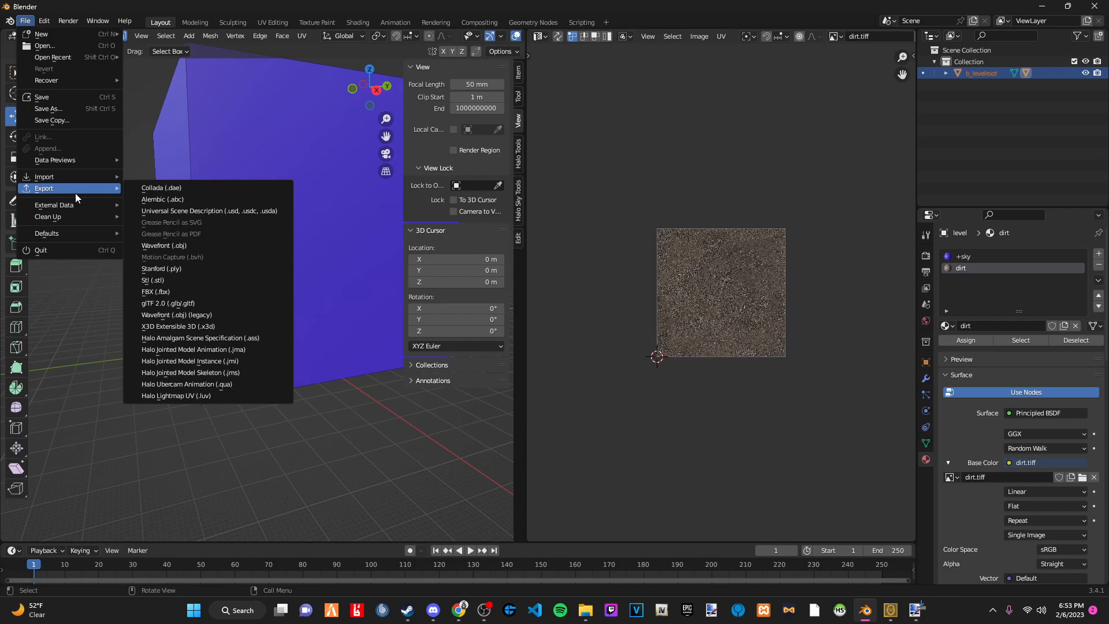
{"action": "left_click", "coordinate": [257, 341]}
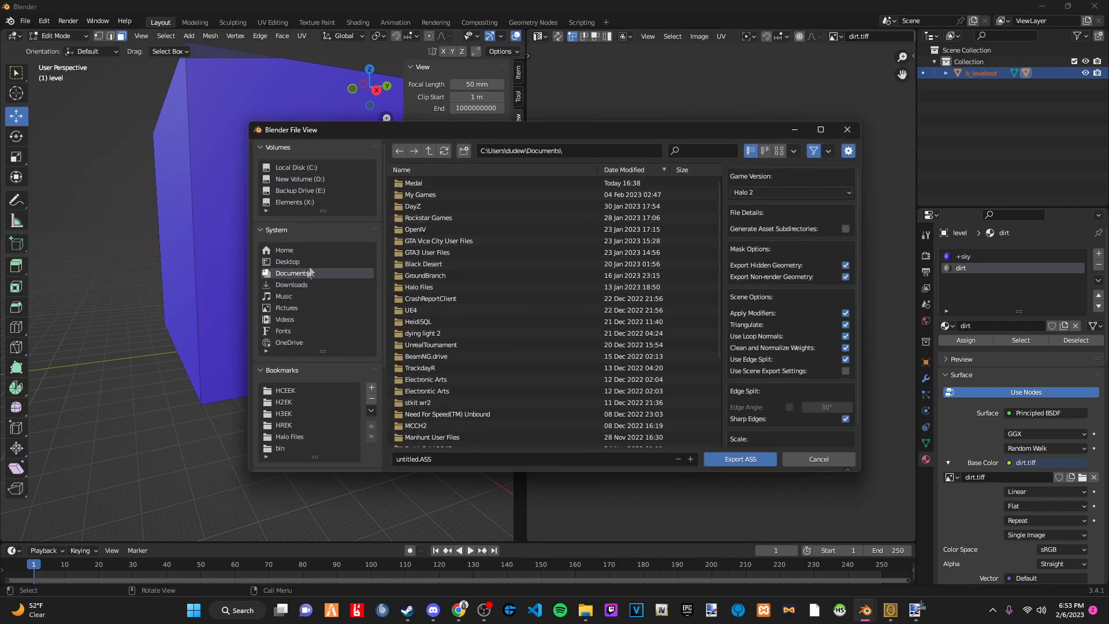
{"action": "left_click", "coordinate": [293, 414]}
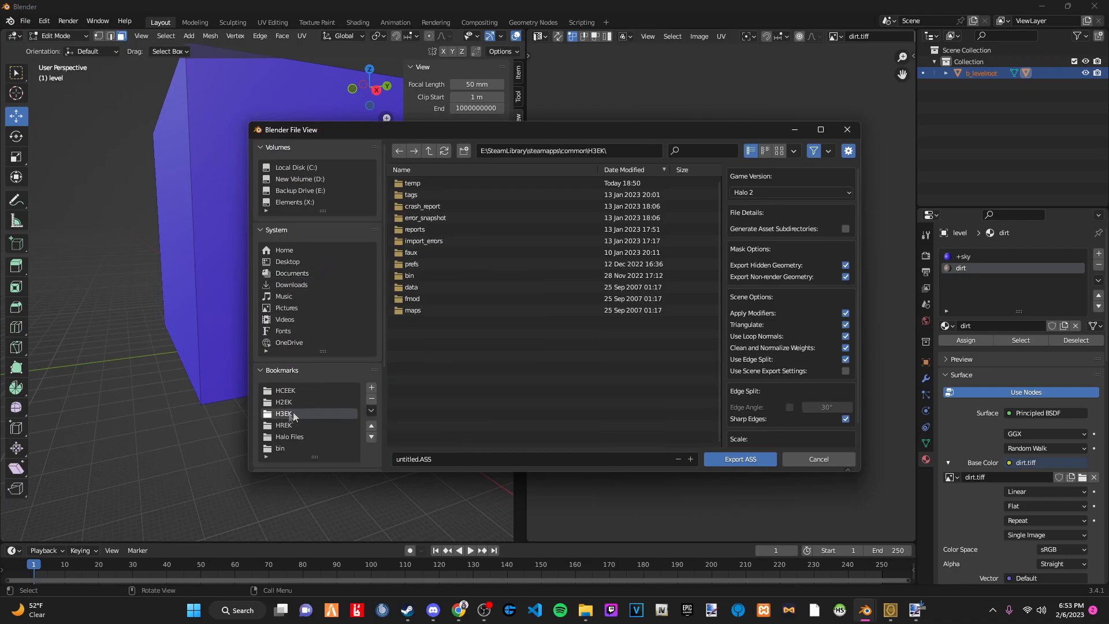
{"action": "double_click", "coordinate": [417, 287]}
{"action": "double_click", "coordinate": [428, 237]}
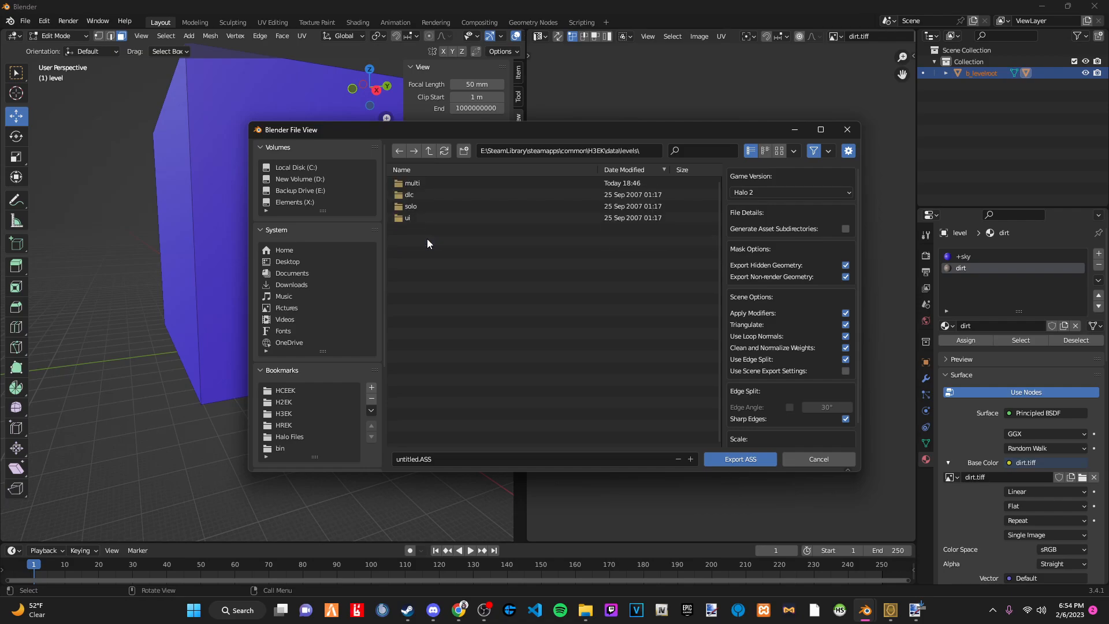
{"action": "double_click", "coordinate": [420, 183]}
{"action": "double_click", "coordinate": [435, 183]}
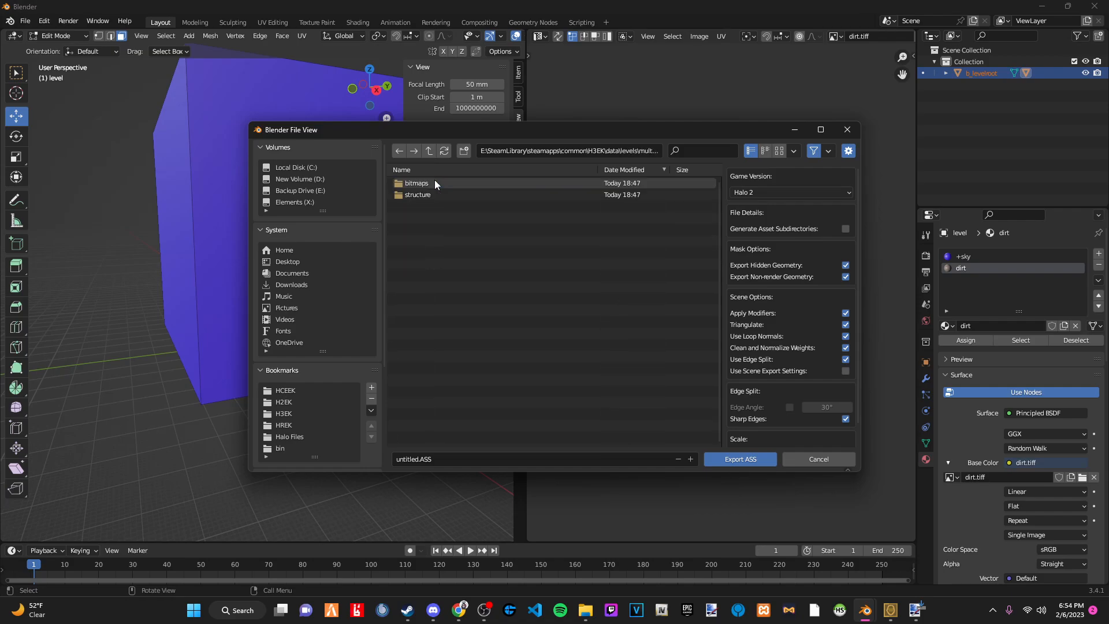
{"action": "double_click", "coordinate": [425, 194]}
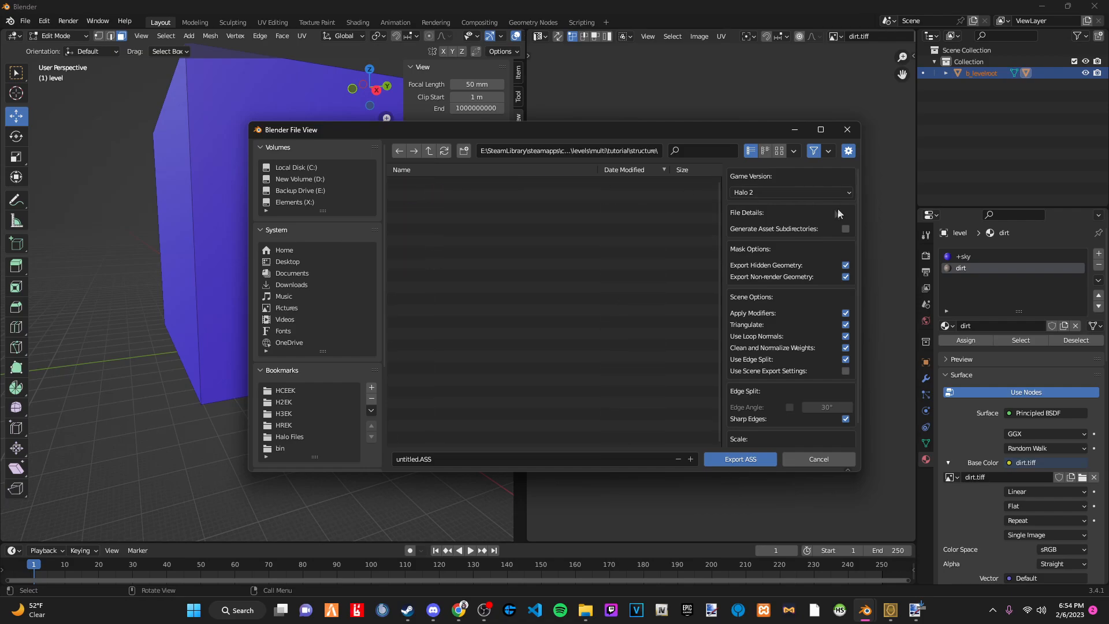
Set the export's game version to Halo 3 MCC, name the file tutorial.ASS and export it.
{"action": "left_click", "coordinate": [784, 189]}
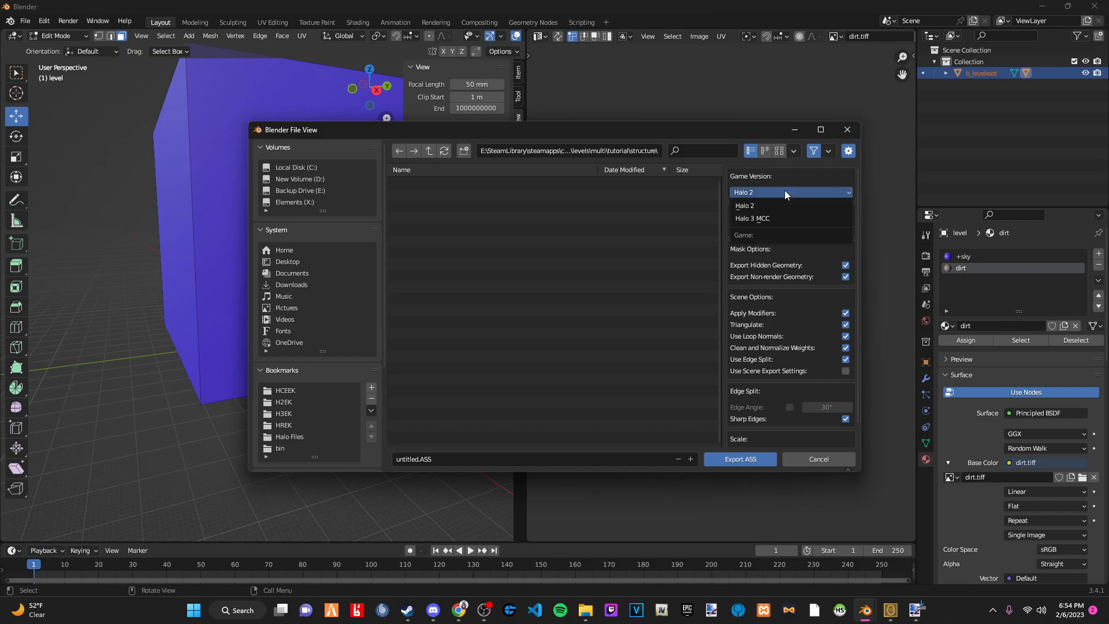
{"action": "left_click", "coordinate": [761, 219]}
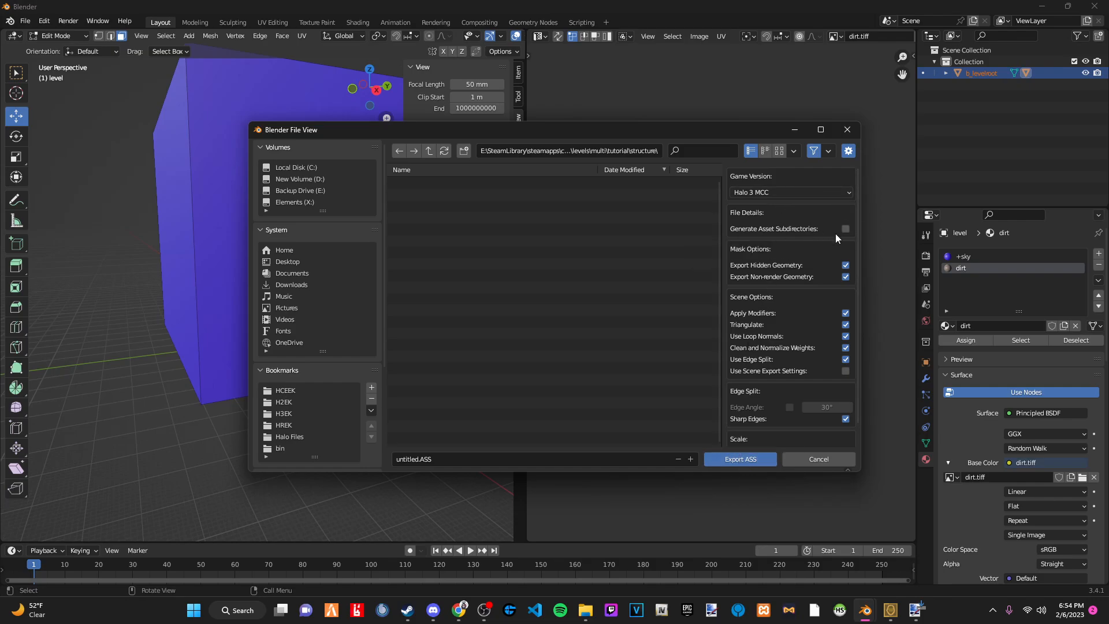
{"action": "left_click", "coordinate": [413, 459]}
{"action": "left_click_drag", "start_coordinate": [419, 460], "coordinate": [388, 459]}
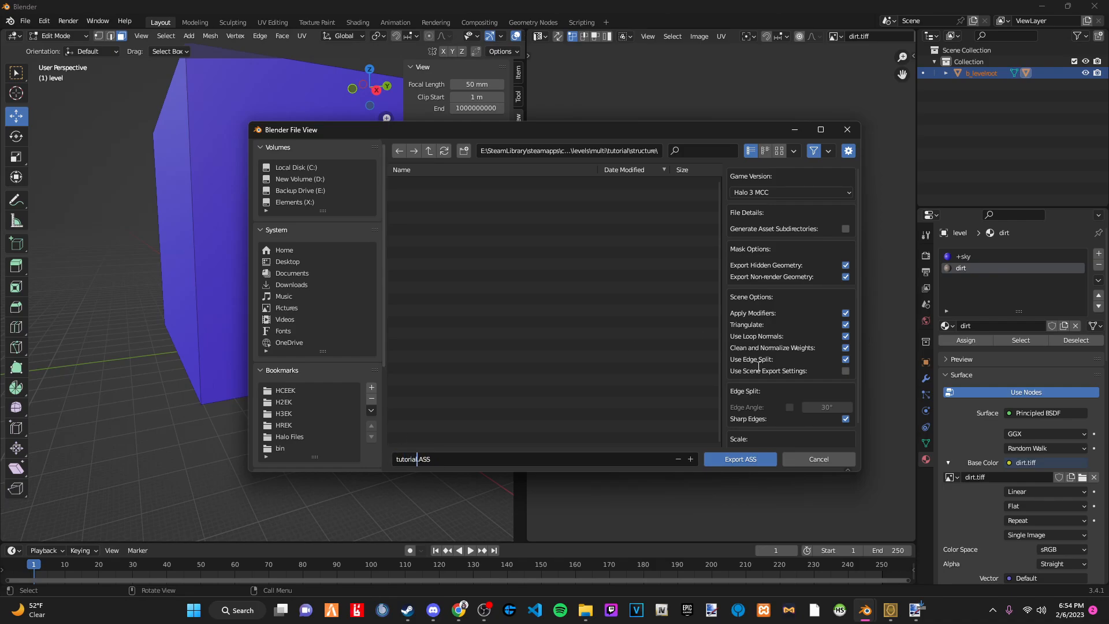
{"action": "left_click", "coordinate": [731, 460]}
{"action": "left_click", "coordinate": [730, 461]}
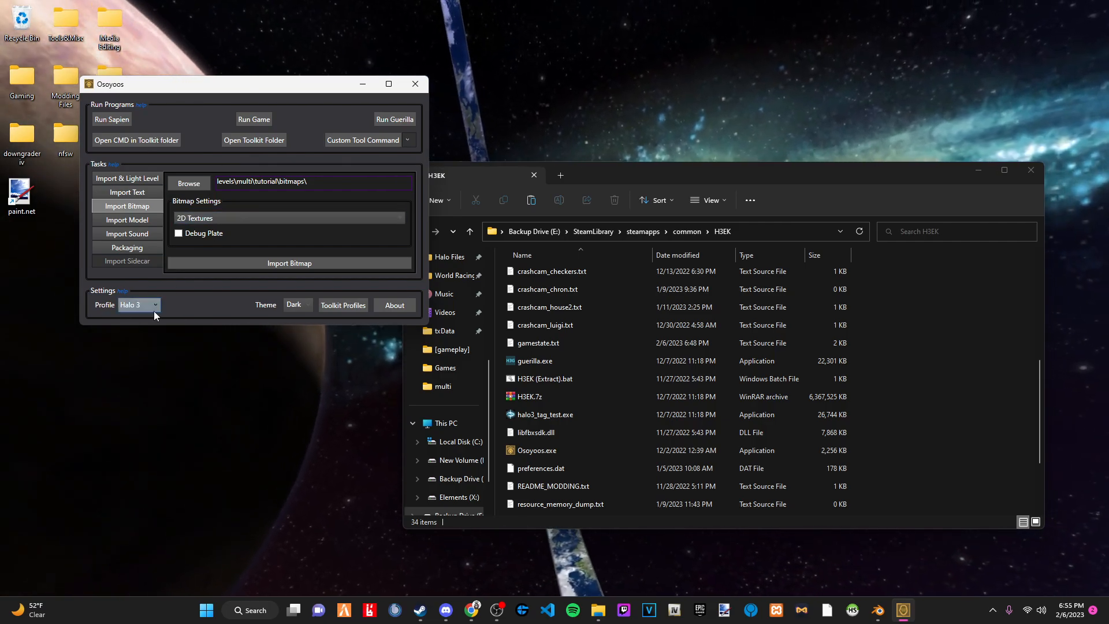
In Osoyoos, import the level from levels\multi\tutorial\structure\tutorial.ASS using Import Only with the Halo 3 profile.
{"action": "left_click", "coordinate": [126, 178]}
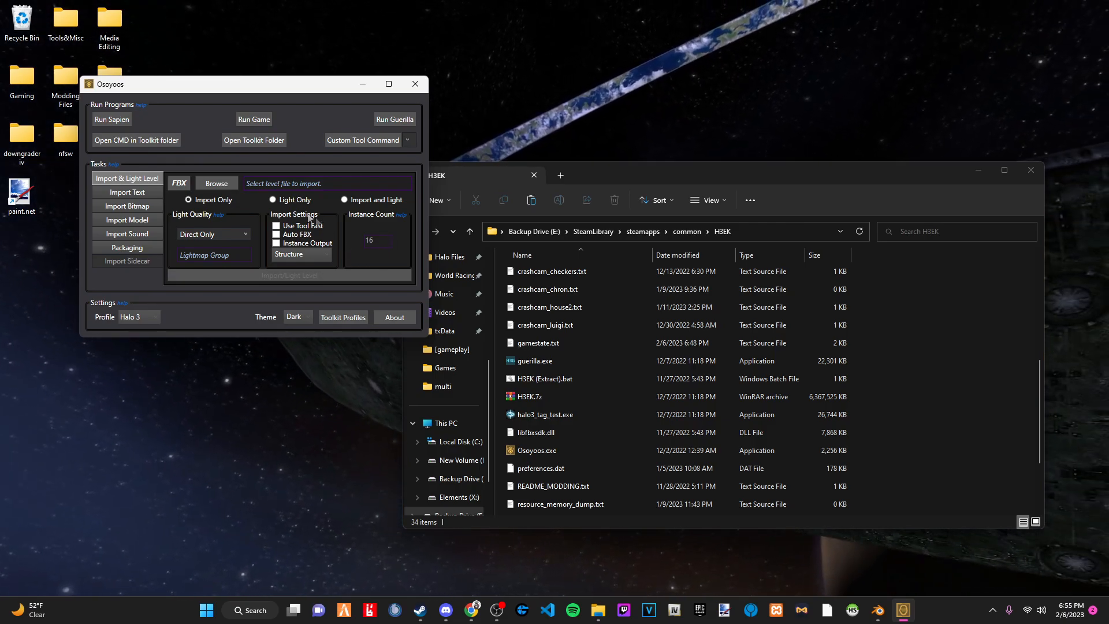
{"action": "left_click", "coordinate": [218, 184]}
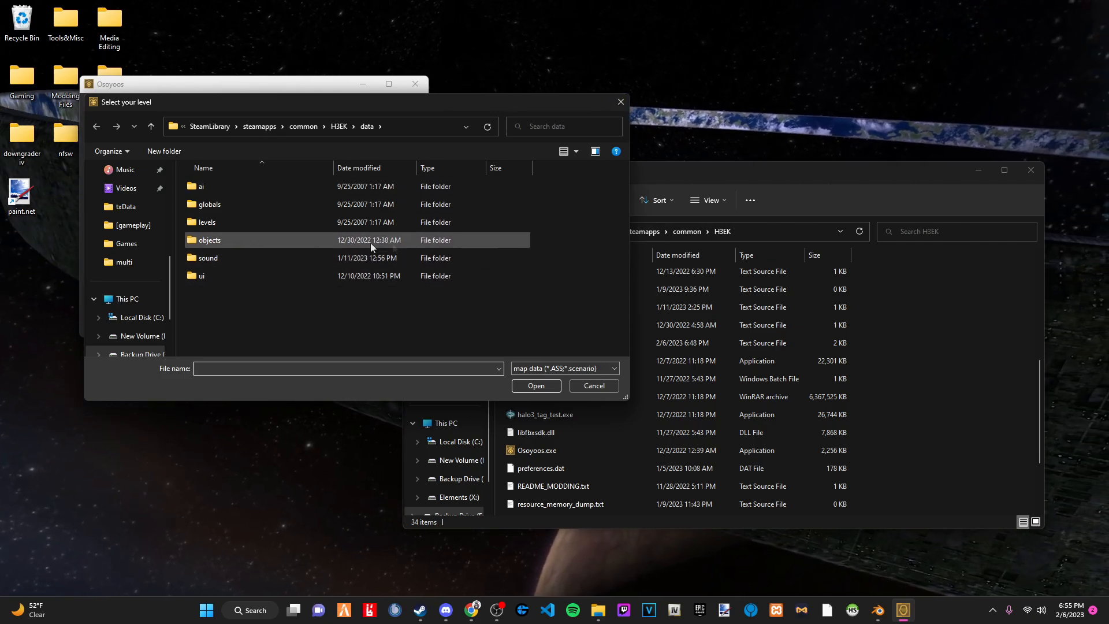
{"action": "double_click", "coordinate": [225, 220]}
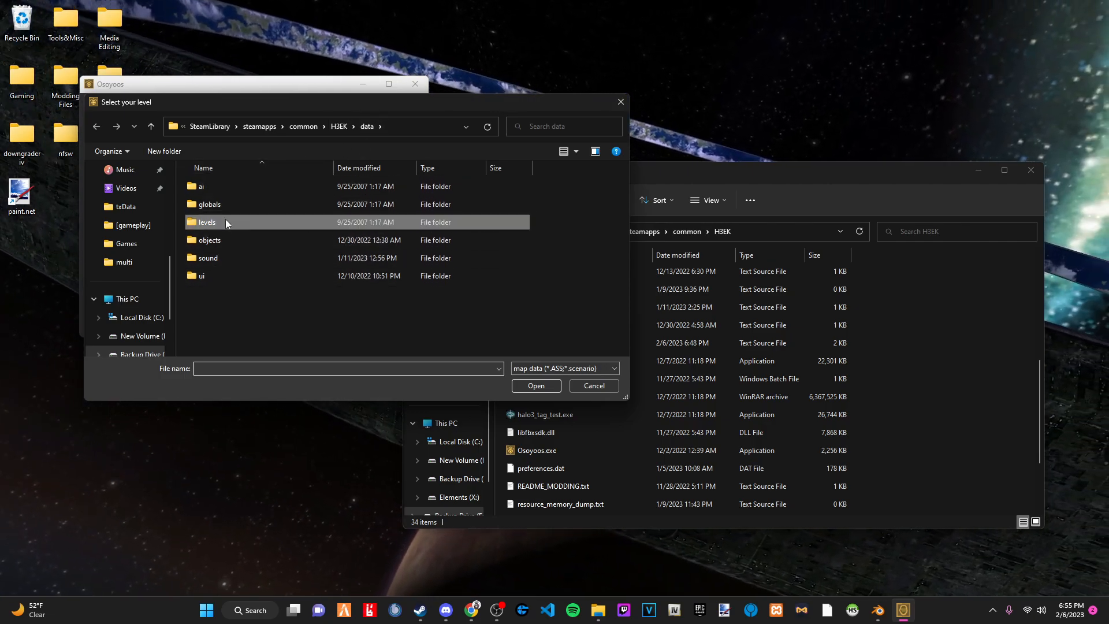
{"action": "double_click", "coordinate": [214, 203]}
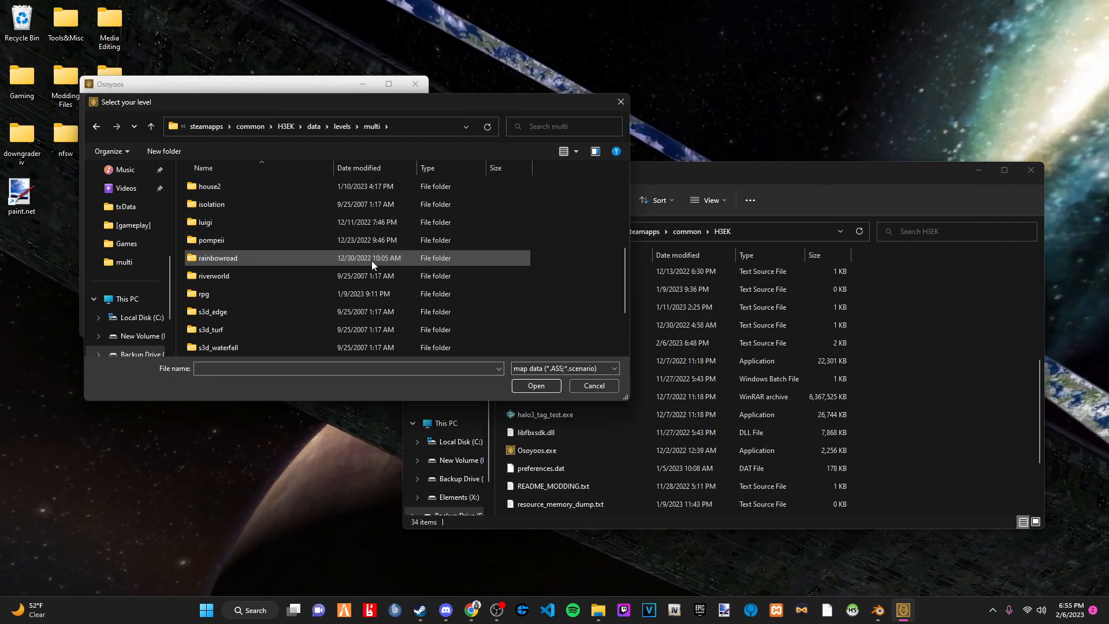
{"action": "scroll", "coordinate": [231, 268], "scroll_direction": "down", "scroll_amount": 8}
{"action": "double_click", "coordinate": [234, 332]}
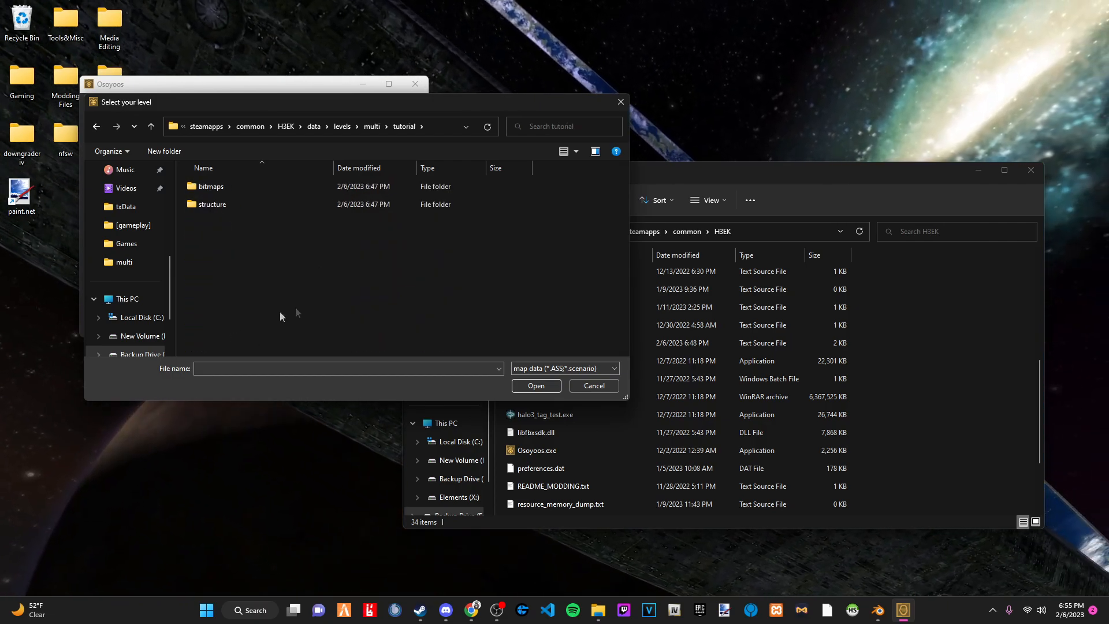
{"action": "double_click", "coordinate": [228, 205]}
{"action": "left_click", "coordinate": [210, 186]}
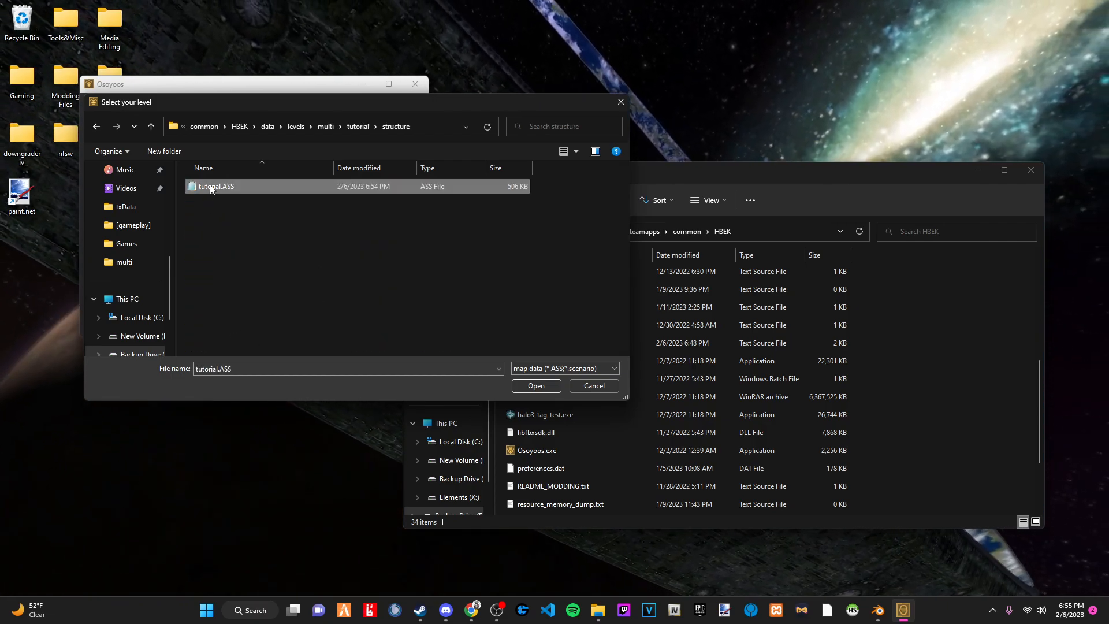
{"action": "left_click", "coordinate": [536, 385]}
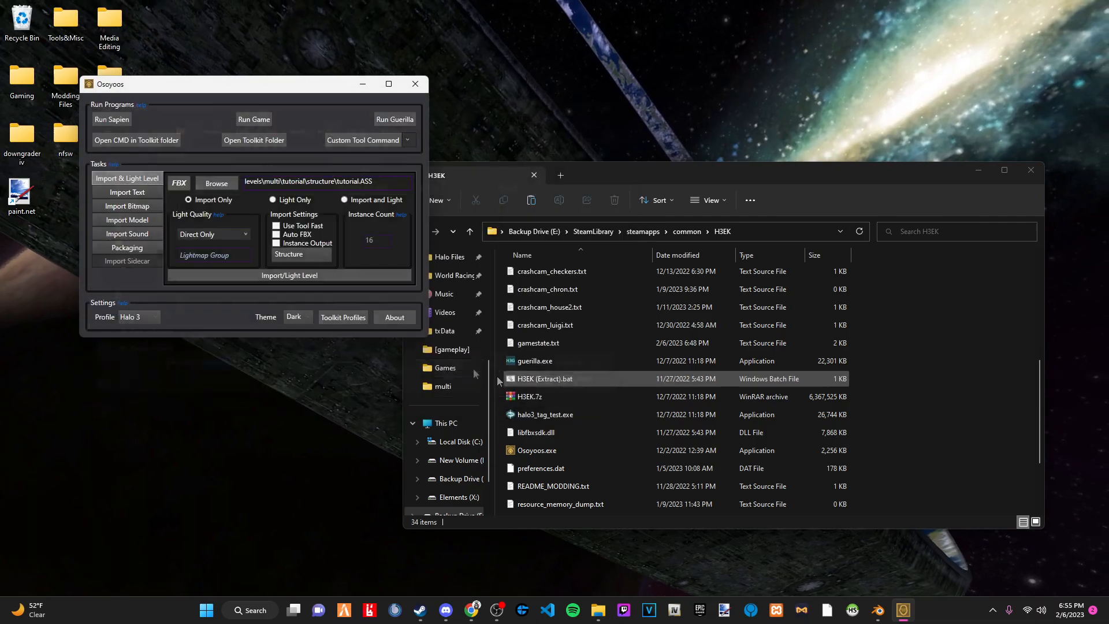
{"action": "left_click", "coordinate": [258, 275]}
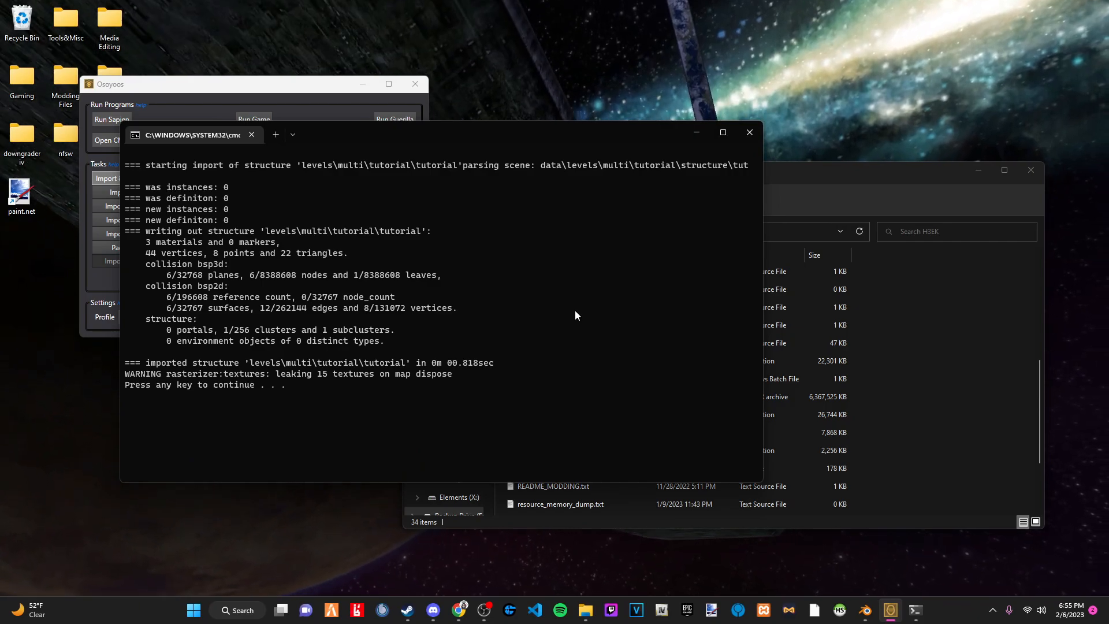
{"action": "key", "text": "Return"}
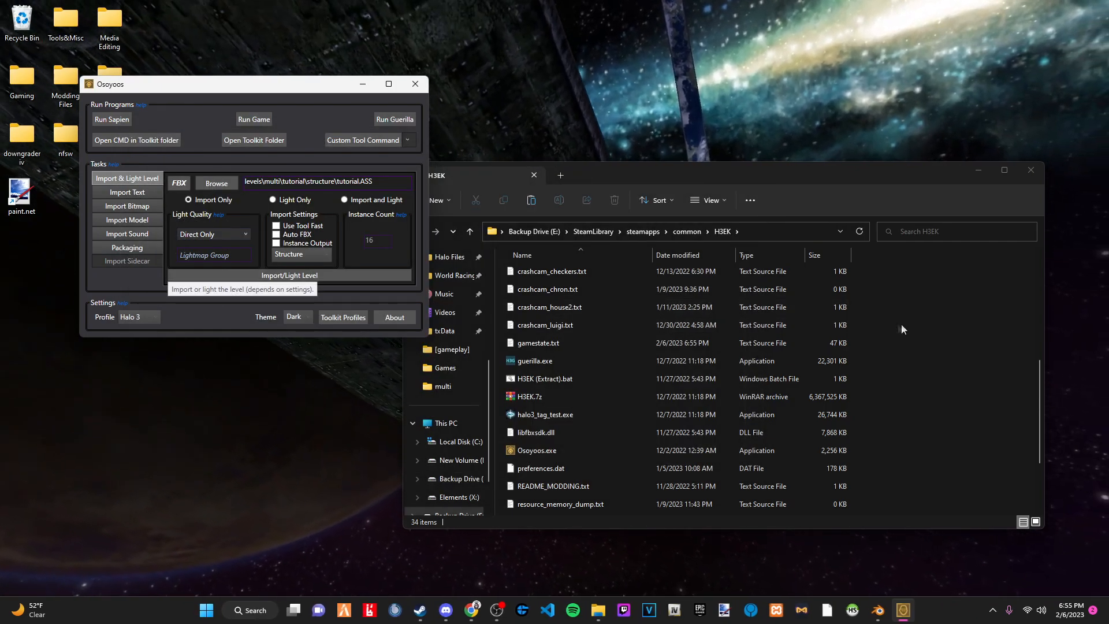
Launch the Sapien level editor by running sapien.exe from the H3EK folder.
{"action": "left_click", "coordinate": [877, 346]}
{"action": "scroll", "coordinate": [879, 402], "scroll_direction": "up", "scroll_amount": 3}
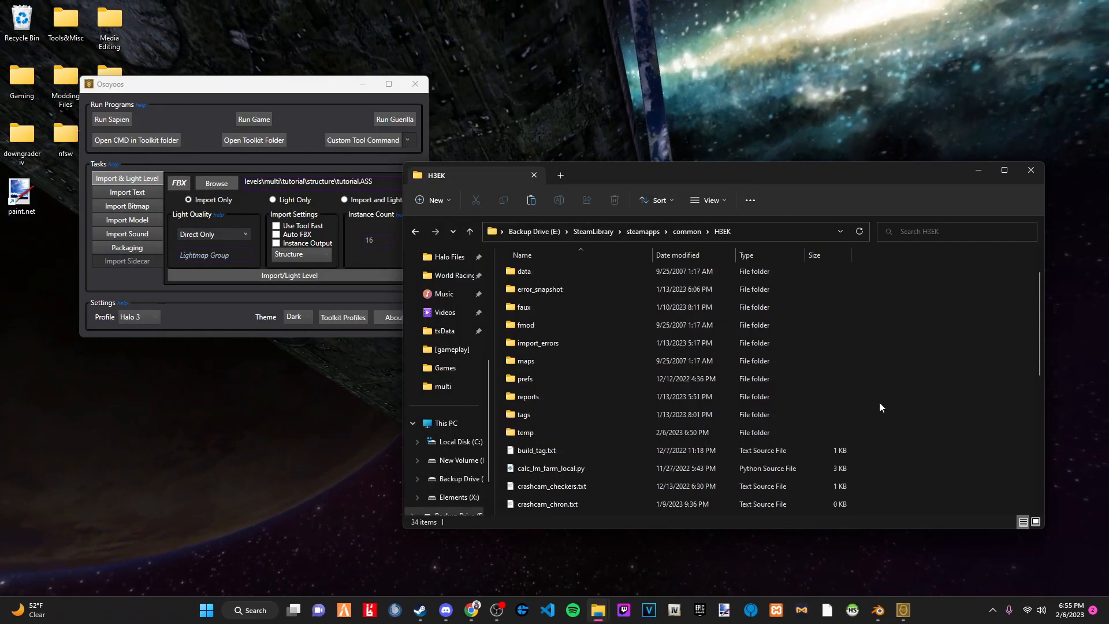
{"action": "scroll", "coordinate": [880, 403], "scroll_direction": "down", "scroll_amount": 6}
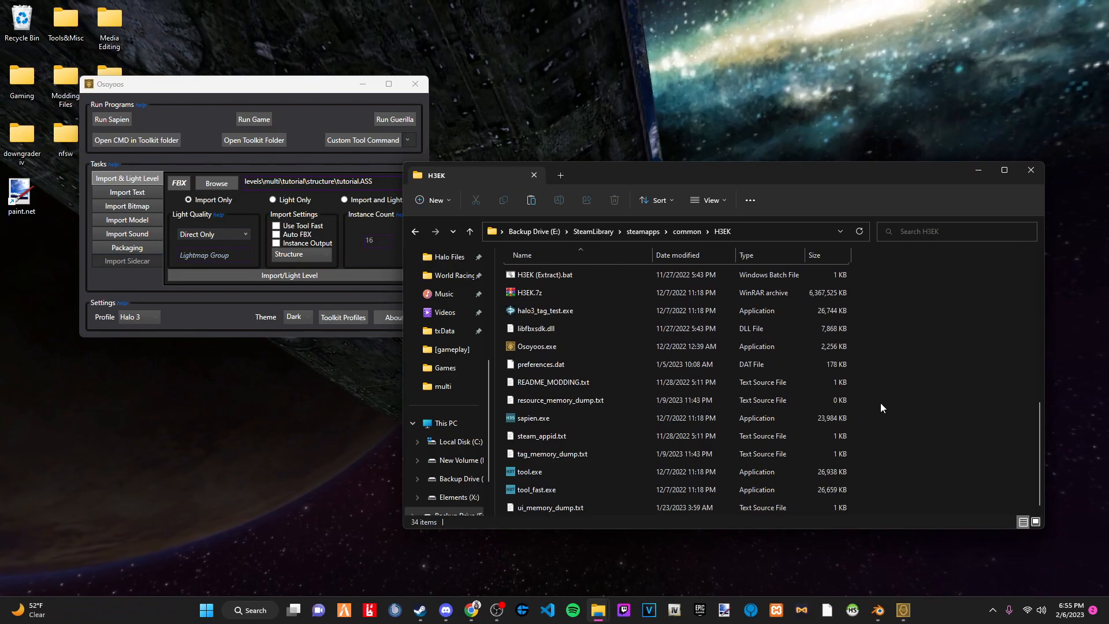
{"action": "double_click", "coordinate": [556, 419]}
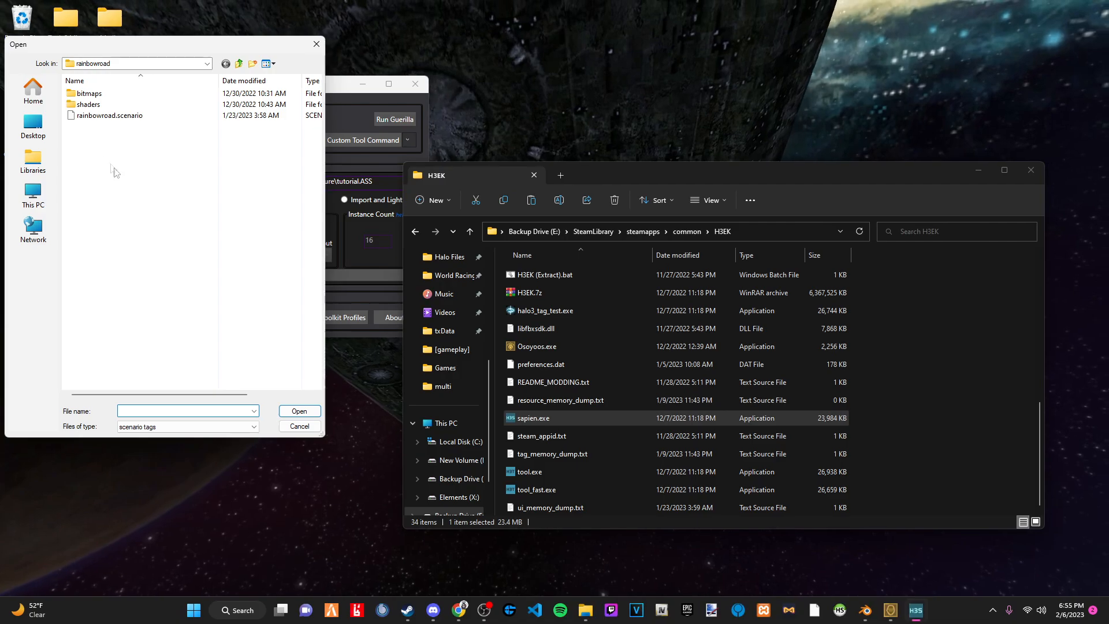
Open the scenario tag tutorial.scenario from the multi\tutorial folder in Sapien.
{"action": "left_click", "coordinate": [238, 64]}
{"action": "scroll", "coordinate": [154, 208], "scroll_direction": "down", "scroll_amount": 1}
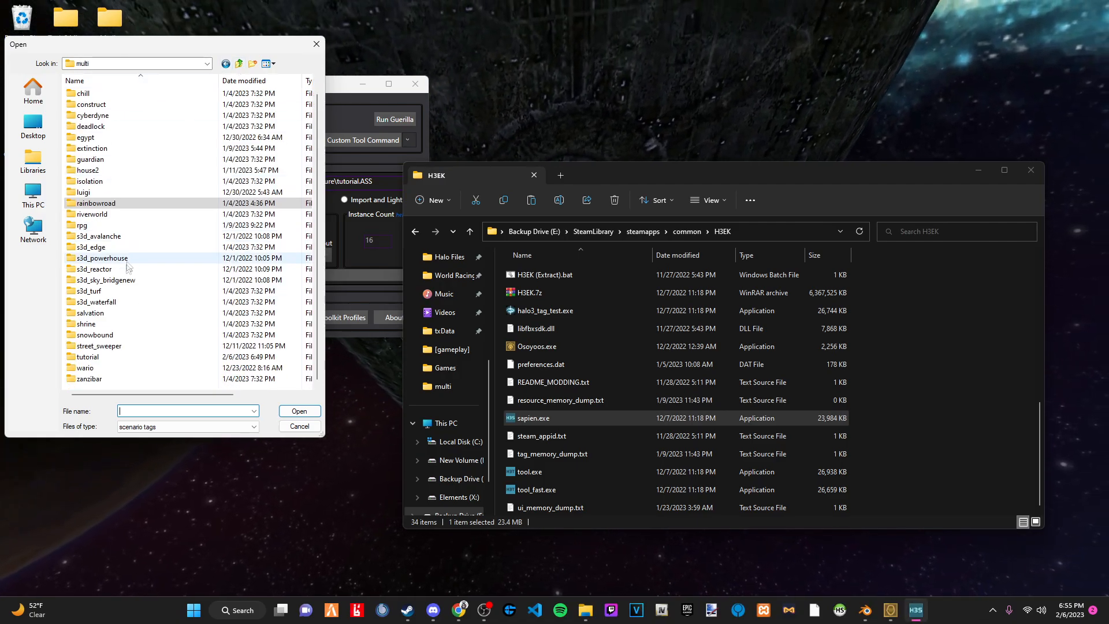
{"action": "double_click", "coordinate": [88, 357]}
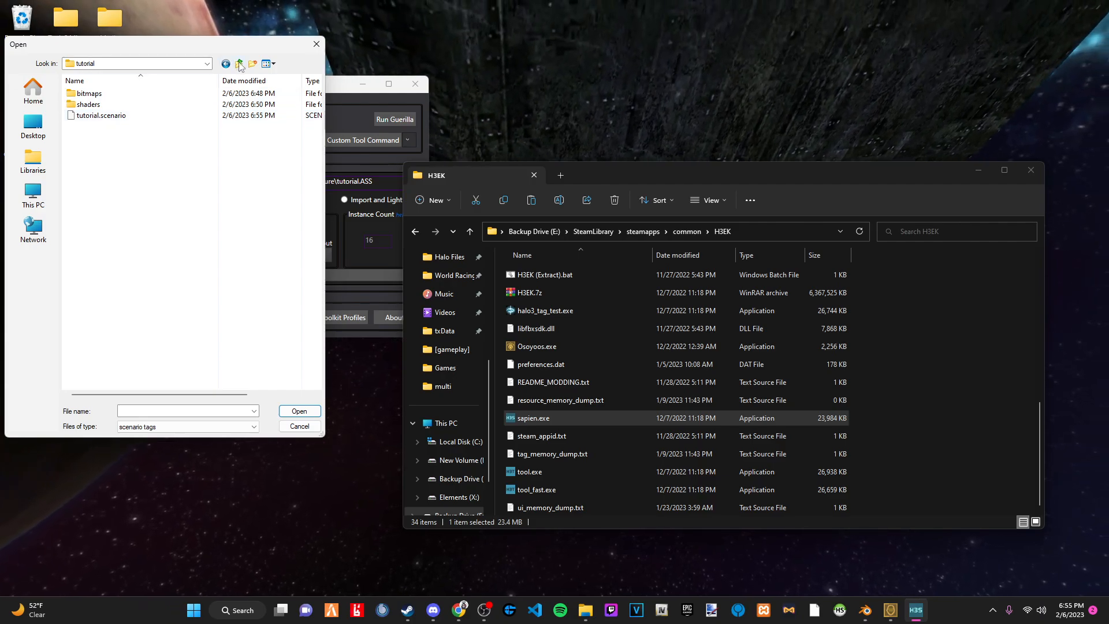
{"action": "left_click", "coordinate": [101, 115]}
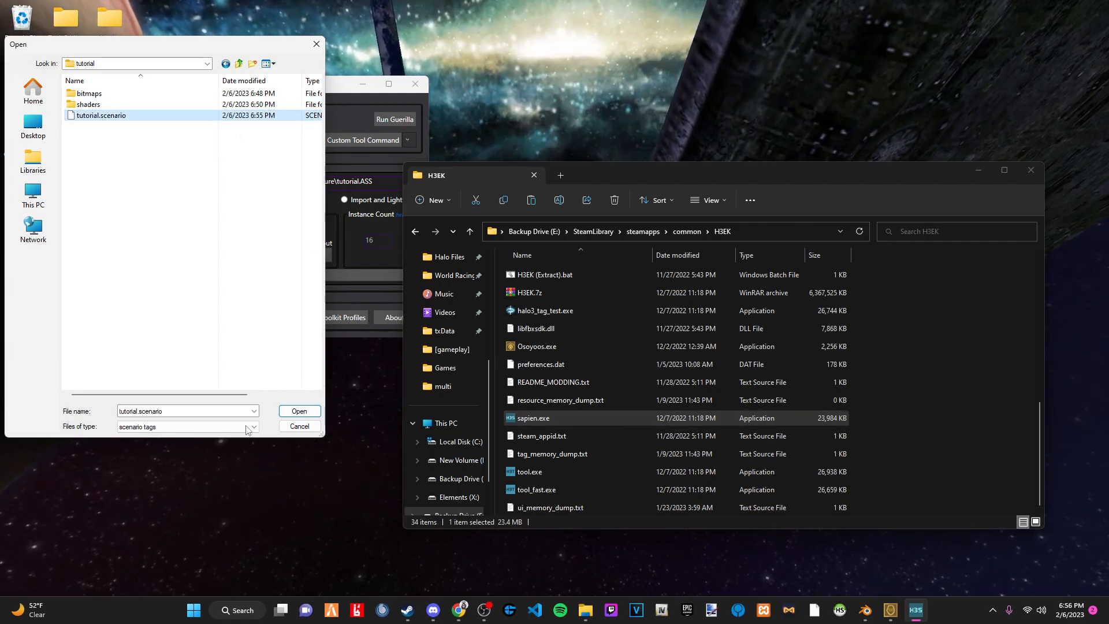
{"action": "left_click", "coordinate": [294, 412]}
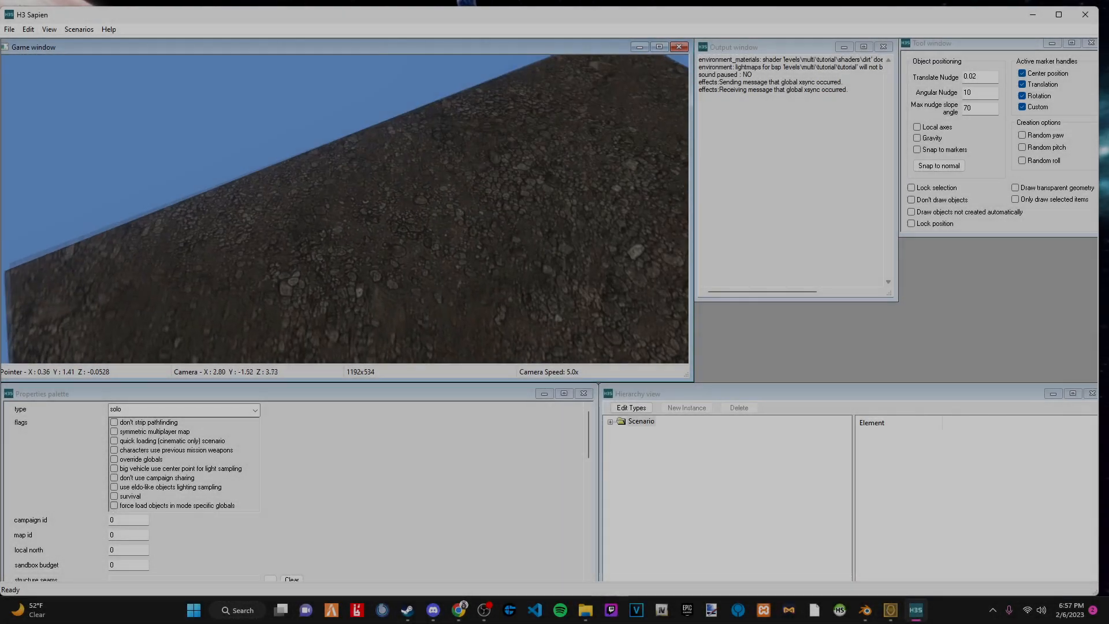
Fly the camera around the level in the Game window to examine its dirt floor, edges and surrounding sky from inside and outside.
{"action": "key", "text": "a"}
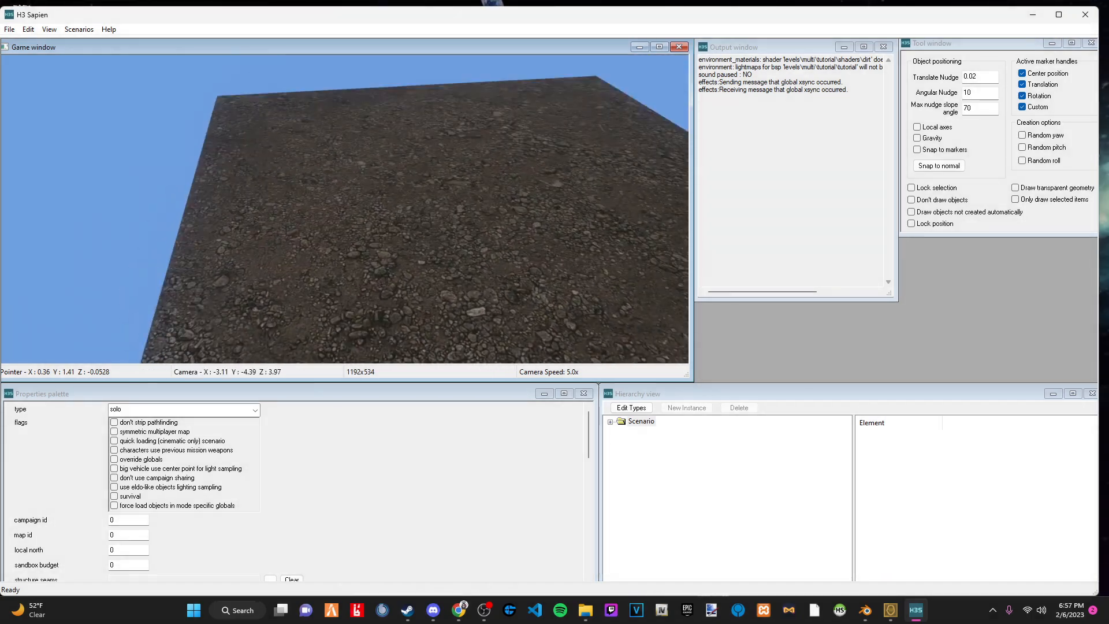
{"action": "key", "text": "f"}
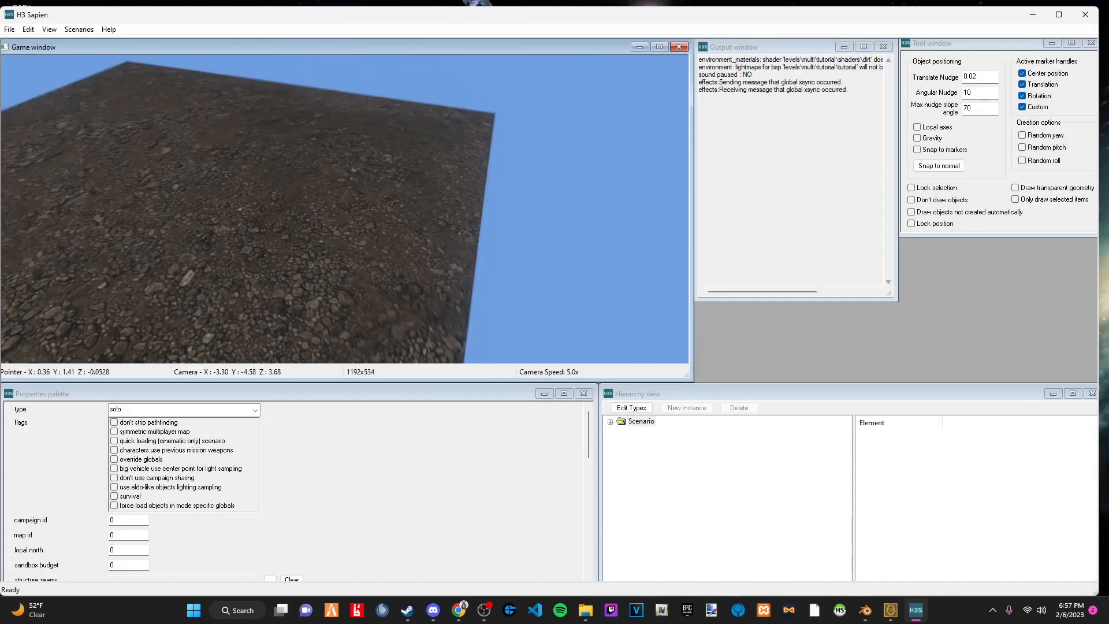
{"action": "key", "text": "w"}
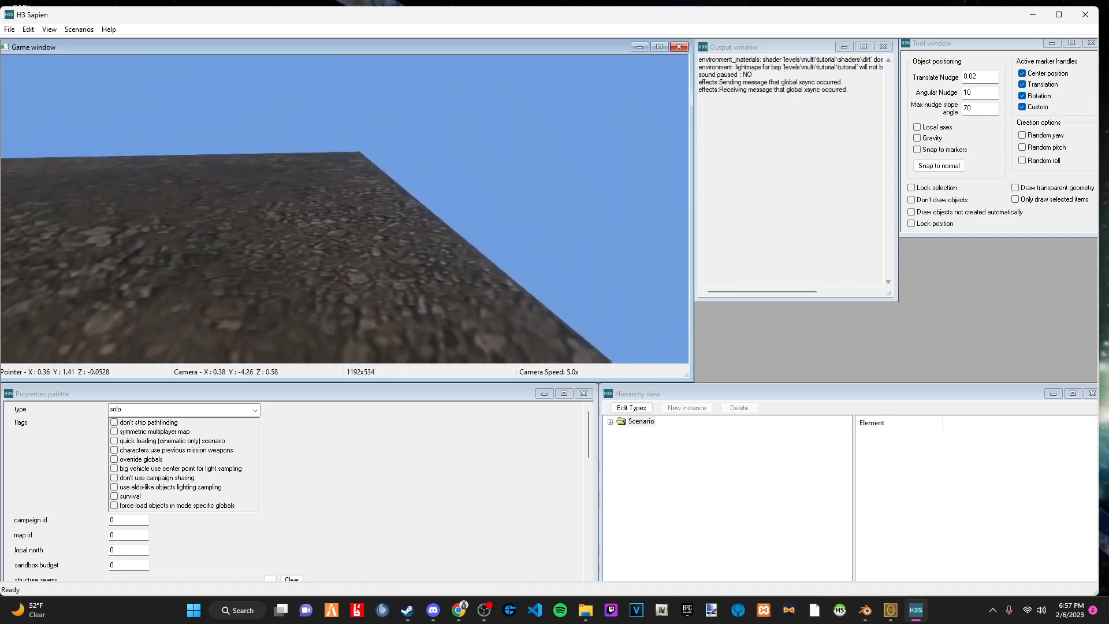
{"action": "key", "text": "d"}
{"action": "key", "text": "w"}
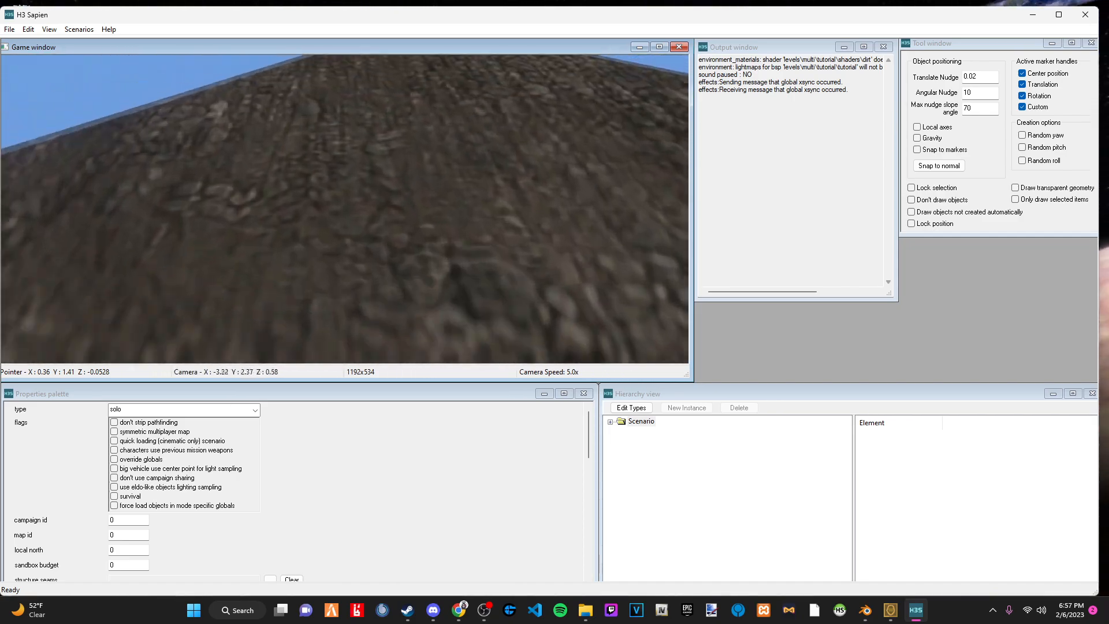
{"action": "key", "text": "r"}
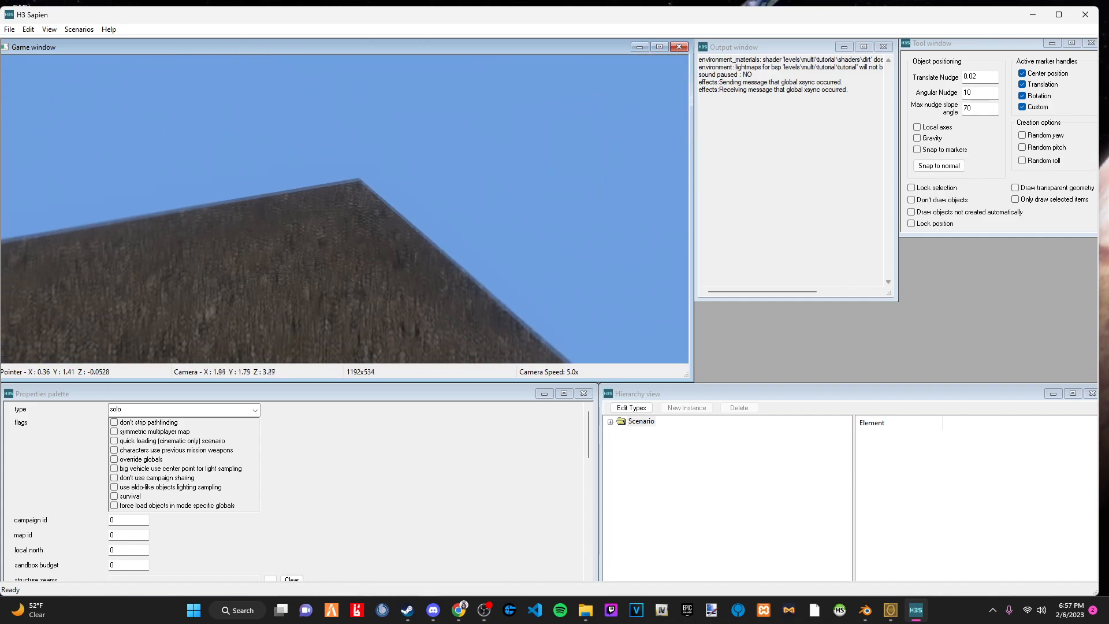
{"action": "key", "text": "f"}
{"action": "key", "text": "w"}
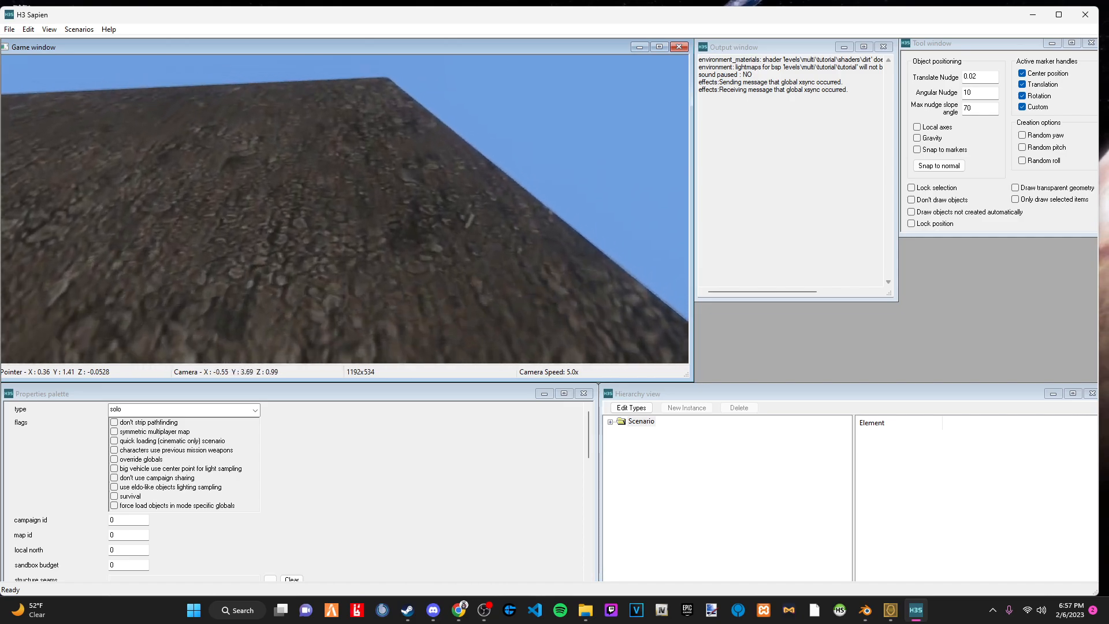
{"action": "key", "text": "s"}
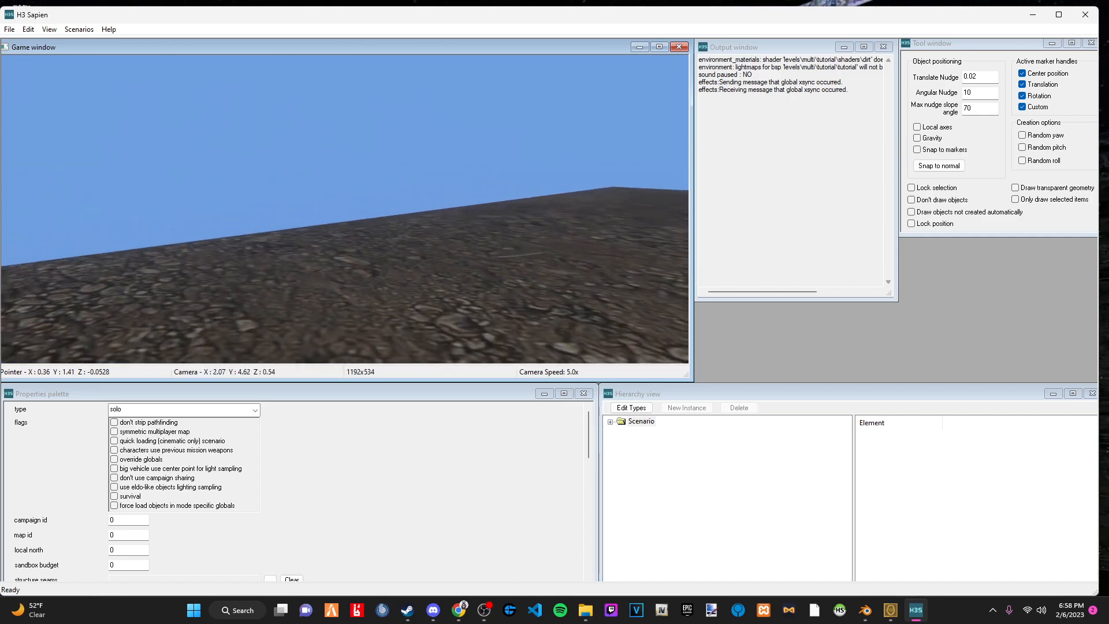
{"action": "key", "text": "w"}
{"action": "key", "text": "a"}
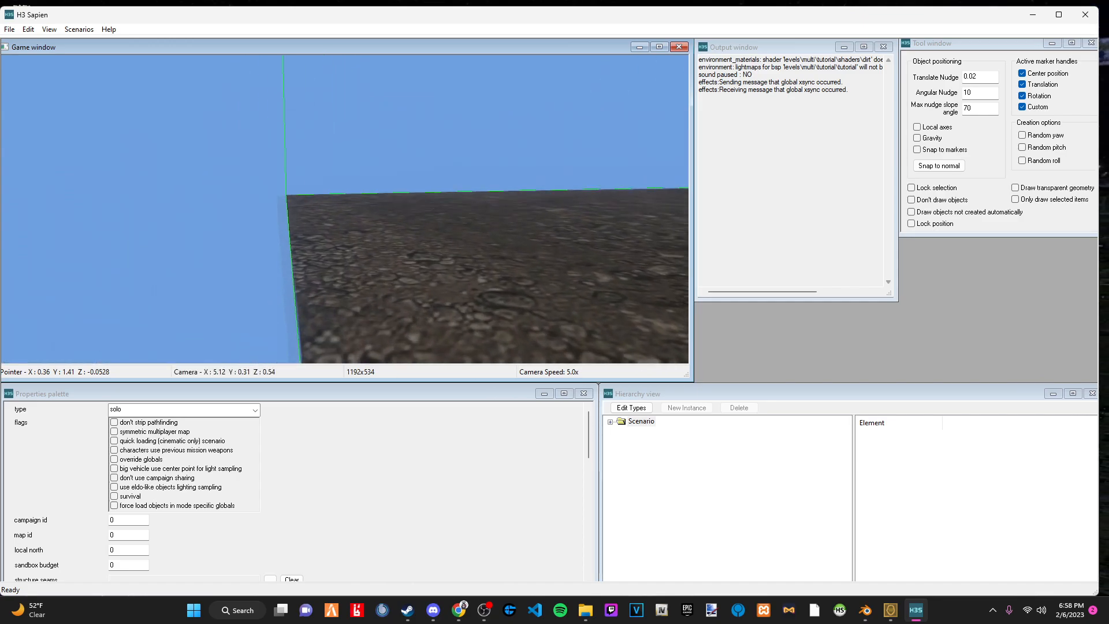
{"action": "key", "text": "d"}
{"action": "key", "text": "s"}
{"action": "key", "text": "w"}
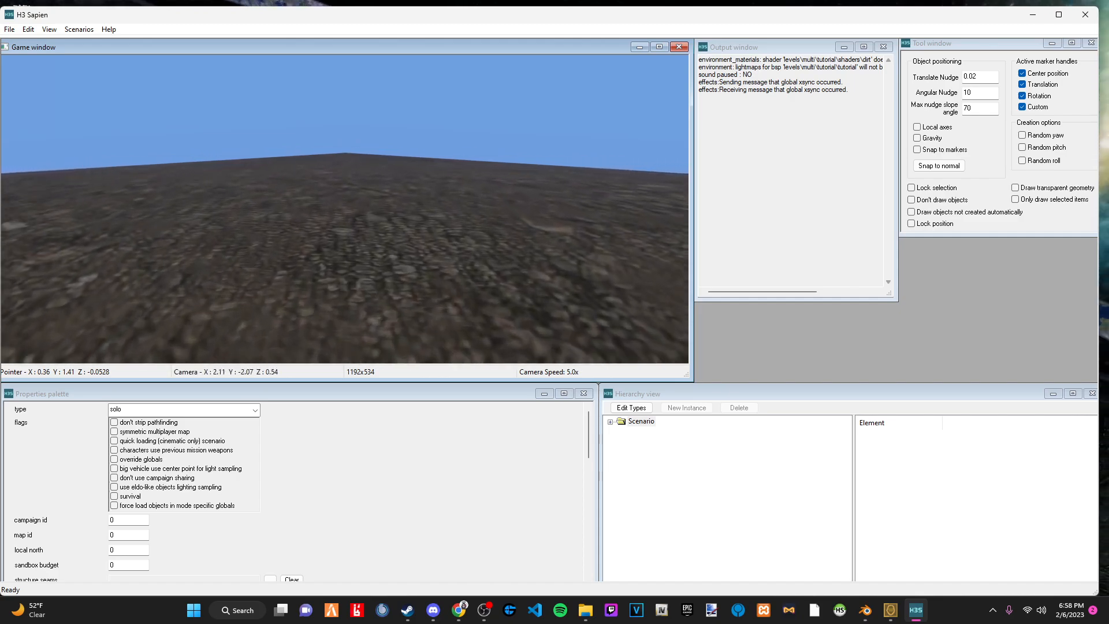
{"action": "key", "text": "w"}
{"action": "key", "text": "w"}
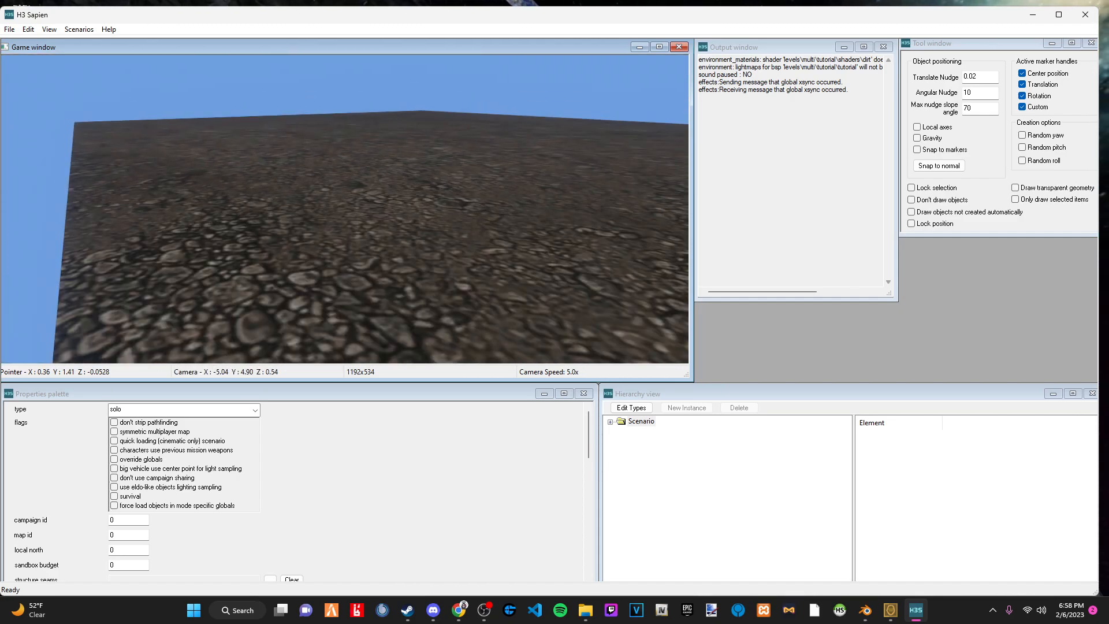
{"action": "key", "text": "w"}
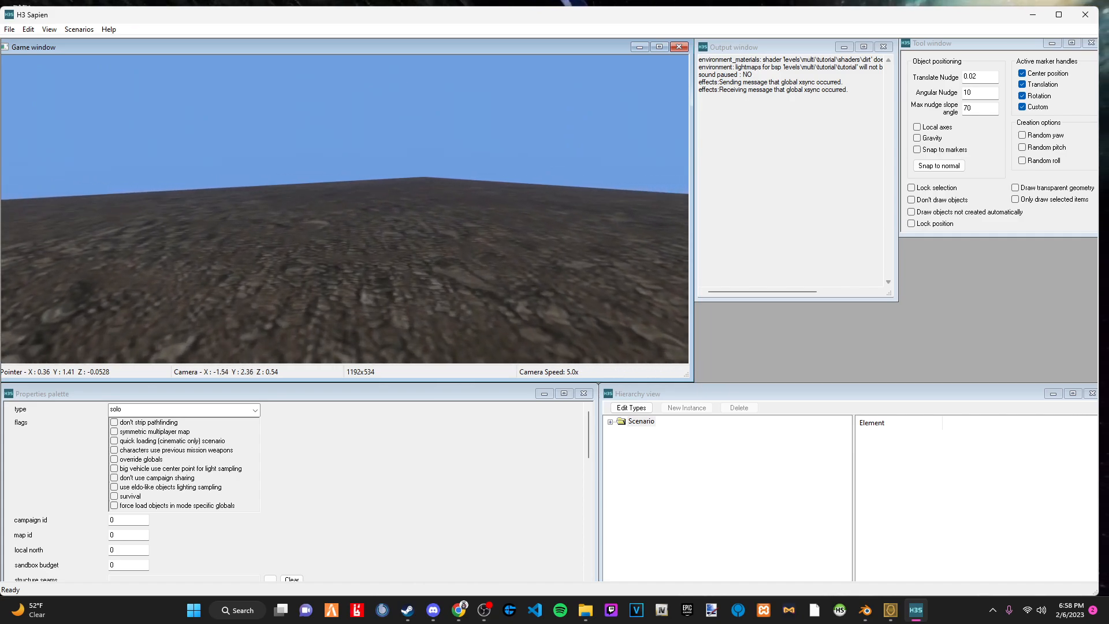
{"action": "key", "text": "w"}
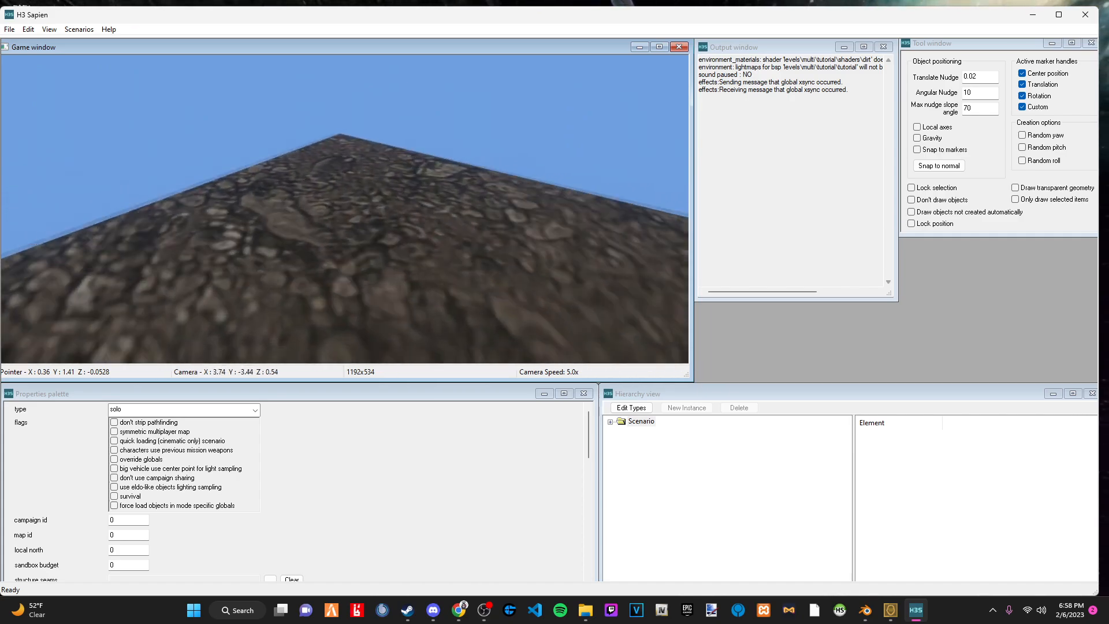
{"action": "key", "text": "s"}
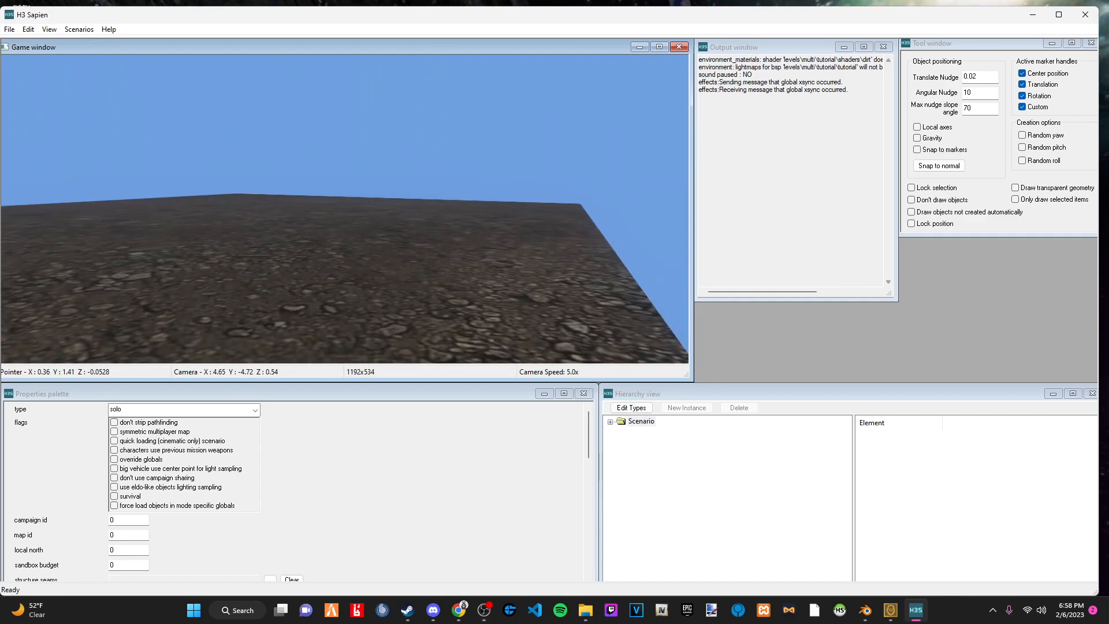
{"action": "key", "text": "w"}
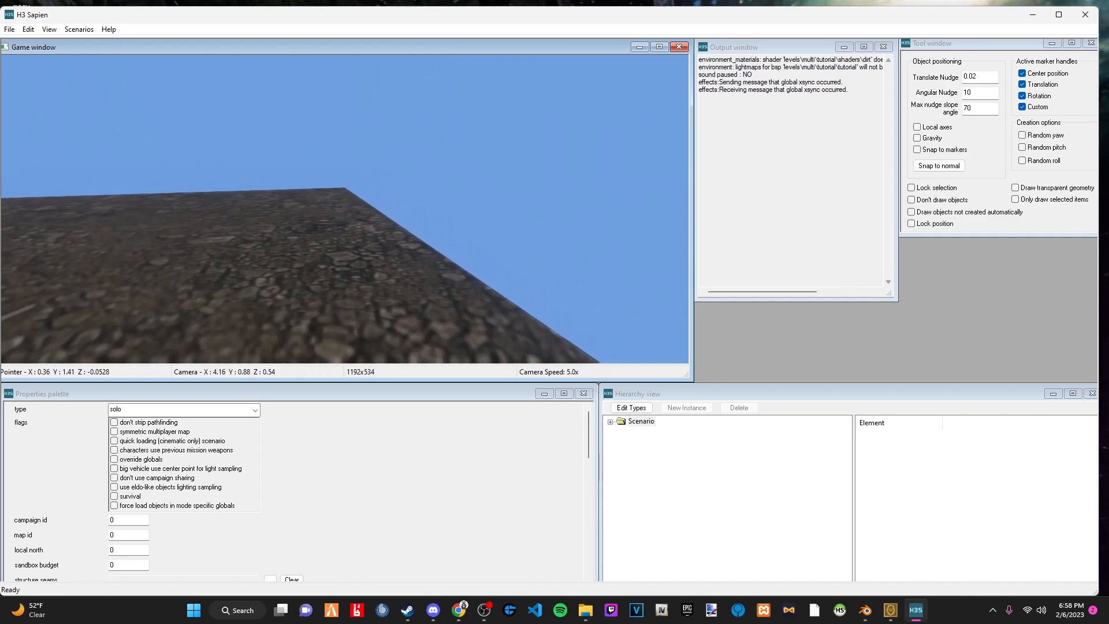
{"action": "key", "text": "w"}
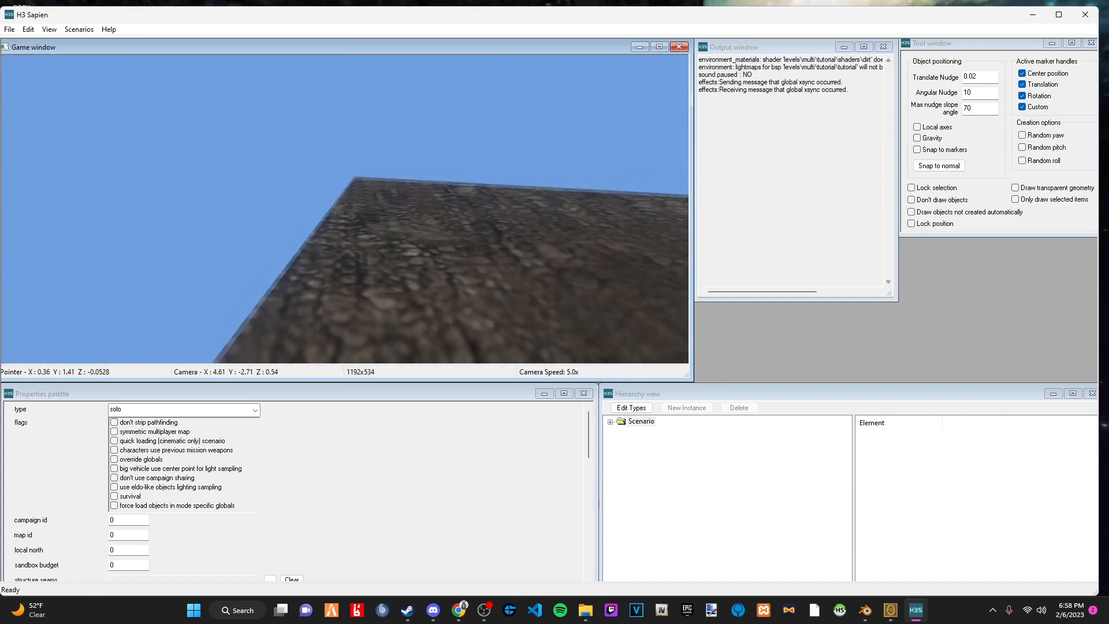
{"action": "key", "text": "w"}
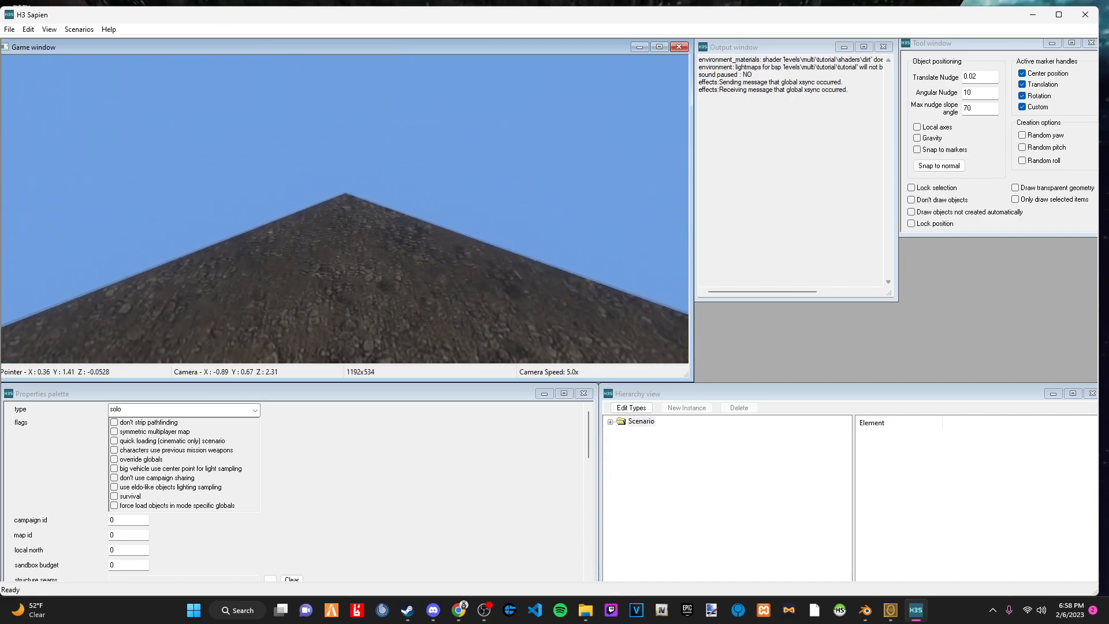
{"action": "key", "text": "w"}
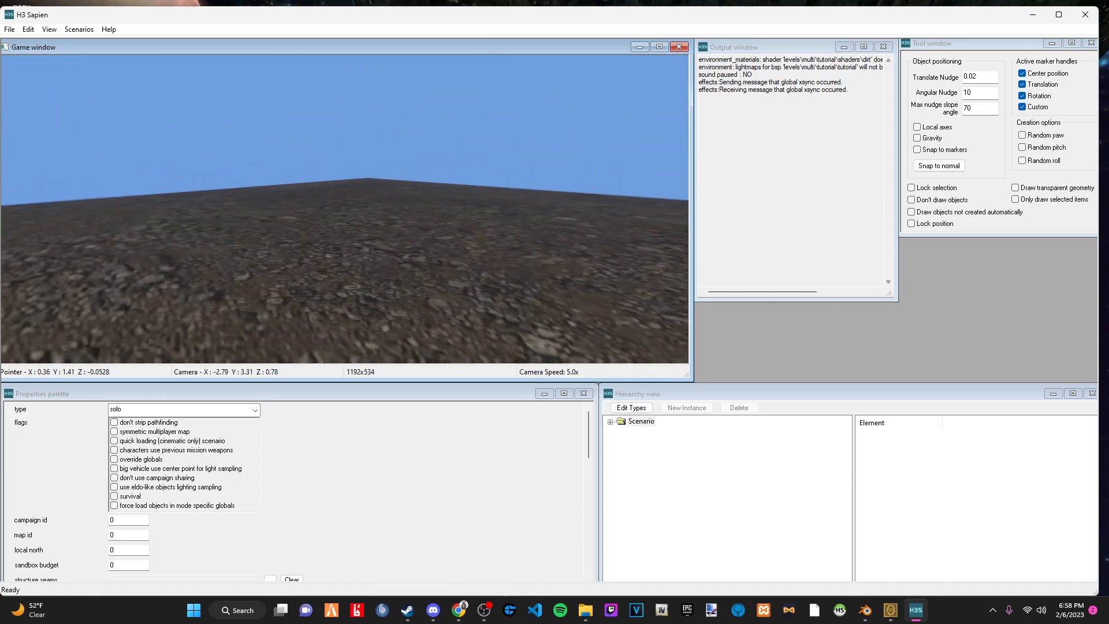
{"action": "key", "text": "w"}
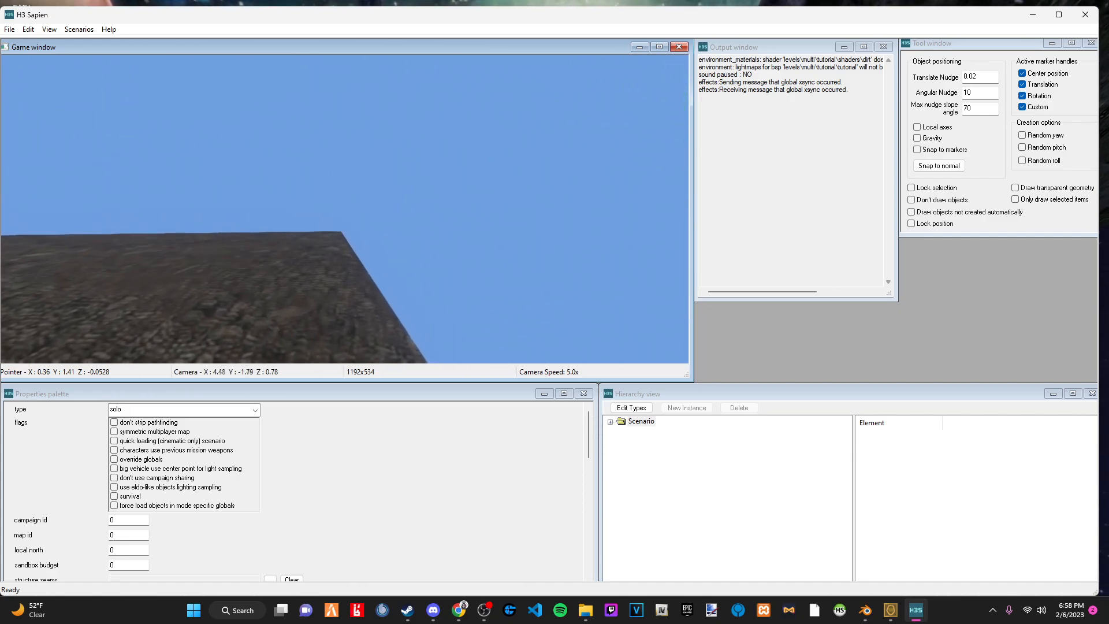
{"action": "key", "text": "w"}
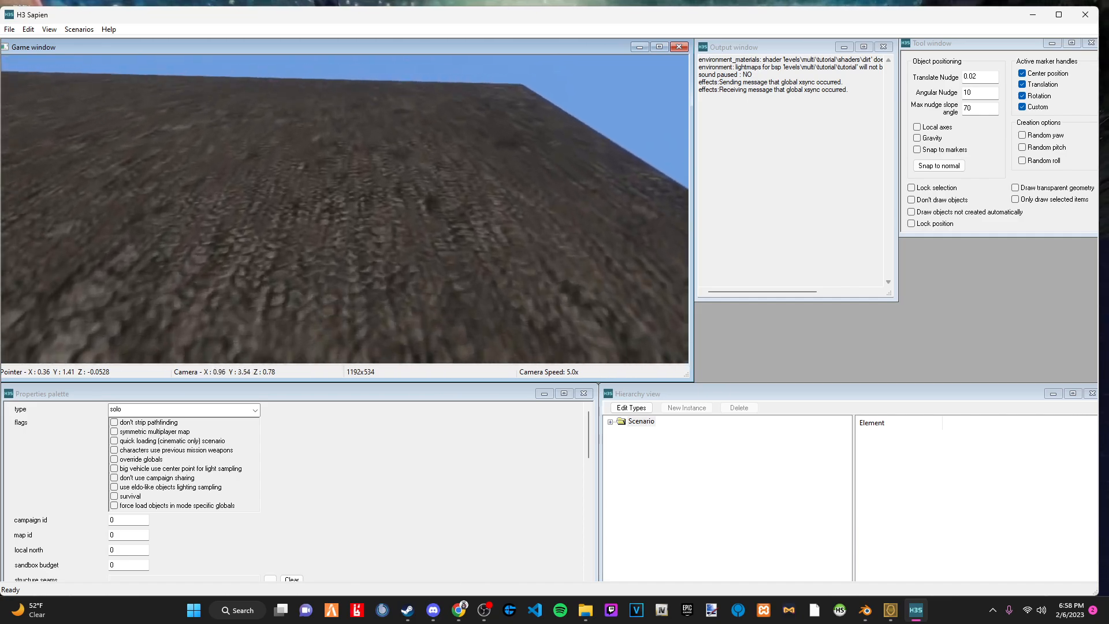
{"action": "key", "text": "w"}
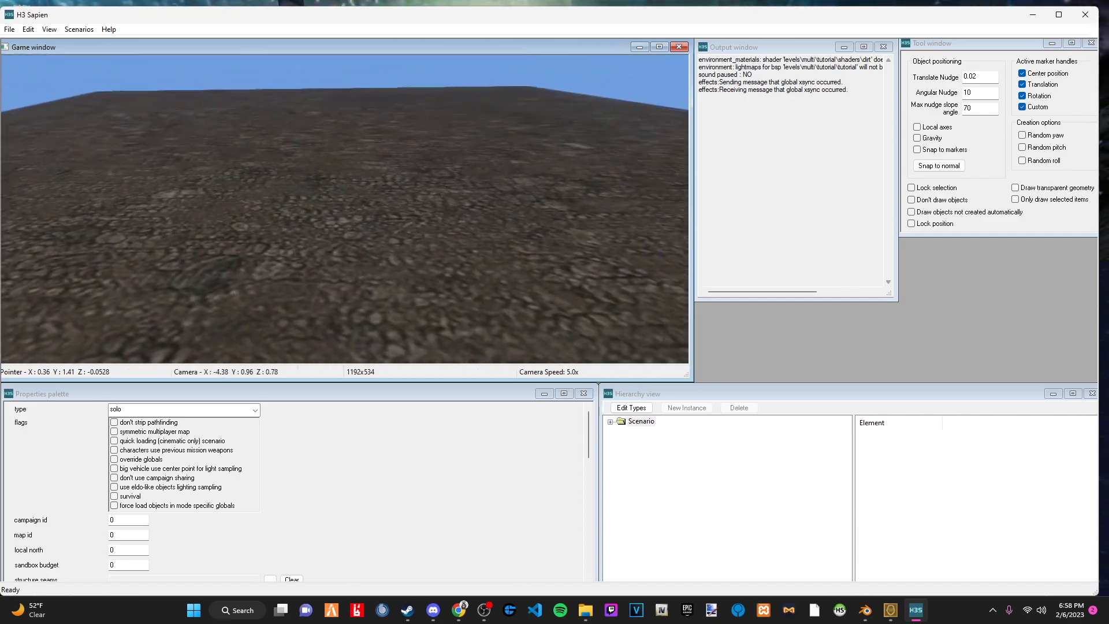
{"action": "key", "text": "w"}
{"action": "key", "text": "w"}
{"action": "key", "text": "w"}
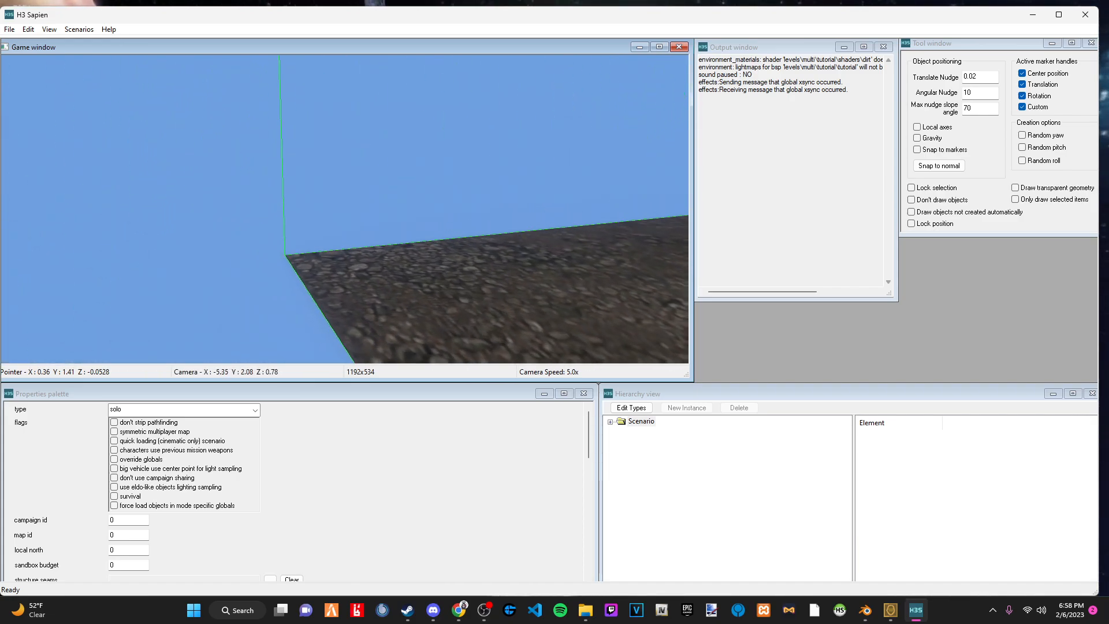
{"action": "key", "text": "w"}
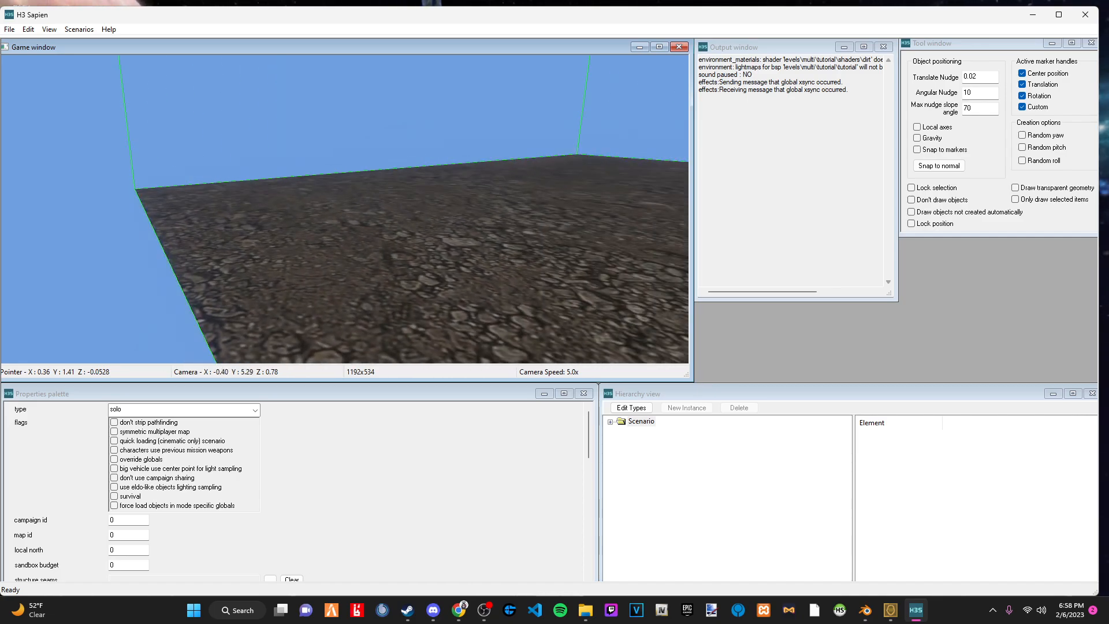
{"action": "key", "text": "w"}
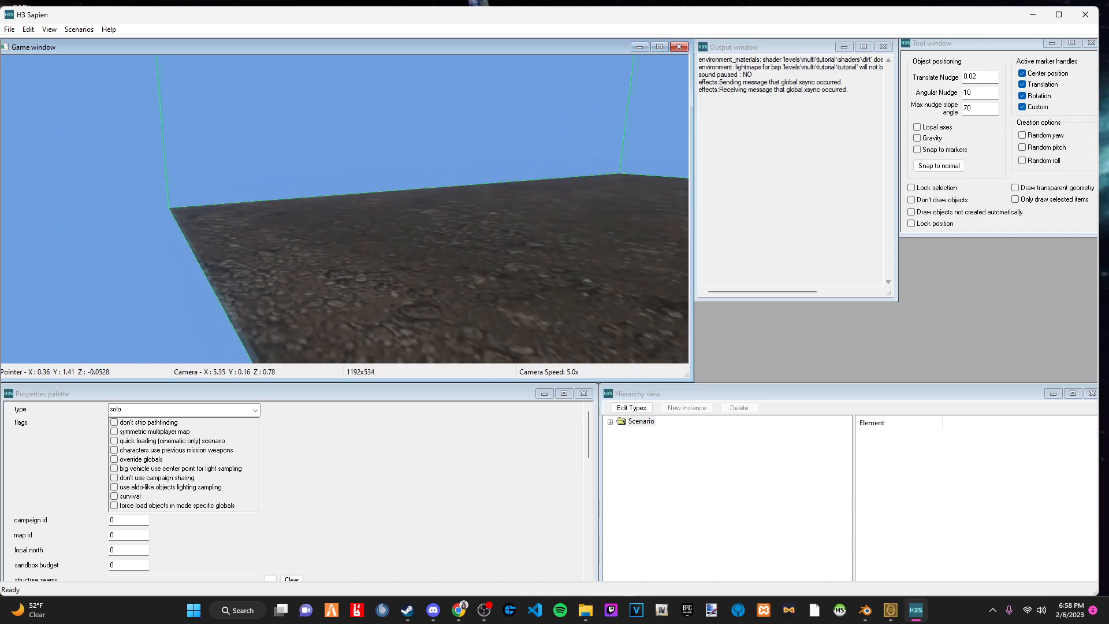
{"action": "key", "text": "w"}
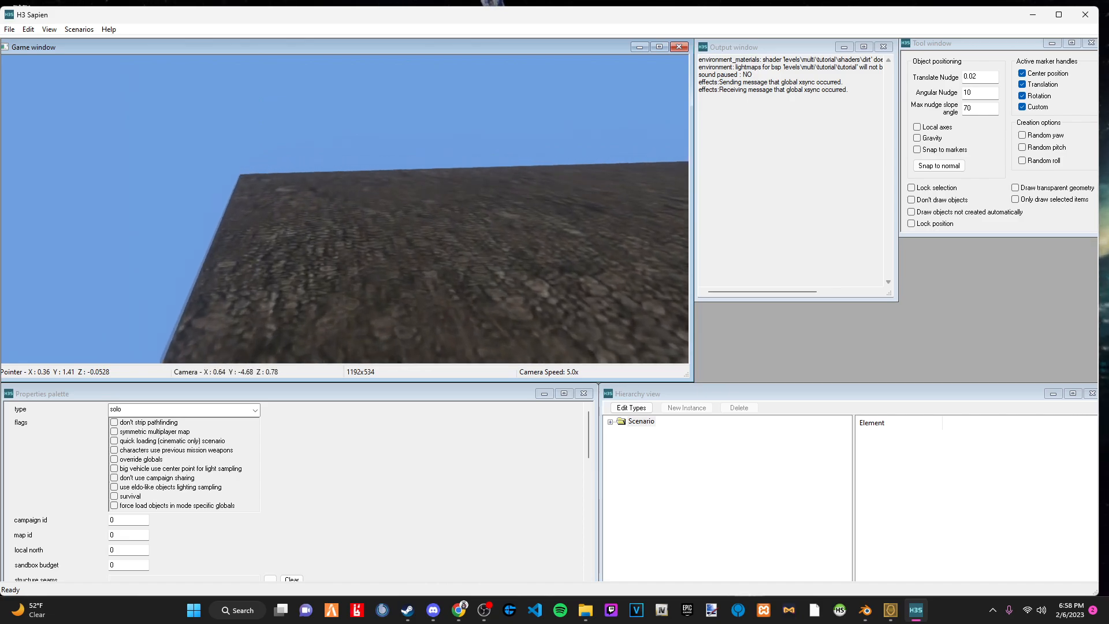
{"action": "key", "text": "w"}
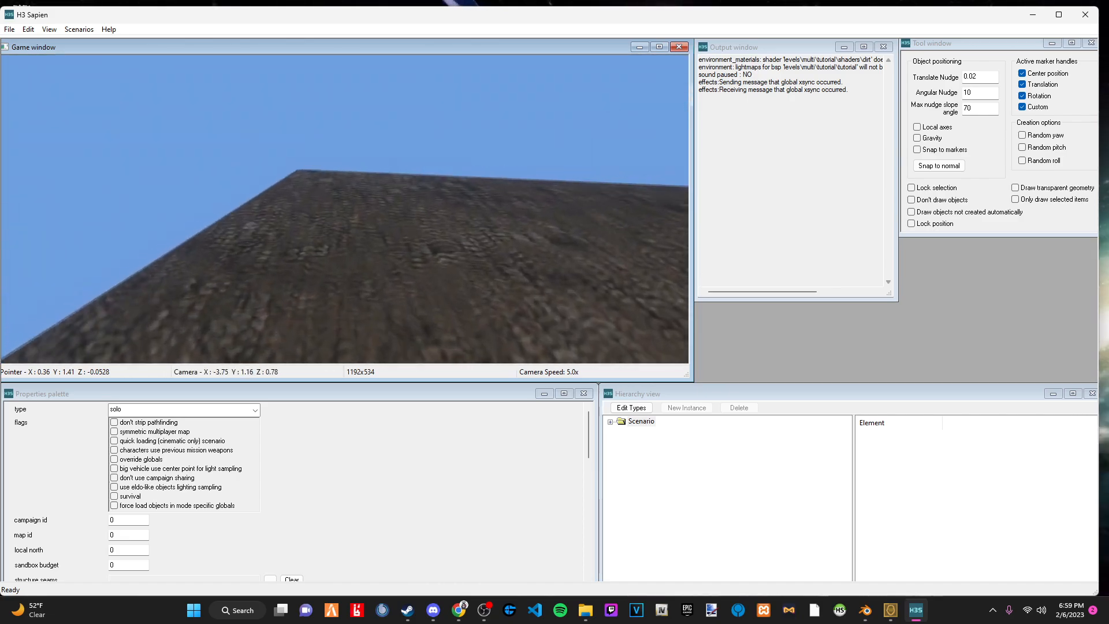
{"action": "key", "text": "w"}
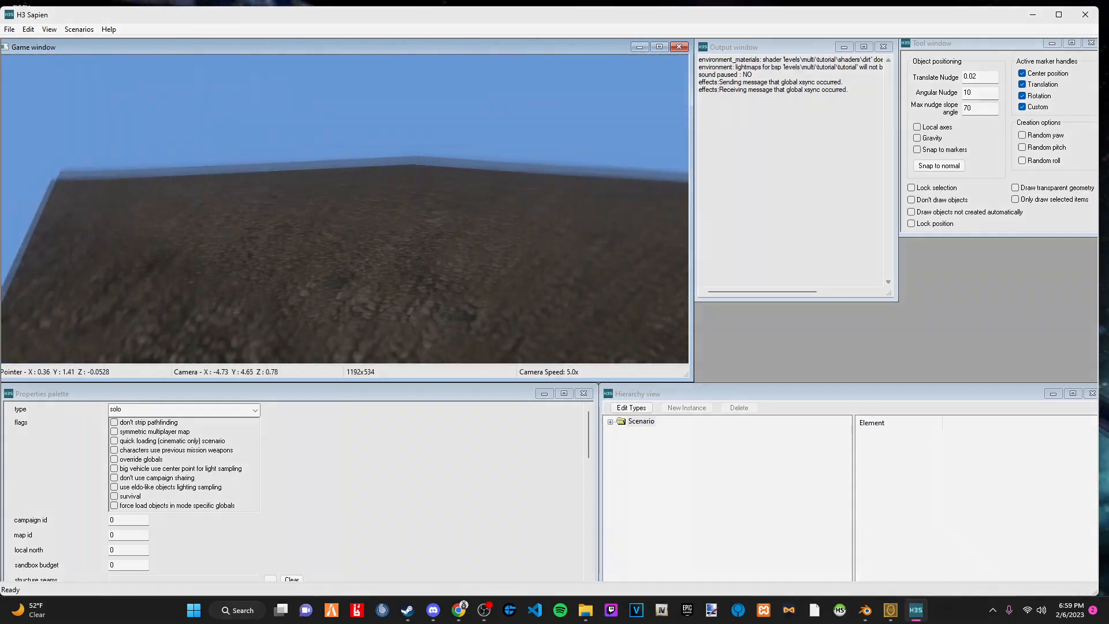
{"action": "key", "text": "w"}
{"action": "key", "text": "r"}
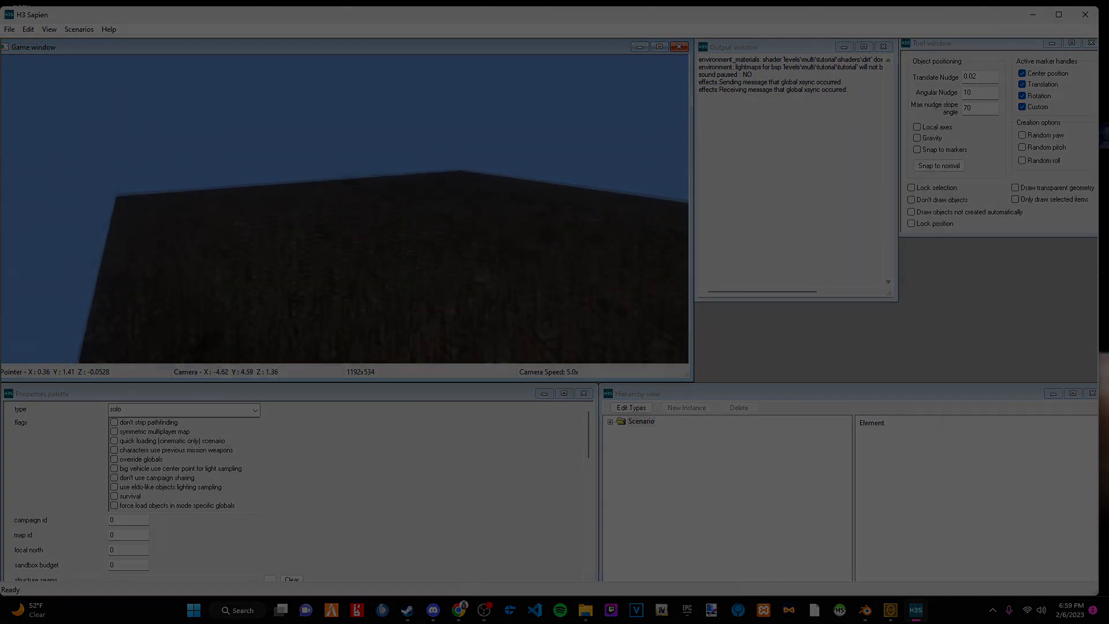
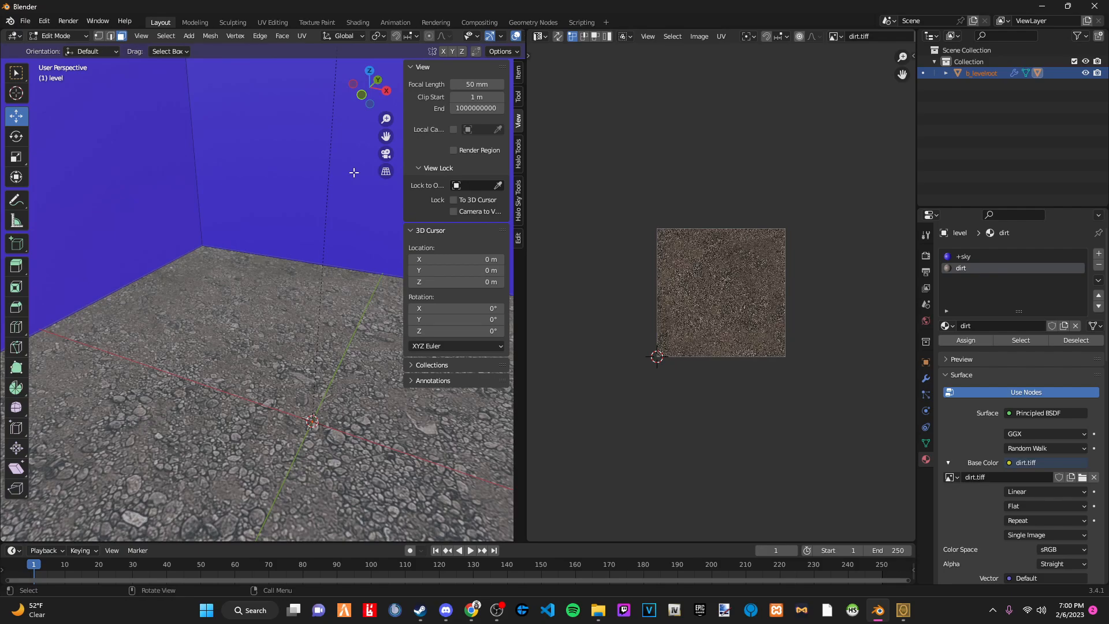
Widen the 3D viewport, switch from Edit Mode to Object Mode and deselect everything.
{"action": "middle_click_drag", "start_coordinate": [247, 276], "coordinate": [231, 305]}
{"action": "middle_click_drag", "start_coordinate": [365, 327], "coordinate": [373, 296], "text": "shift"}
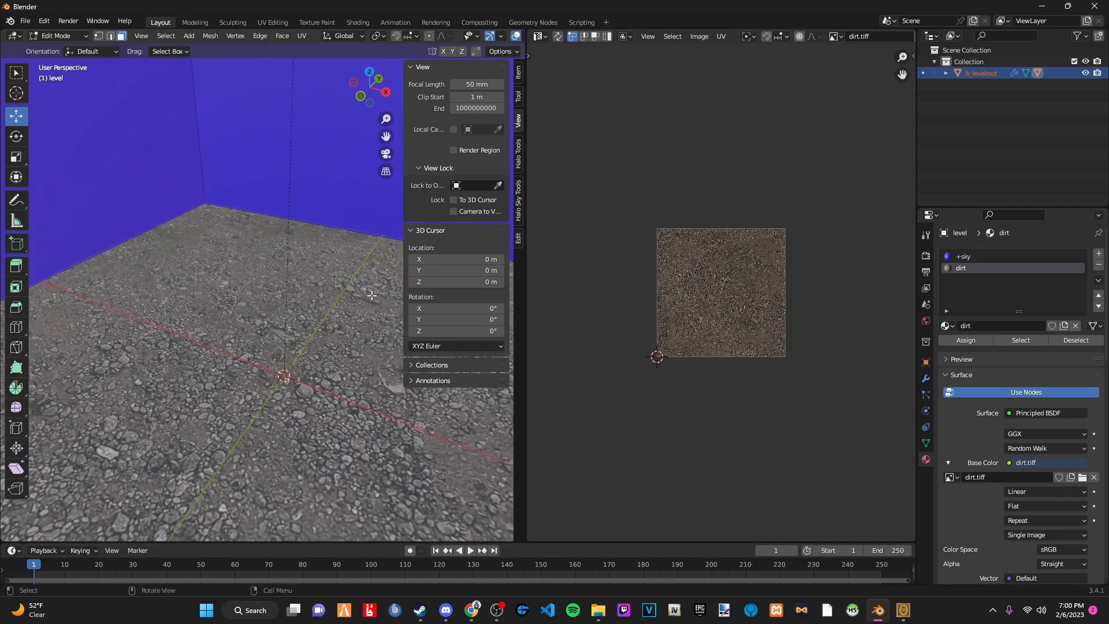
{"action": "left_click_drag", "start_coordinate": [524, 280], "coordinate": [812, 282]}
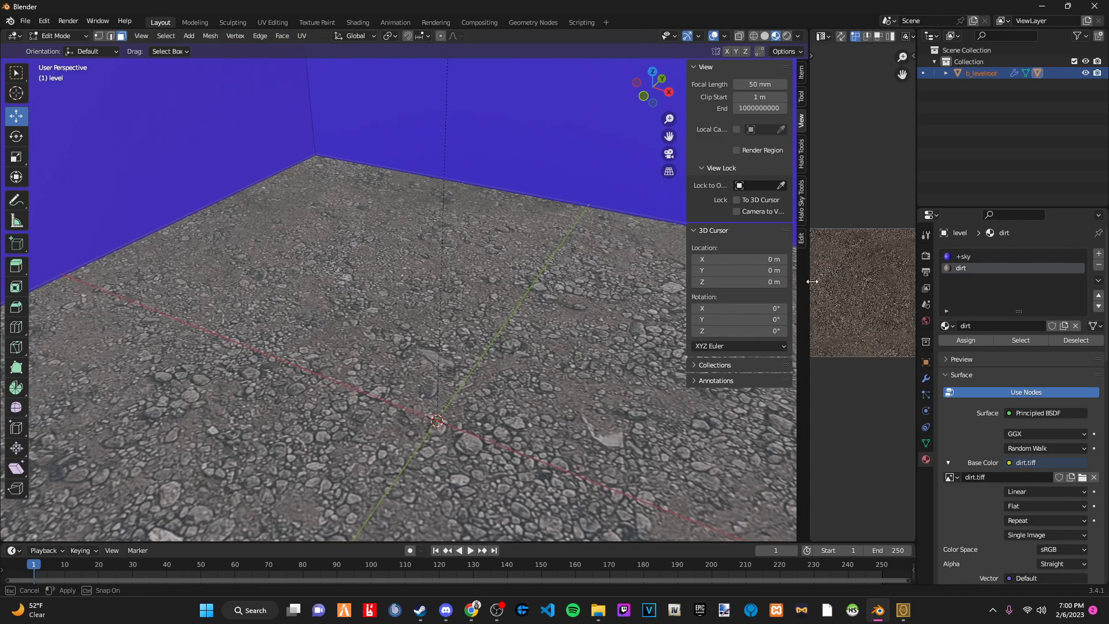
{"action": "middle_click_drag", "start_coordinate": [338, 309], "coordinate": [489, 248]}
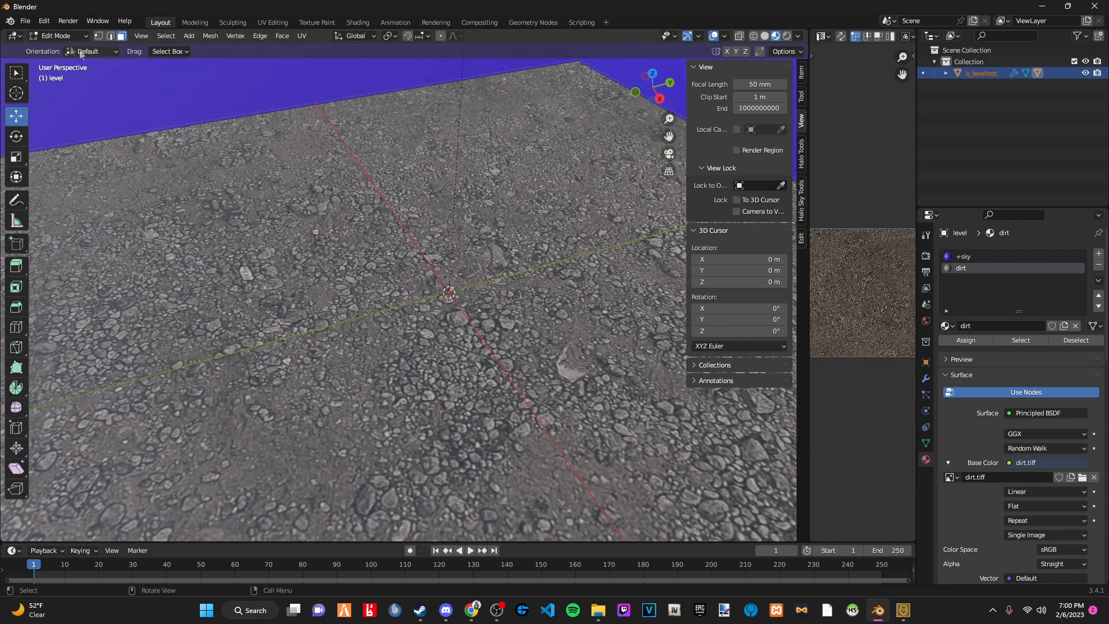
{"action": "left_click", "coordinate": [58, 36]}
{"action": "left_click", "coordinate": [54, 45]}
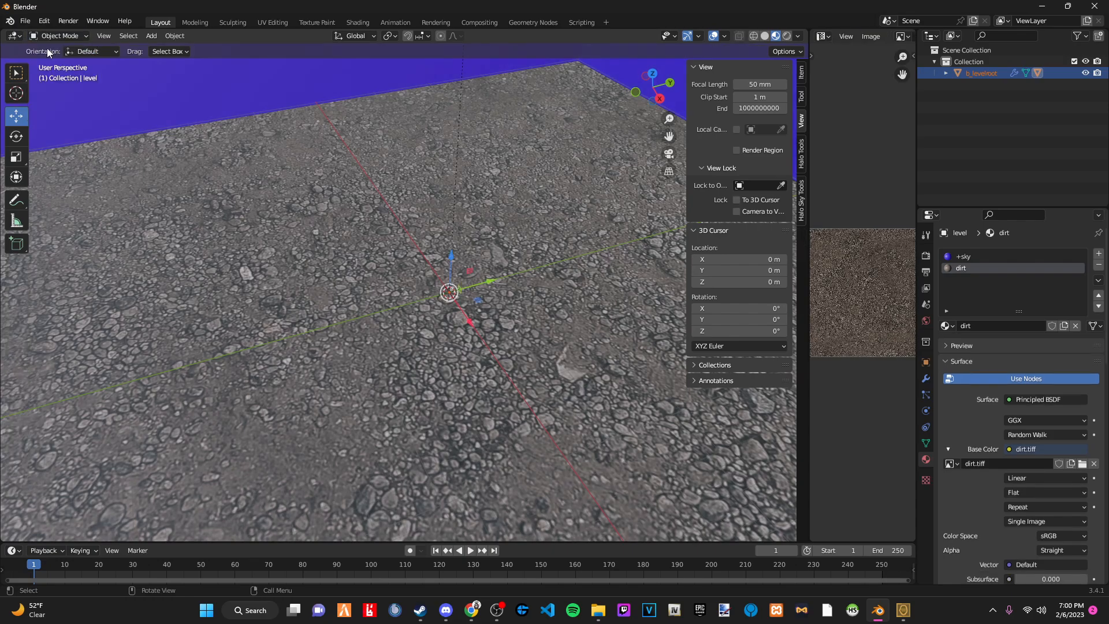
{"action": "key", "text": "alt+a"}
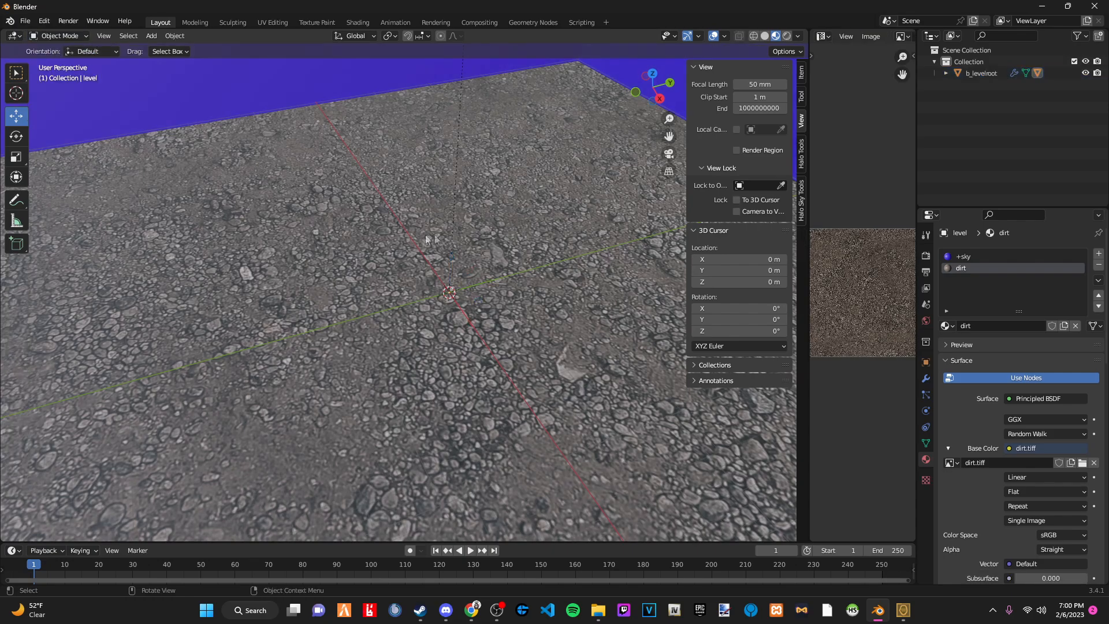
Add a monkey mesh raised above the middle of the dirt floor and scale it up to a clearly visible size.
{"action": "middle_click_drag", "start_coordinate": [434, 235], "coordinate": [396, 241]}
{"action": "left_click", "coordinate": [150, 36]}
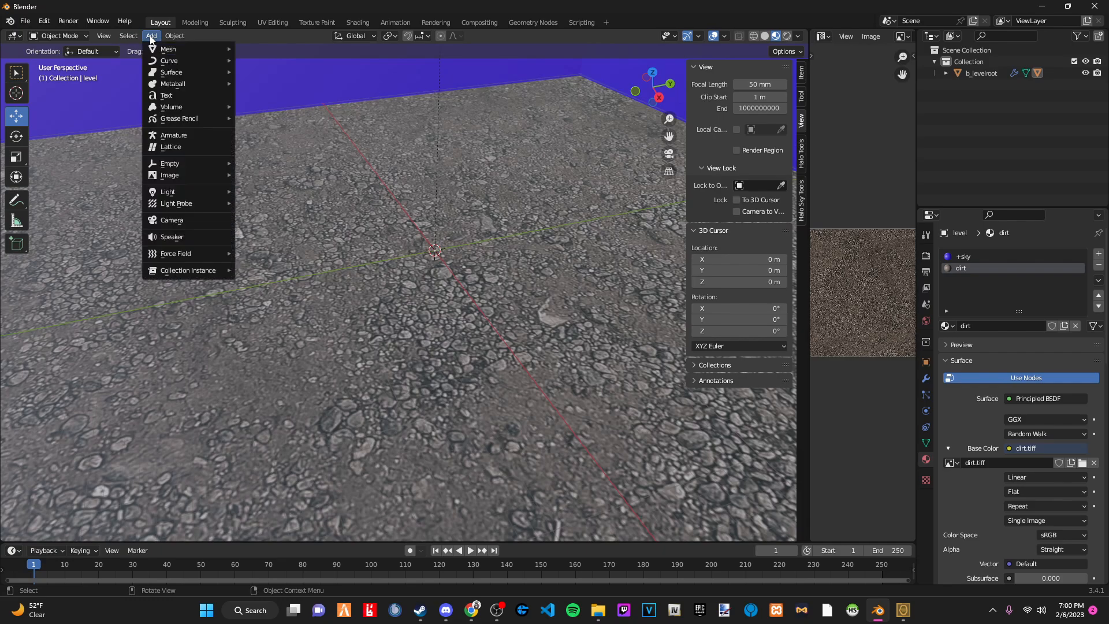
{"action": "mouse_move", "coordinate": [171, 49]}
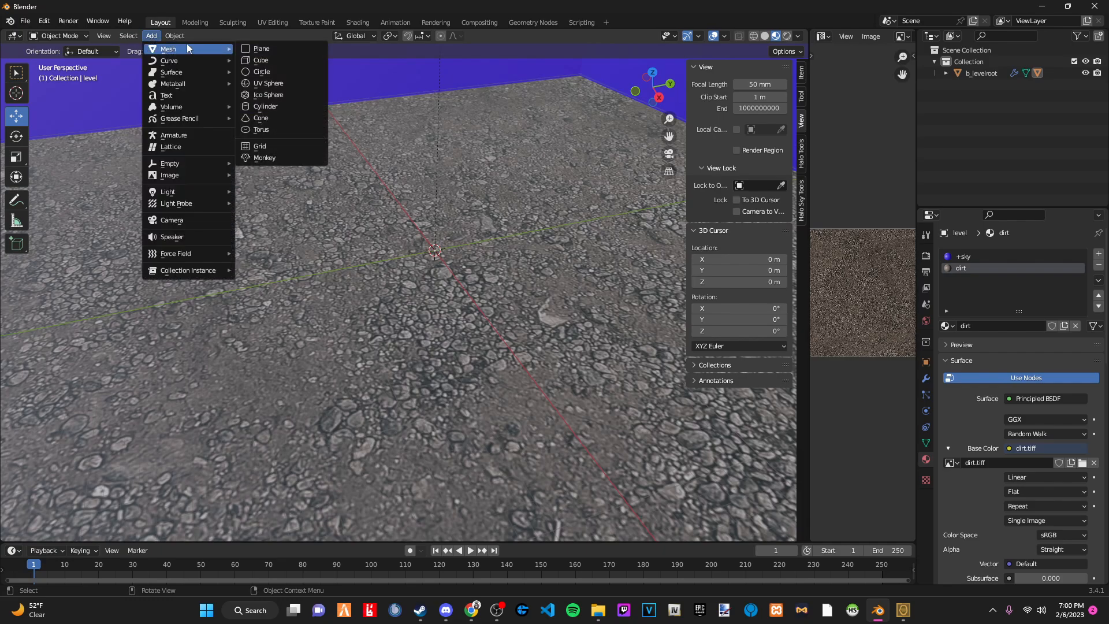
{"action": "left_click", "coordinate": [263, 158]}
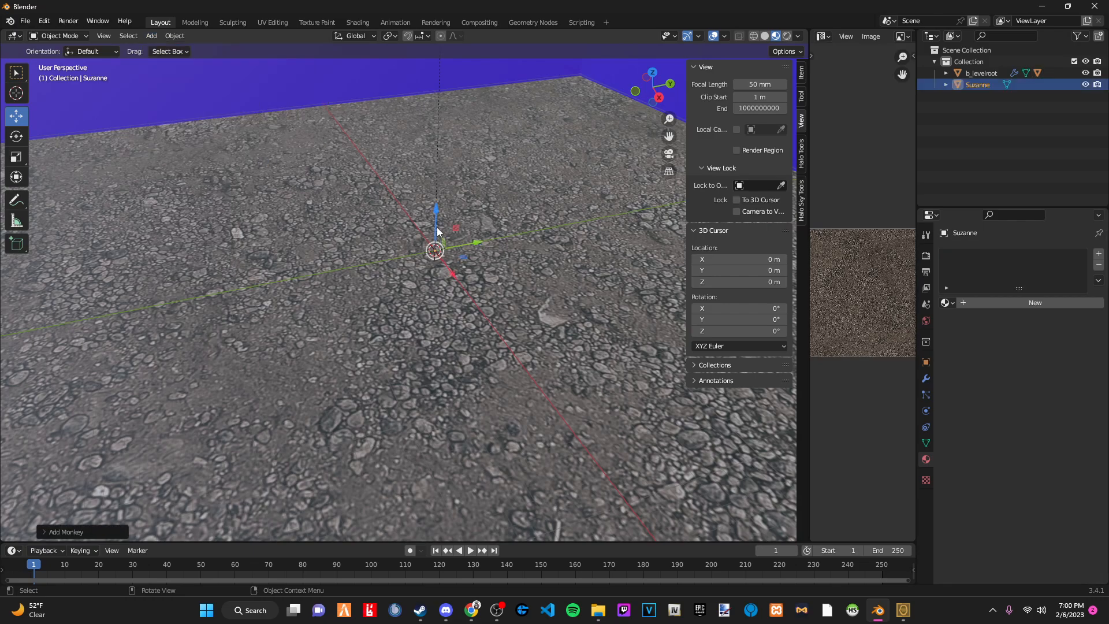
{"action": "left_click_drag", "start_coordinate": [436, 230], "coordinate": [442, 151]}
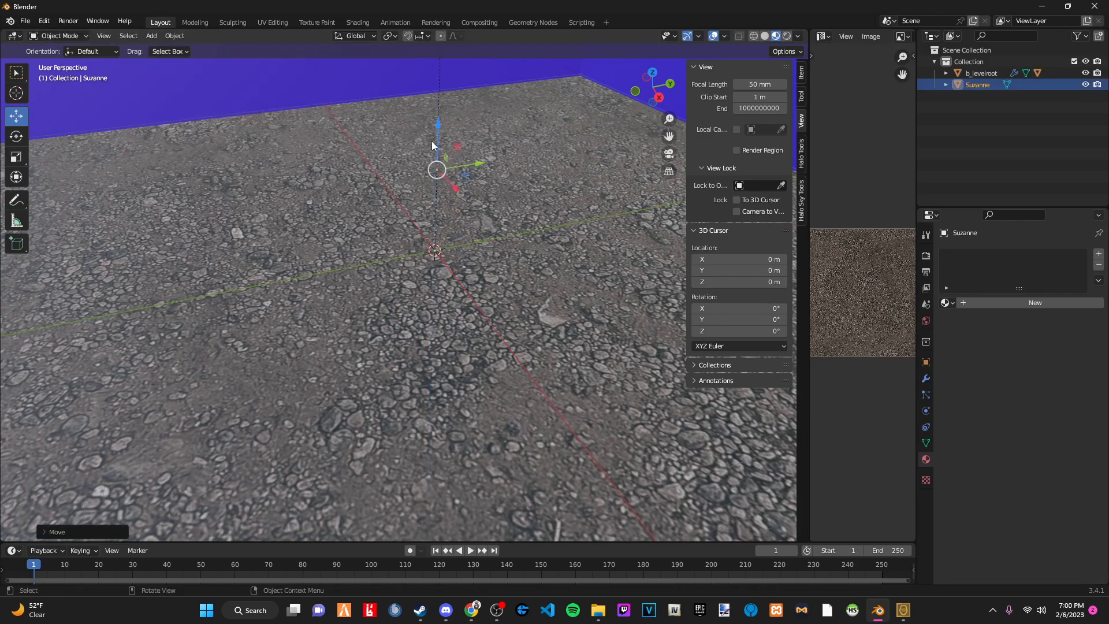
{"action": "key", "text": "s"}
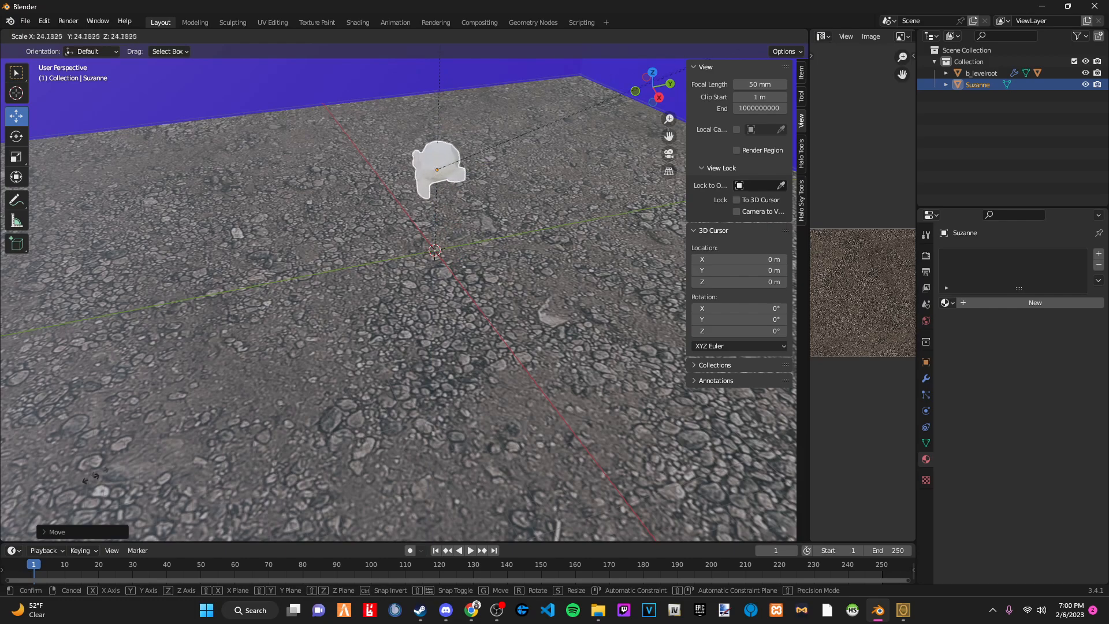
{"action": "left_click", "coordinate": [375, 413]}
Reposition the enlarged monkey so it floats above the dirt floor, away from the origin toward a sky wall.
{"action": "middle_click_drag", "start_coordinate": [480, 392], "coordinate": [510, 389]}
{"action": "middle_click_drag", "start_coordinate": [684, 215], "coordinate": [503, 300], "text": "shift"}
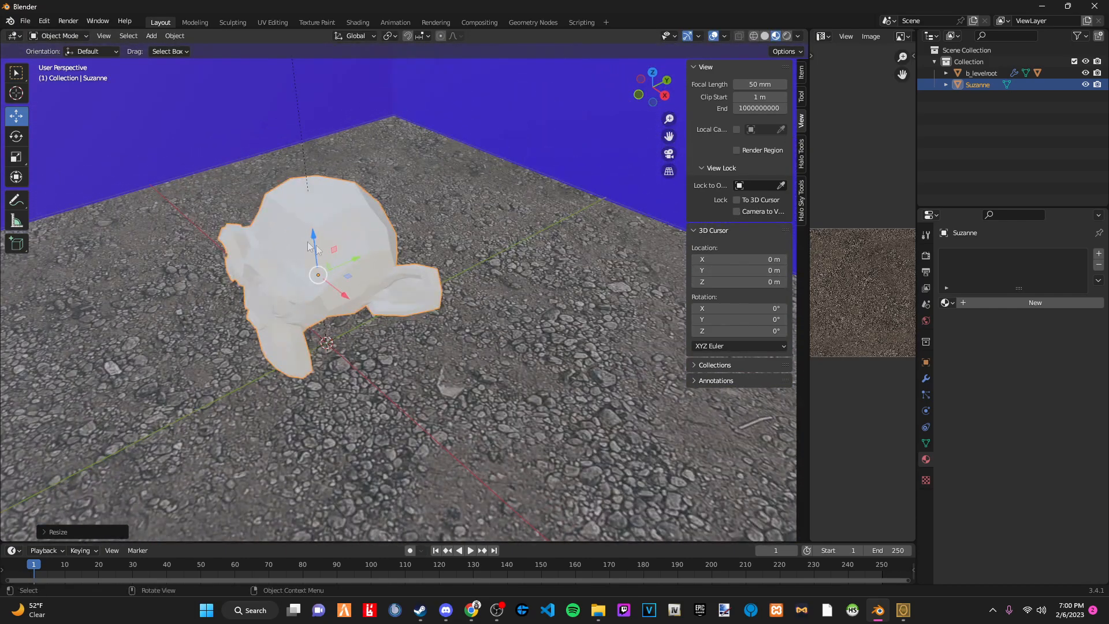
{"action": "left_click_drag", "start_coordinate": [314, 247], "coordinate": [583, 171]}
{"action": "middle_click_drag", "start_coordinate": [583, 171], "coordinate": [383, 177]}
{"action": "left_click_drag", "start_coordinate": [391, 188], "coordinate": [393, 239]}
{"action": "middle_click_drag", "start_coordinate": [399, 242], "coordinate": [482, 322]}
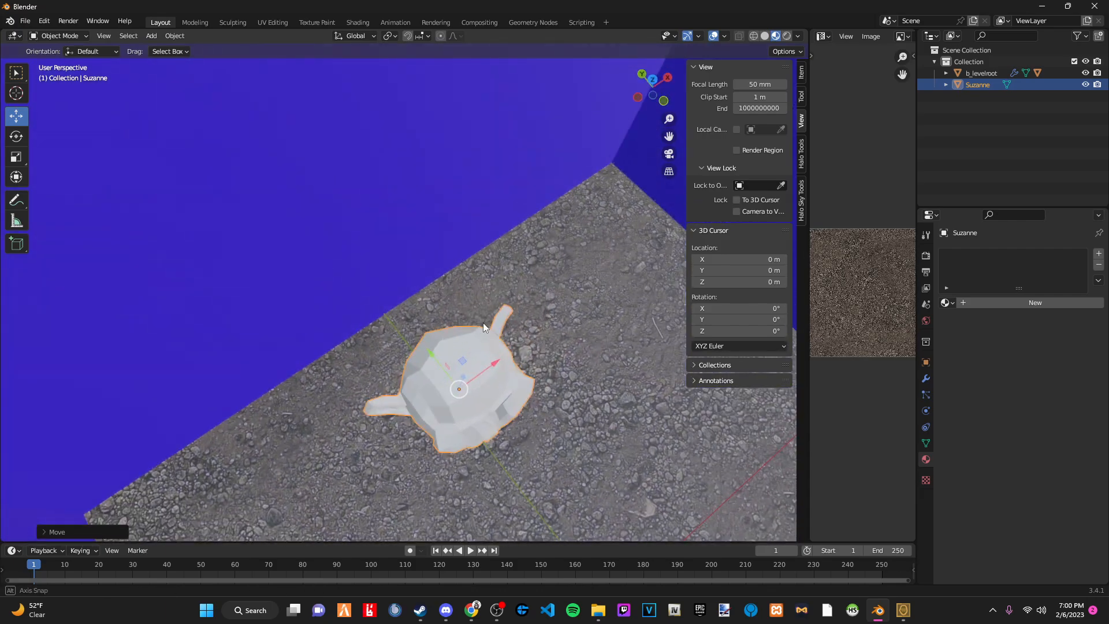
{"action": "left_click_drag", "start_coordinate": [438, 356], "coordinate": [400, 325]}
{"action": "middle_click_drag", "start_coordinate": [400, 325], "coordinate": [428, 290]}
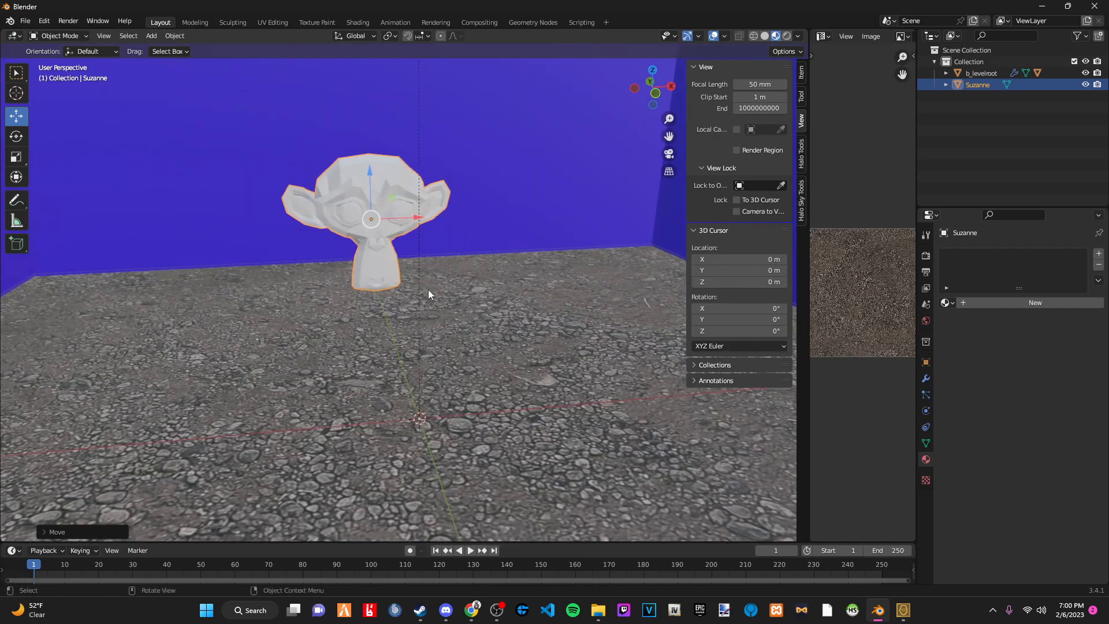
Rename the monkey object %monke and parent it to b_levelroot alongside the level mesh.
{"action": "double_click", "coordinate": [977, 84]}
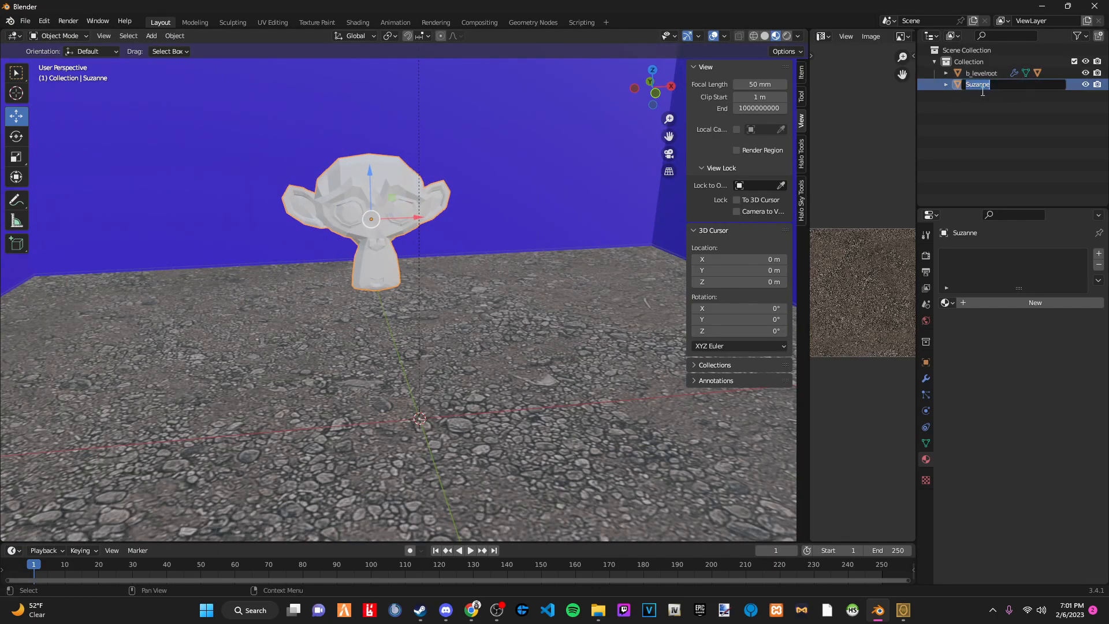
{"action": "key", "text": "BackSpace"}
{"action": "type", "text": "%"}
{"action": "key", "text": "Return"}
{"action": "left_click", "coordinate": [946, 84]}
{"action": "mouse_move", "coordinate": [981, 73]}
{"action": "left_mouse_down"}
{"action": "mouse_move", "coordinate": [985, 118]}
{"action": "mouse_move", "coordinate": [981, 82]}
{"action": "left_mouse_up"}
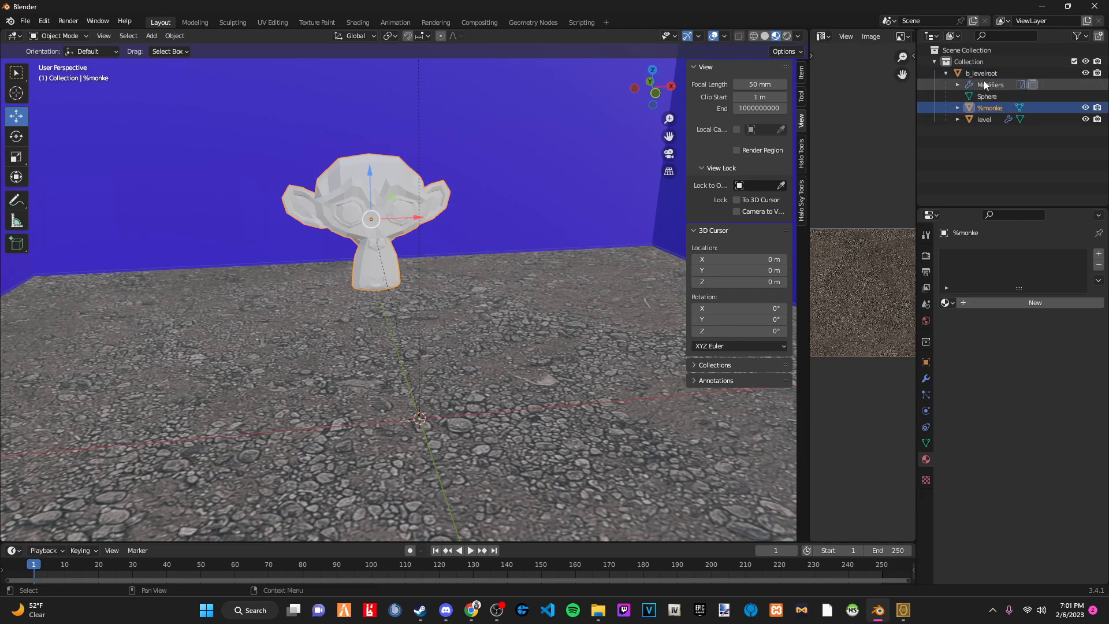
{"action": "left_click", "coordinate": [1028, 136]}
Examine the %monke object and the level mesh in turn, viewing the monkey from several angles.
{"action": "middle_click_drag", "start_coordinate": [567, 217], "coordinate": [332, 224]}
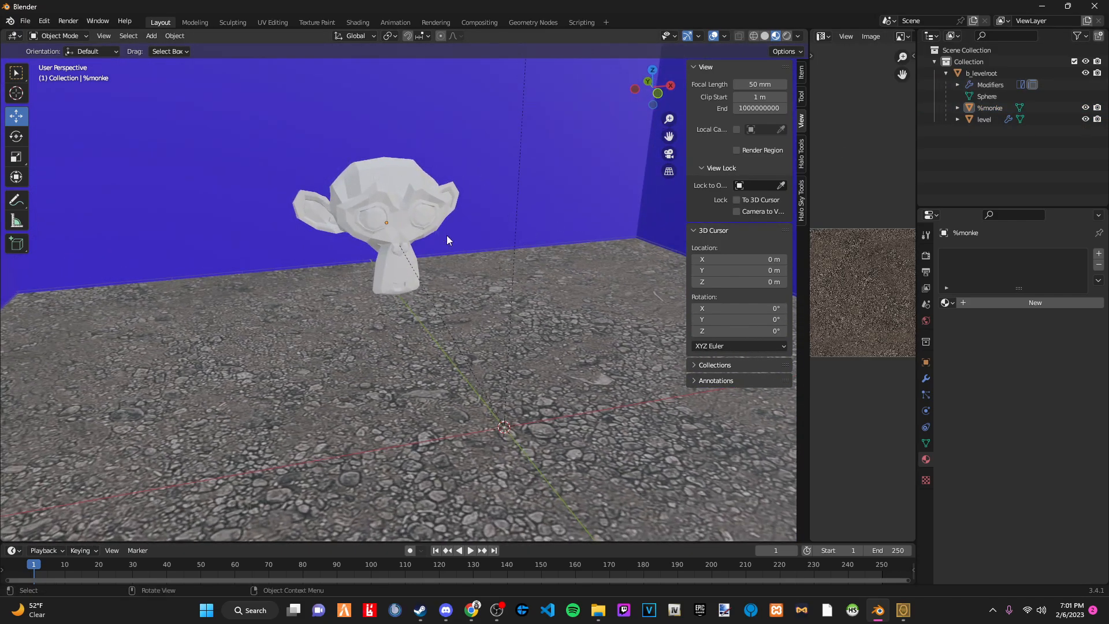
{"action": "middle_click_drag", "start_coordinate": [467, 237], "coordinate": [385, 234]}
{"action": "left_click", "coordinate": [387, 234]}
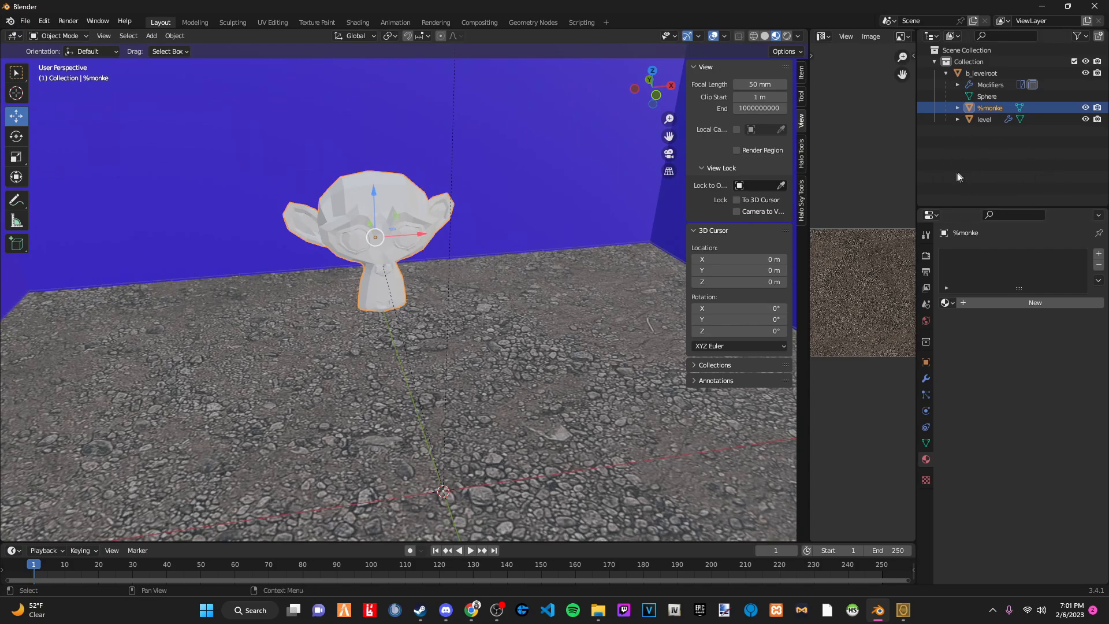
{"action": "left_click", "coordinate": [487, 302]}
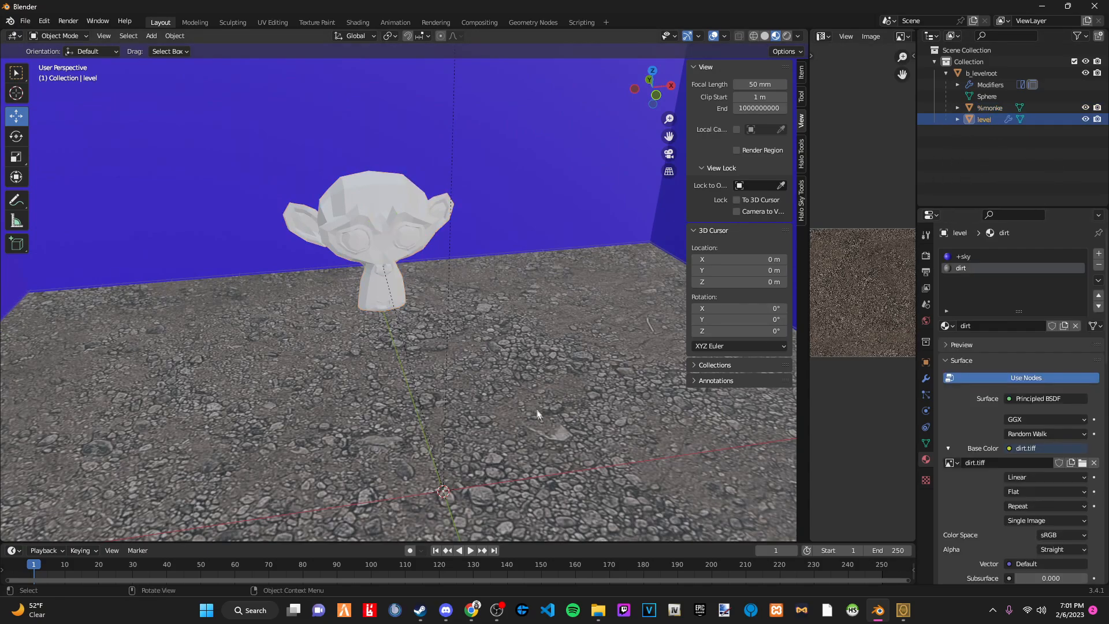
{"action": "left_click", "coordinate": [386, 234]}
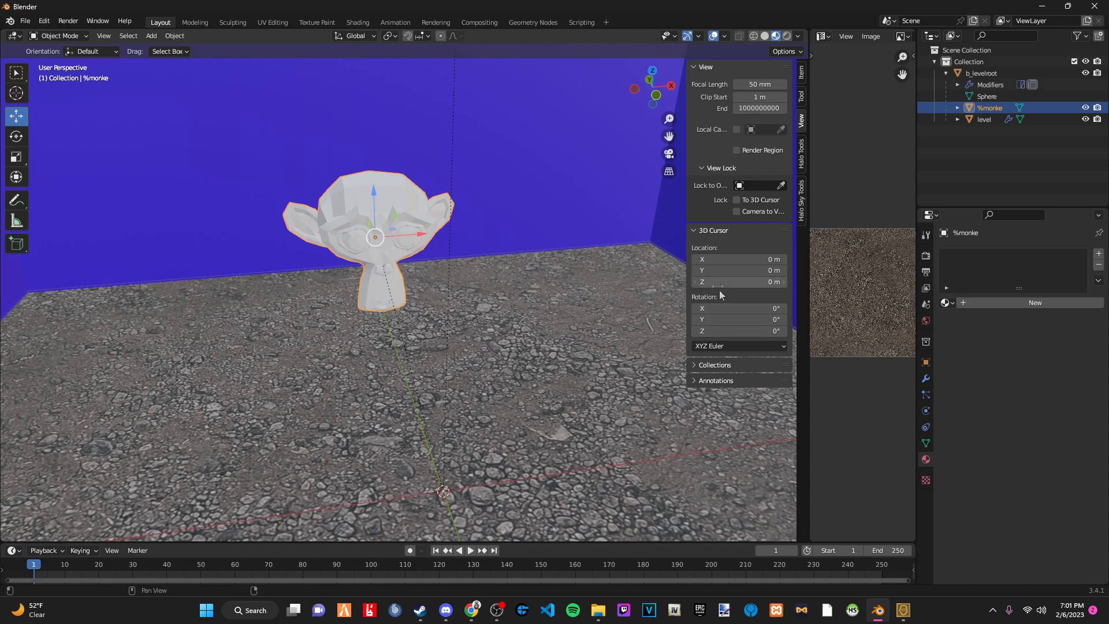
{"action": "middle_click_drag", "start_coordinate": [525, 249], "coordinate": [467, 203]}
{"action": "middle_click_drag", "start_coordinate": [507, 250], "coordinate": [417, 328]}
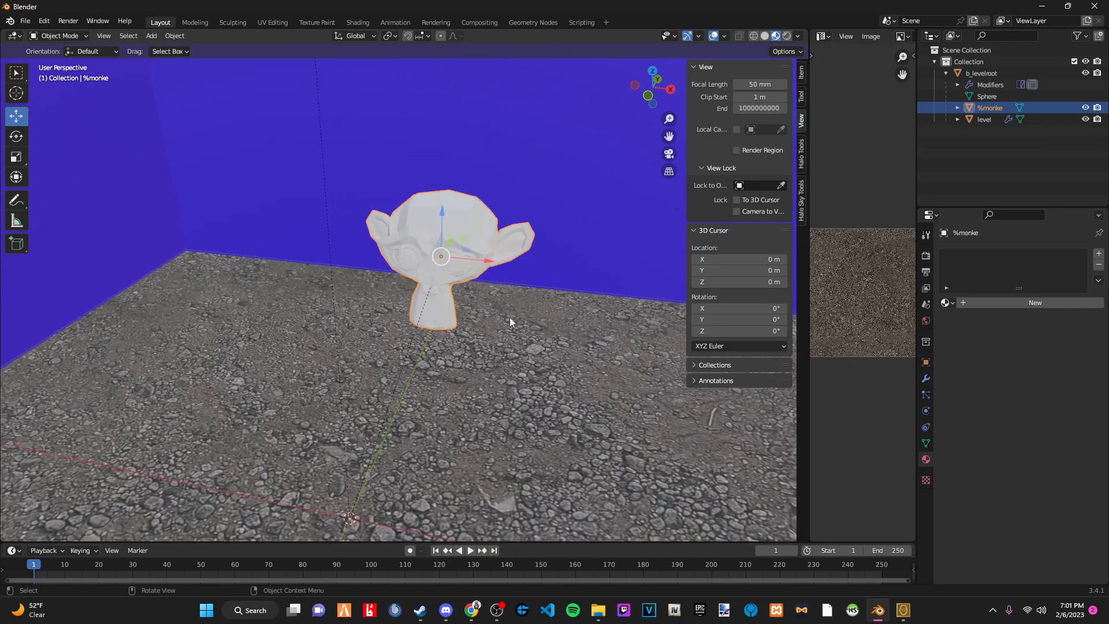
Delete the old tutorial.ASS from the tutorial structure folder and export the scene as tutorial.ASS for Halo 3 MCC.
{"action": "left_click", "coordinate": [25, 21]}
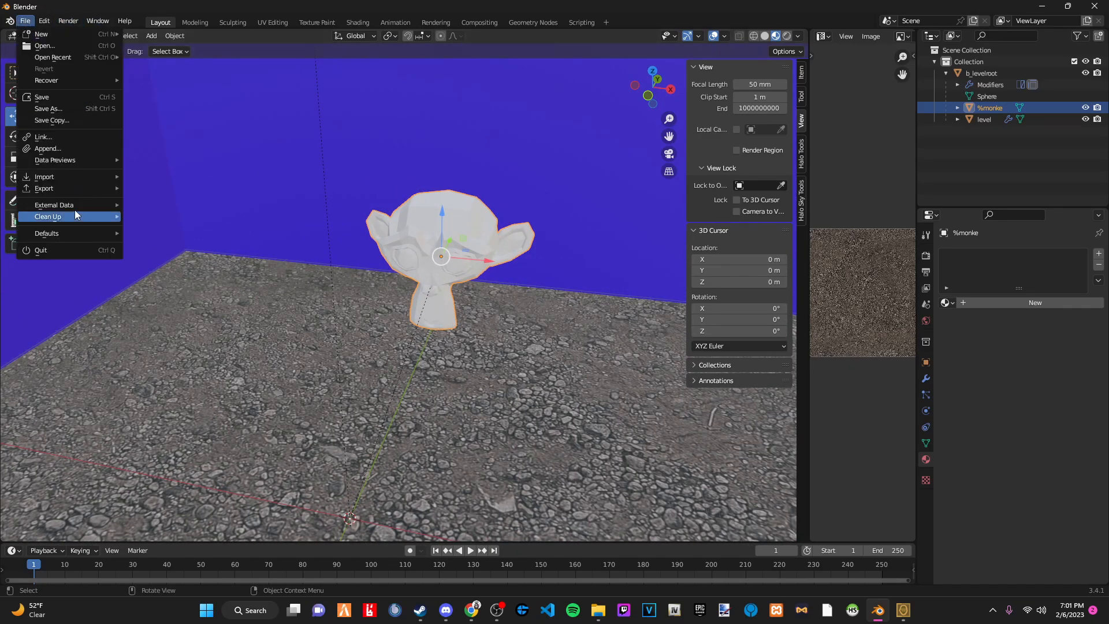
{"action": "mouse_move", "coordinate": [60, 186]}
{"action": "left_click", "coordinate": [236, 338]}
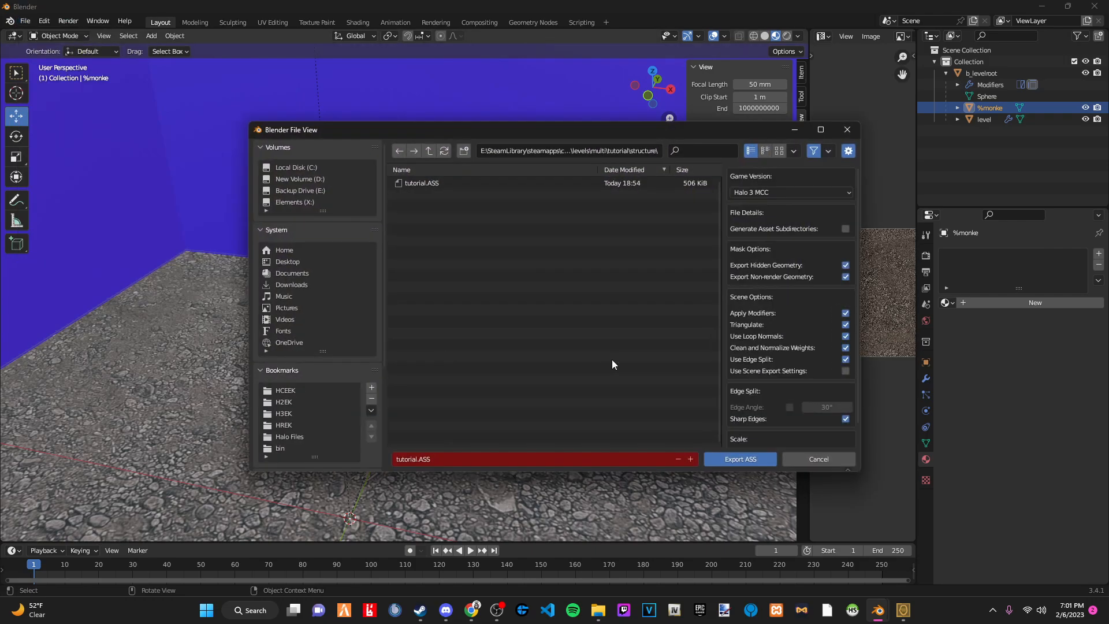
{"action": "left_click", "coordinate": [450, 183]}
{"action": "key", "text": "Delete"}
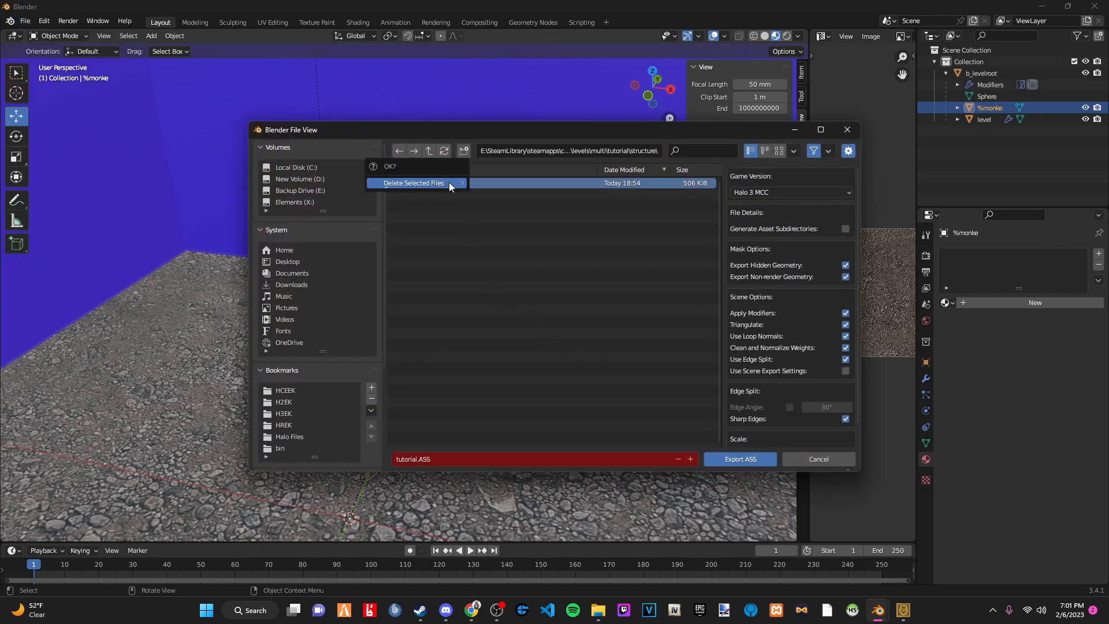
{"action": "left_click", "coordinate": [419, 182]}
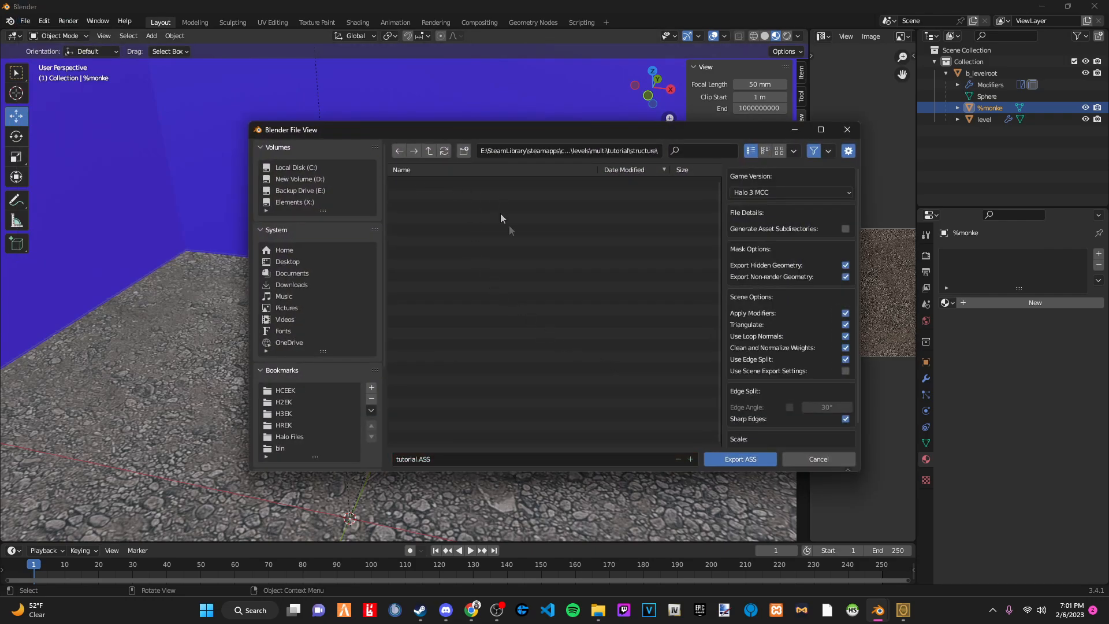
{"action": "left_click", "coordinate": [733, 459]}
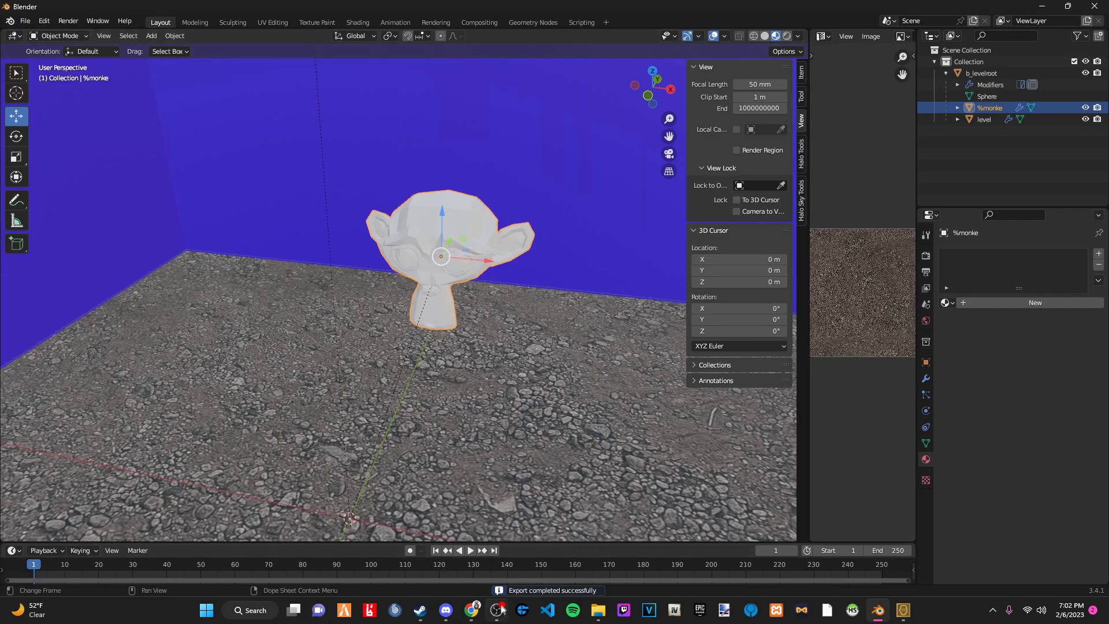
{"action": "mouse_move", "coordinate": [497, 614]}
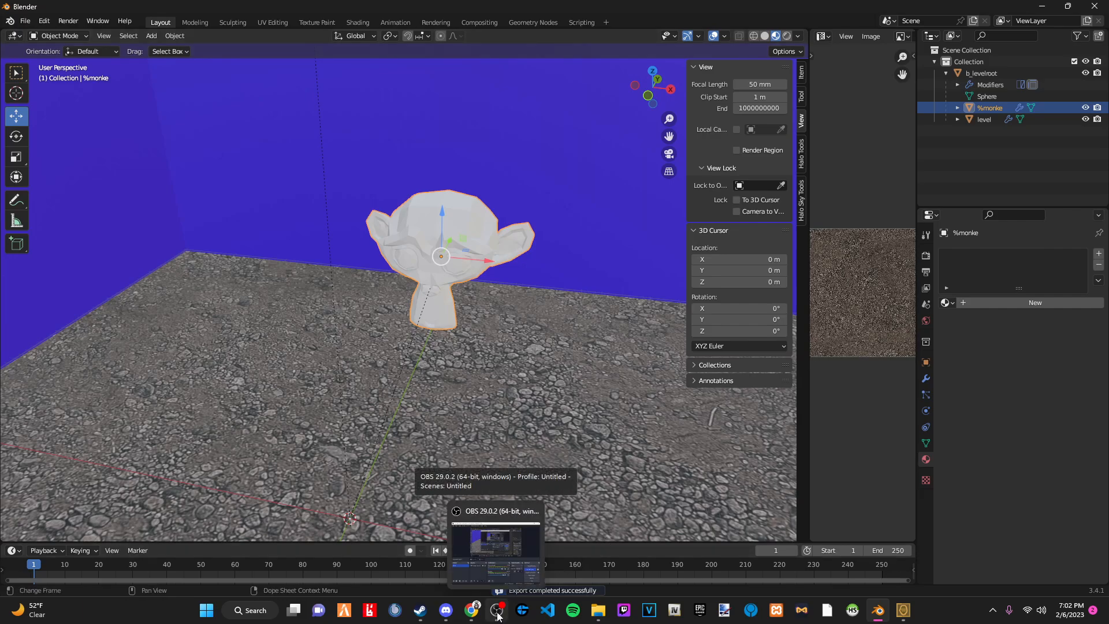
{"action": "left_click", "coordinate": [497, 613]}
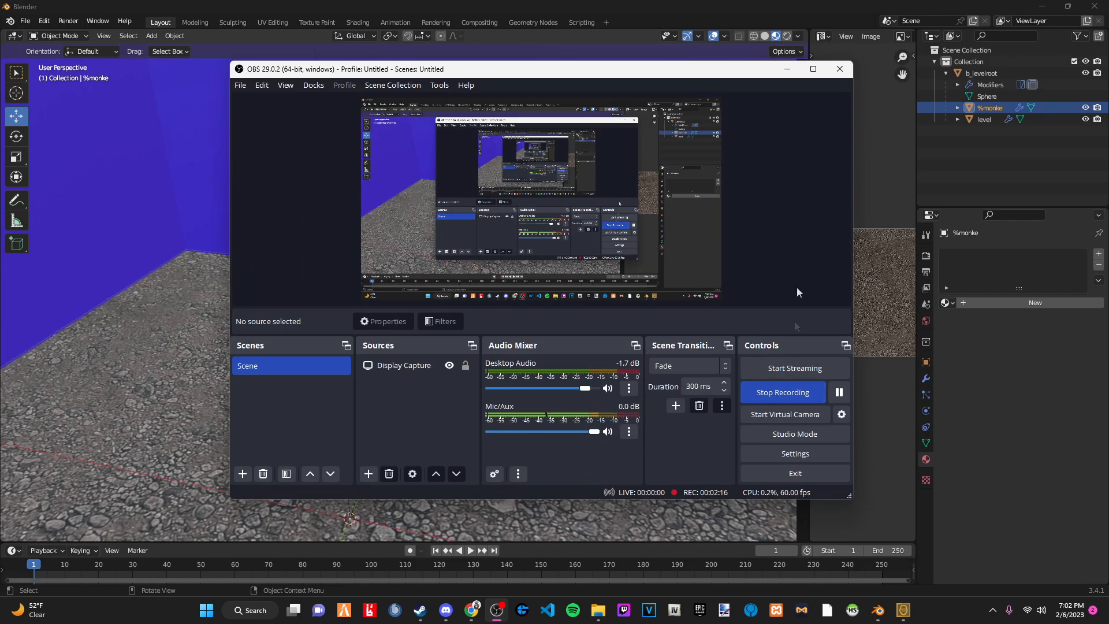
{"action": "left_click", "coordinate": [787, 69]}
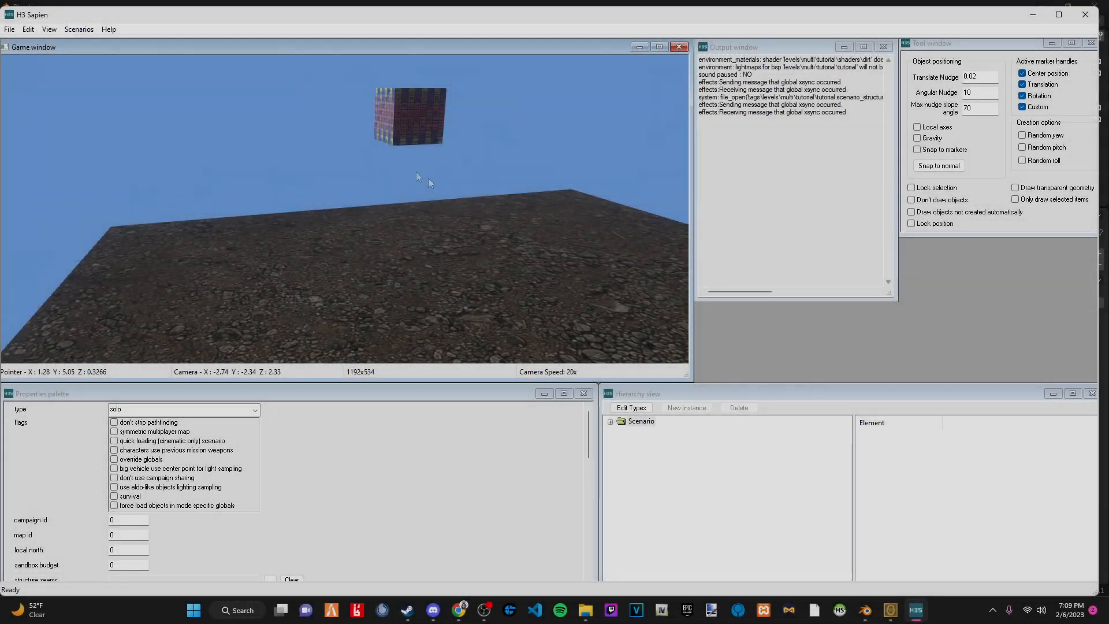
In Sapien, fly the camera around the textured cube floating above the dirt floor to examine it from several sides.
{"action": "middle_click_drag", "start_coordinate": [428, 178], "coordinate": [546, 116]}
{"action": "key", "text": "w"}
{"action": "key", "text": "d"}
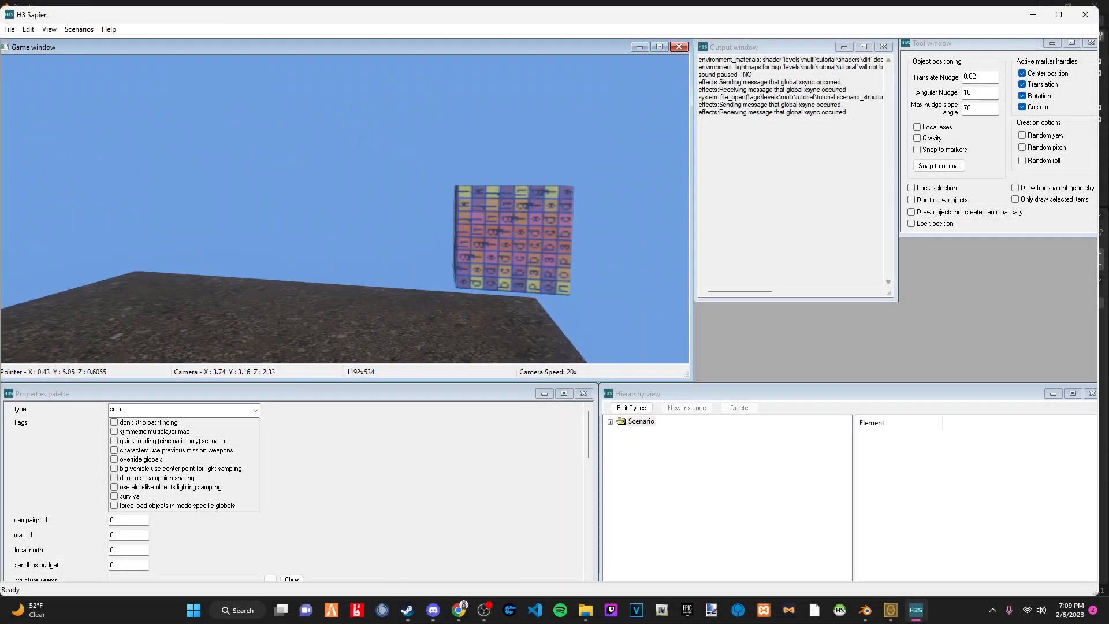
{"action": "key", "text": "d"}
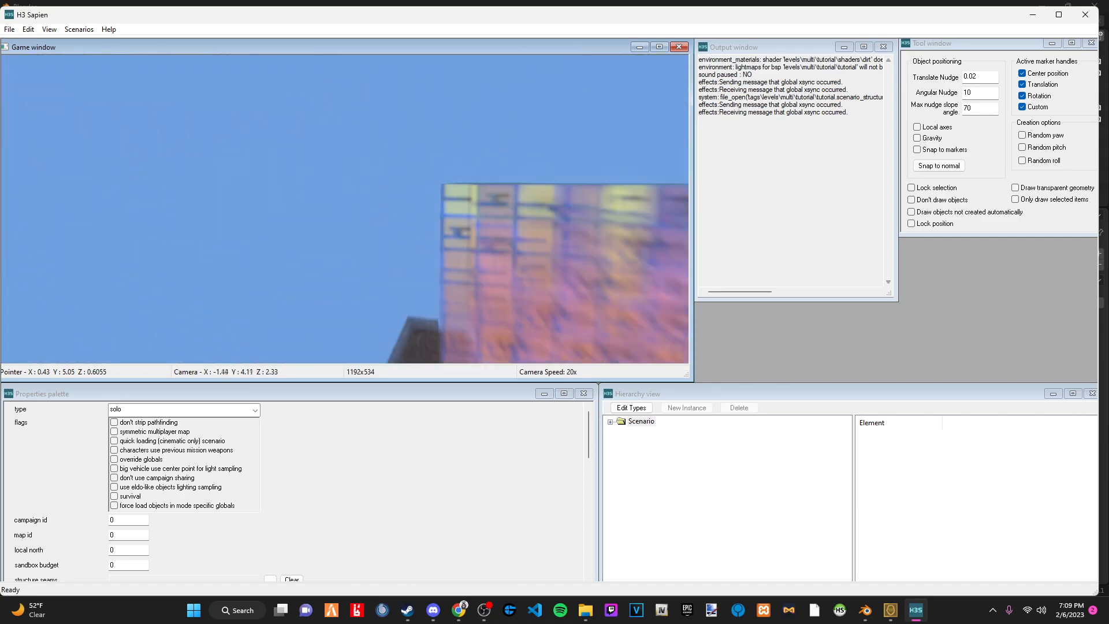
{"action": "key", "text": "d"}
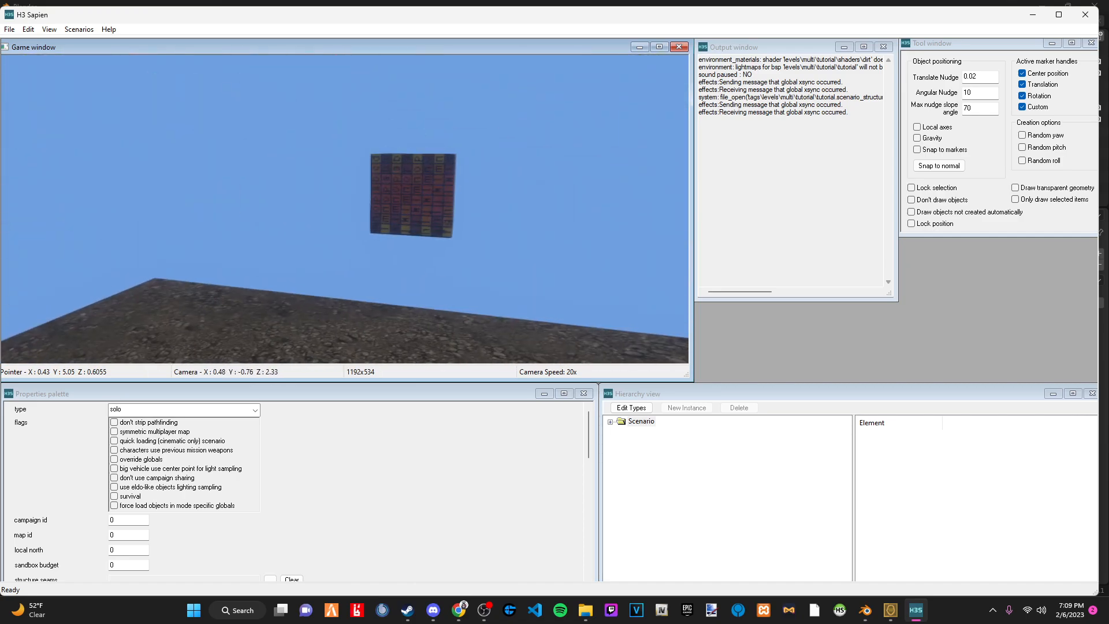
{"action": "key", "text": "w"}
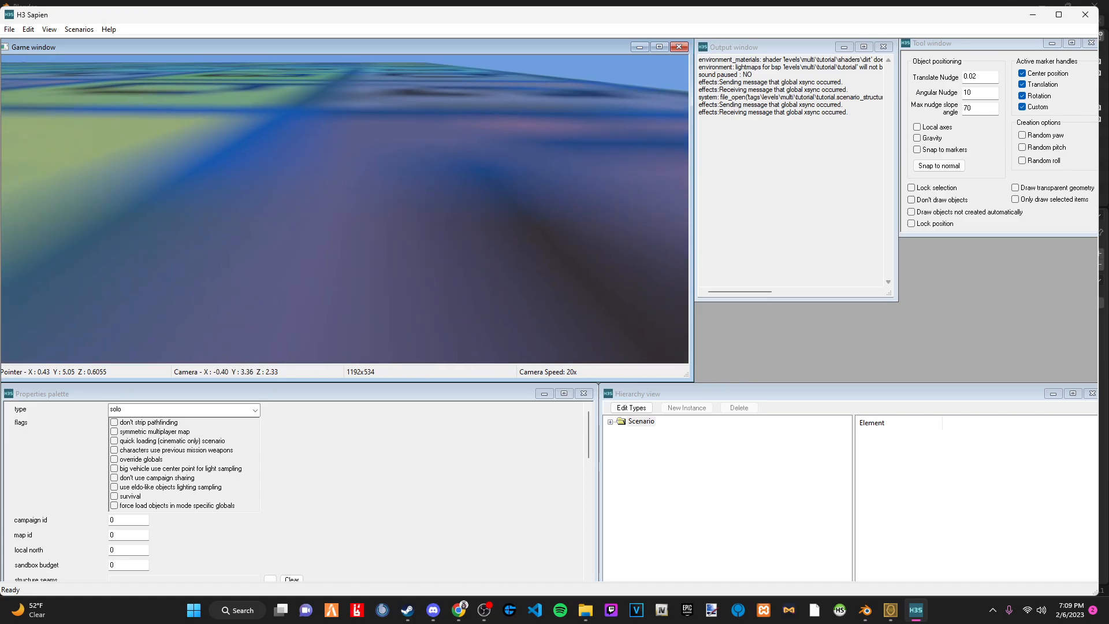
{"action": "key", "text": "d"}
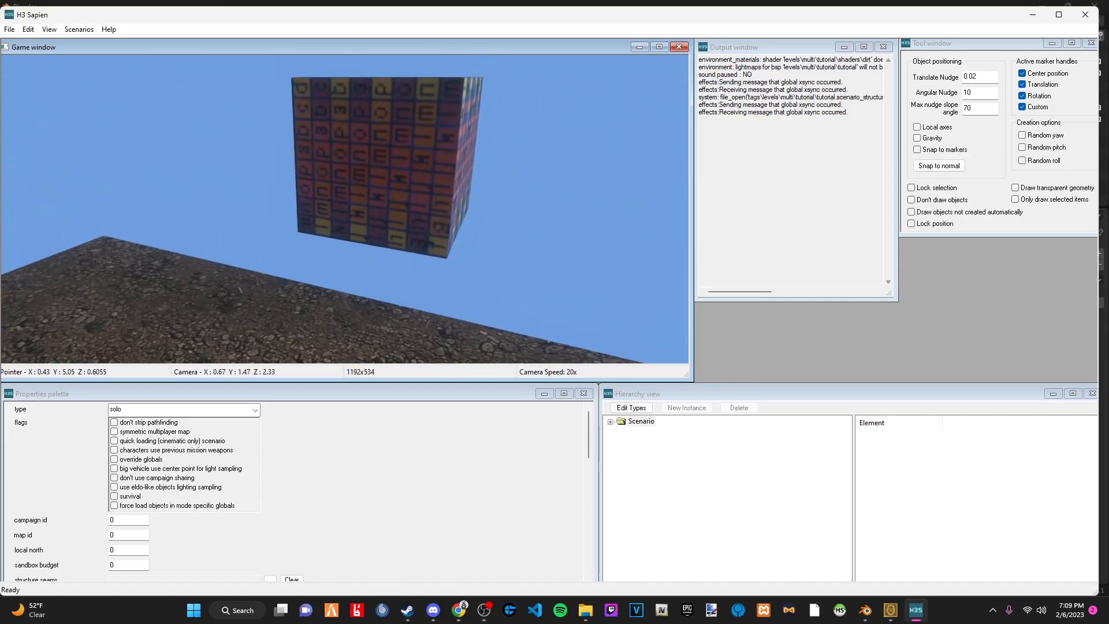
{"action": "key", "text": "d"}
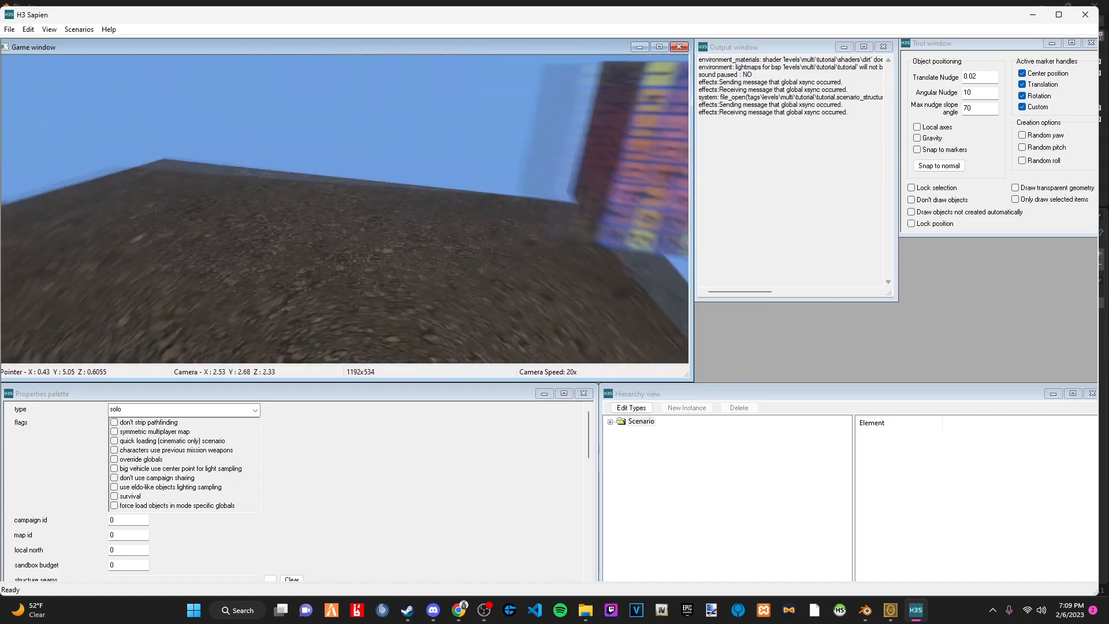
{"action": "key", "text": "a"}
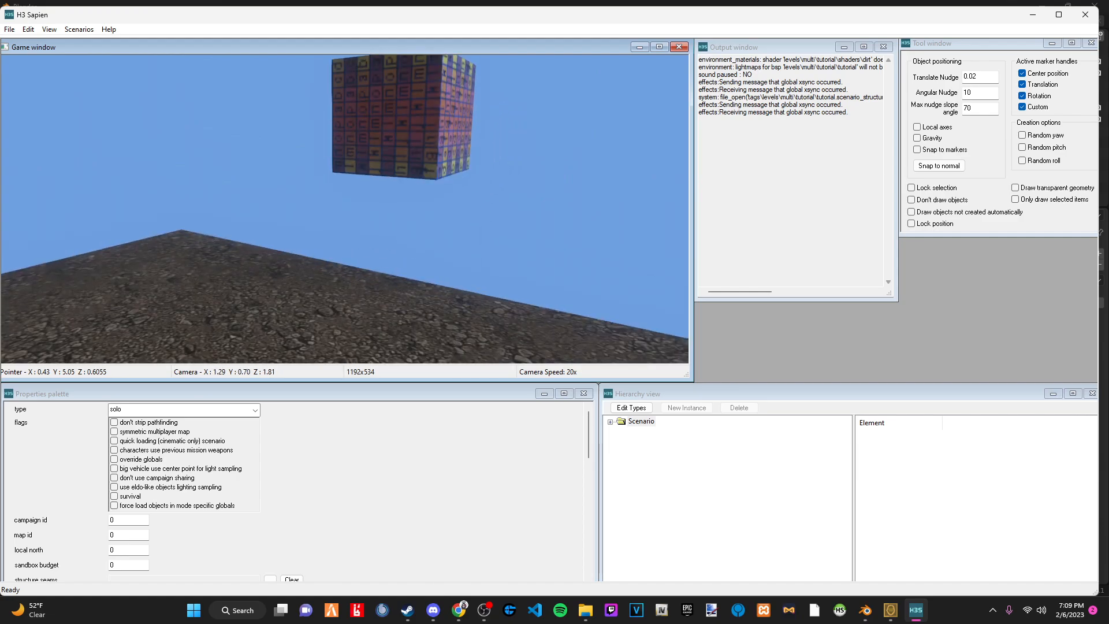
Fly repeatedly across the level to inspect the dirt floor's surface and edges and the floating cube's faces from near, far and below.
{"action": "key", "text": "w"}
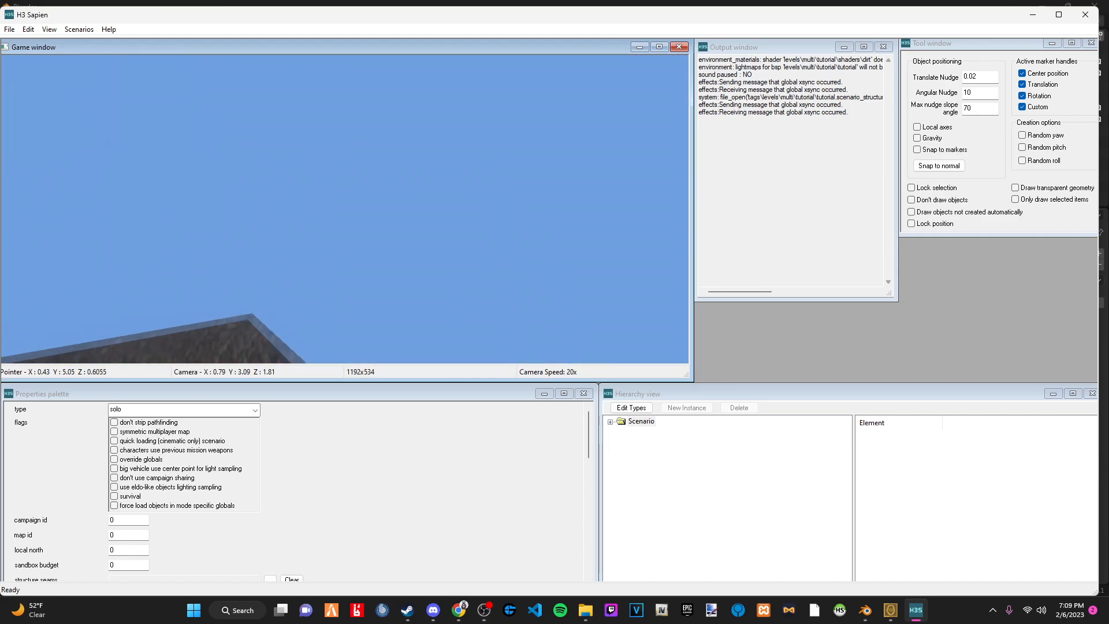
{"action": "key", "text": "s"}
{"action": "key", "text": "w"}
{"action": "key", "text": "s"}
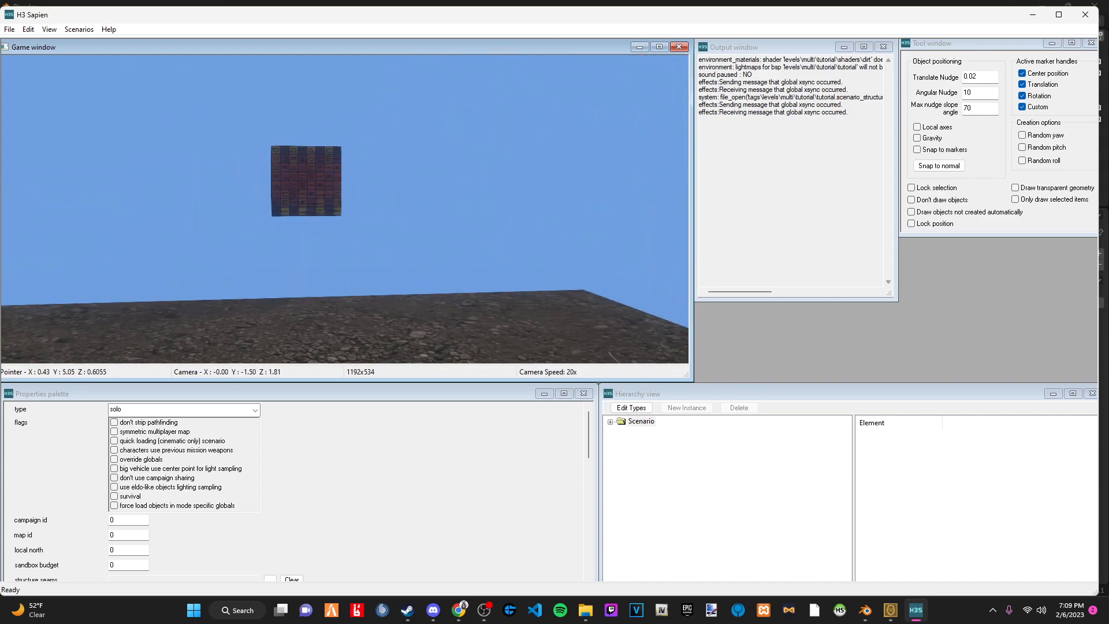
{"action": "key", "text": "r"}
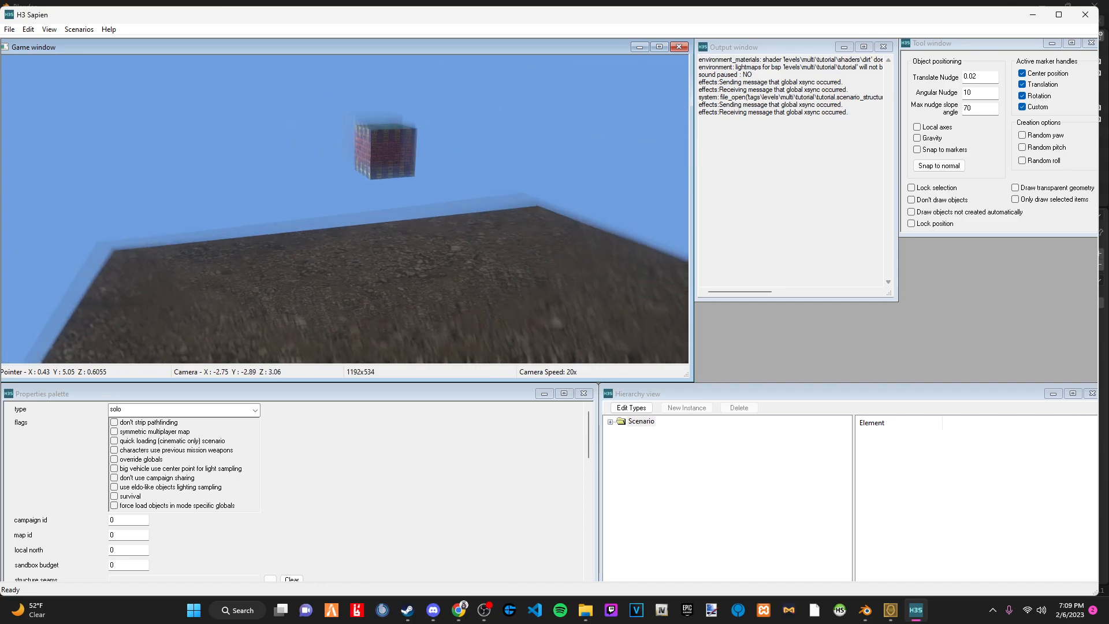
{"action": "key", "text": "w"}
{"action": "key", "text": "s"}
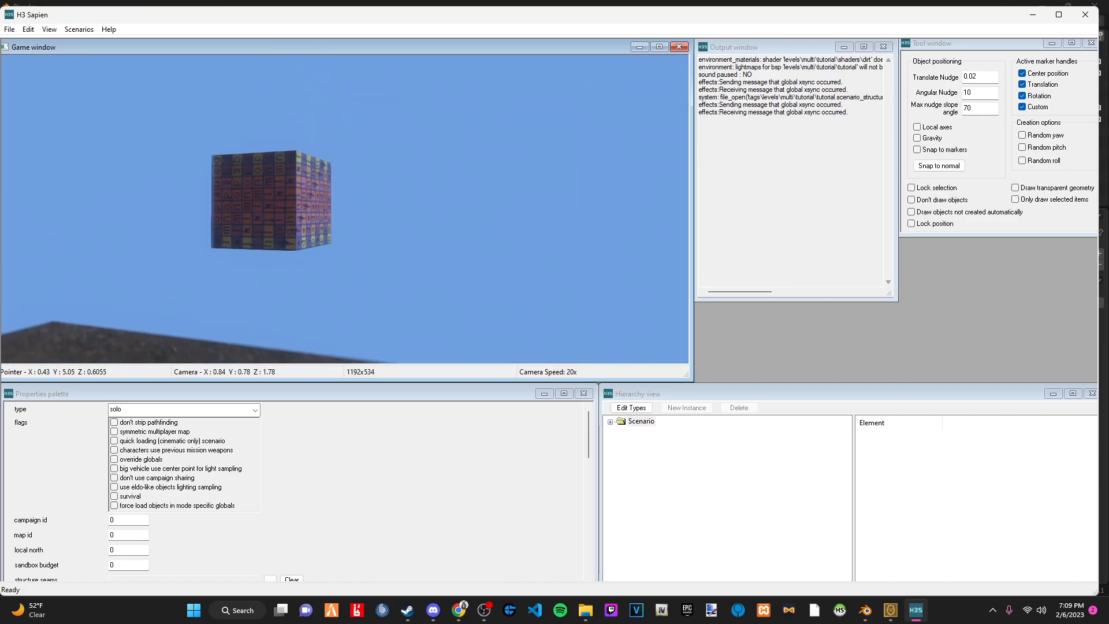
{"action": "key", "text": "w"}
{"action": "key", "text": "r"}
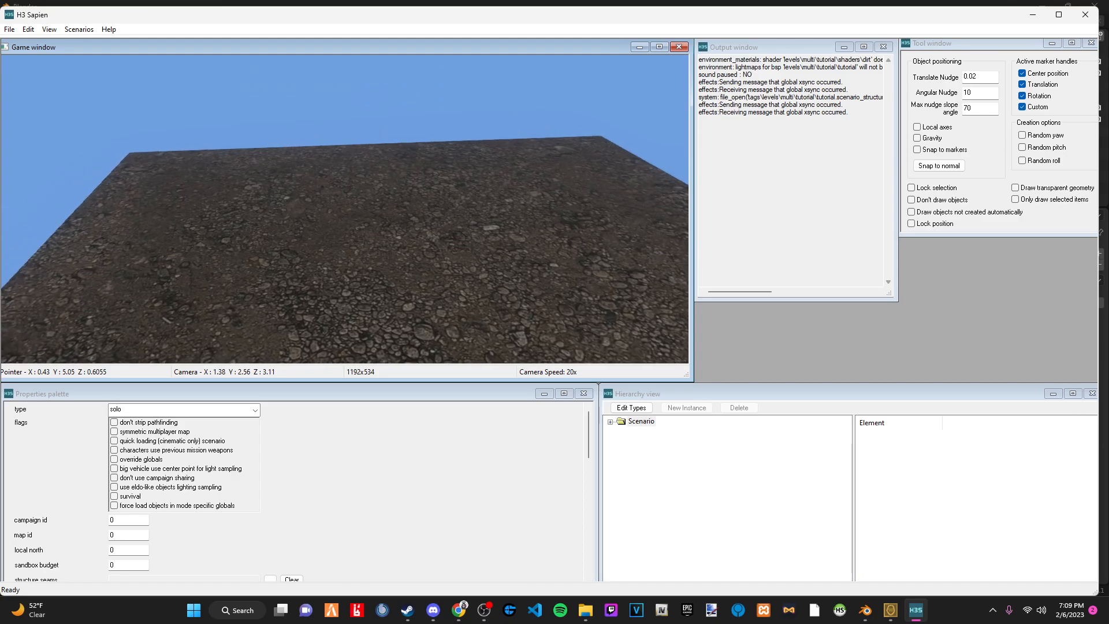
{"action": "key", "text": "d"}
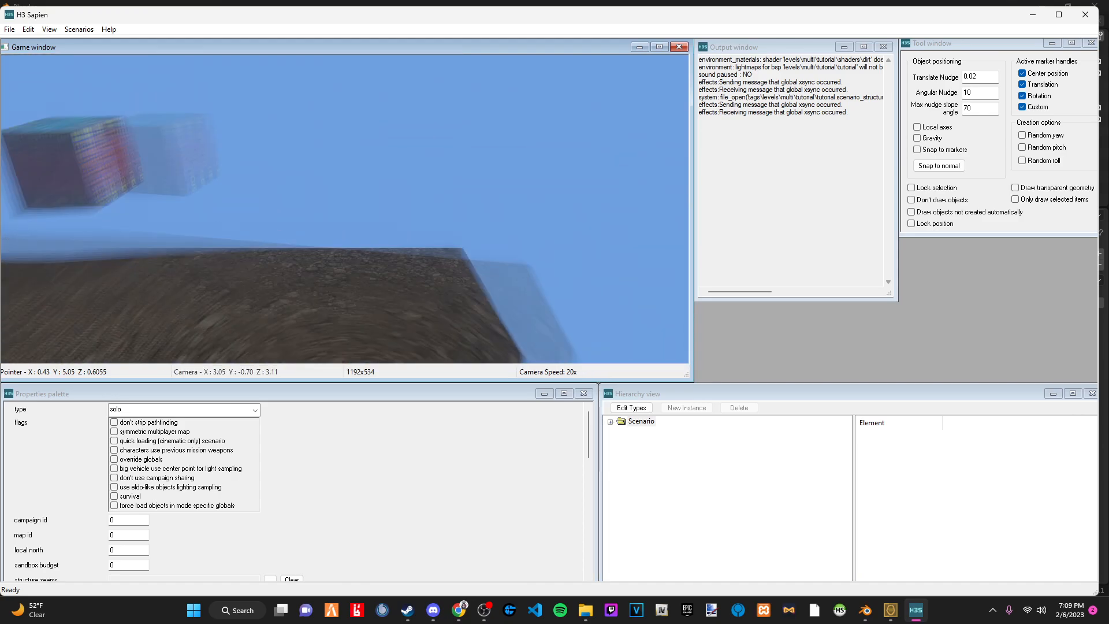
{"action": "key", "text": "w"}
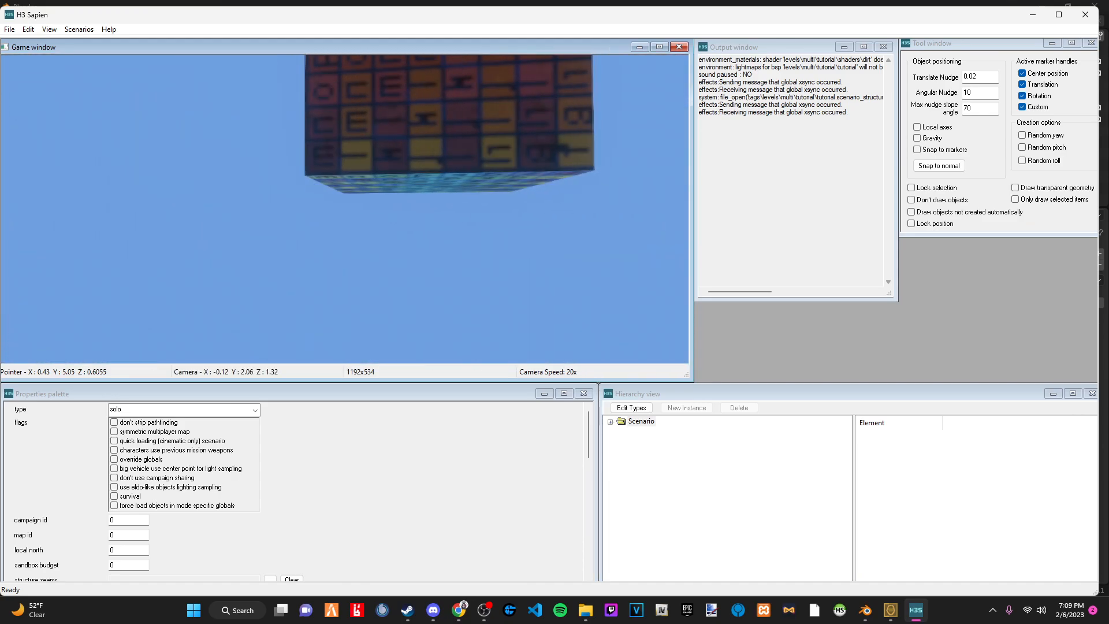
{"action": "key", "text": "s"}
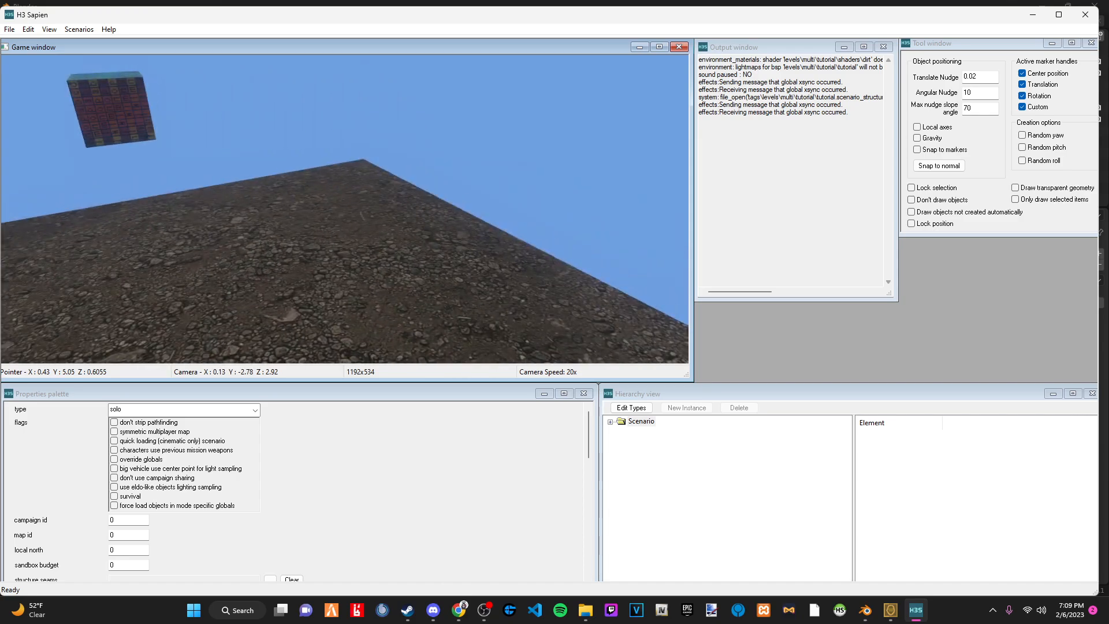
{"action": "key", "text": "w"}
{"action": "key", "text": "w"}
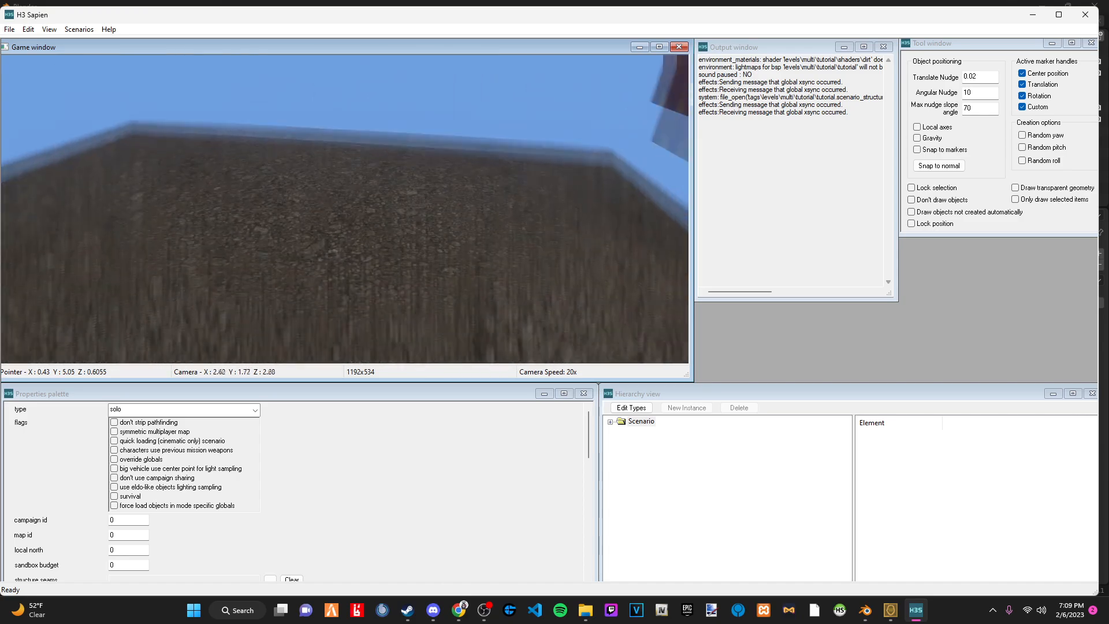
{"action": "key", "text": "a"}
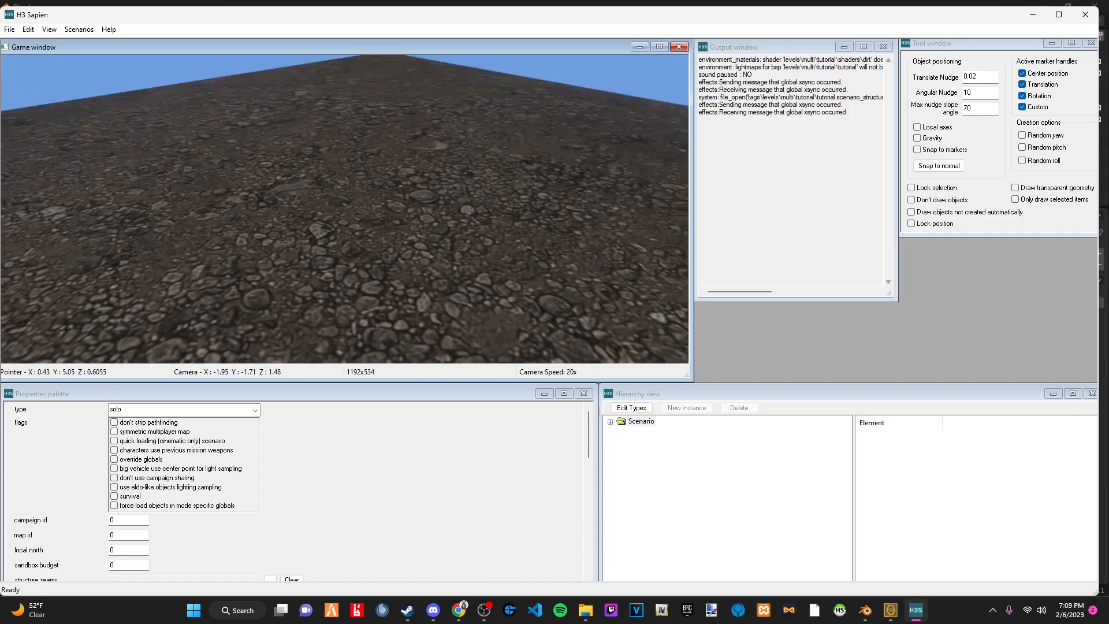
{"action": "key", "text": "w"}
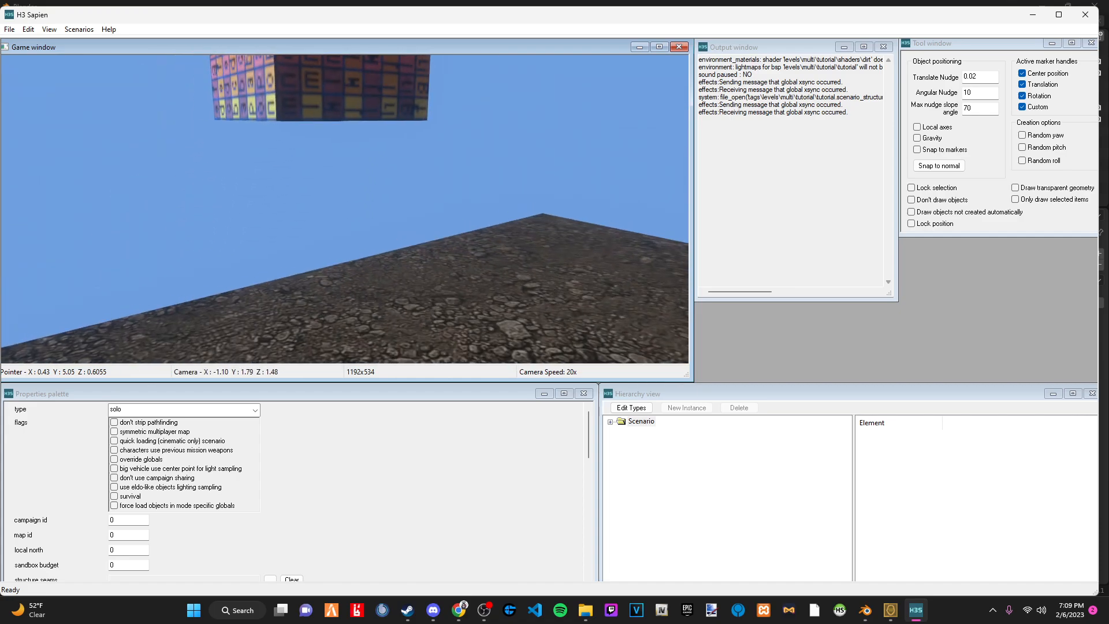
{"action": "key", "text": "r"}
{"action": "key", "text": "f"}
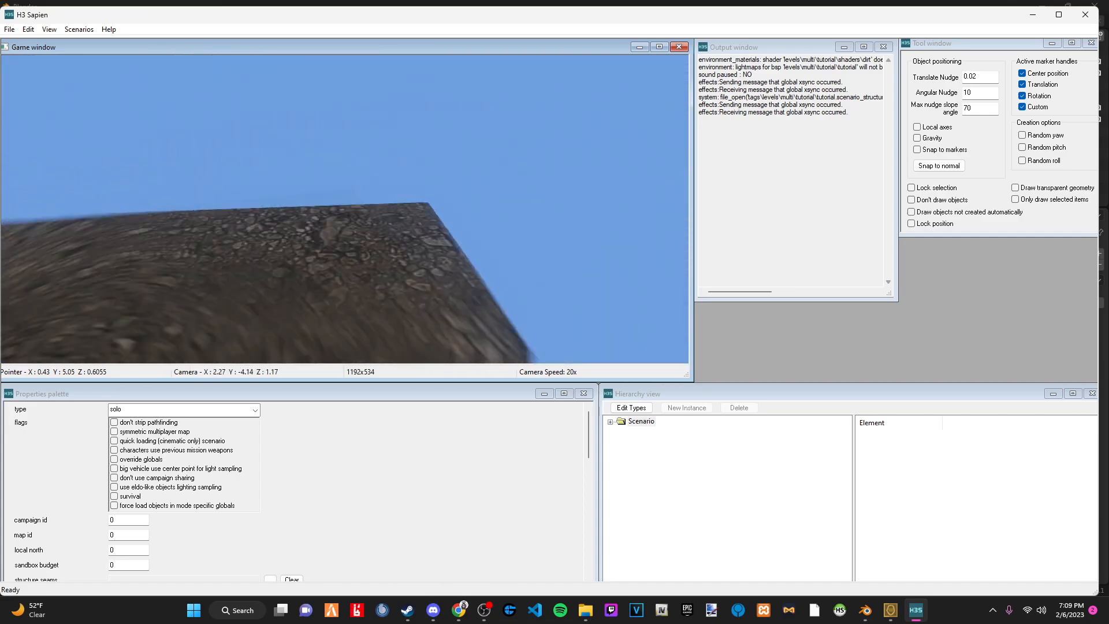
{"action": "key", "text": "w"}
{"action": "key", "text": "r"}
{"action": "key", "text": "f"}
{"action": "middle_click_drag", "start_coordinate": [345, 208], "coordinate": [345, 115]}
{"action": "key", "text": "s"}
{"action": "middle_click_drag", "start_coordinate": [345, 209], "coordinate": [345, 116]}
{"action": "key", "text": "w"}
{"action": "key", "text": "w"}
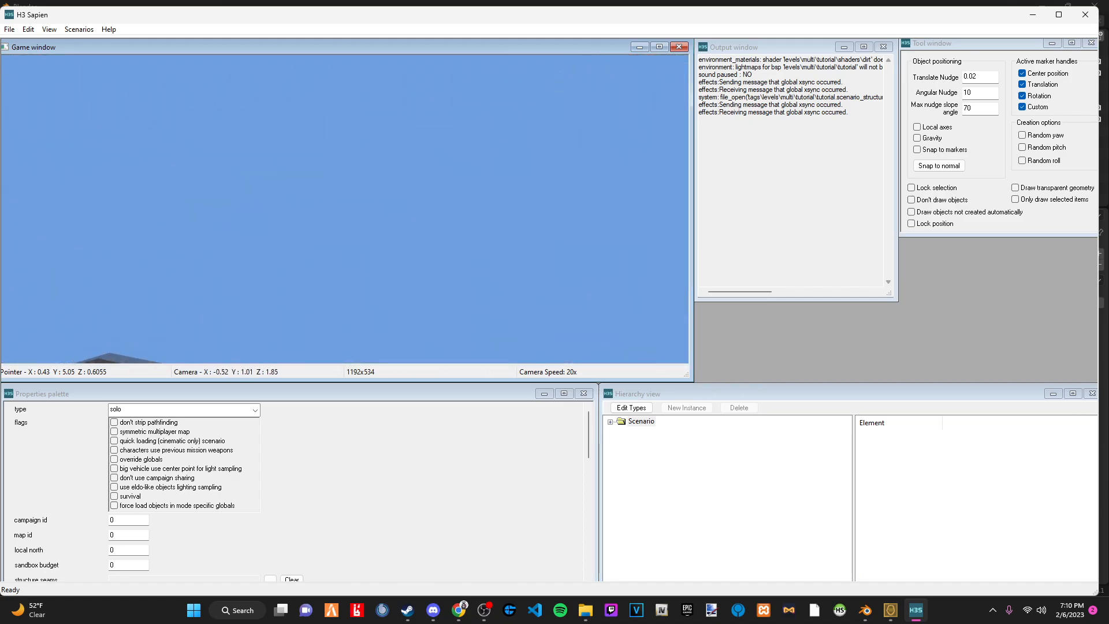
{"action": "key", "text": "w"}
{"action": "middle_click_drag", "start_coordinate": [345, 208], "coordinate": [202, 242]}
{"action": "key", "text": "r"}
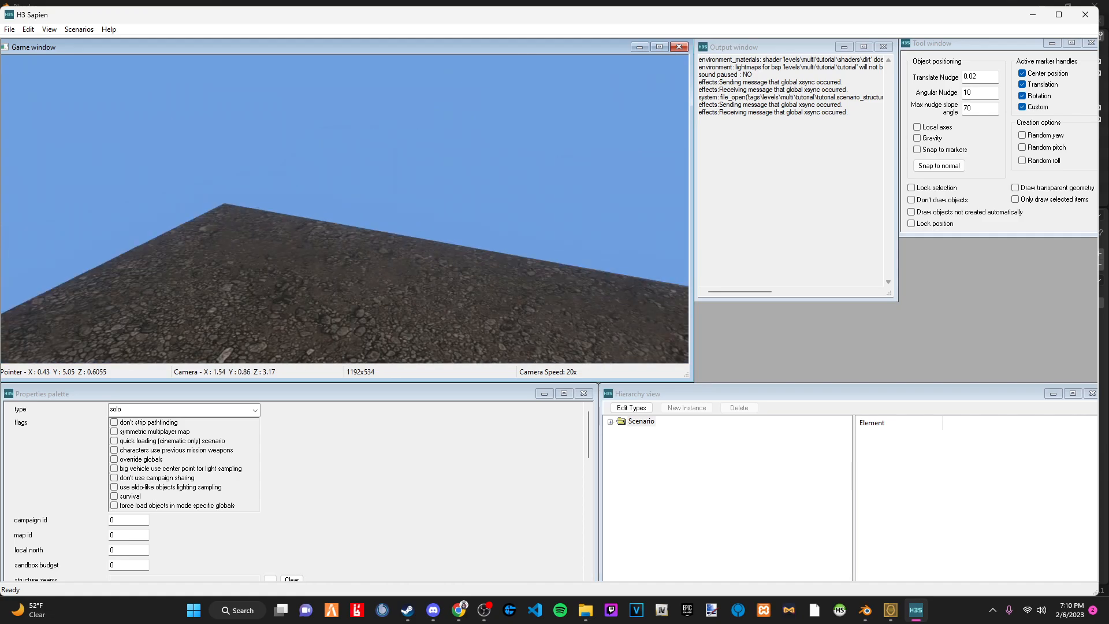
{"action": "middle_click_drag", "start_coordinate": [345, 209], "coordinate": [404, 190]}
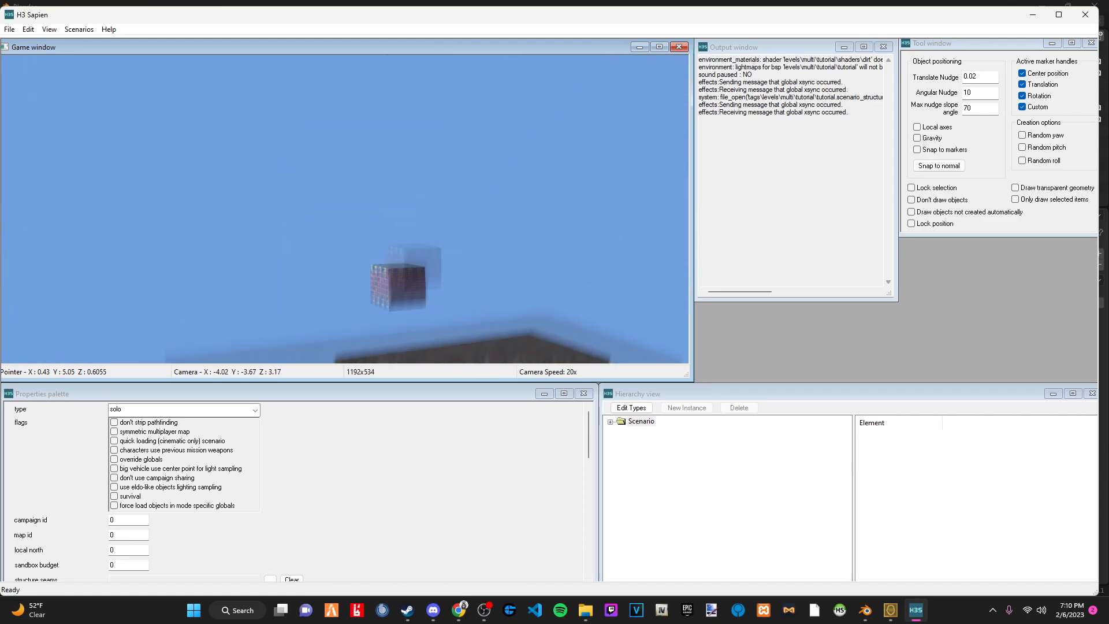
{"action": "key", "text": "f"}
{"action": "middle_click_drag", "start_coordinate": [345, 209], "coordinate": [306, 156]}
{"action": "key", "text": "w"}
{"action": "key", "text": "r"}
{"action": "key", "text": "w"}
{"action": "key", "text": "s"}
{"action": "key", "text": "w"}
{"action": "key", "text": "s"}
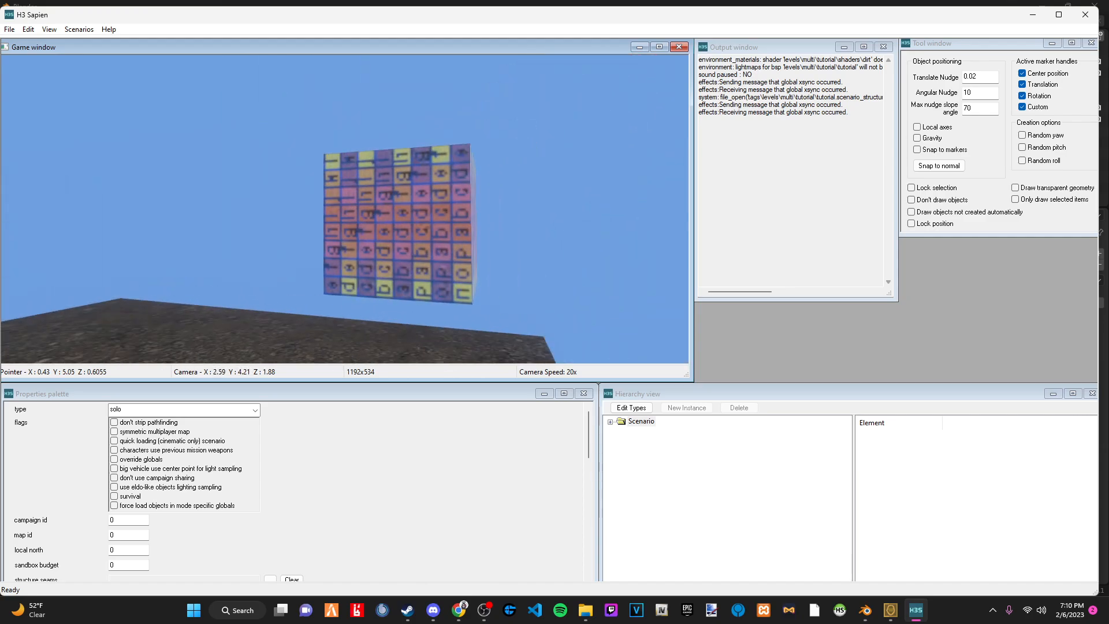
Circle the level once more and frame the floating cube together with the dirt floor from beyond one corner.
{"action": "key", "text": "a"}
{"action": "key", "text": "f"}
{"action": "middle_click_drag", "start_coordinate": [345, 208], "coordinate": [404, 162]}
{"action": "key", "text": "w"}
{"action": "key", "text": "s"}
{"action": "key", "text": "d"}
{"action": "key", "text": "w"}
{"action": "key", "text": "r"}
{"action": "key", "text": "s"}
{"action": "key", "text": "w"}
{"action": "key", "text": "s"}
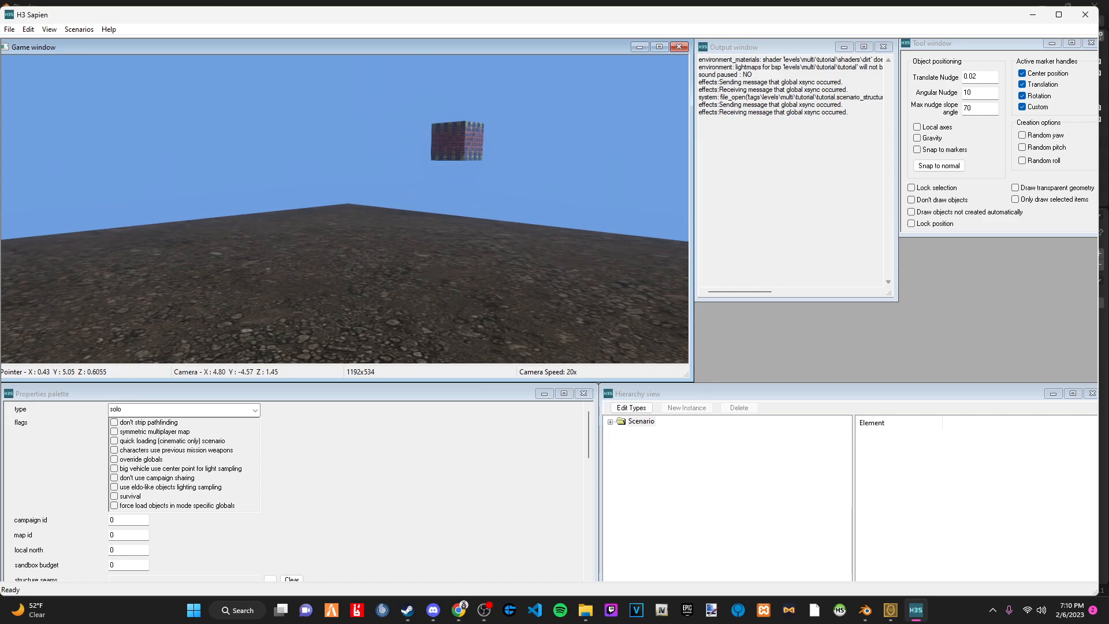
{"action": "mouse_move", "coordinate": [404, 161]}
{"action": "middle_mouse_down"}
{"action": "mouse_move", "coordinate": [324, 173]}
{"action": "mouse_move", "coordinate": [392, 159]}
{"action": "middle_mouse_up"}
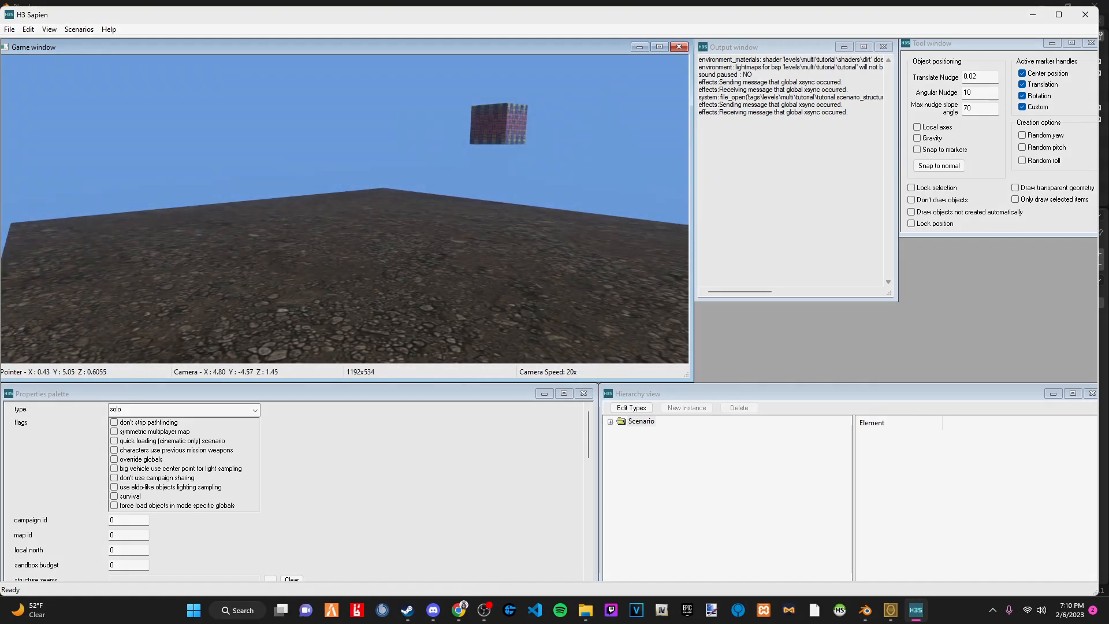
{"action": "middle_click_drag", "start_coordinate": [393, 159], "coordinate": [421, 147]}
{"action": "middle_click_drag", "start_coordinate": [421, 146], "coordinate": [416, 145]}
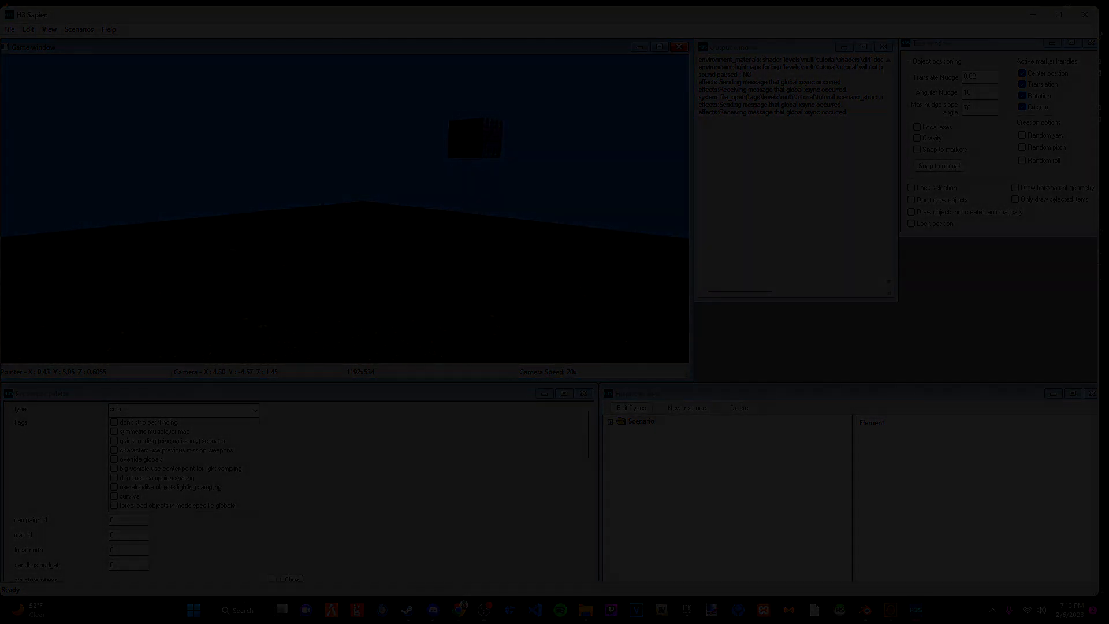